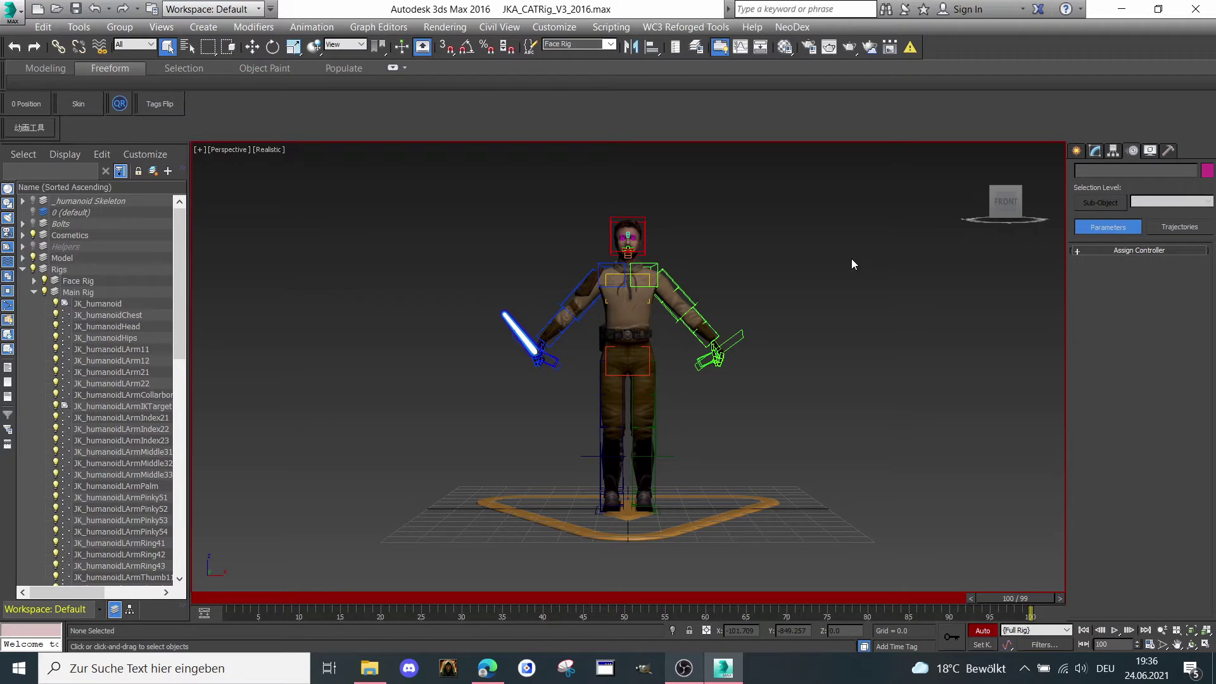
Examine the humanoid character rig from the front and from angled views at different distances
scroll(735, 283, "up", 3)
middle_click_drag(735, 284, 611, 249)
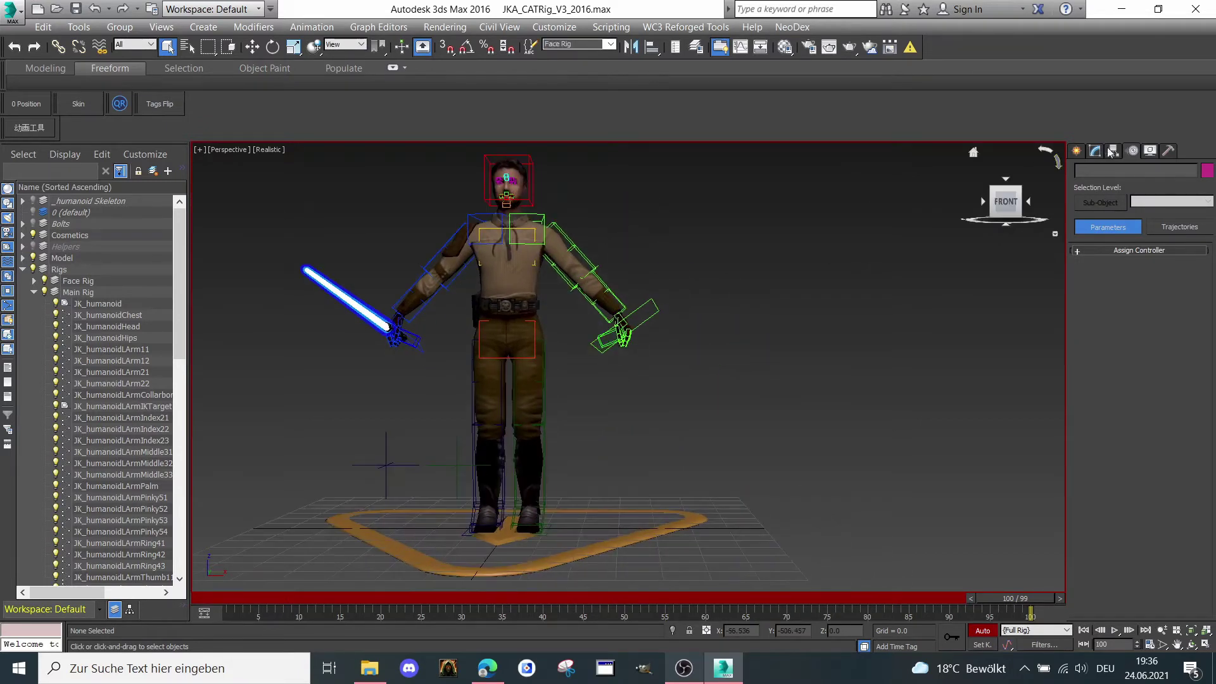
left_click_drag(1000, 201, 973, 214)
middle_click_drag(760, 327, 702, 327)
scroll(701, 327, "down", 2)
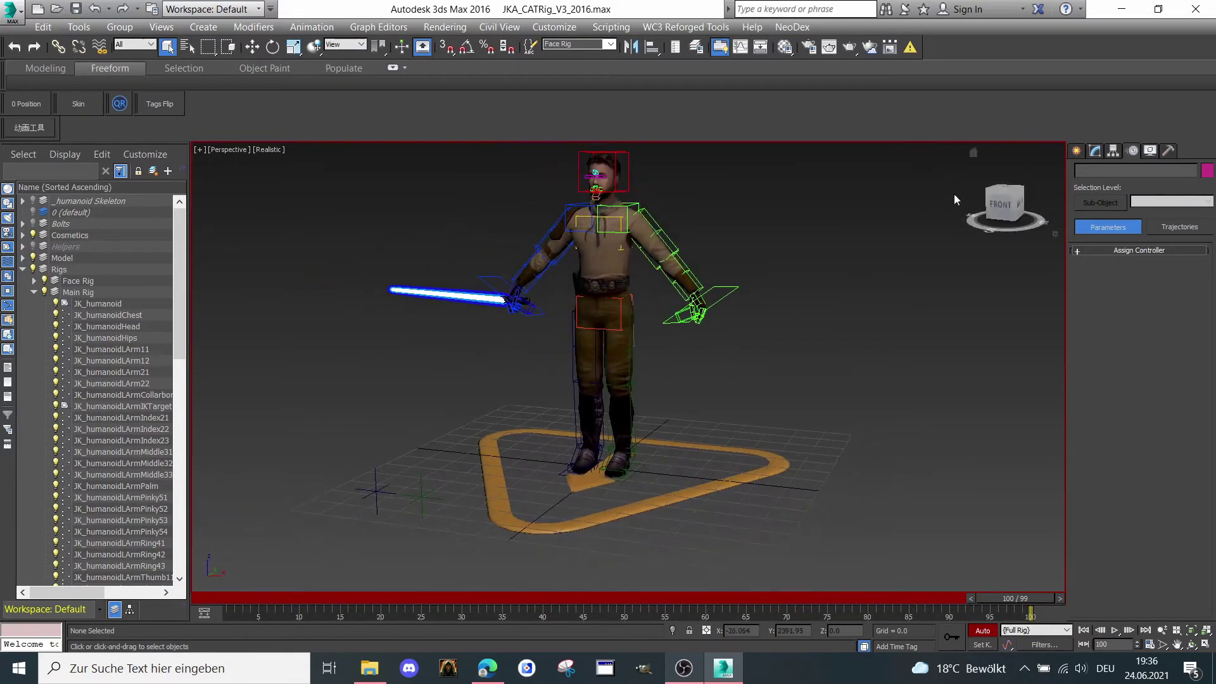
left_click_drag(1009, 201, 1036, 201)
middle_click_drag(757, 333, 821, 328)
scroll(807, 321, "down", 3)
mouse_move(1003, 205)
left_mouse_down()
mouse_move(977, 215)
mouse_move(998, 207)
left_mouse_up()
left_click(998, 207)
scroll(657, 325, "up", 4)
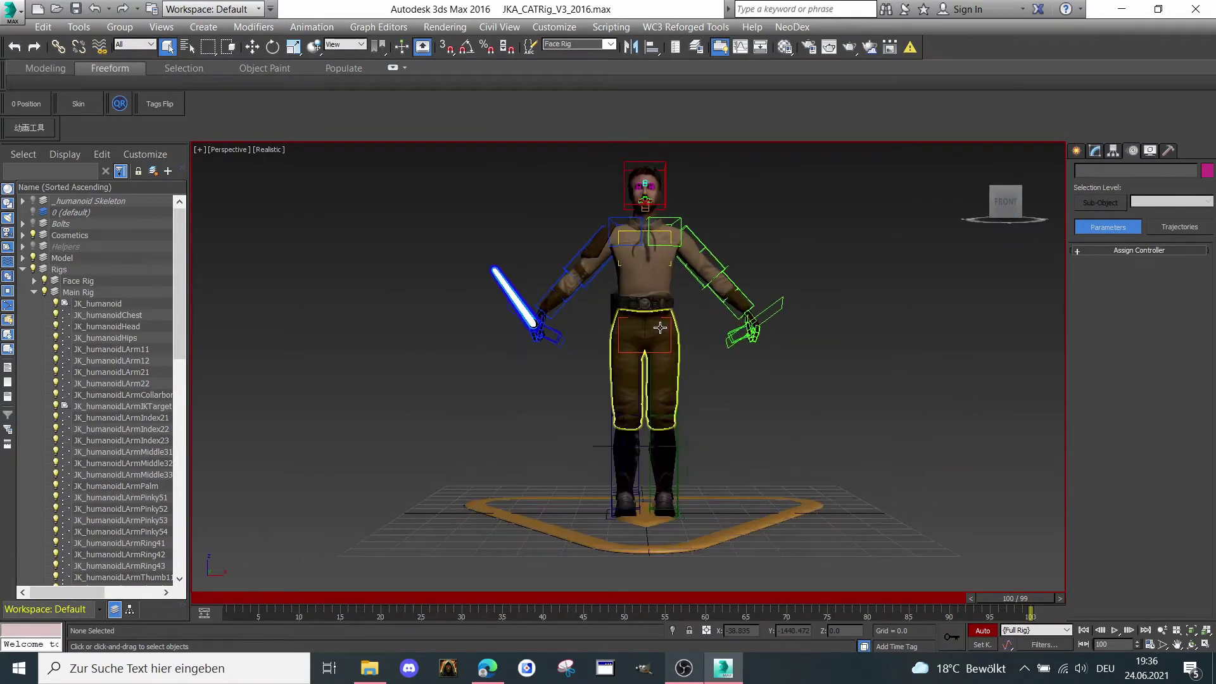
middle_click_drag(660, 327, 646, 339)
Turn off Auto Key mode for the scene
left_click(983, 631)
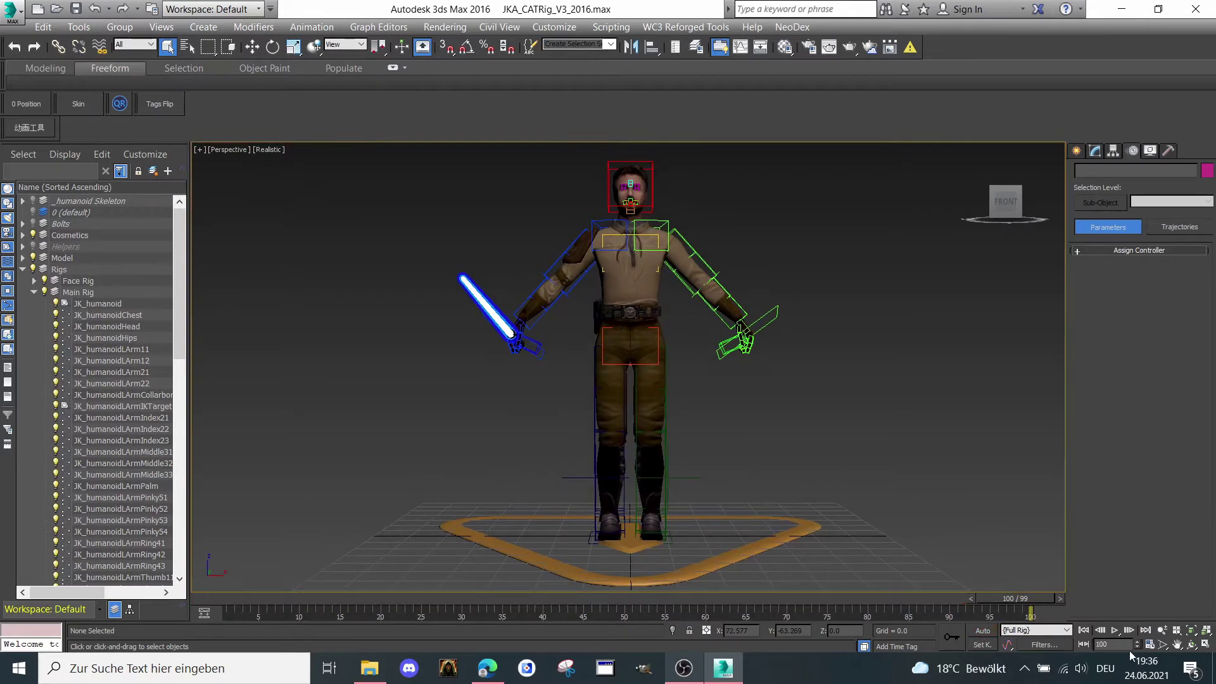
middle_click_drag(804, 477, 801, 445)
scroll(801, 450, "down", 2)
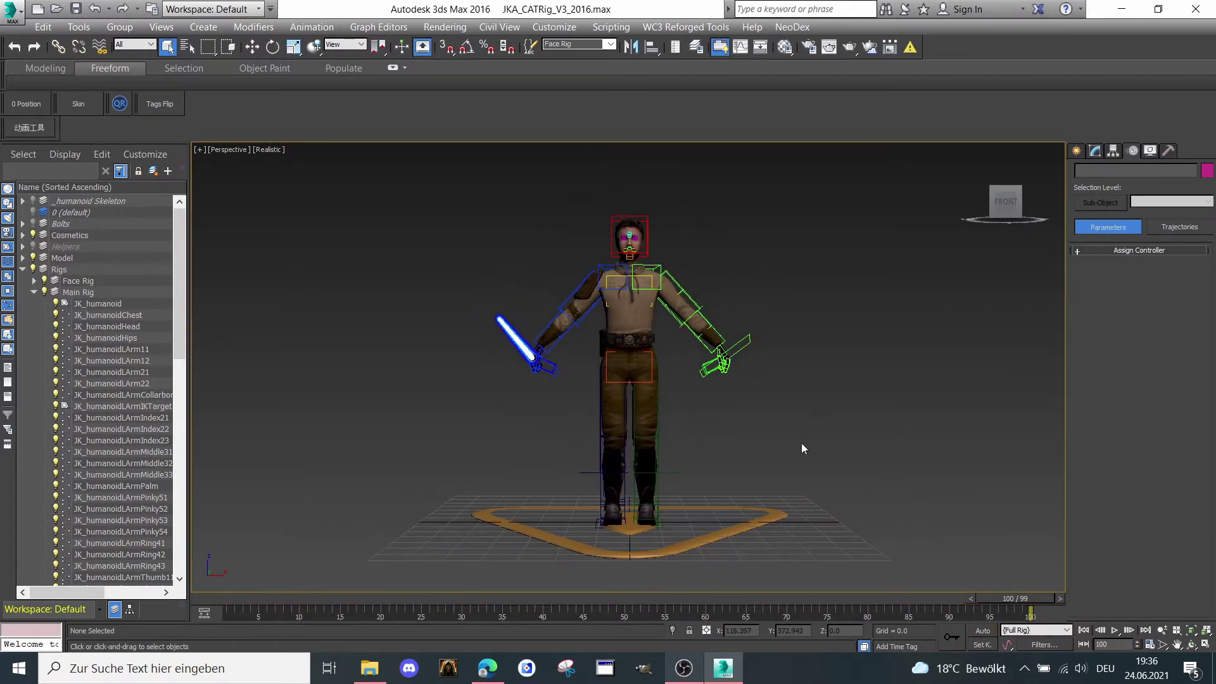
Set the animation start time to 0 in the time configuration
left_click(1149, 645)
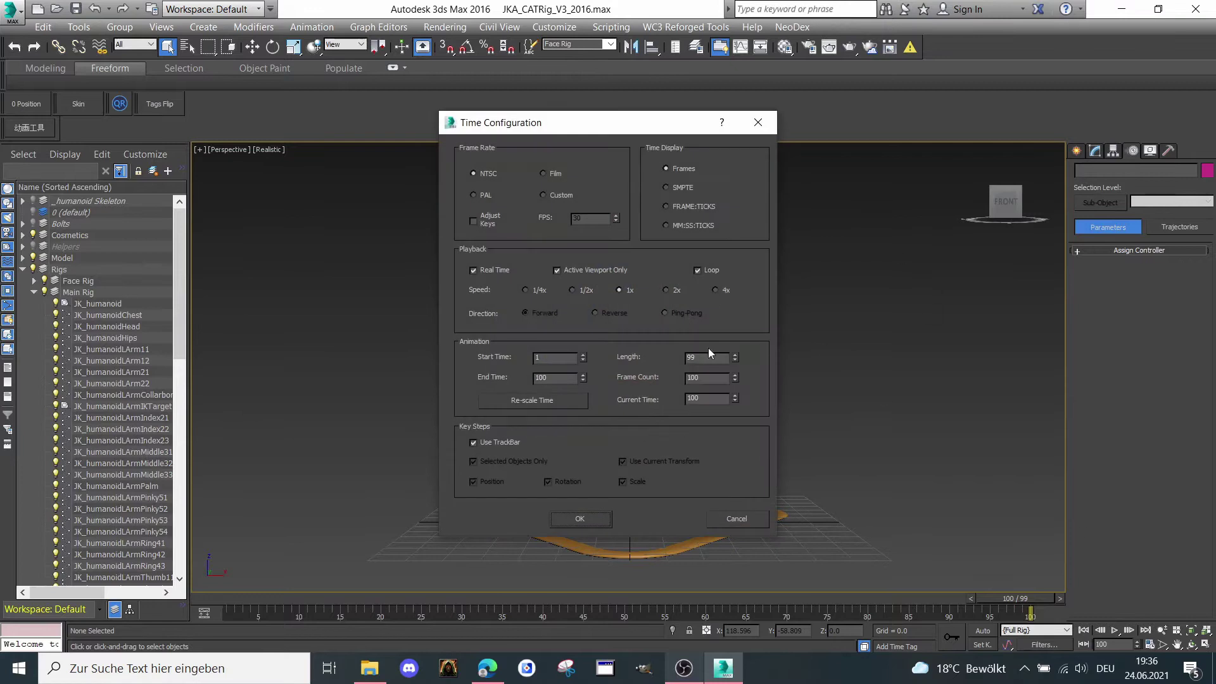
left_click_drag(654, 138, 1018, 95)
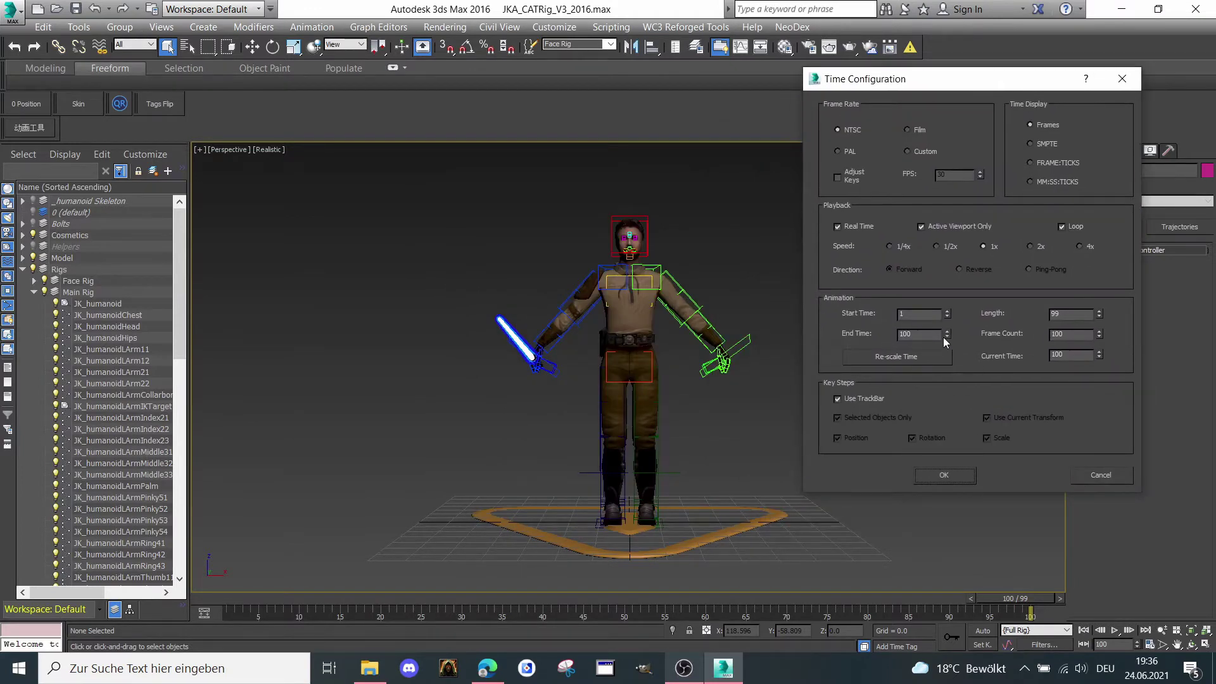
type("0")
key("Return")
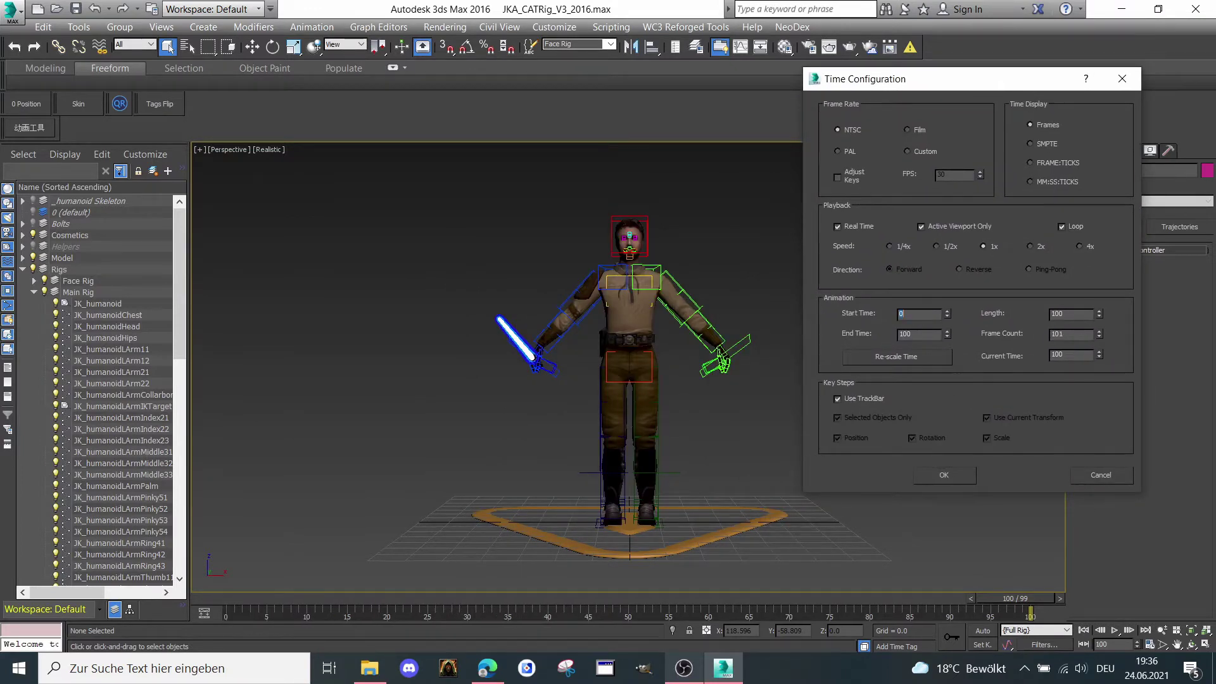
left_click(943, 474)
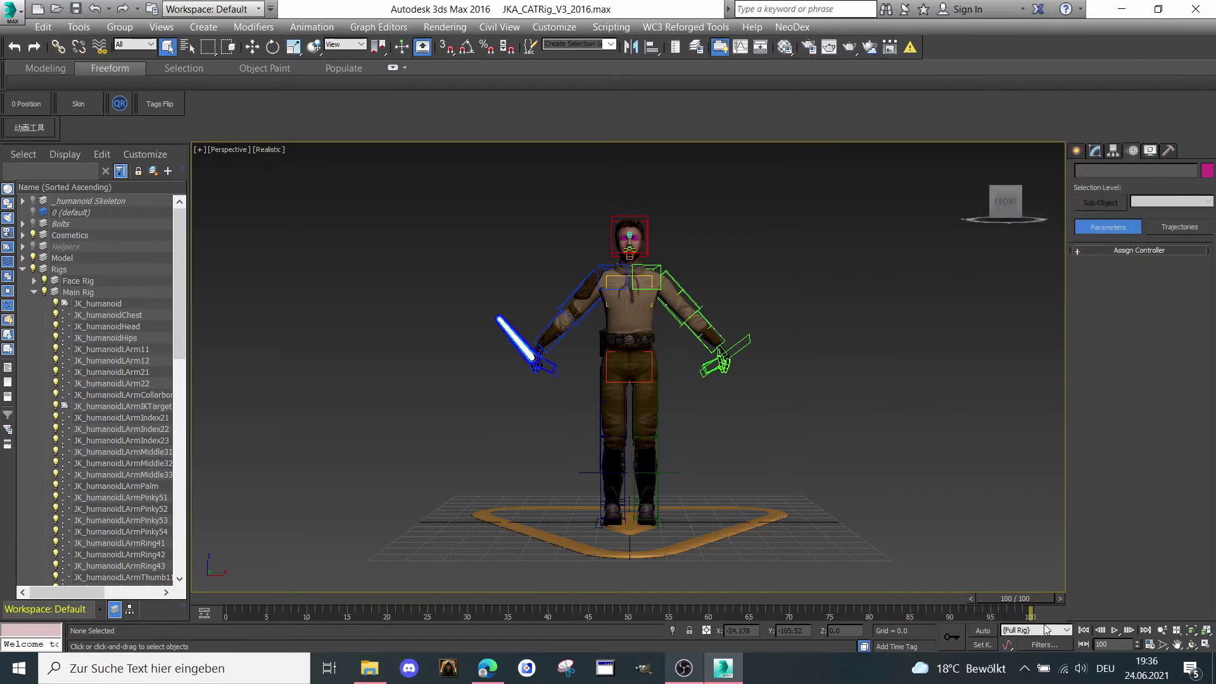
Go to frame 0 and select every object in the Rigs layer to inspect the rig against the model
left_click_drag(1030, 598, 240, 600)
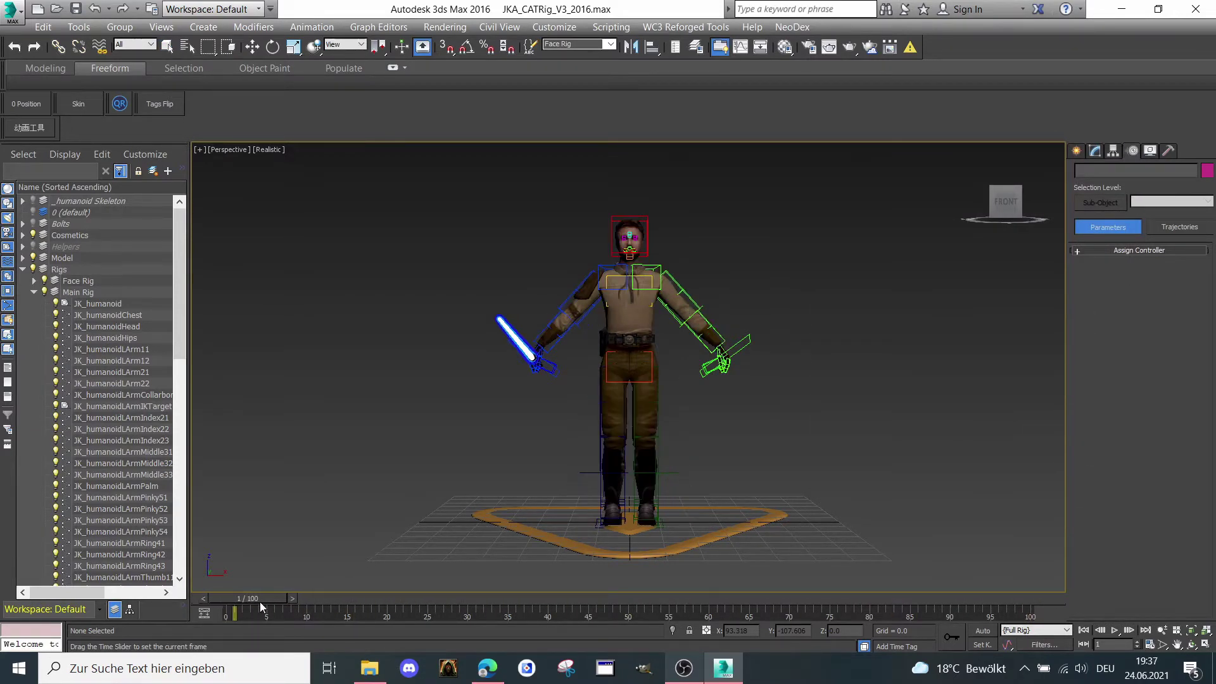
key("q")
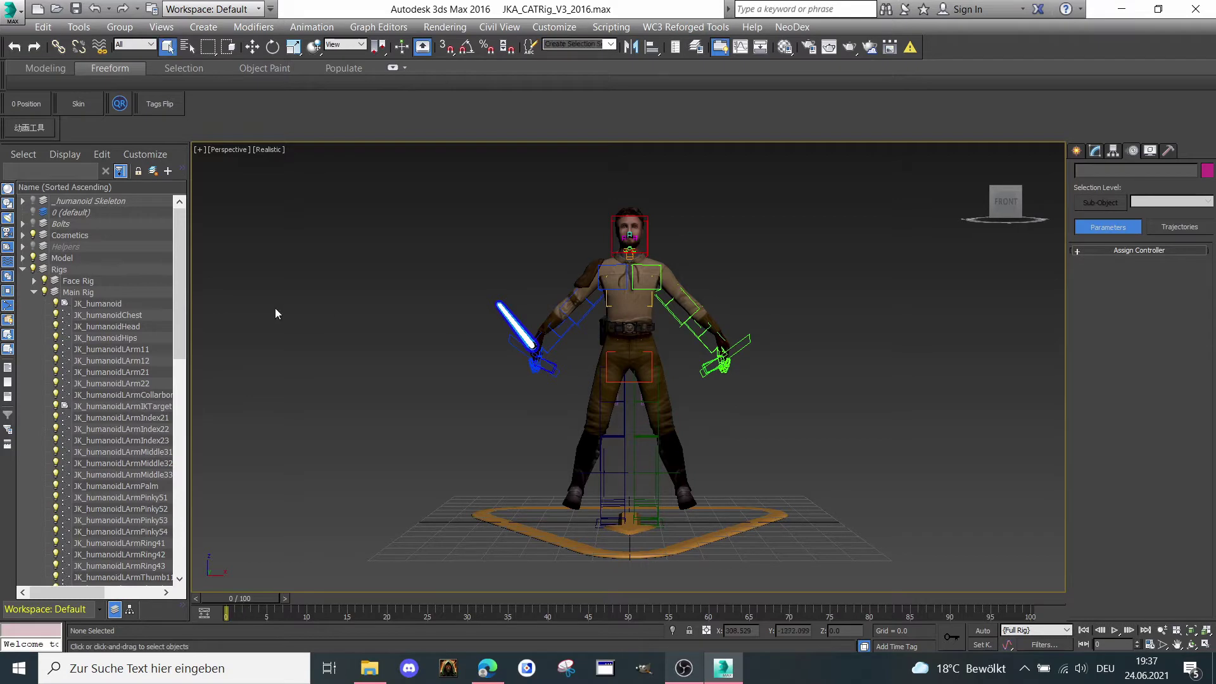
double_click(50, 268)
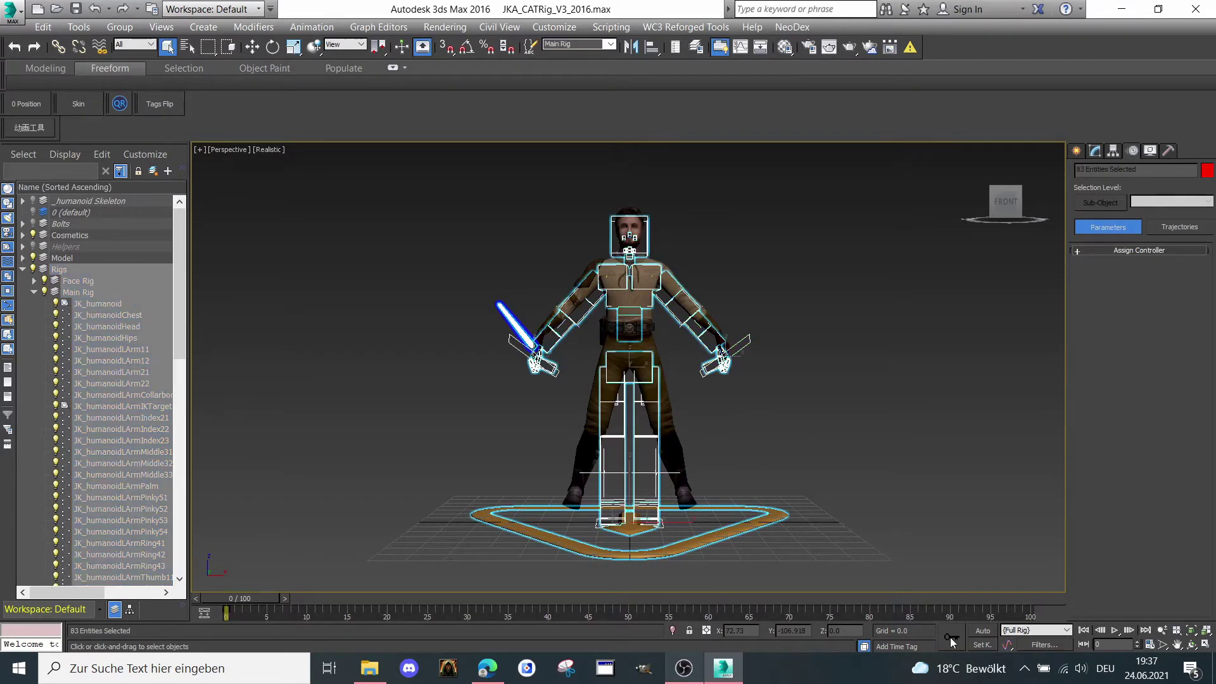
scroll(898, 465, "up", 2)
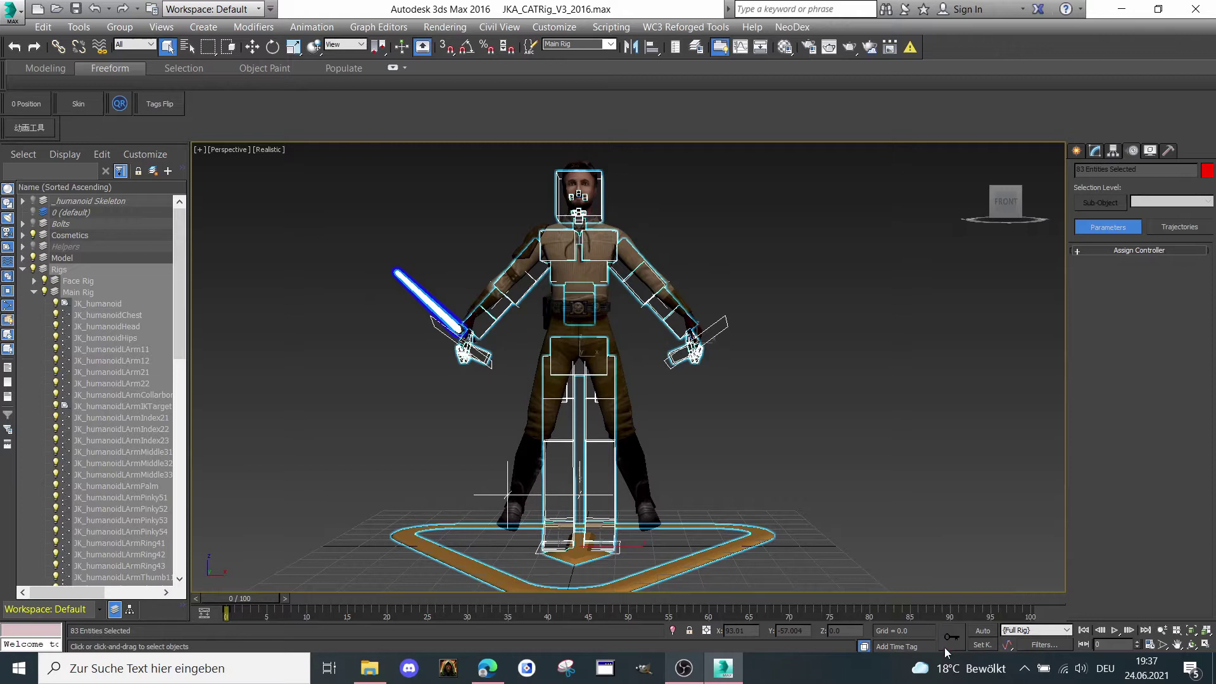
middle_click_drag(544, 367, 551, 387)
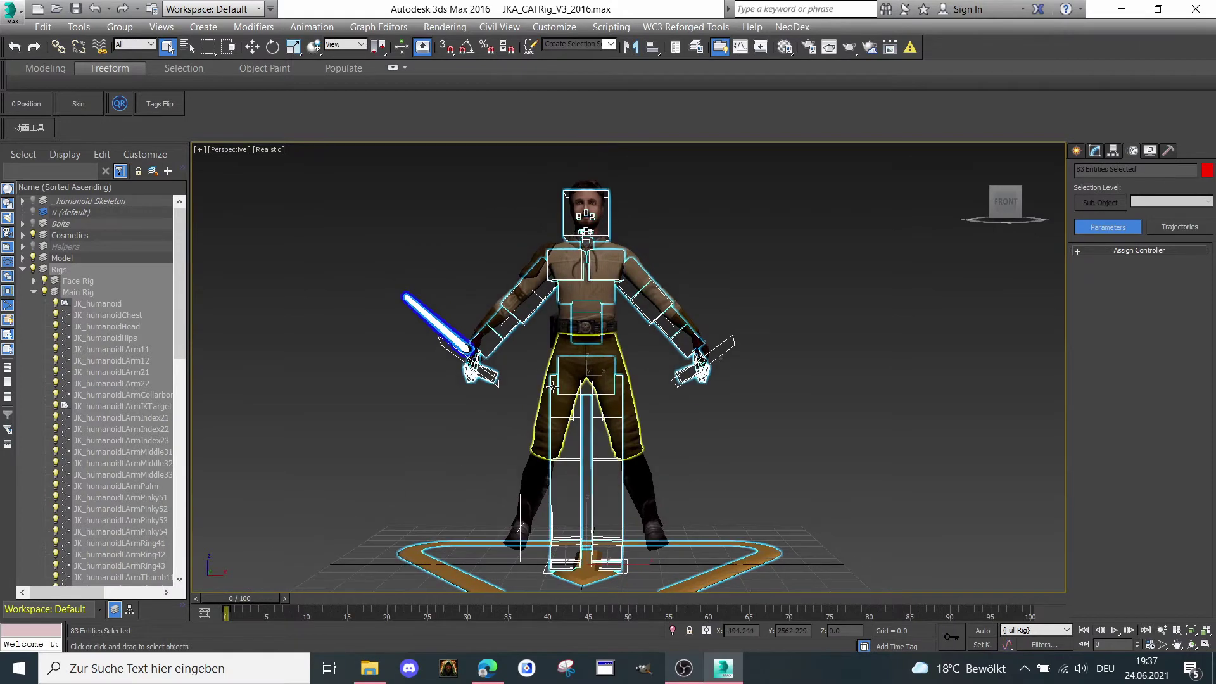
Clear the selection, go to frame 1 and set the animation start time to 1
left_click(213, 255)
left_click_drag(228, 600, 237, 601)
left_click(1148, 644)
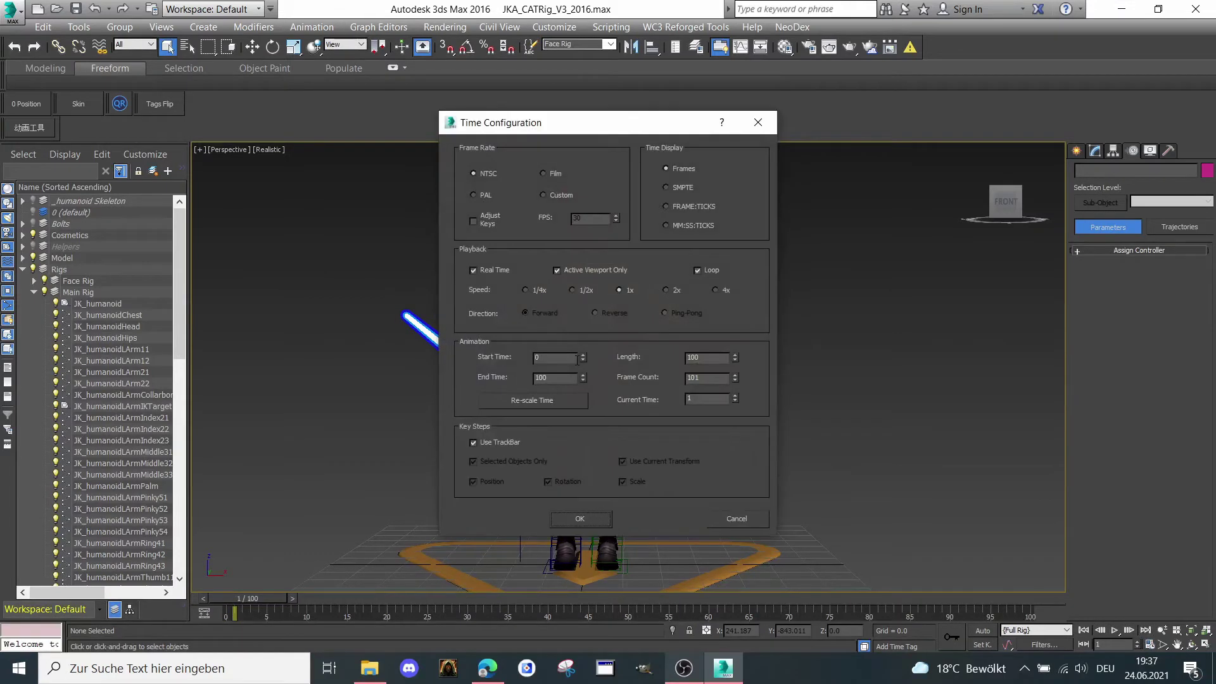
type("1")
key("Return")
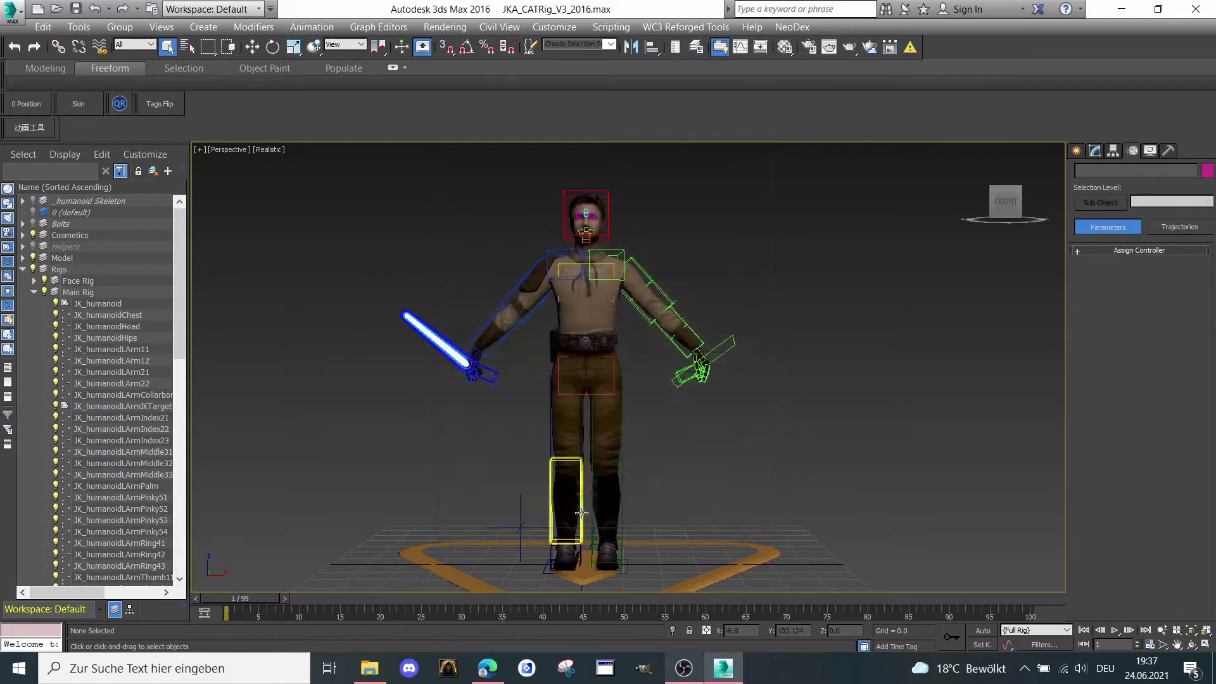
left_click(580, 518)
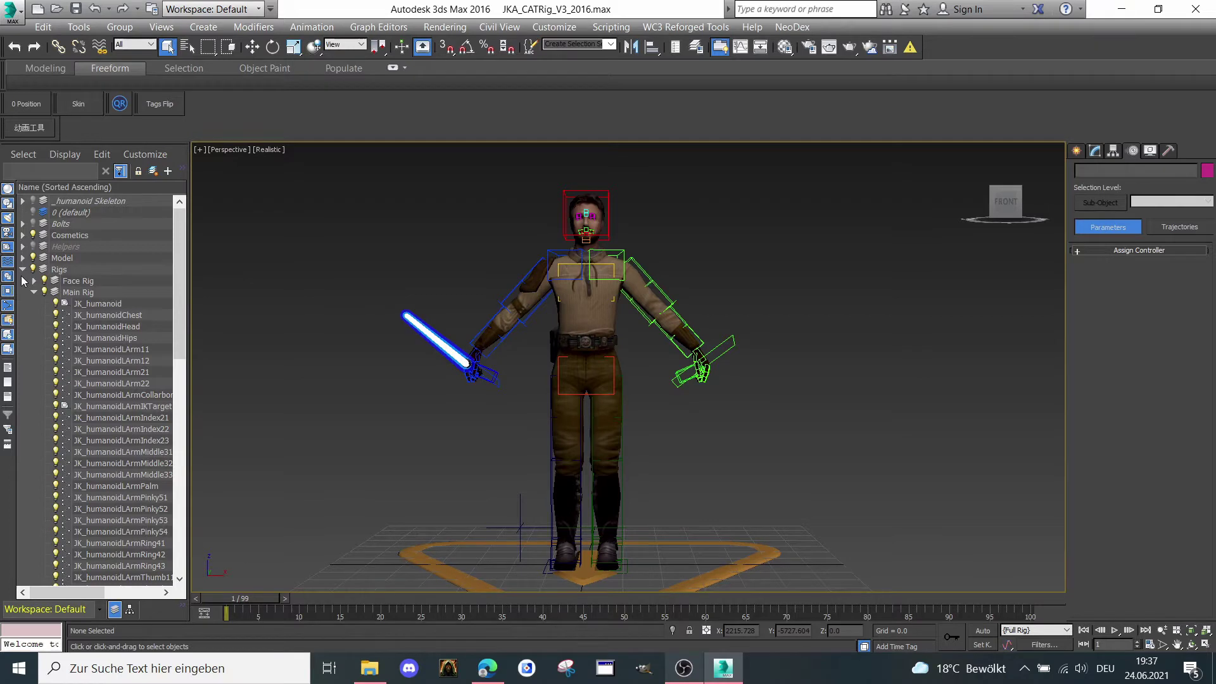
Inspect the Rigs layer by selecting the contents of its Face Rig and Main Rig sublayers in turn, and collapse it
left_click(34, 292)
left_click(33, 292)
left_click(33, 293)
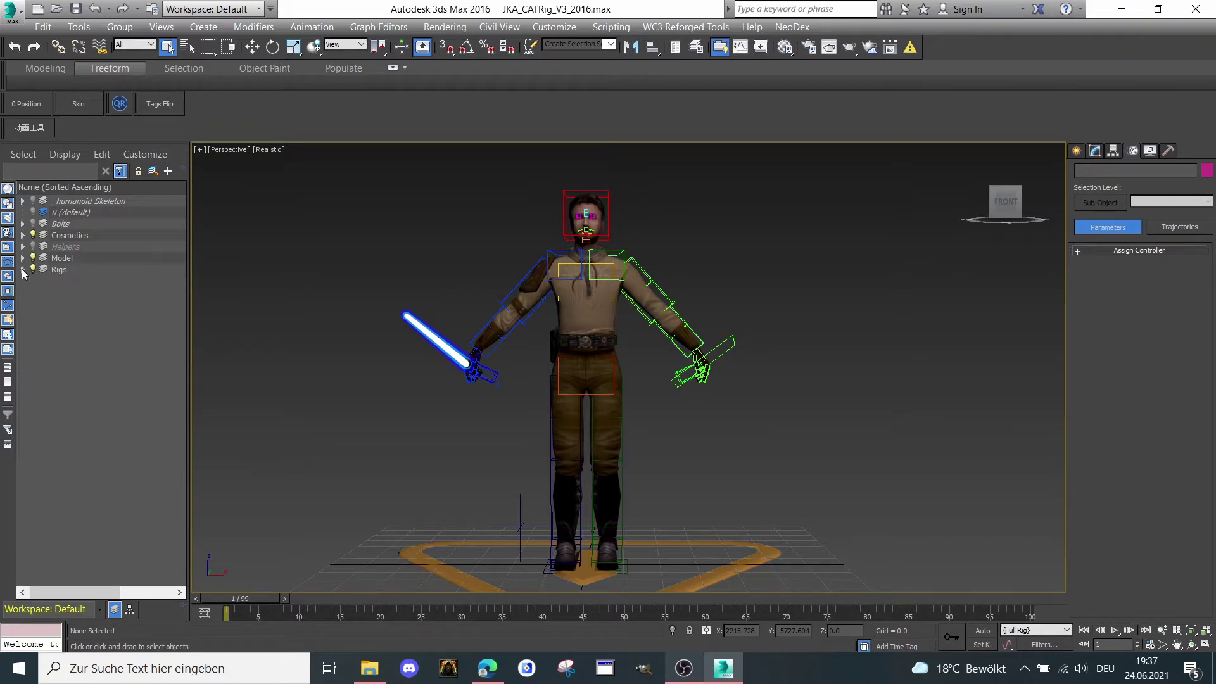
left_click(34, 280)
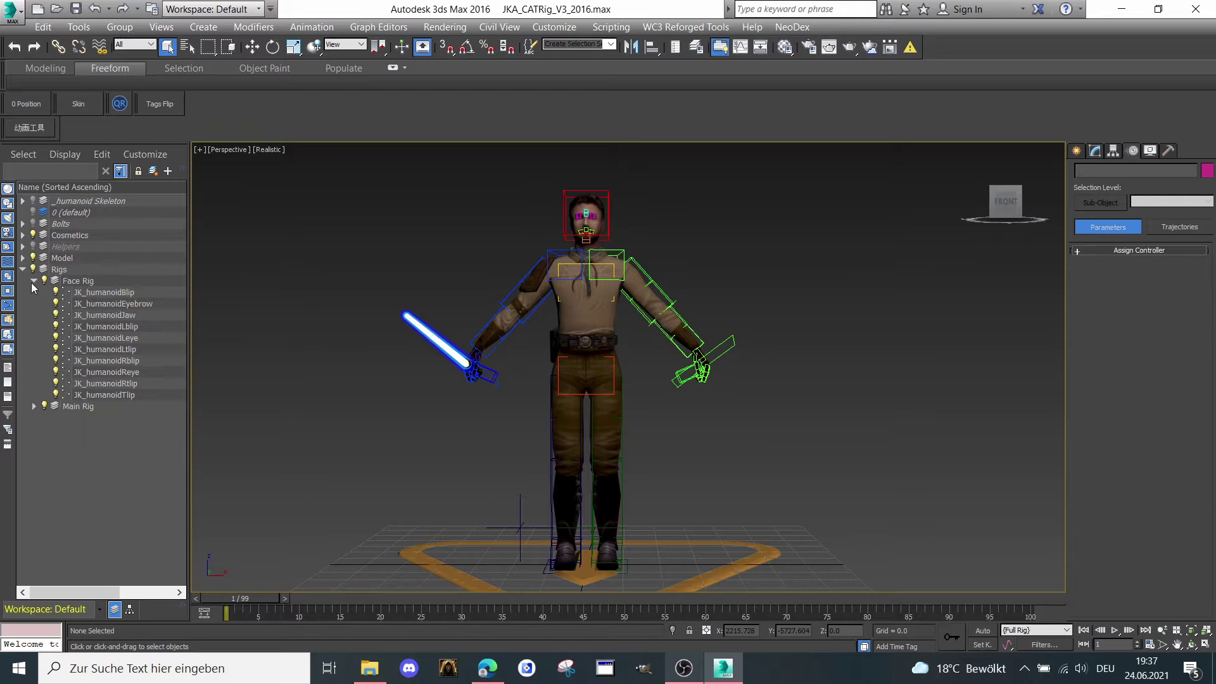
left_click(93, 286)
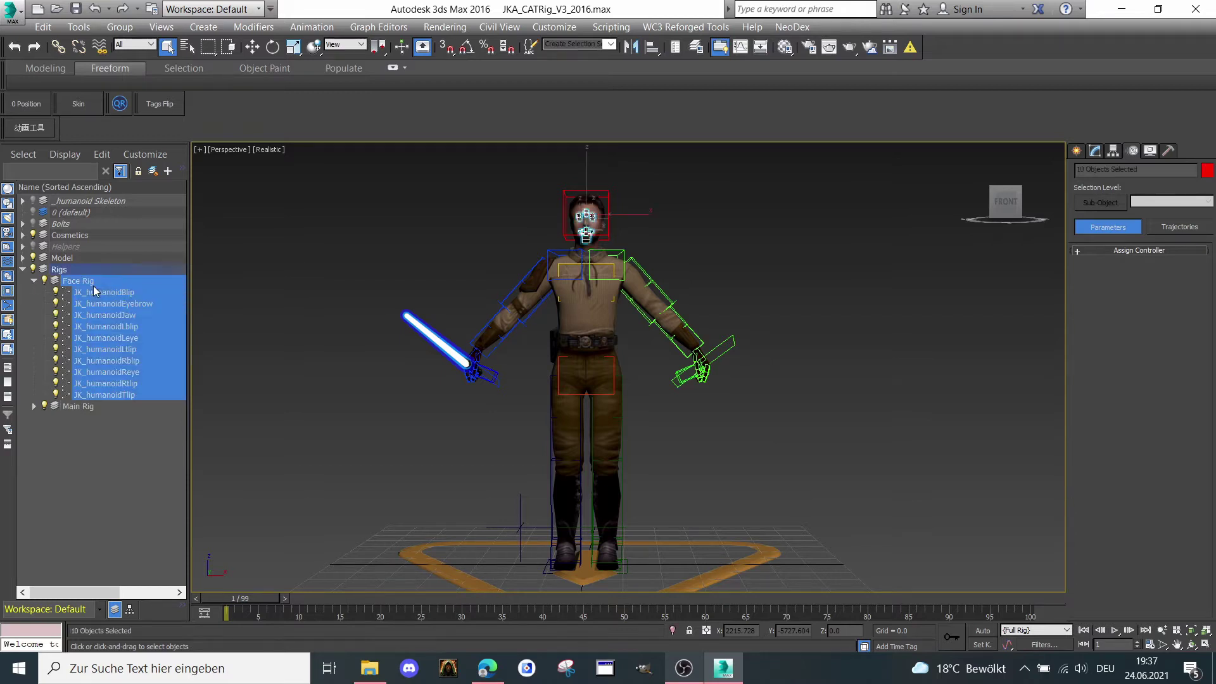
left_click(61, 408)
scroll(525, 248, "up", 2)
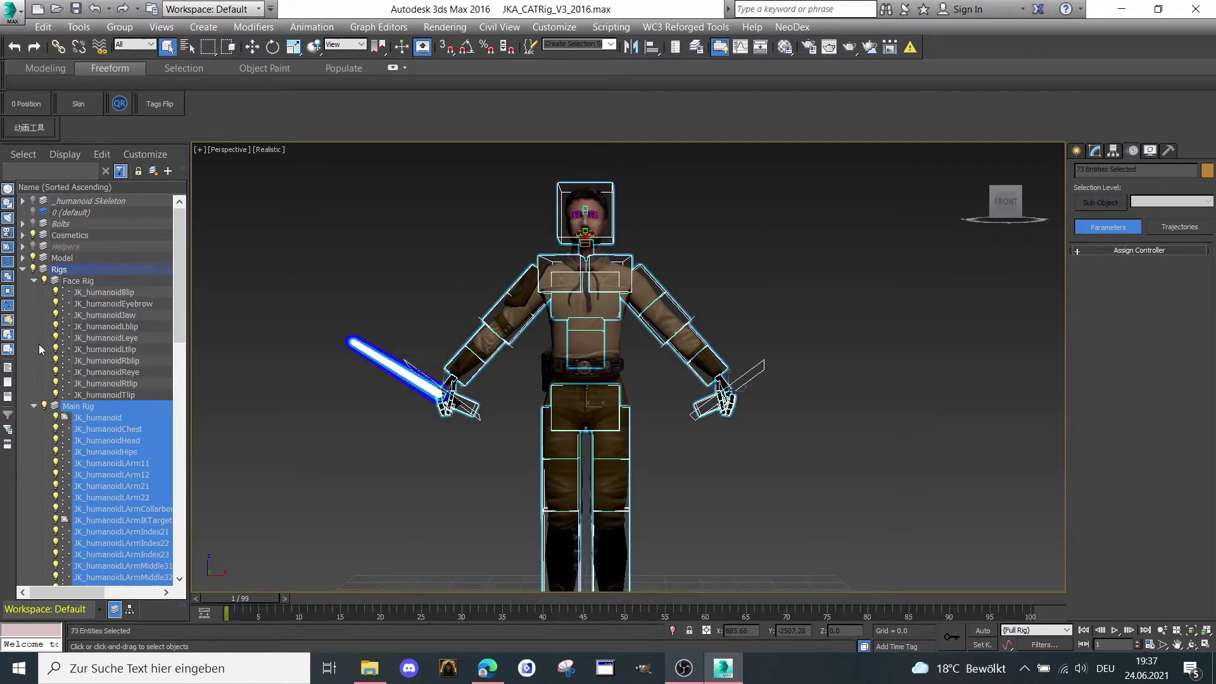
left_click(36, 405)
left_click(23, 269)
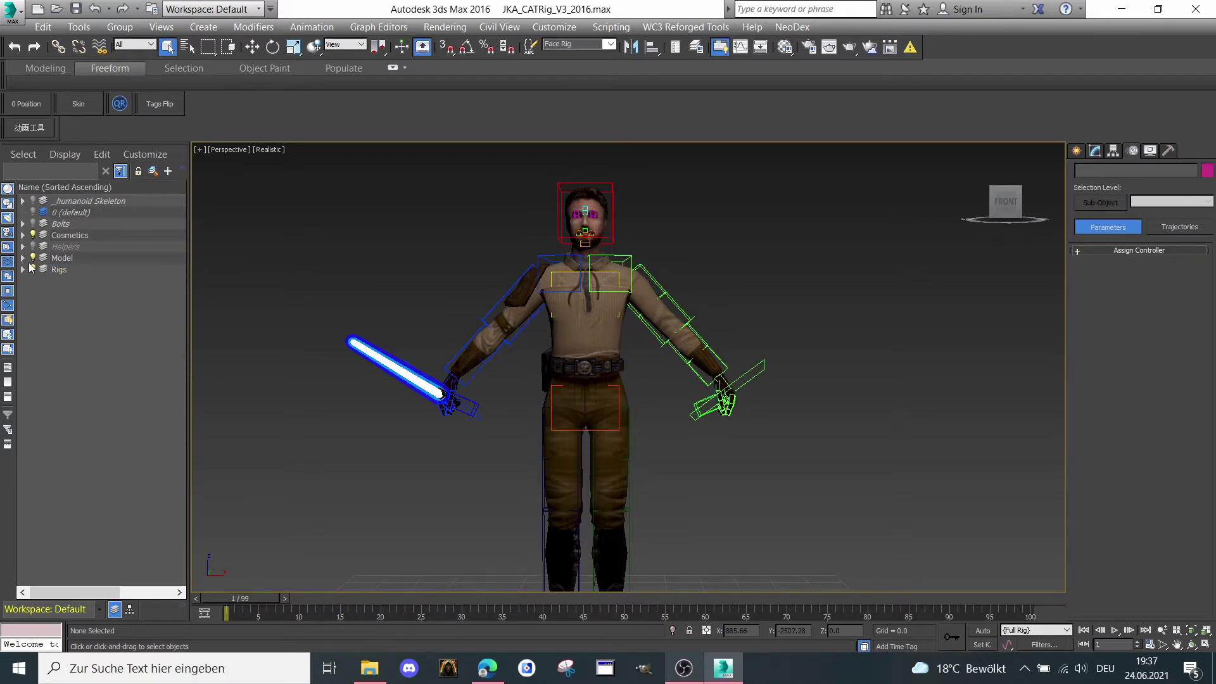
Expand the Model layer, select all its mesh objects for inspection and collapse it again
left_click(23, 258)
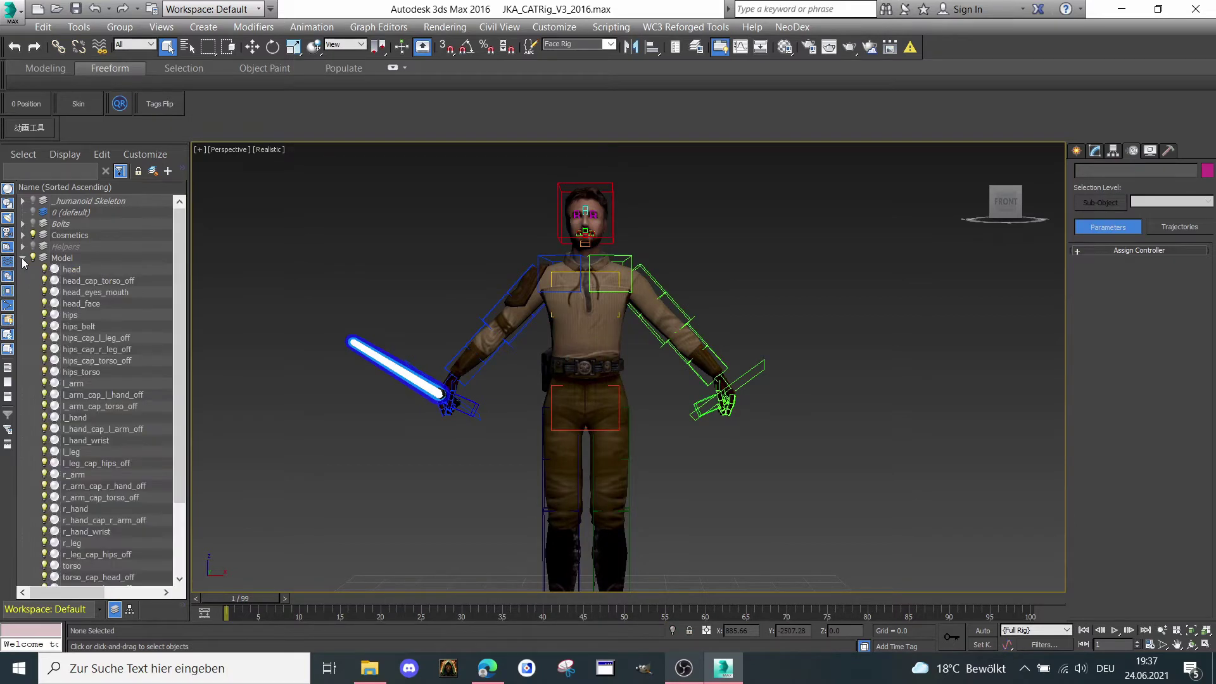
double_click(61, 258)
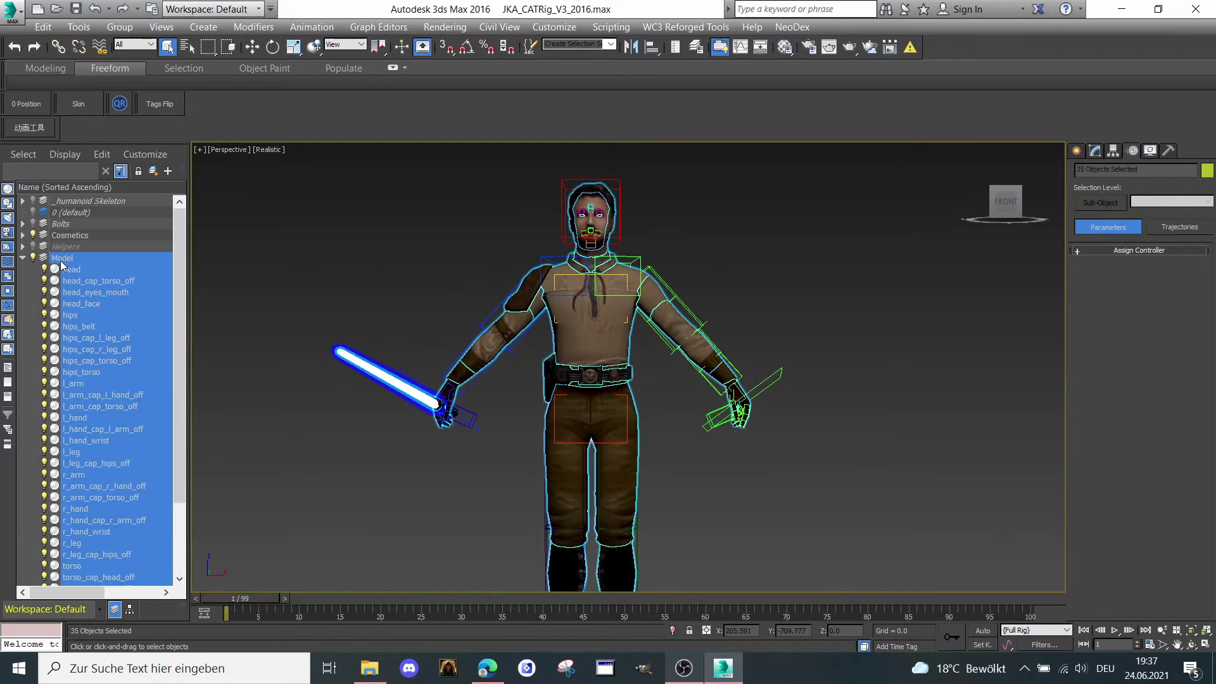
left_click(23, 259)
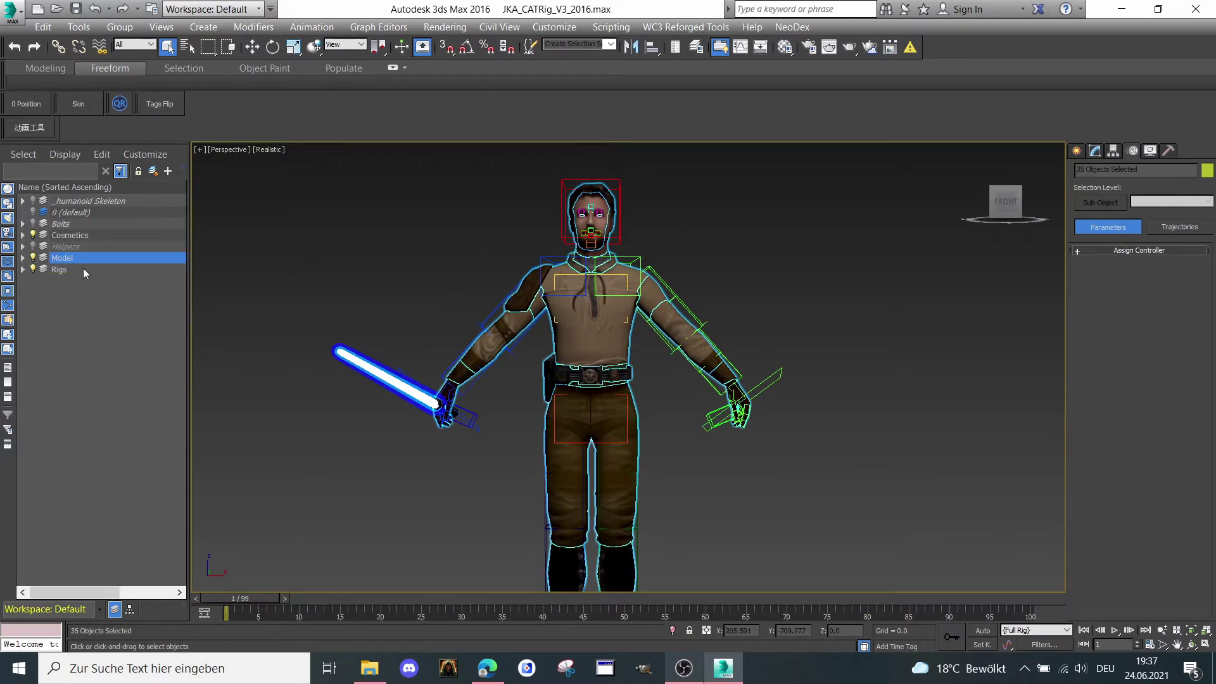
Clear the selection, expand the Cosmetics layer and preview the Staff saber by showing and hiding it, finally collapsing the layer
left_click(23, 235)
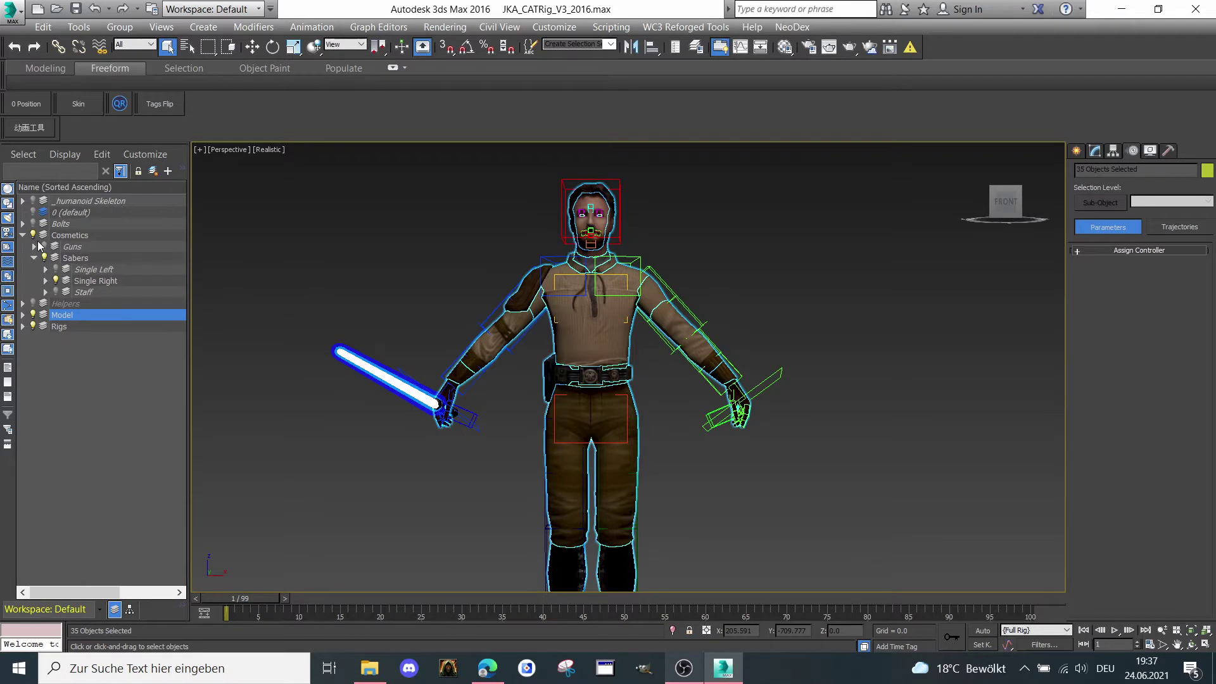
middle_click_drag(269, 294, 226, 249)
scroll(227, 248, "down", 1)
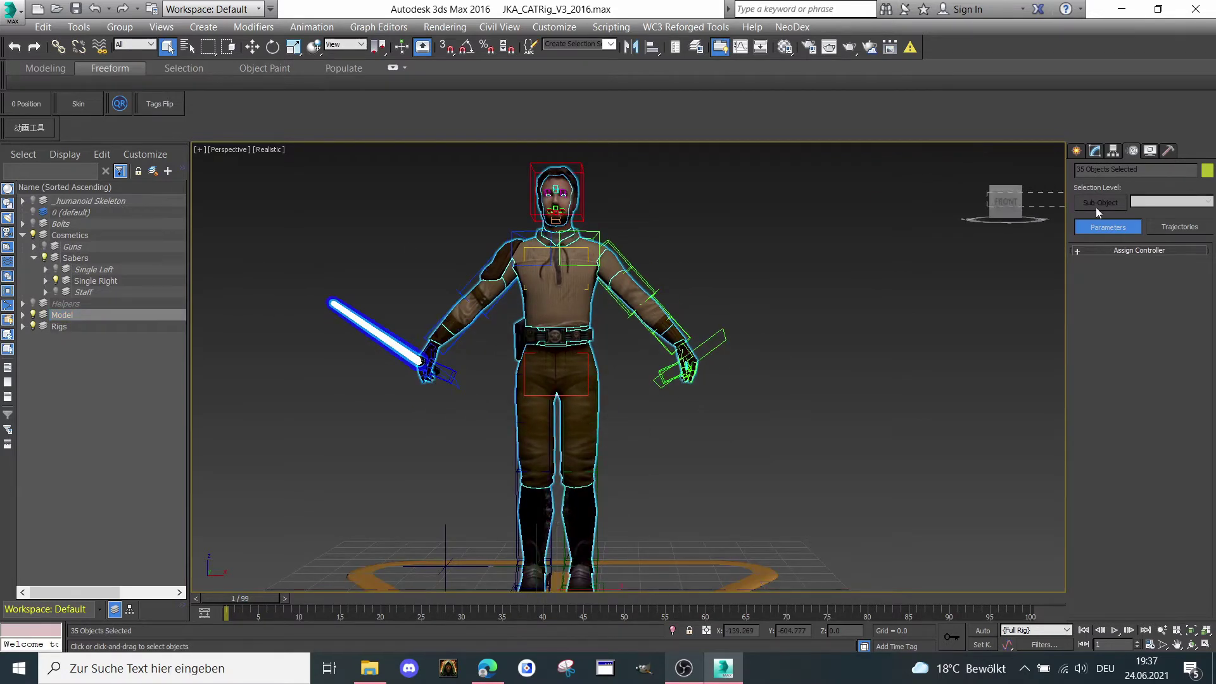
left_click(1047, 206)
left_click_drag(1006, 203, 1048, 207)
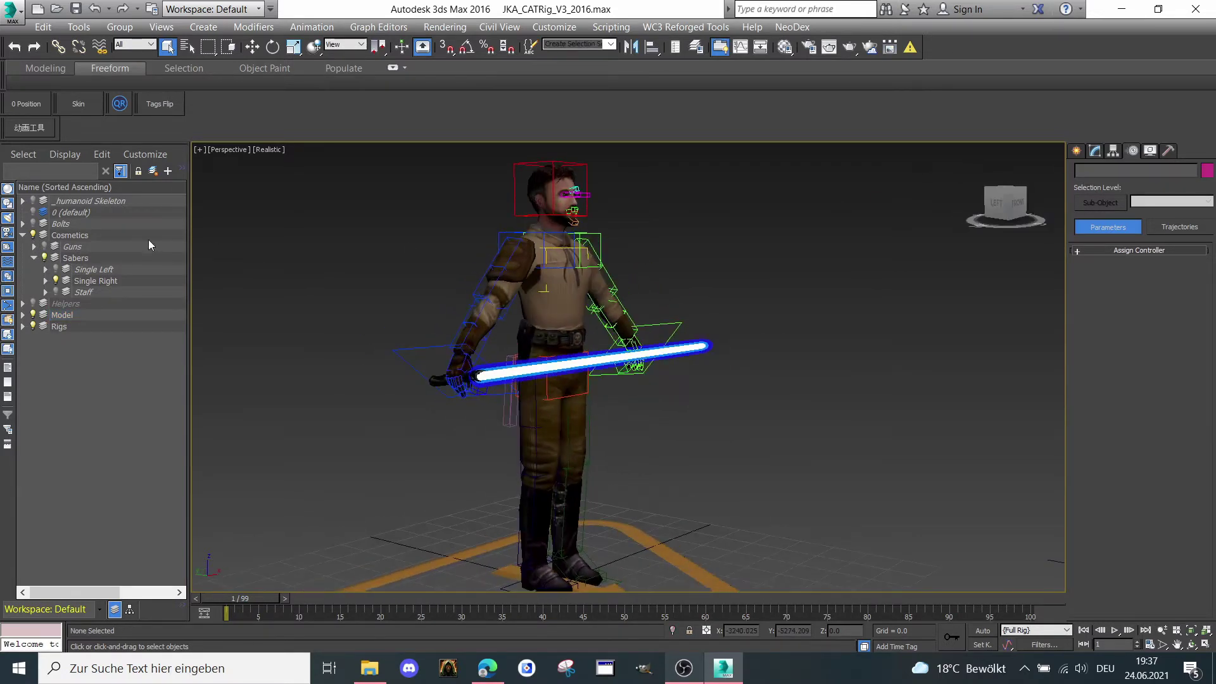
left_click(56, 292)
left_click(56, 291)
left_click(56, 292)
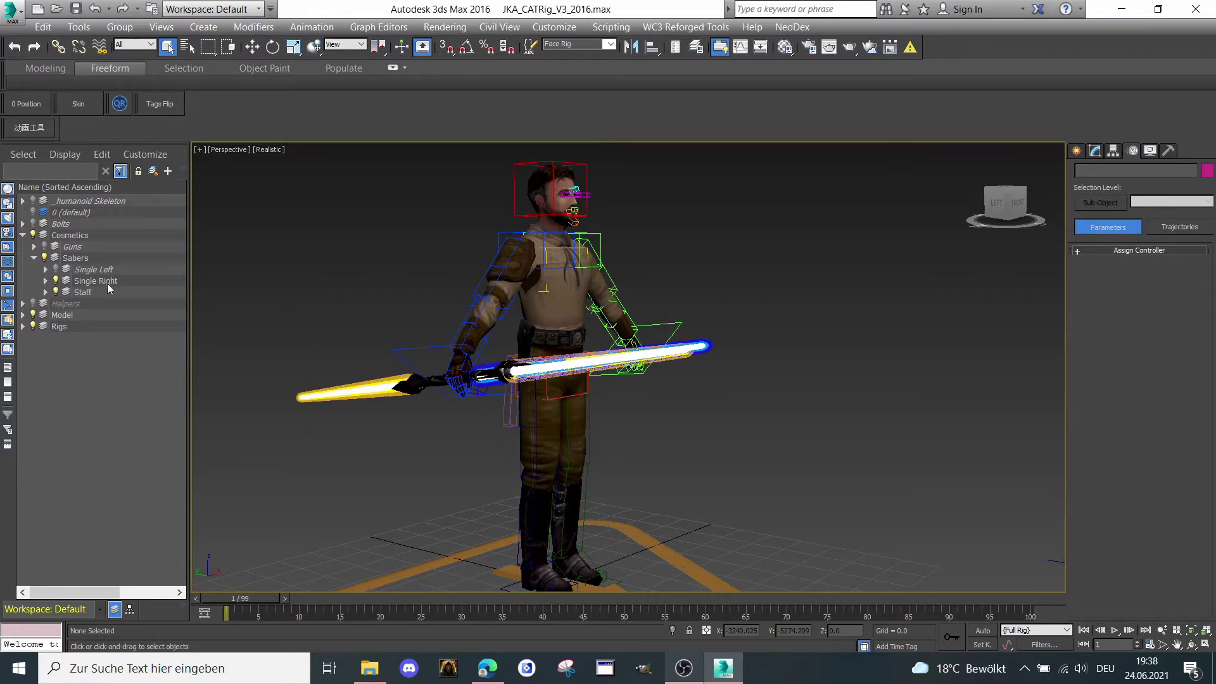
left_click(56, 291)
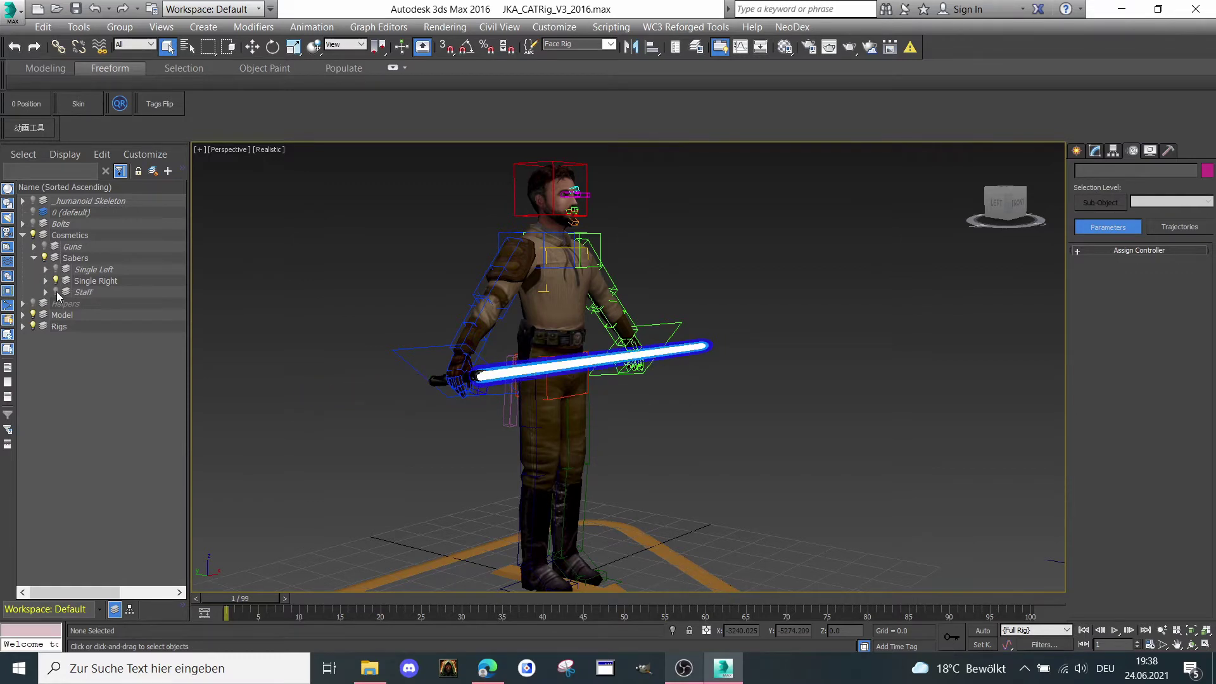
left_click(56, 292)
left_click(57, 292)
left_click(34, 259)
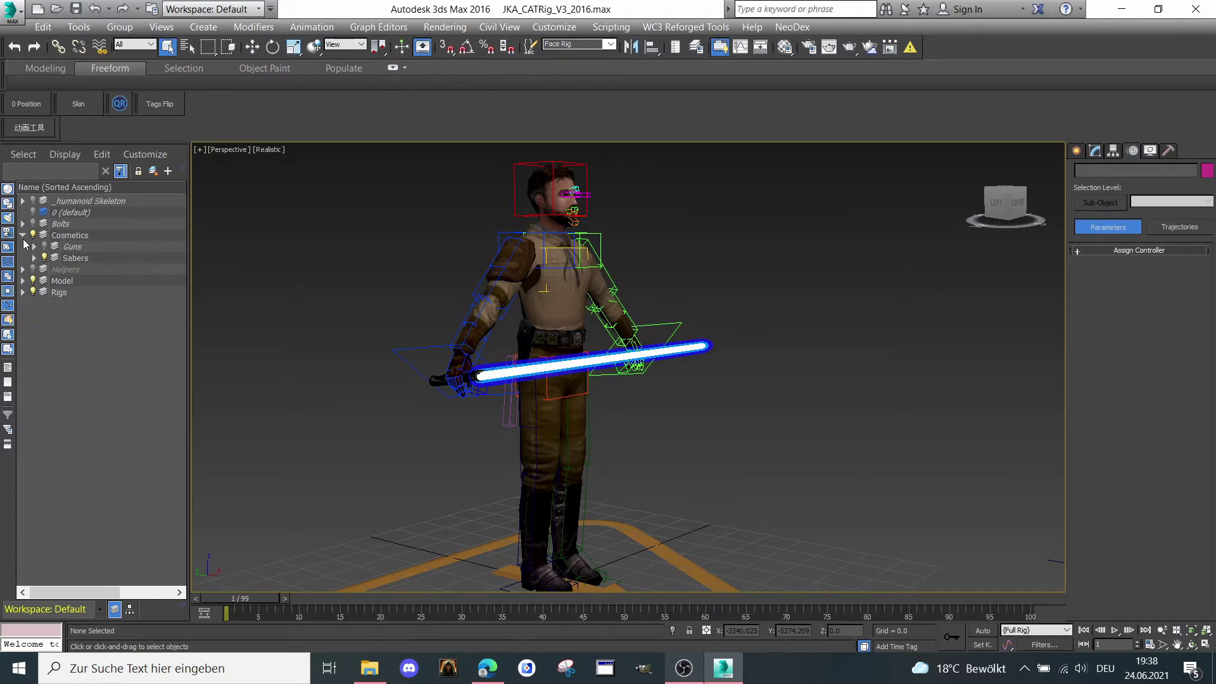
left_click(23, 235)
Check the Bolts layer's contents and briefly show the _humanoid Skeleton layer on the character before hiding it again
left_click(23, 224)
left_click(23, 224)
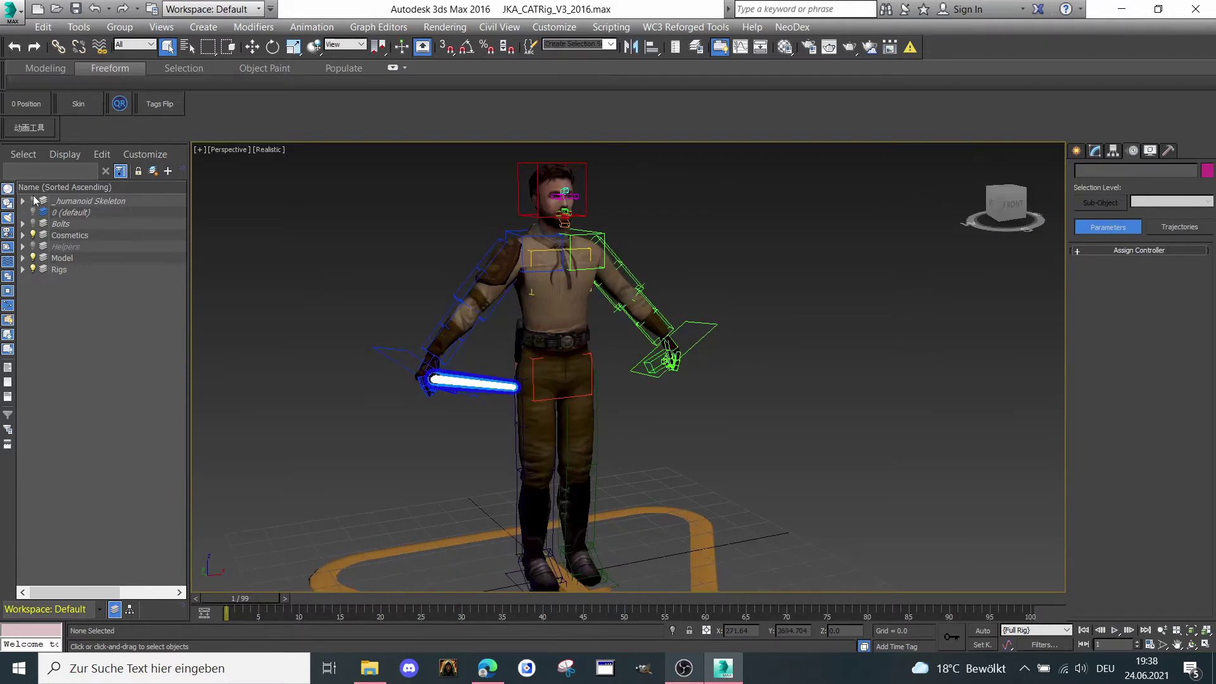
left_click(33, 201)
middle_click_drag(464, 266, 466, 301)
scroll(468, 300, "up", 4)
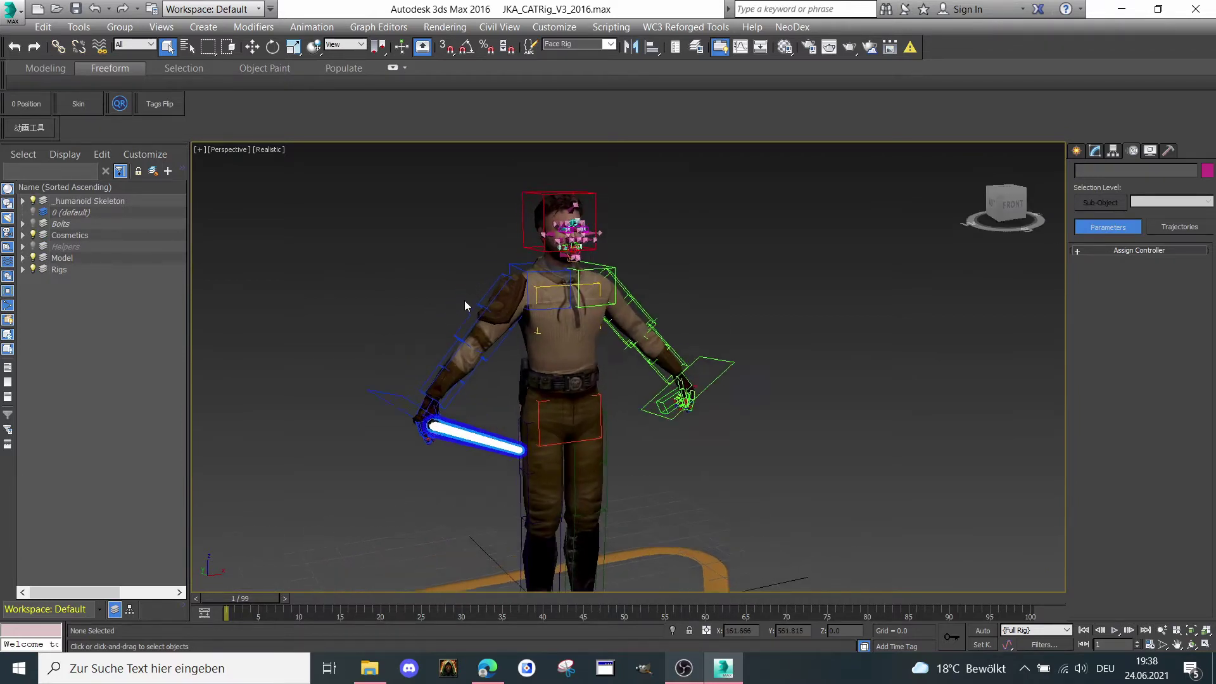
left_click(33, 200)
scroll(397, 328, "down", 5)
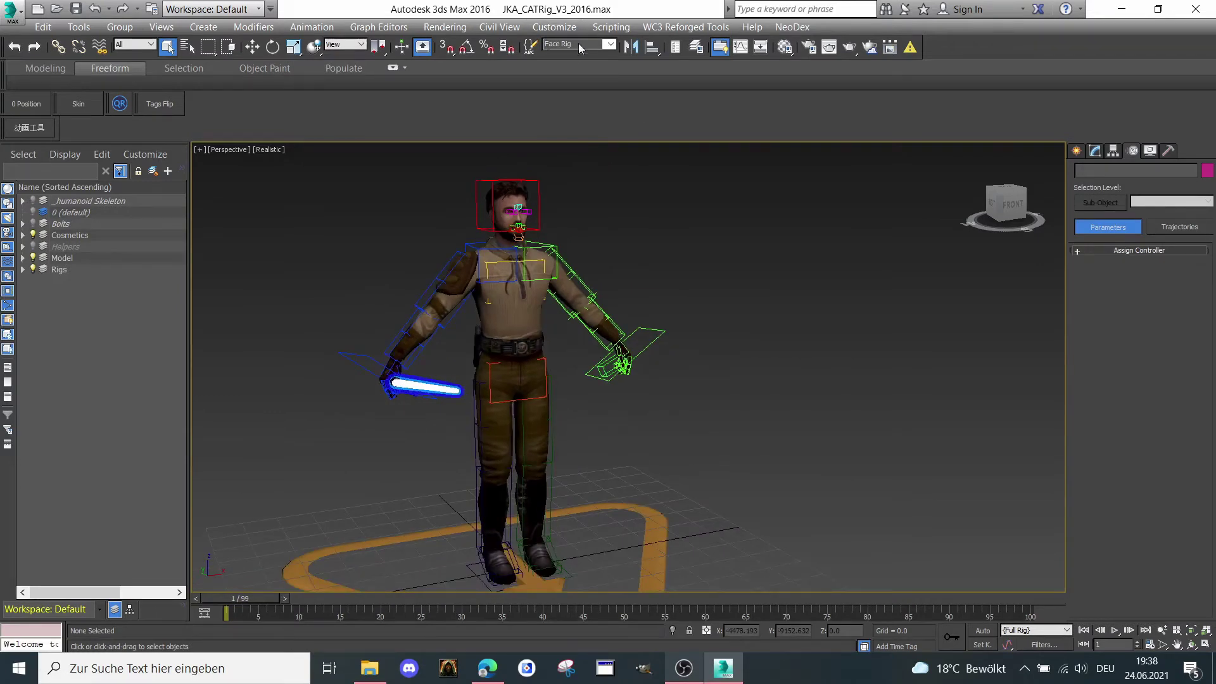
Try to recall the Face Rig named selection set and face the character from the front
left_click(603, 50)
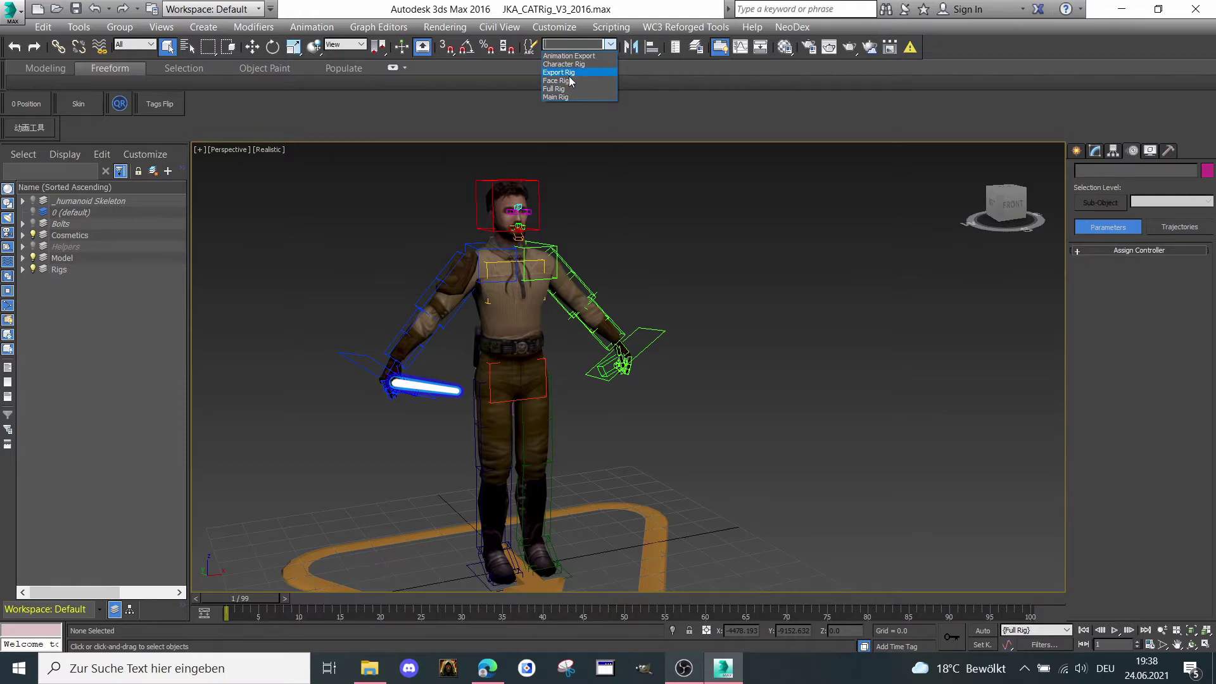
left_click(560, 81)
scroll(570, 227, "up", 1)
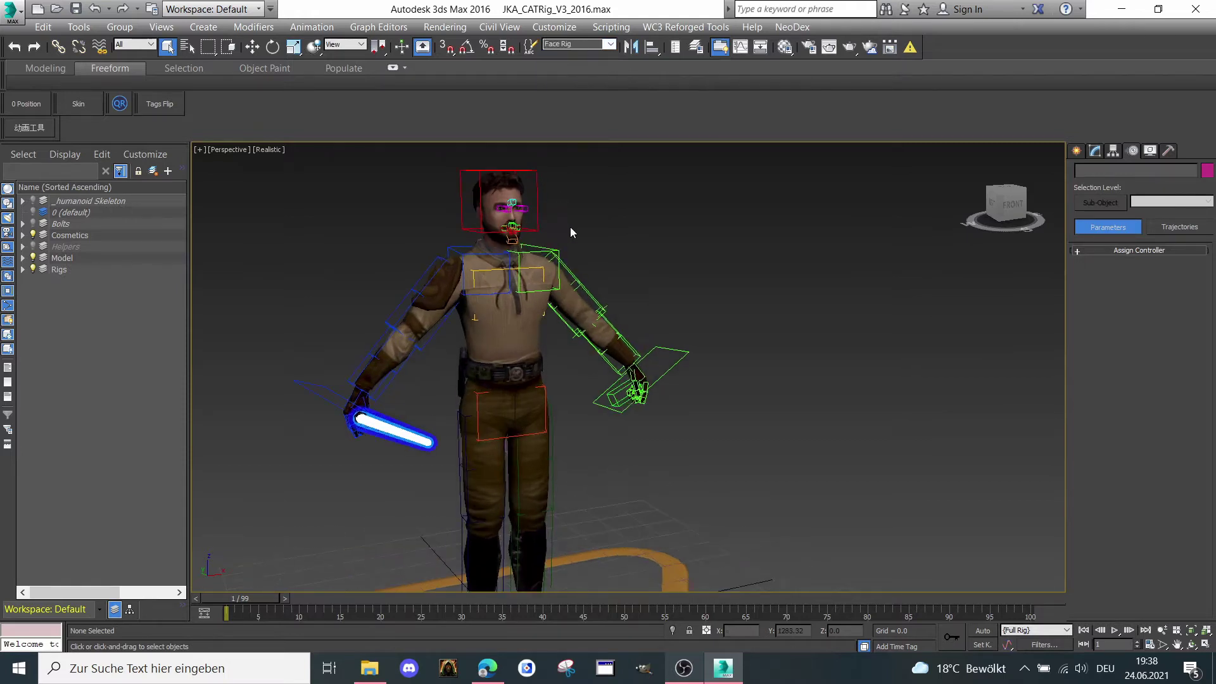
left_click(1014, 209)
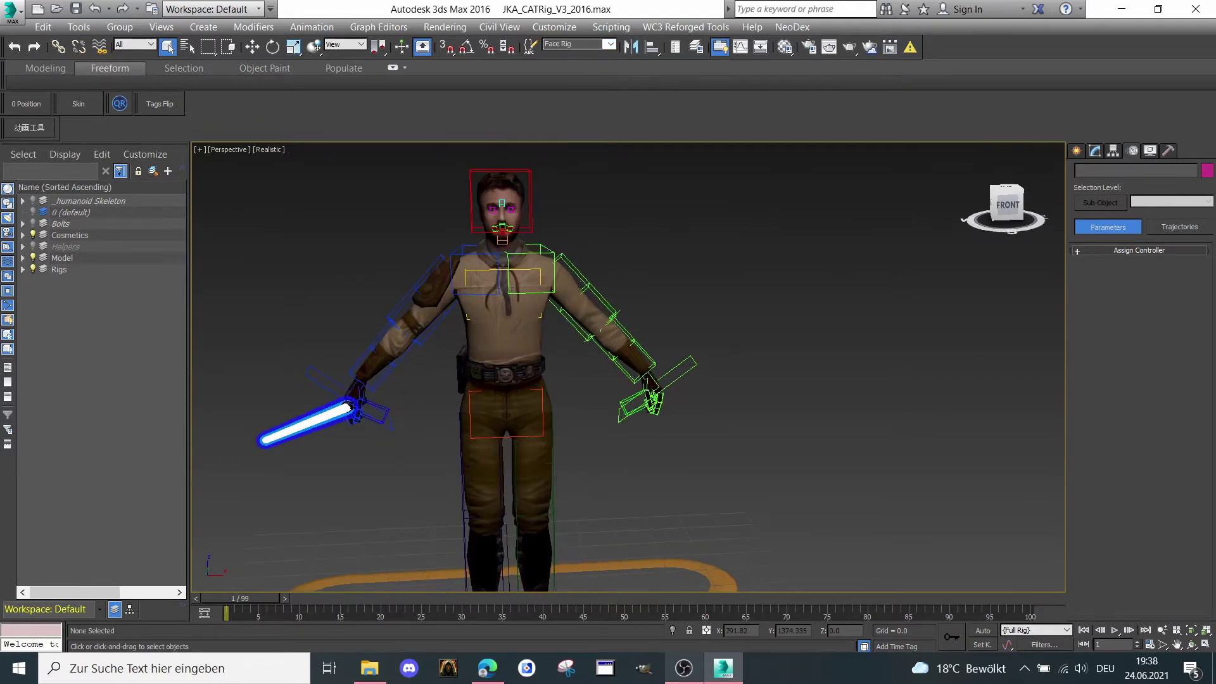
Recall the character's full rig from the named selection sets to inspect which objects it covers
left_click(610, 43)
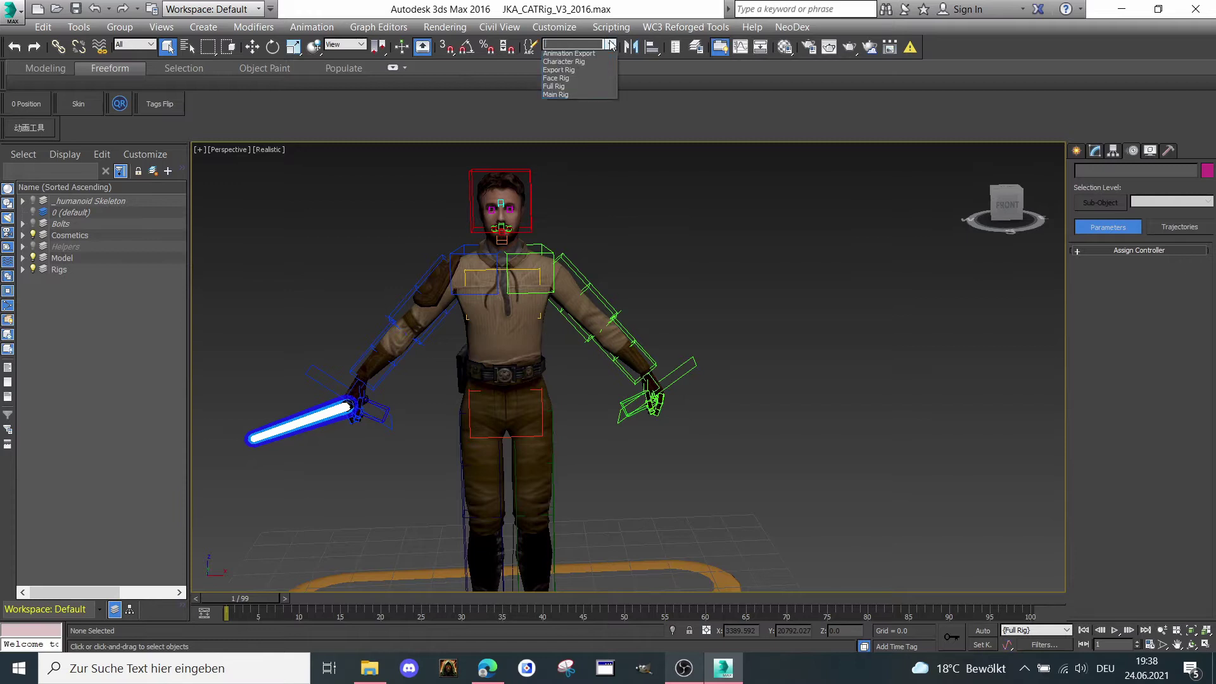
left_click(573, 90)
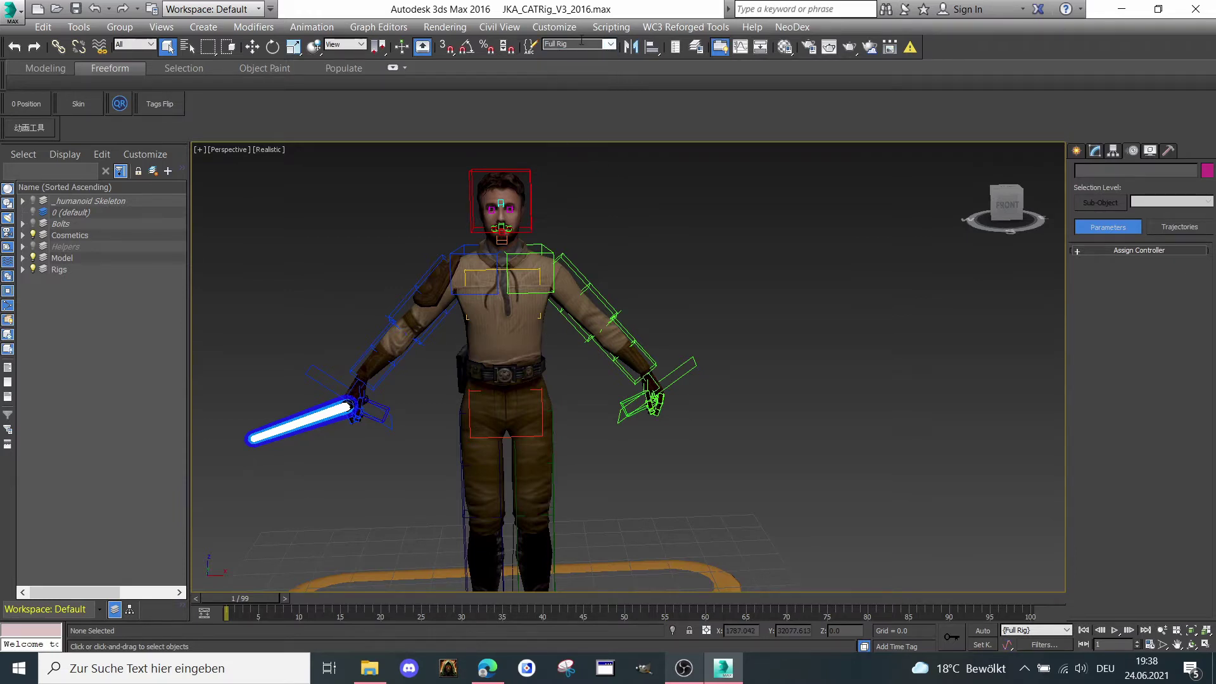
left_click(609, 45)
left_click(583, 93)
scroll(586, 253, "down", 2)
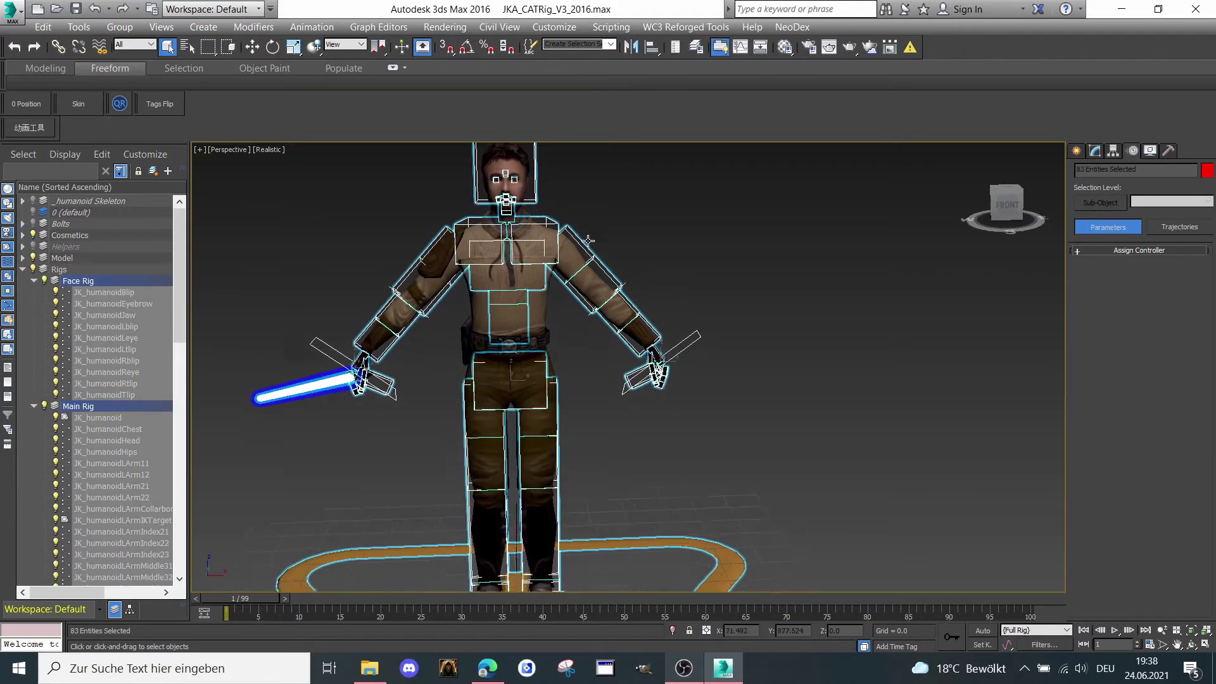
middle_click_drag(590, 267, 591, 287)
scroll(591, 287, "down", 2)
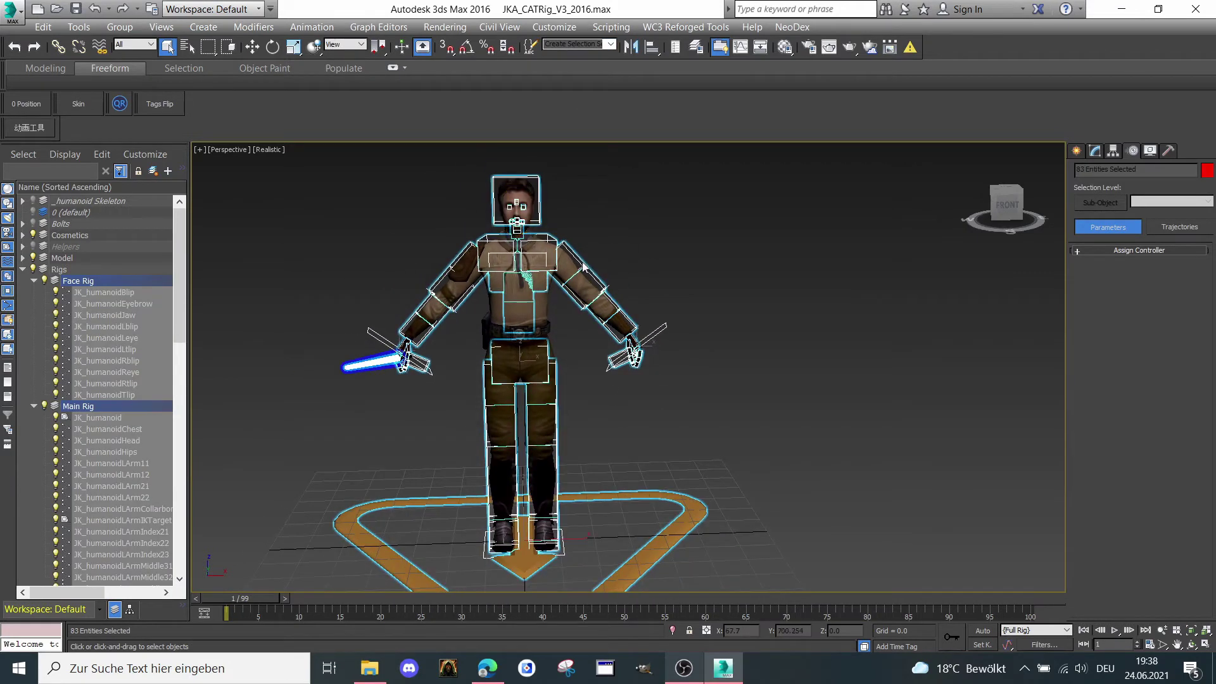
Recall the export skeleton's named selection set without unhiding its objects, and collapse the _humanoid Skeleton layer
left_click(606, 47)
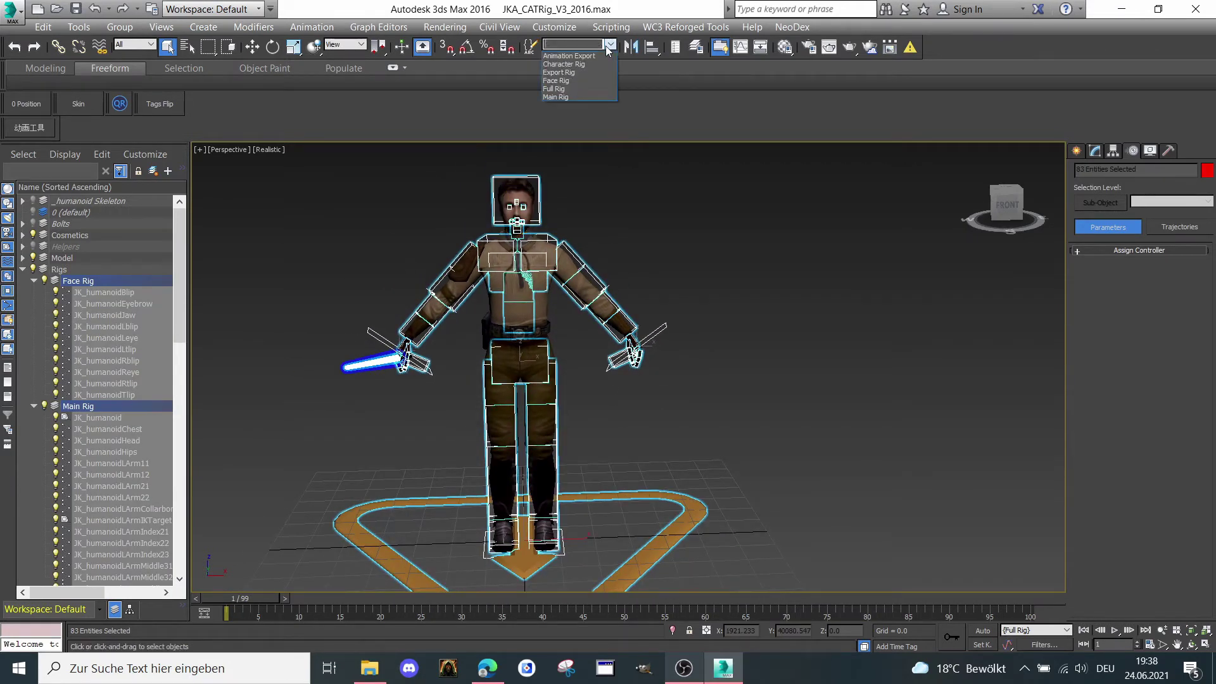
left_click(577, 74)
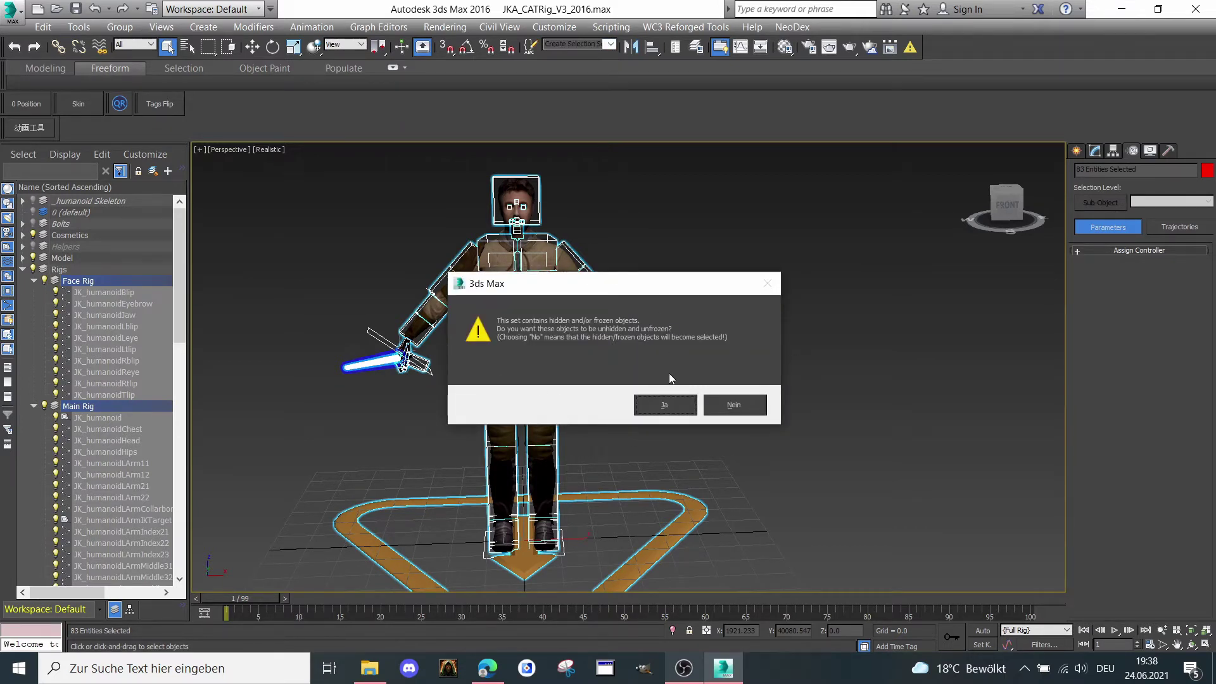
left_click(735, 405)
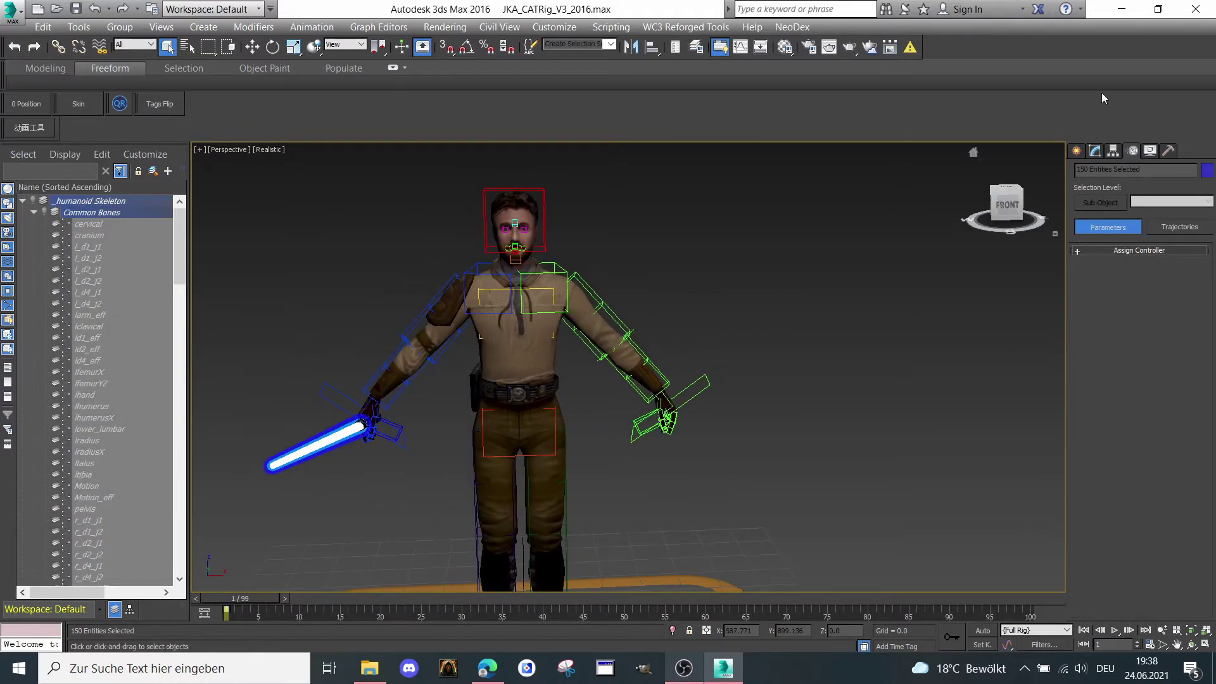
mouse_move(1010, 194)
left_mouse_down()
mouse_move(949, 201)
mouse_move(999, 202)
left_mouse_up()
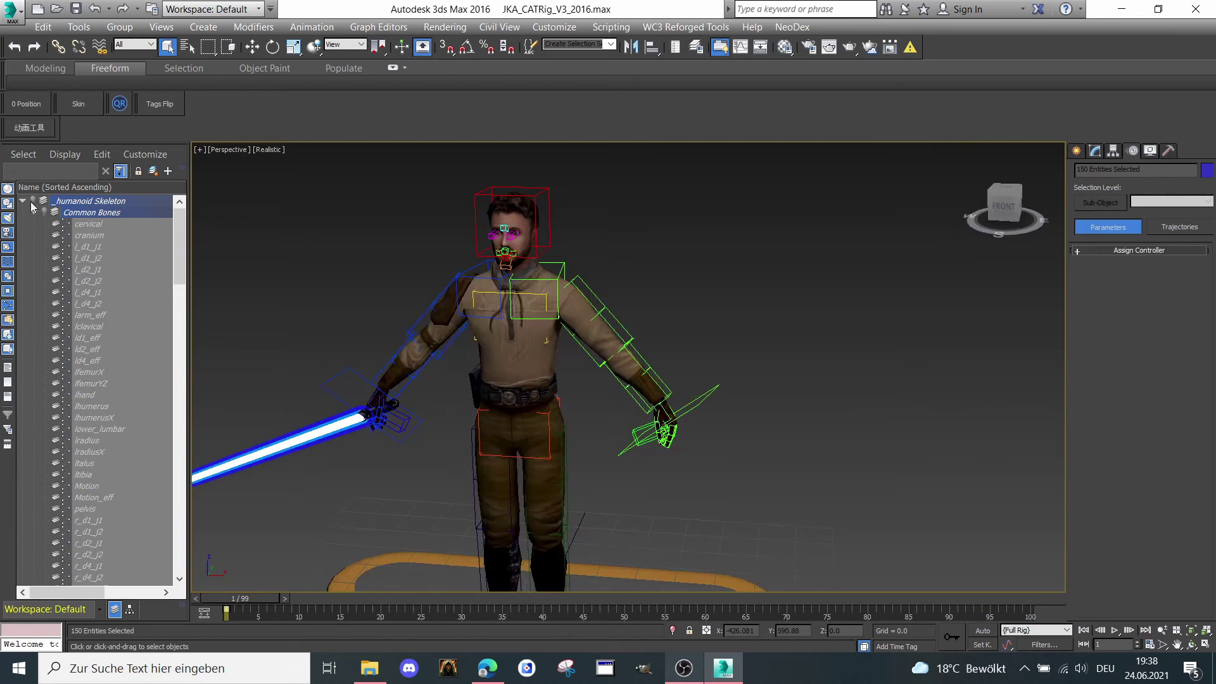
left_click(24, 201)
scroll(328, 202, "down", 2)
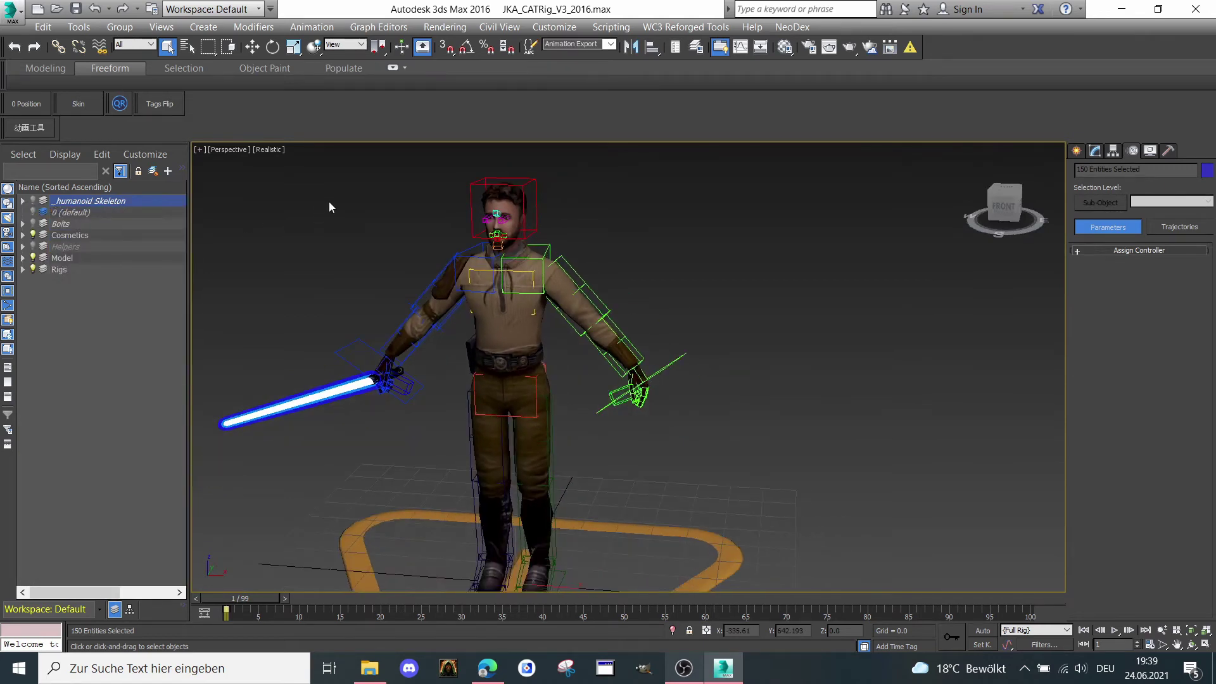
middle_click_drag(389, 225, 391, 223)
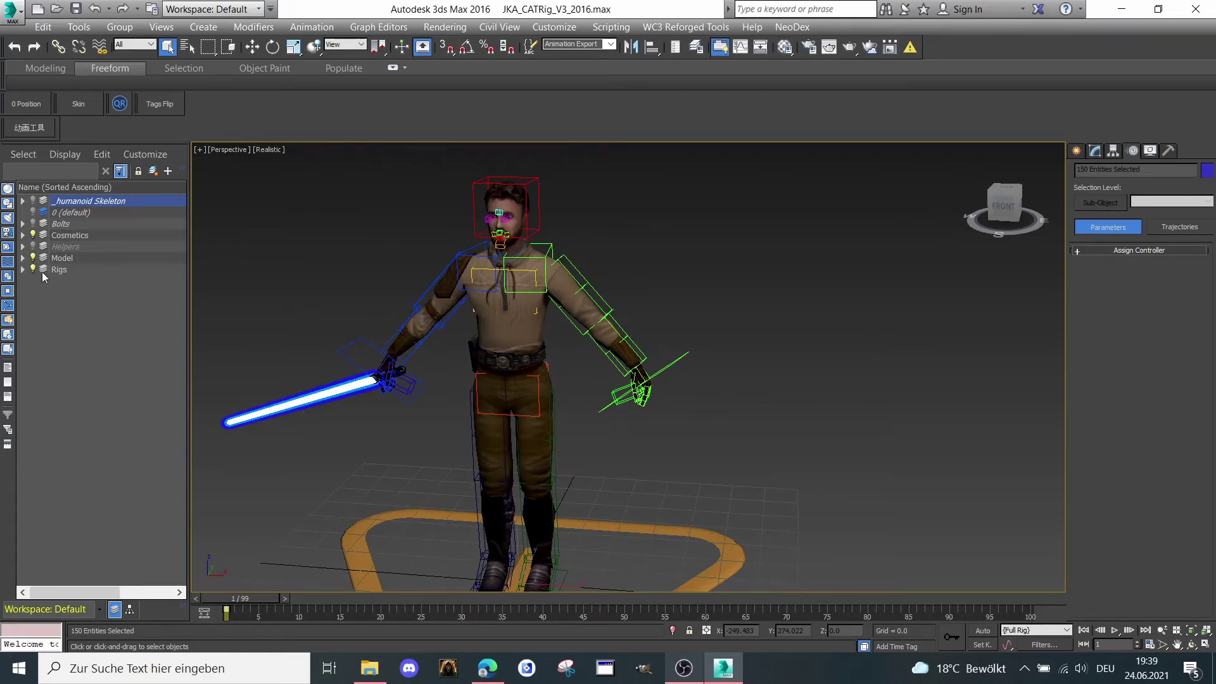
Select everything in the Rigs layer and save it as a named selection set called Animation Rig 1
double_click(65, 270)
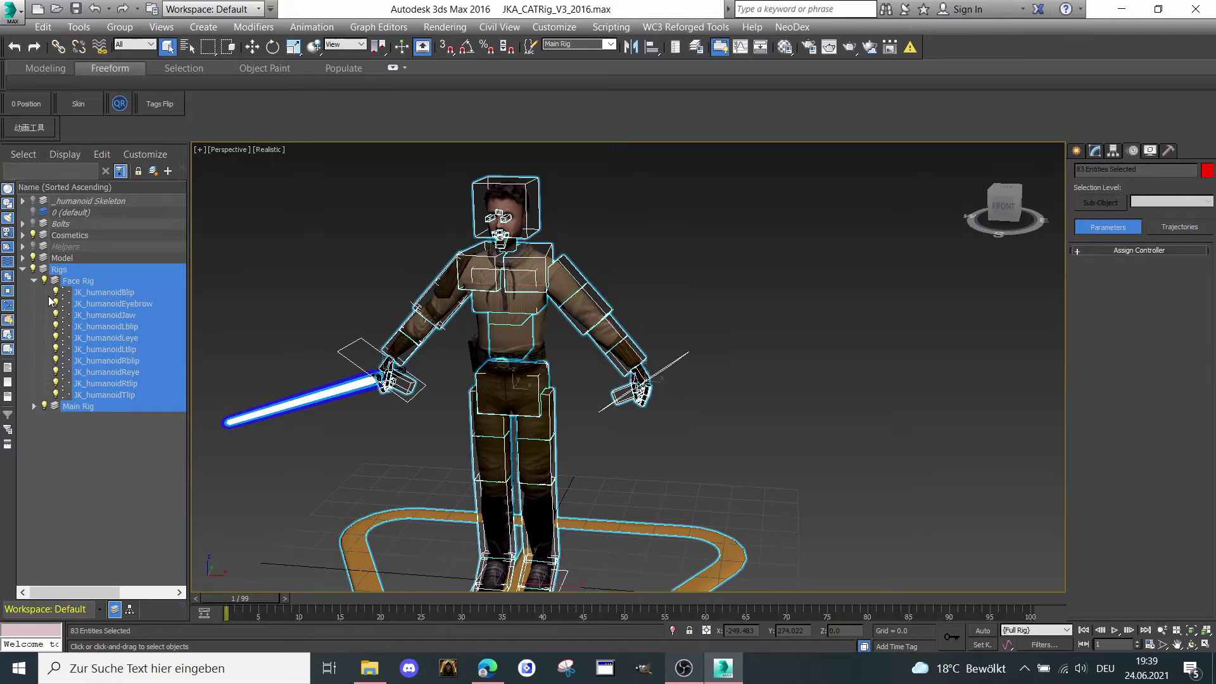
left_click(579, 43)
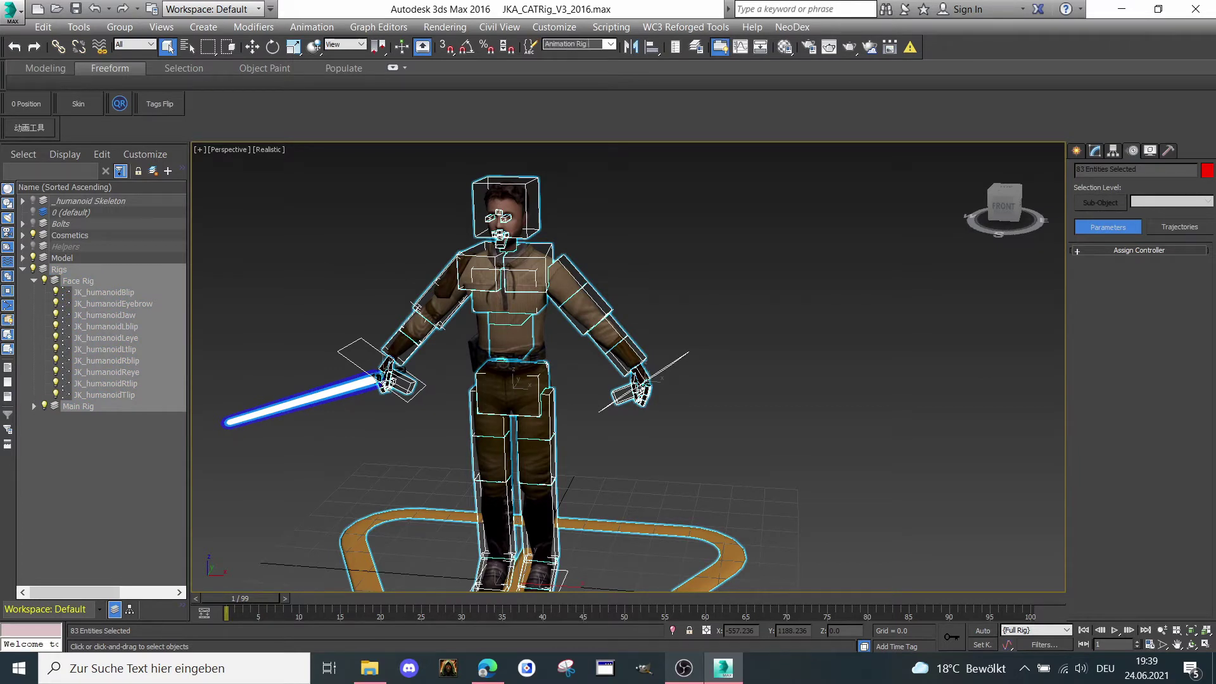
type("Animation Rig 1")
key("Return")
Recall the Animation Rig 1 set, clear the selection and review the list of named selection sets once more
left_click(610, 45)
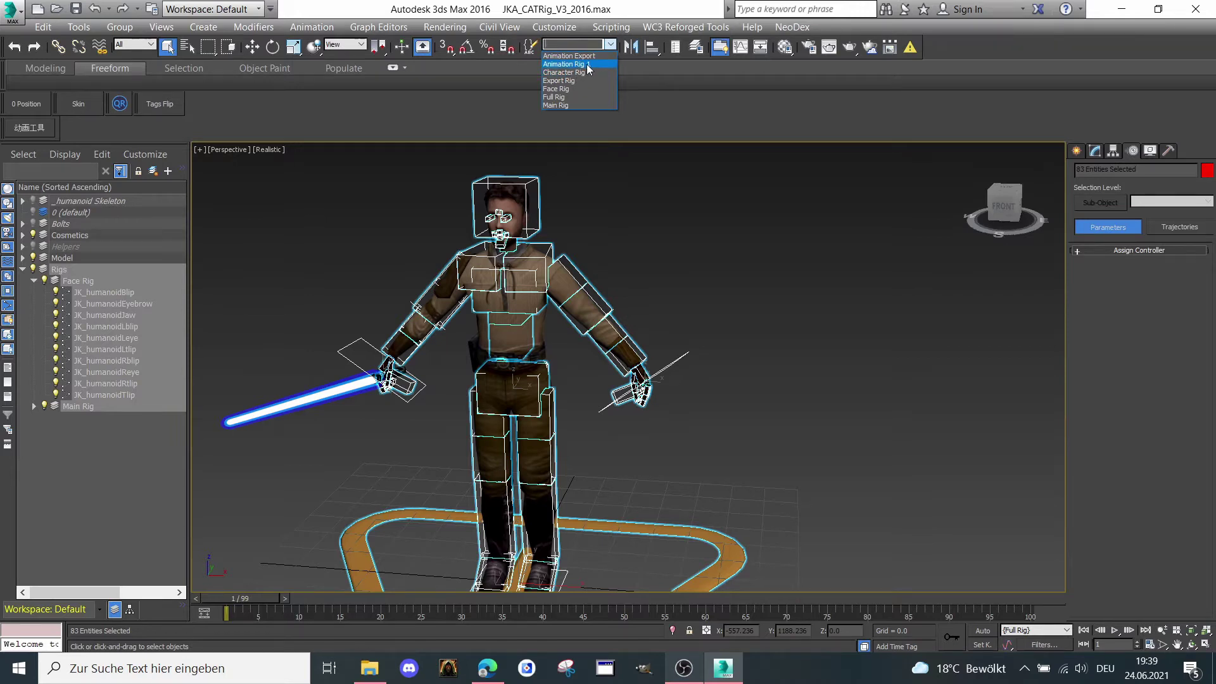
left_click(586, 65)
left_click(699, 302)
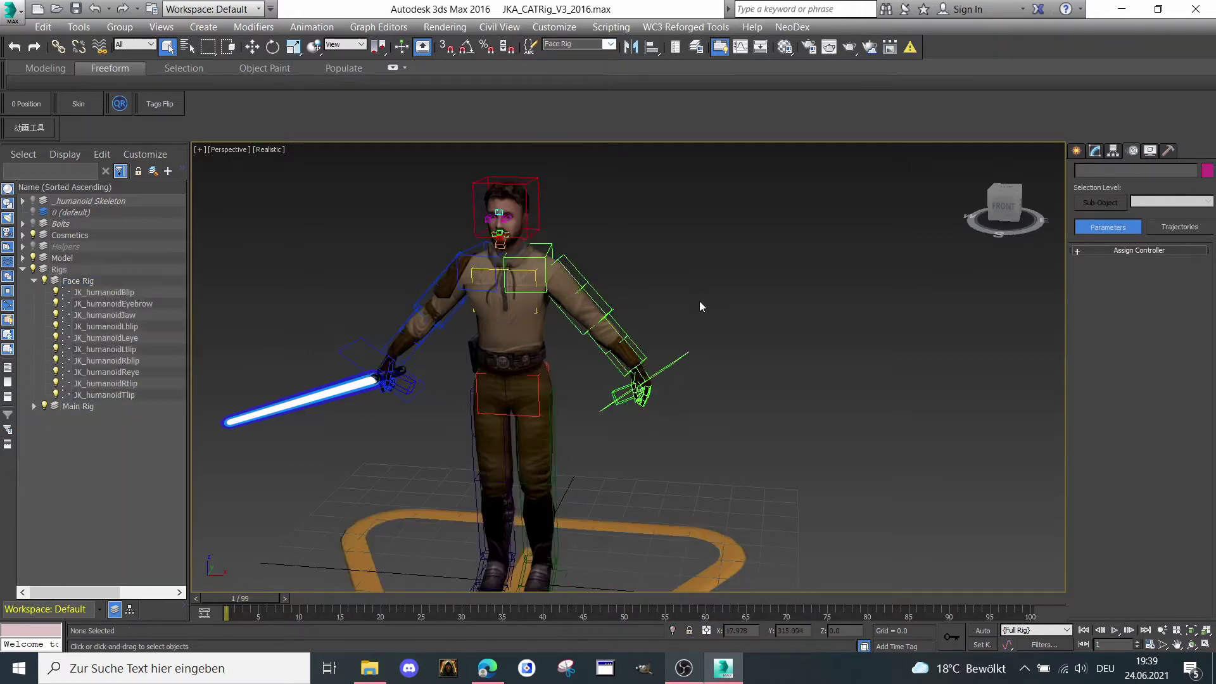
scroll(699, 300, "down", 2)
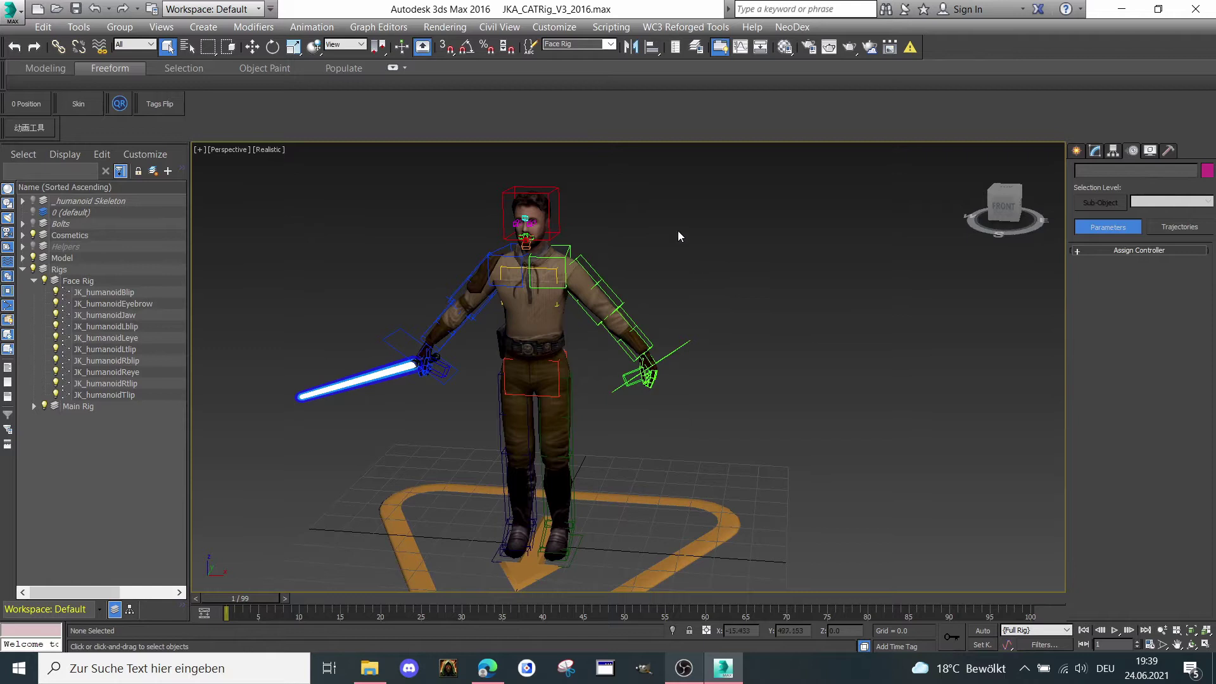
left_click(612, 43)
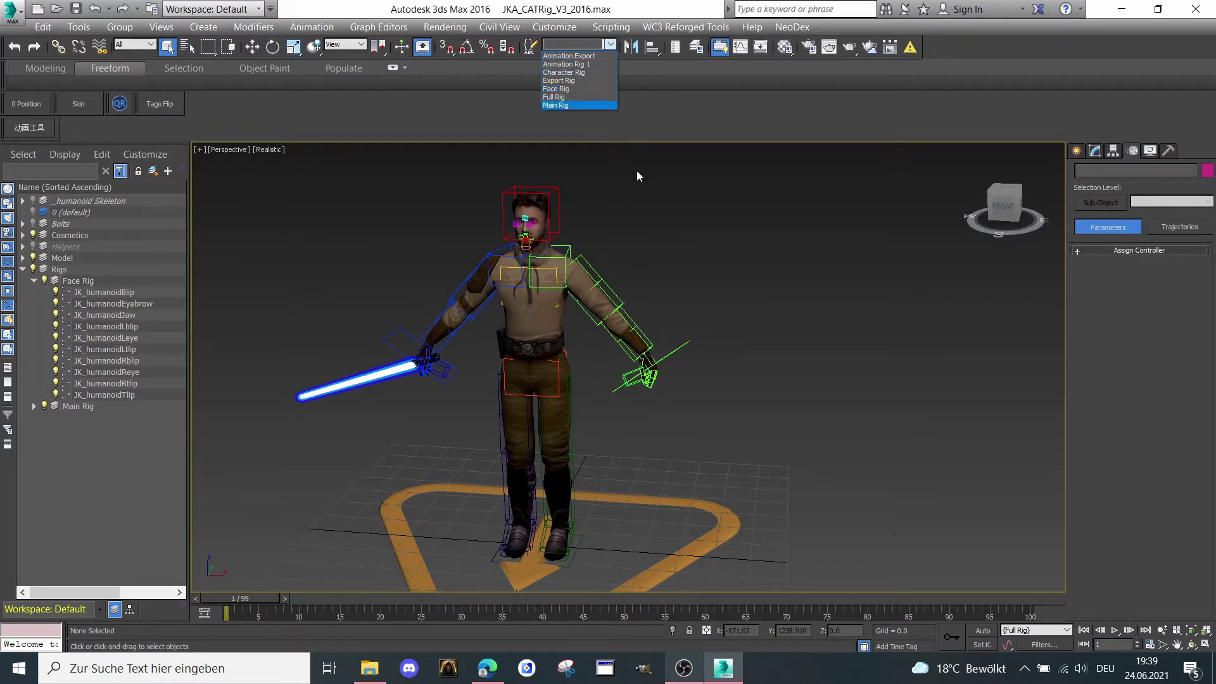
left_click(626, 208)
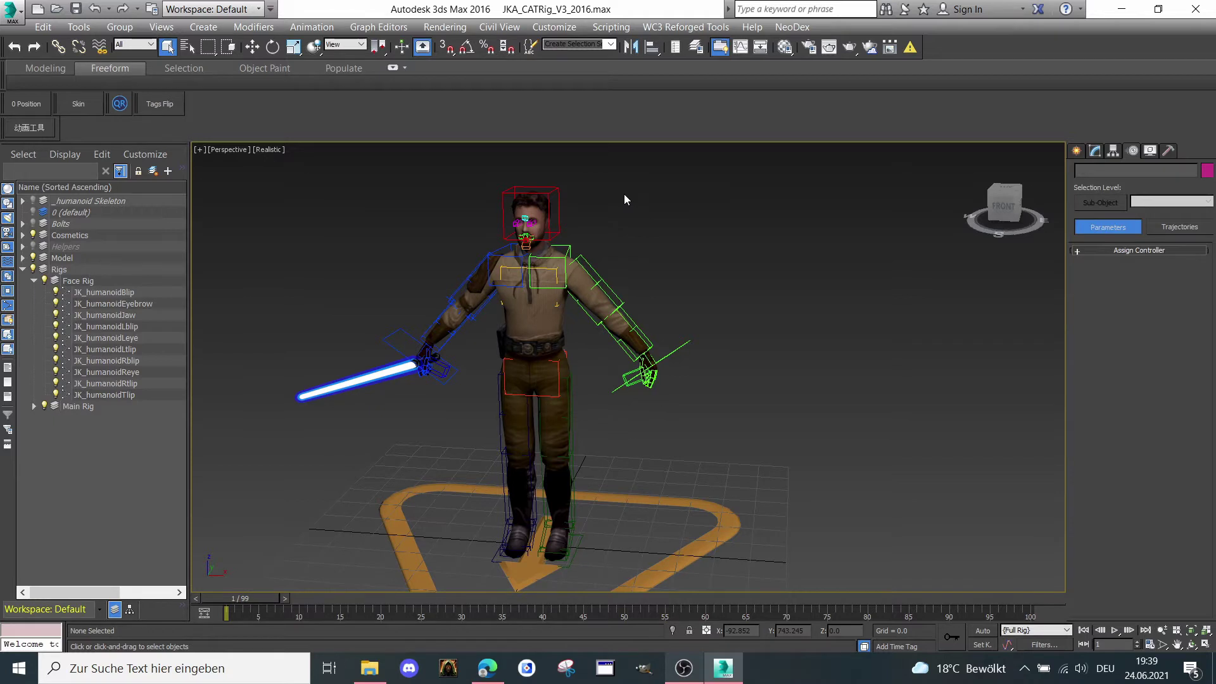
Examine the whole rigged character from an angled view and then from the front
scroll(631, 191, "down", 3)
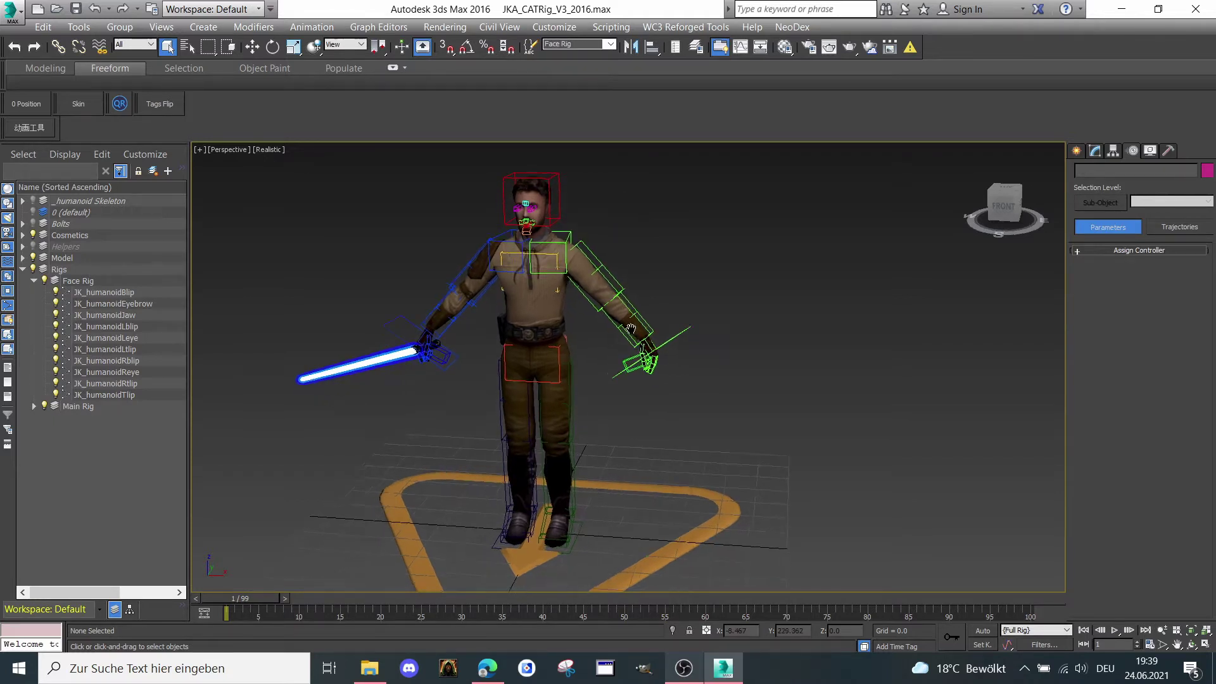
middle_click_drag(728, 298, 742, 275)
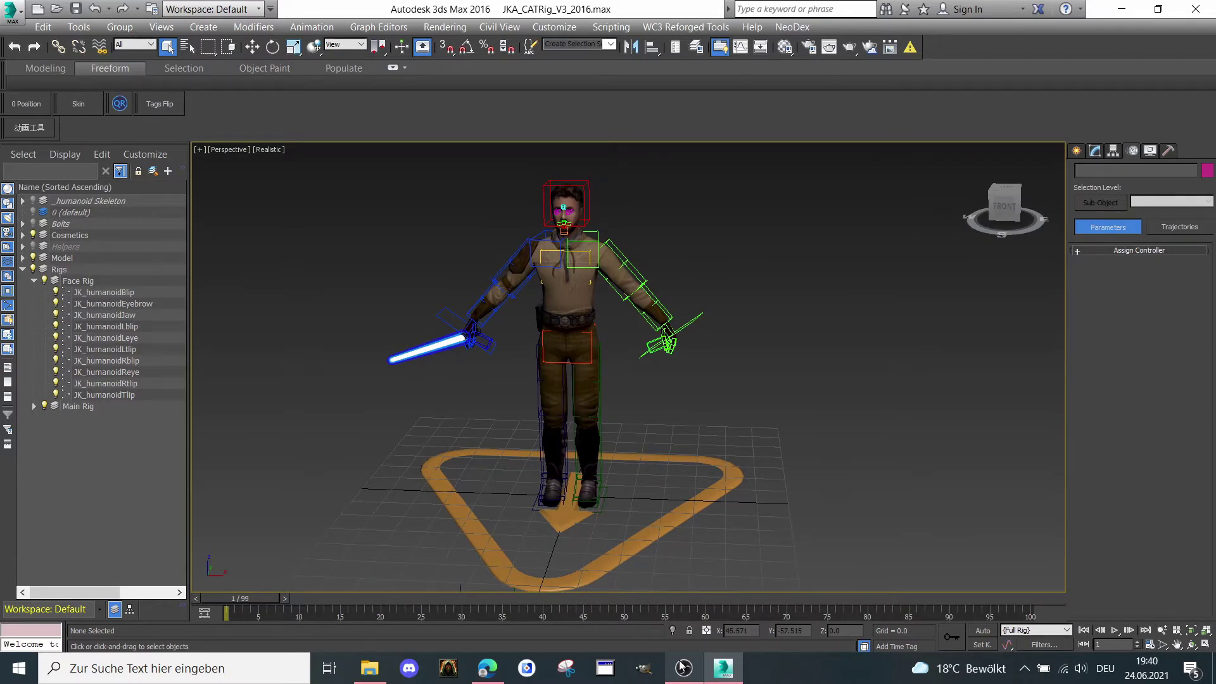
scroll(676, 377, "up", 3)
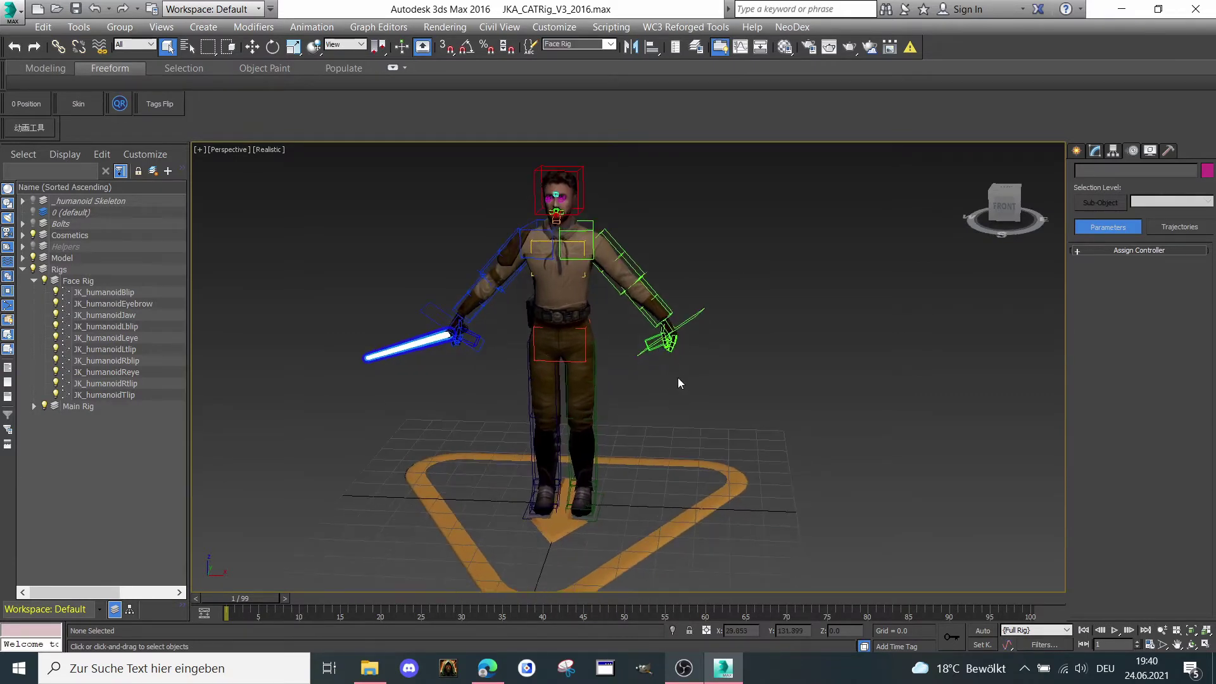
left_click(1019, 190)
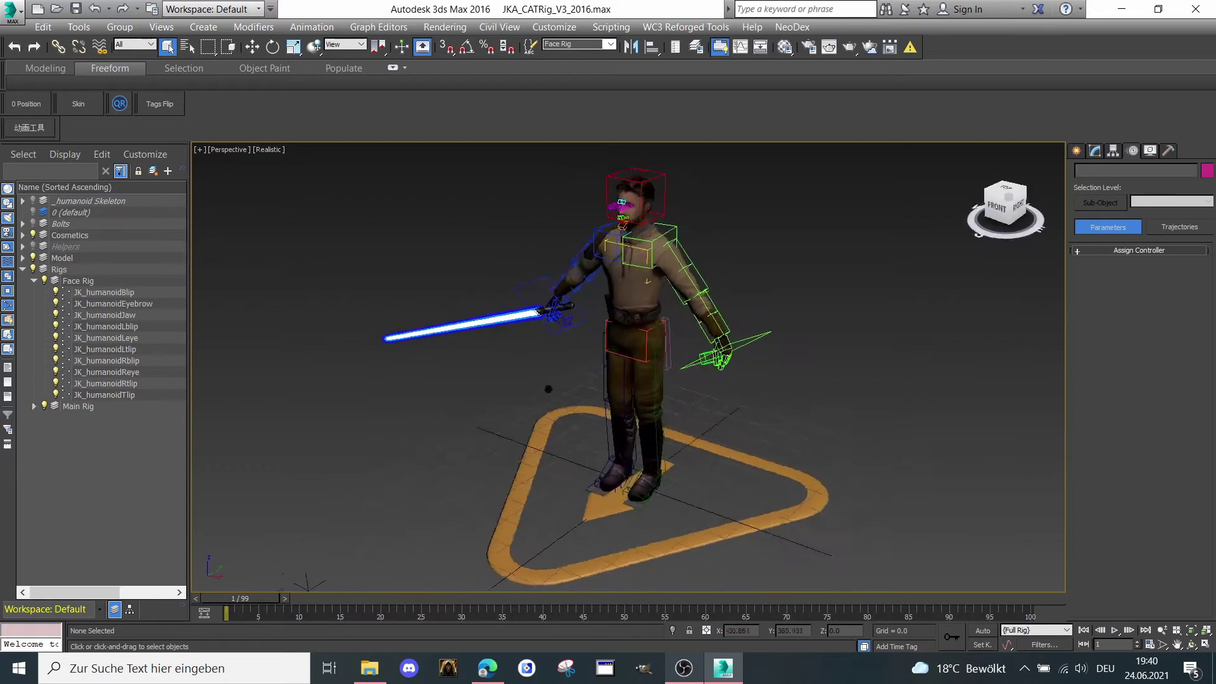
left_click(996, 207)
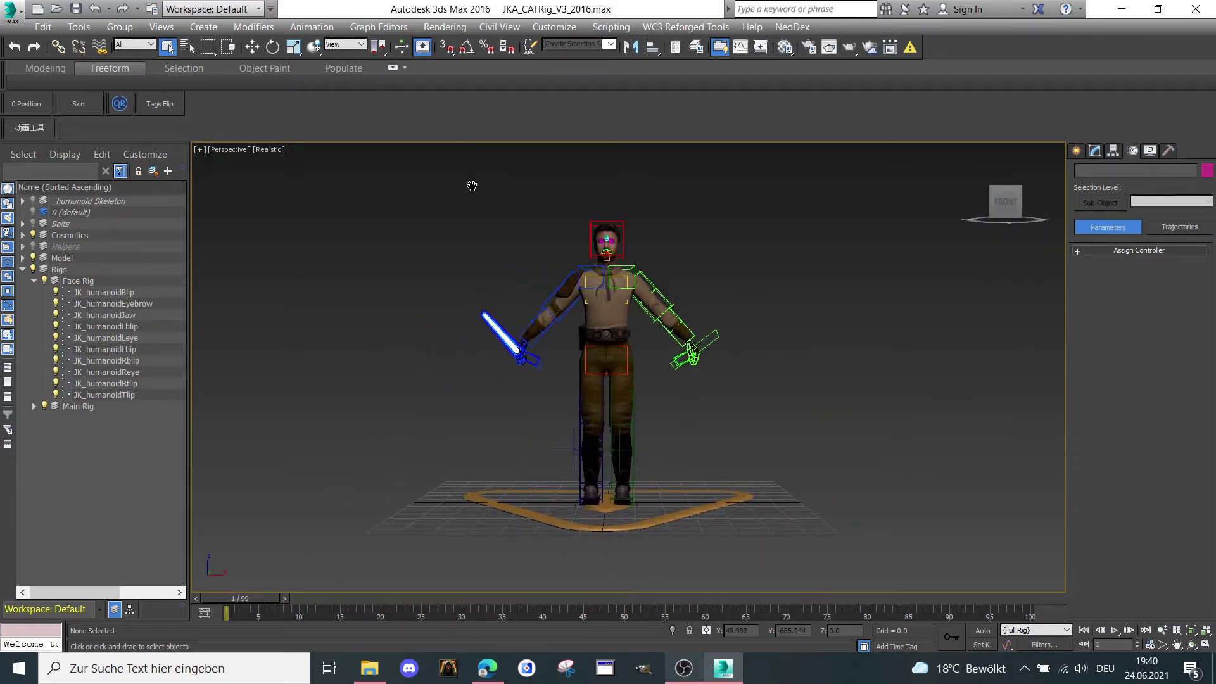
middle_click_drag(472, 186, 442, 211)
Check the available reference coordinate systems, keeping View, and frame the character more closely
left_click(346, 45)
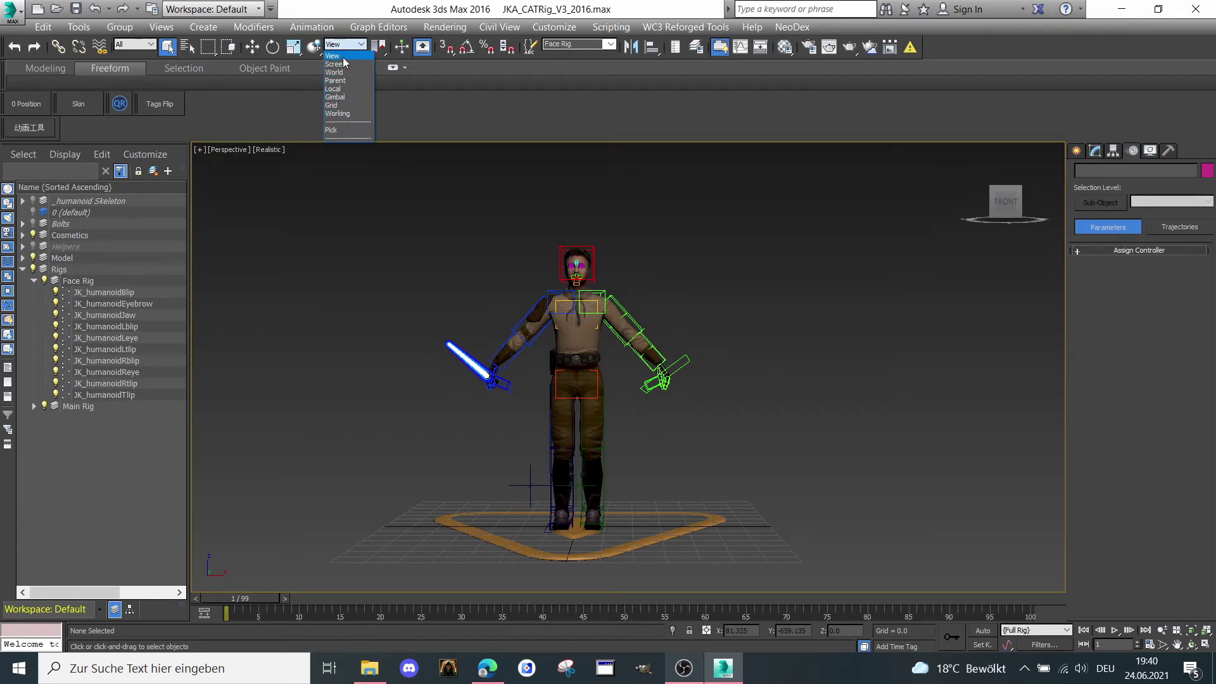
left_click(695, 293)
scroll(697, 294, "up", 4)
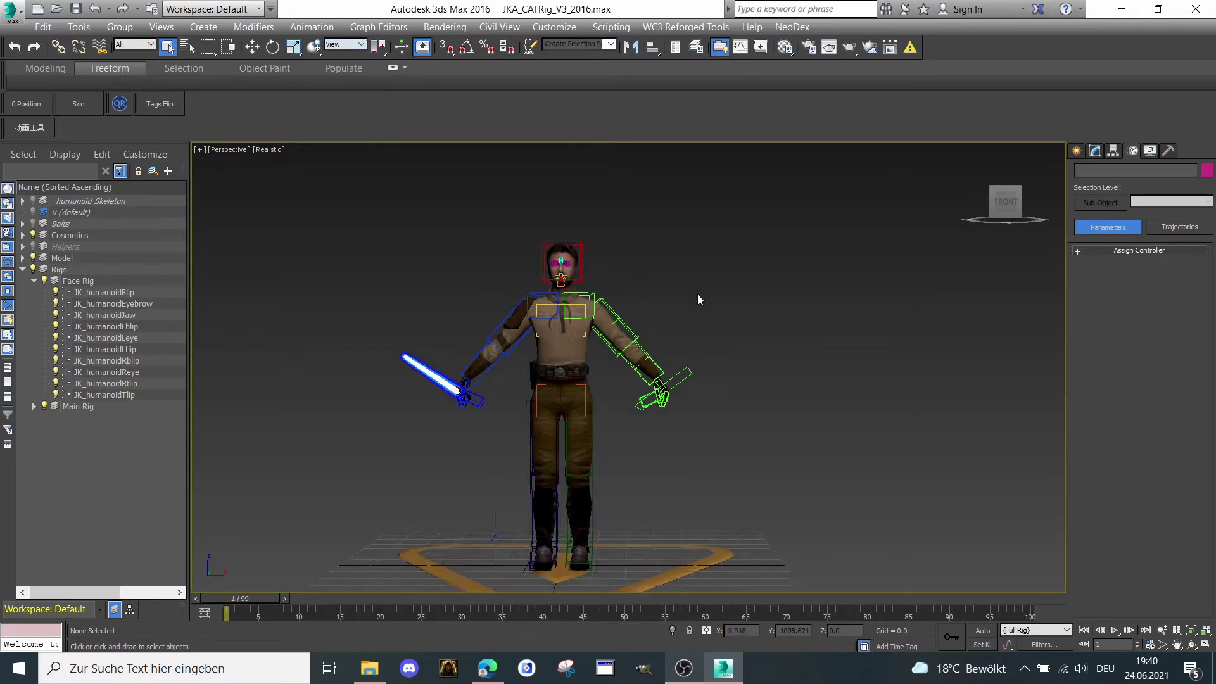
middle_click_drag(689, 298, 680, 286)
scroll(802, 396, "up", 2)
scroll(803, 396, "down", 3)
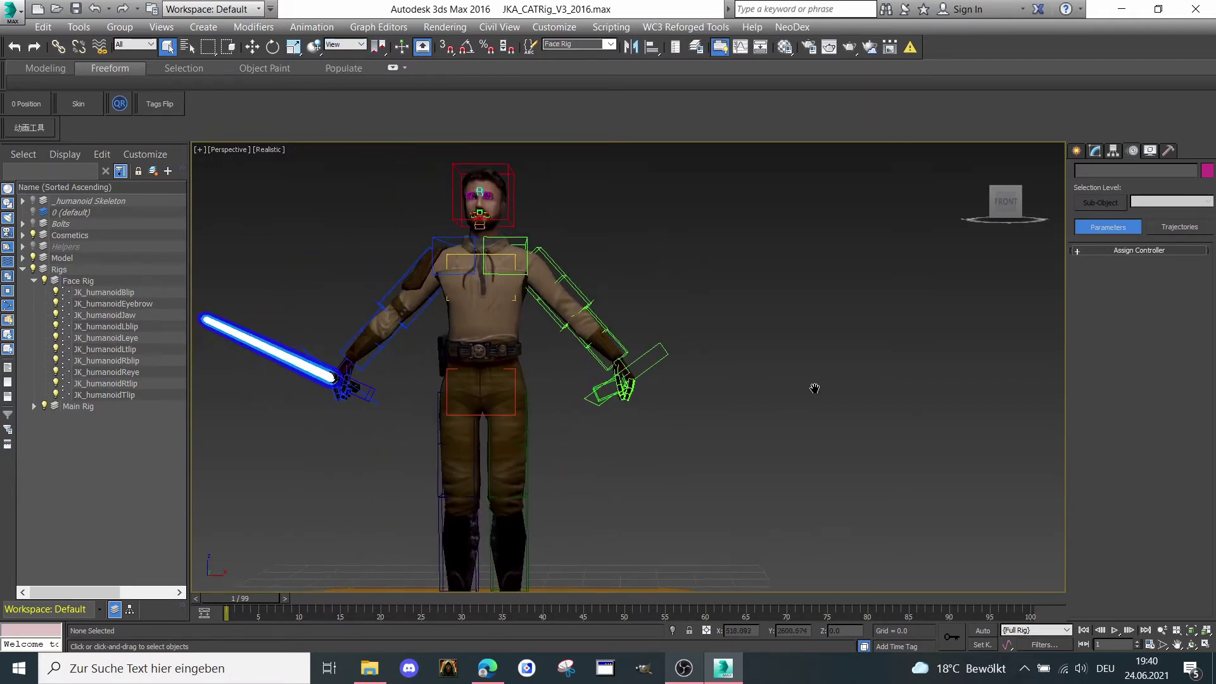
middle_click_drag(817, 376, 814, 372)
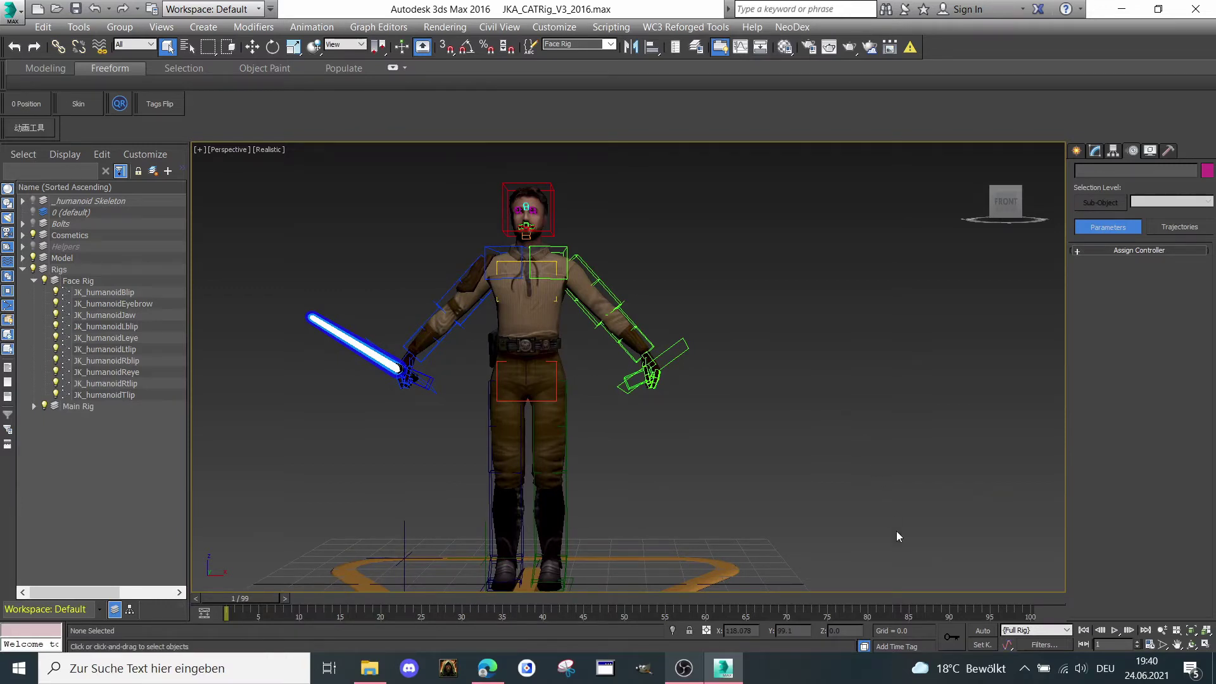
Turn on Auto Key, inspect the available transform commands and activate Move followed by Rotate
left_click(983, 631)
middle_click_drag(738, 386, 754, 390)
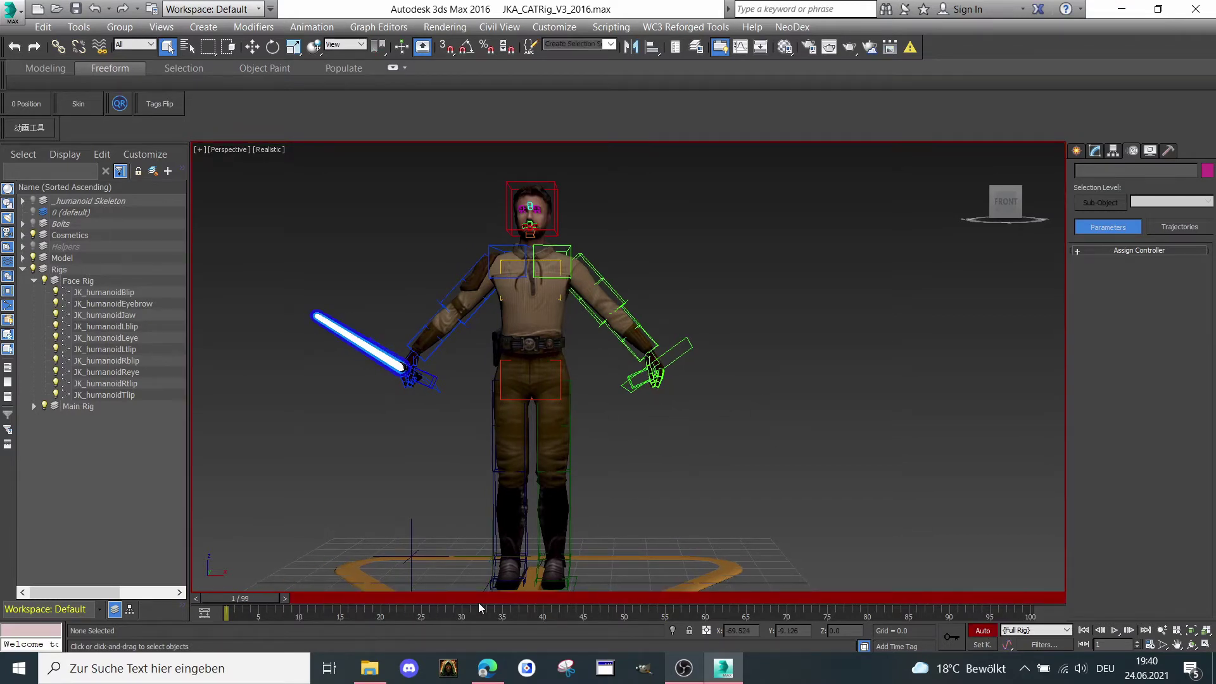
right_click(849, 364)
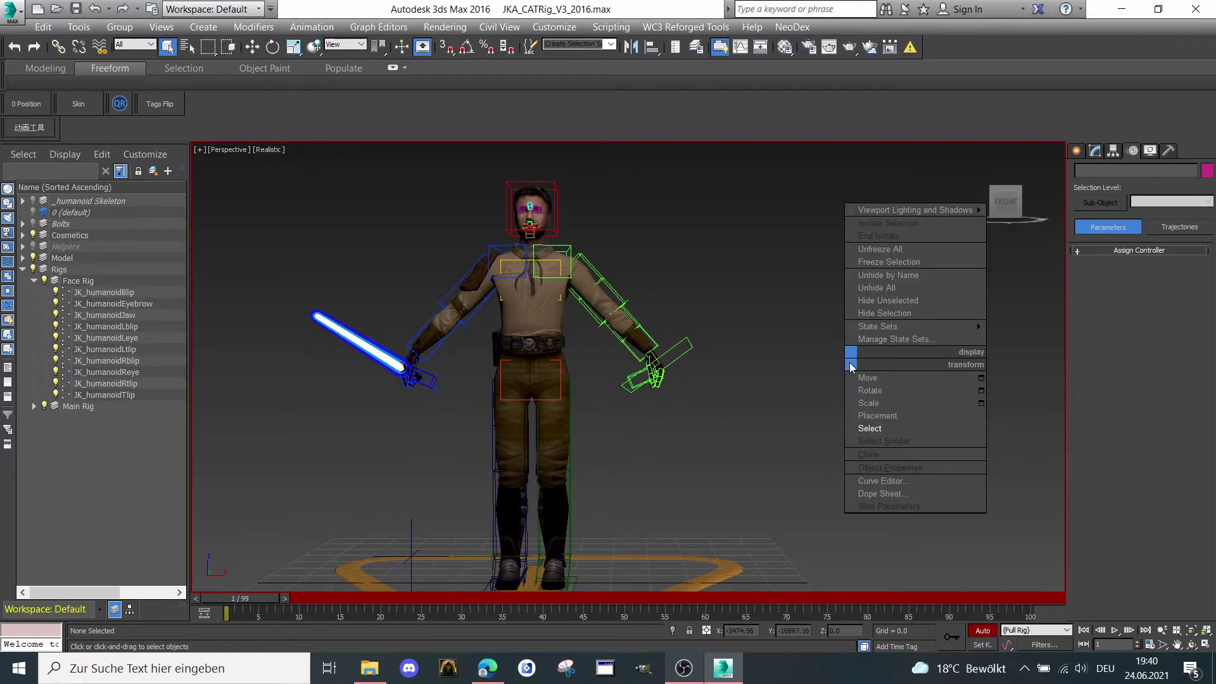
left_click(734, 324)
right_click(742, 310)
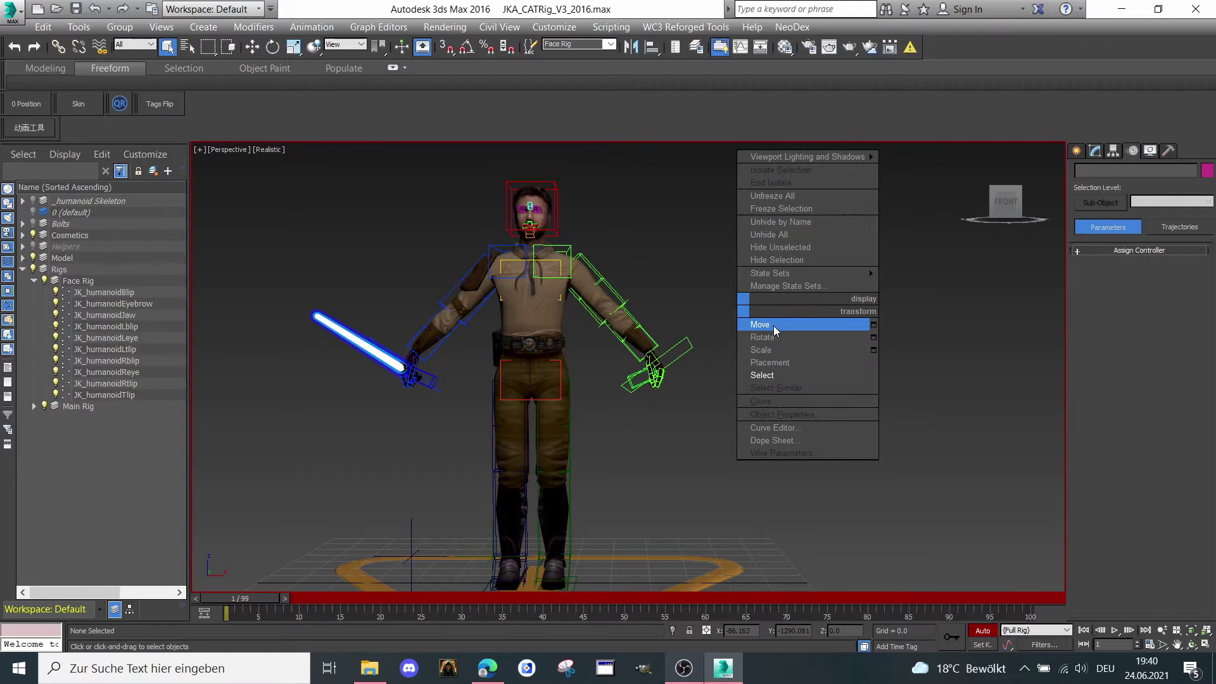
left_click(773, 326)
right_click(758, 295)
left_click(766, 319)
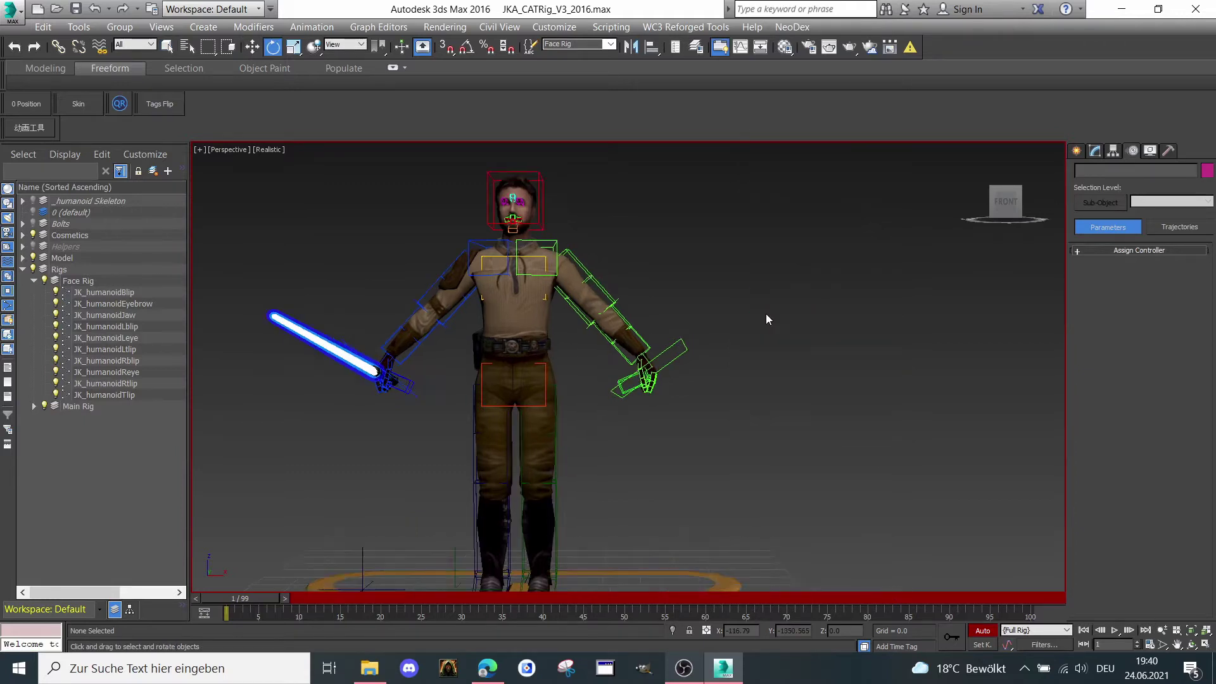
Select the left arm's IK target, try moving it upward with Move, and switch back to Rotate
left_click_drag(686, 354, 682, 356)
scroll(697, 331, "up", 2)
right_click(699, 332)
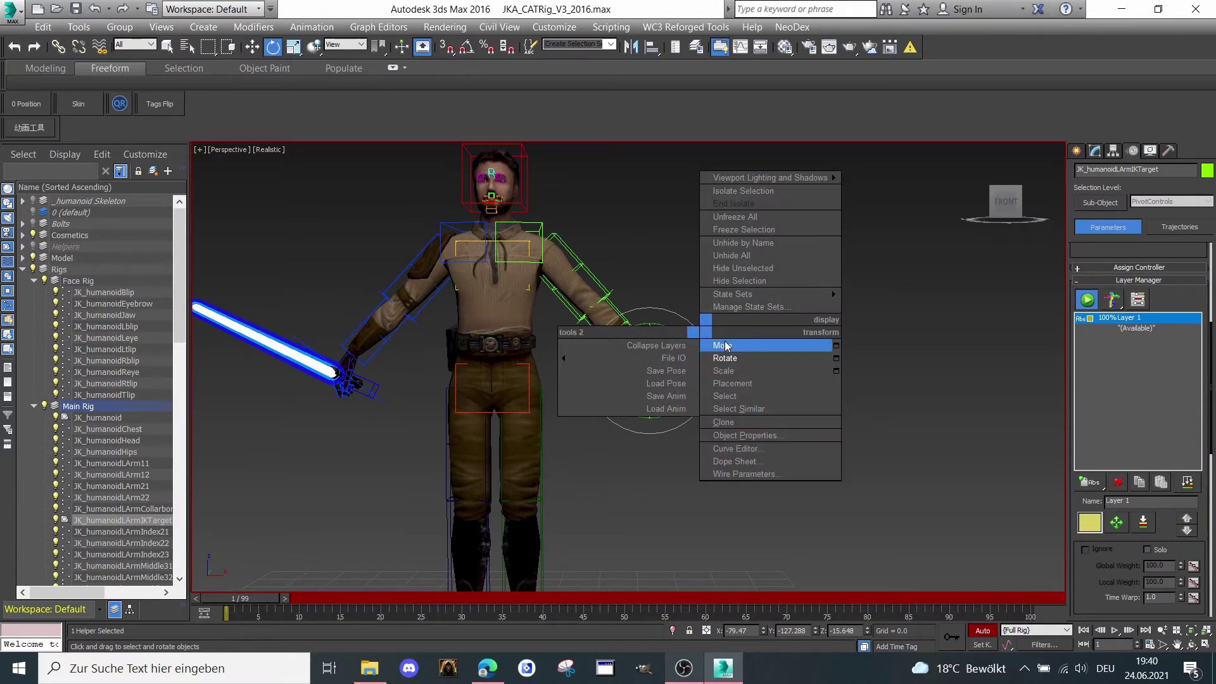
left_click(737, 344)
left_click_drag(652, 372, 649, 205)
right_click(818, 313)
left_click(842, 344)
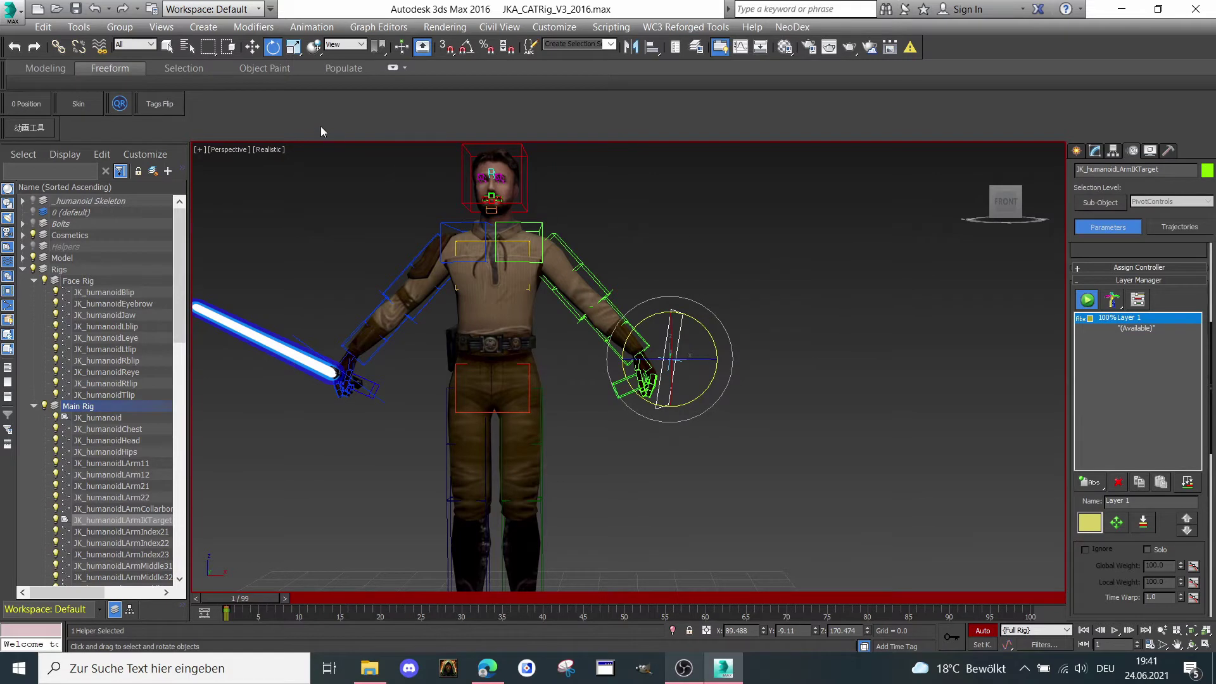
Move the left arm's IK target slightly upward, return to Select mode and turn the view off-front
left_click(252, 47)
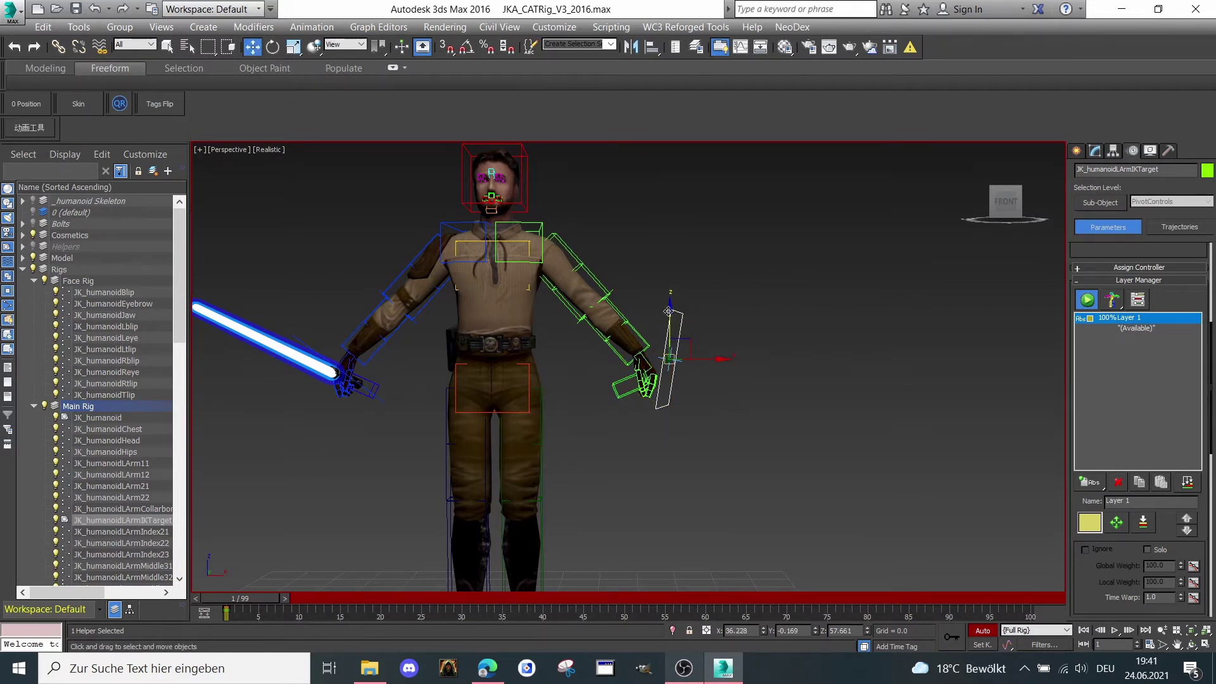
mouse_move(668, 311)
left_mouse_down()
mouse_move(651, 260)
mouse_move(668, 310)
left_mouse_up()
right_click(727, 244)
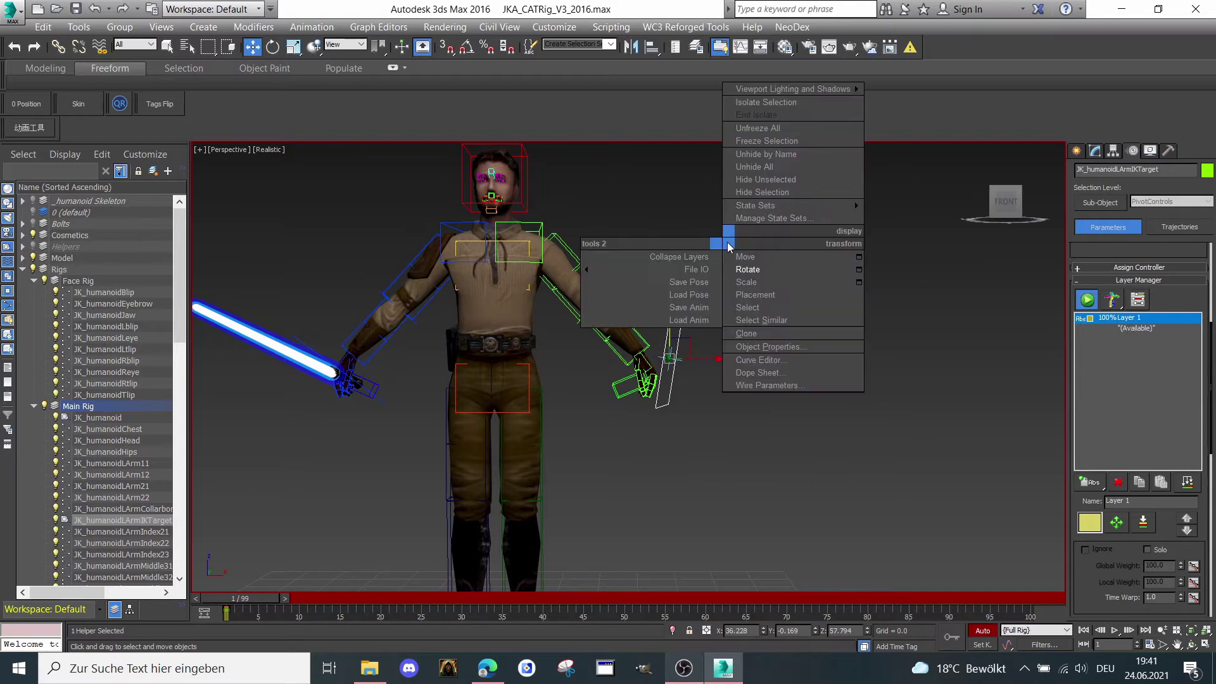
left_click(747, 307)
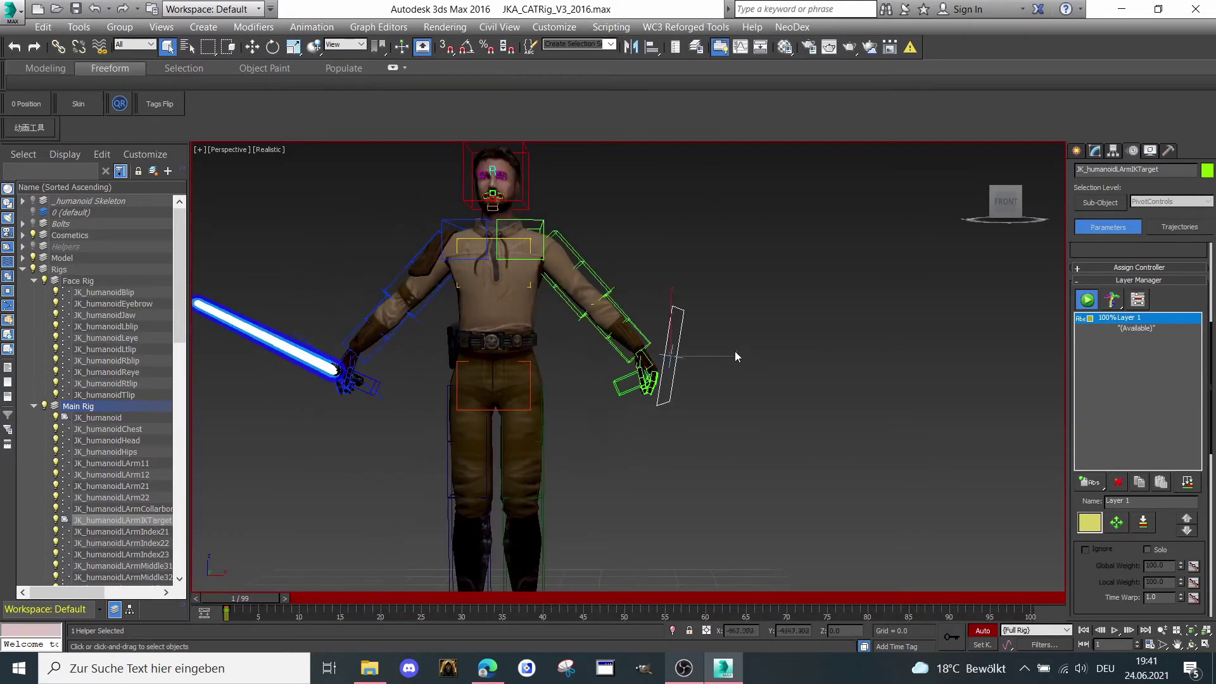
left_click_drag(1011, 198, 1000, 203)
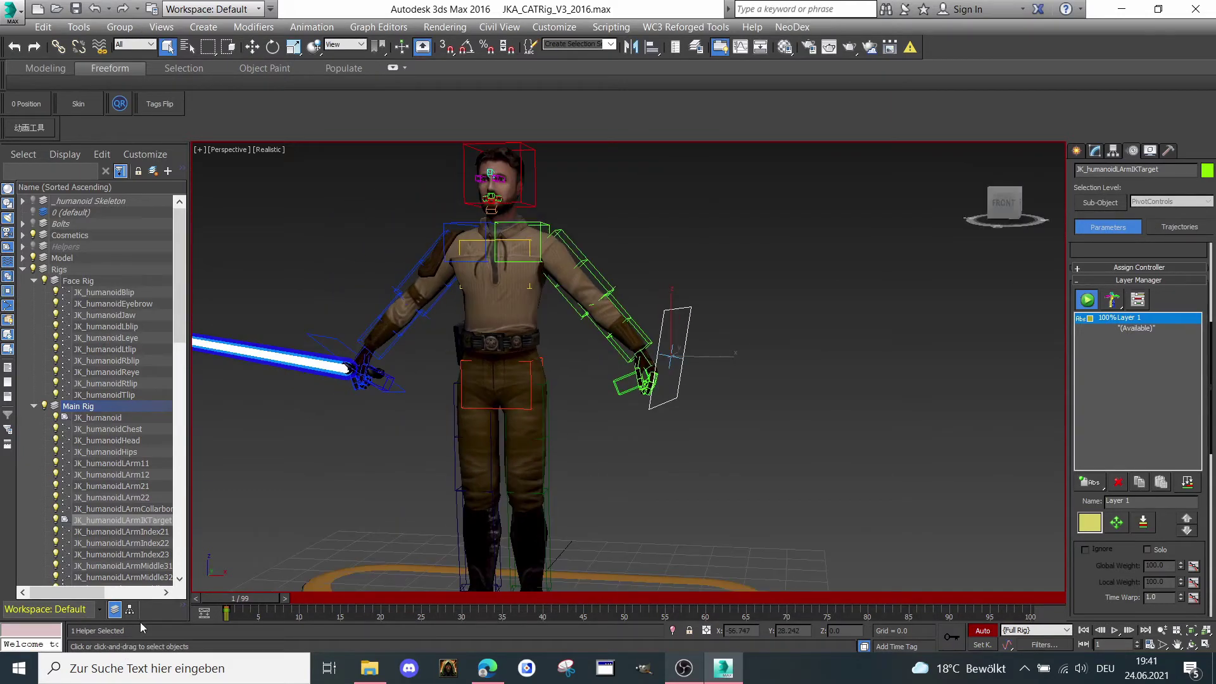
Scrub the timeline to frame 23 and try shifting the left arm IK target's key along the track and back to frame 1
left_click_drag(226, 608, 259, 606)
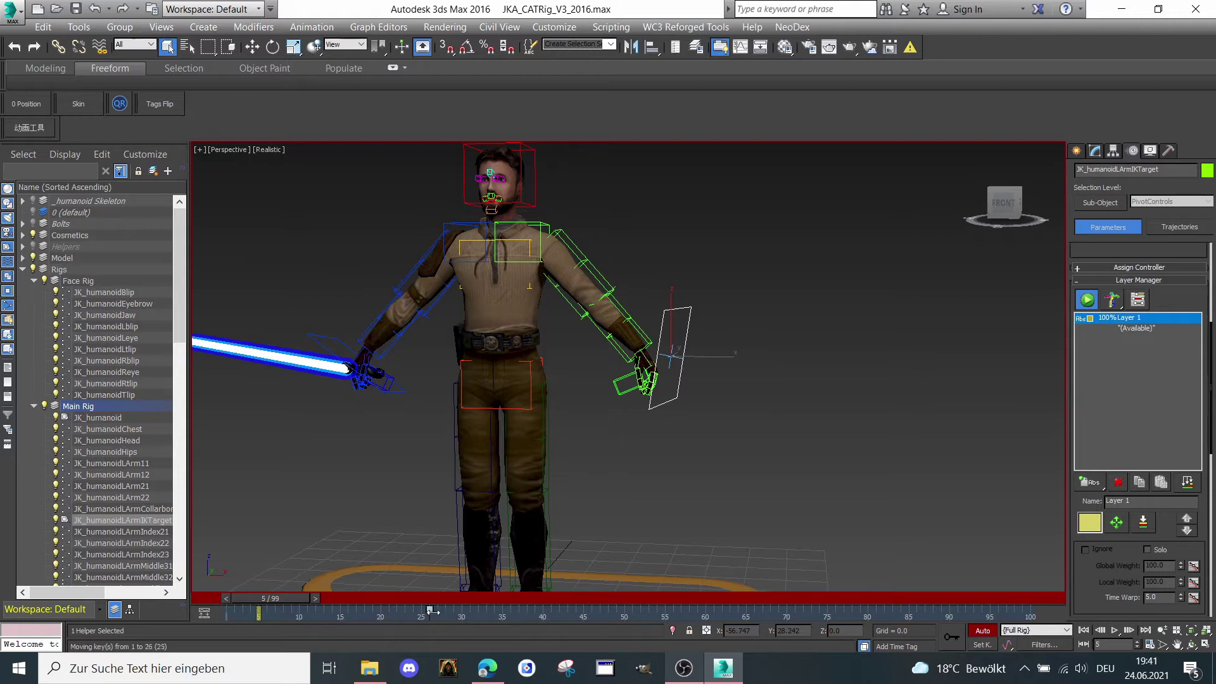
mouse_move(232, 614)
left_mouse_down()
mouse_move(405, 609)
mouse_move(227, 609)
left_mouse_up()
scroll(355, 499, "down", 3)
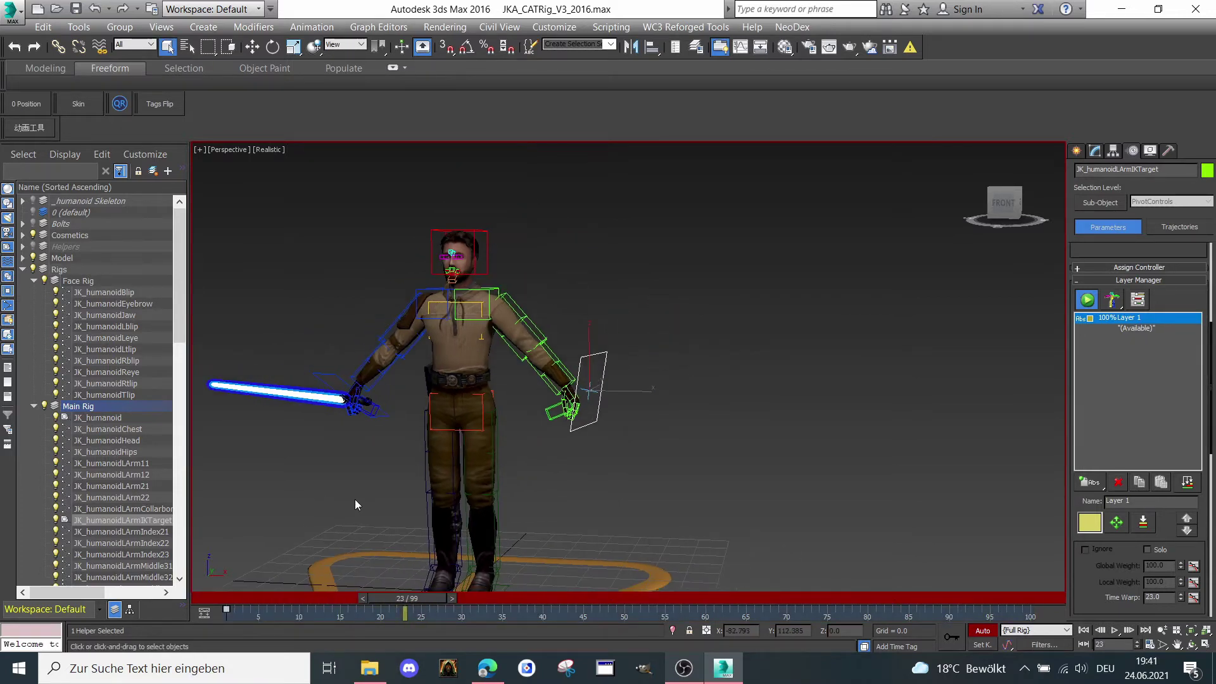
middle_click_drag(432, 470, 505, 429)
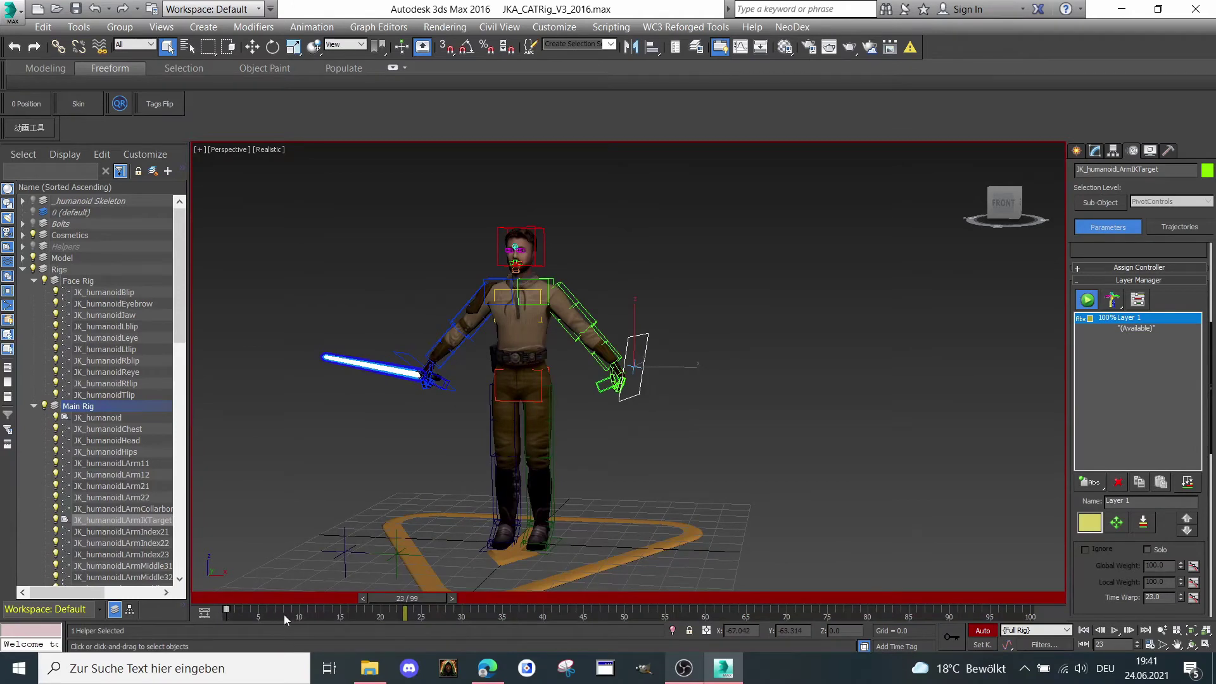
Delete the left arm IK target's key at frame 1 and return the time slider to frame 1 in a front view
left_click_drag(284, 614, 206, 613)
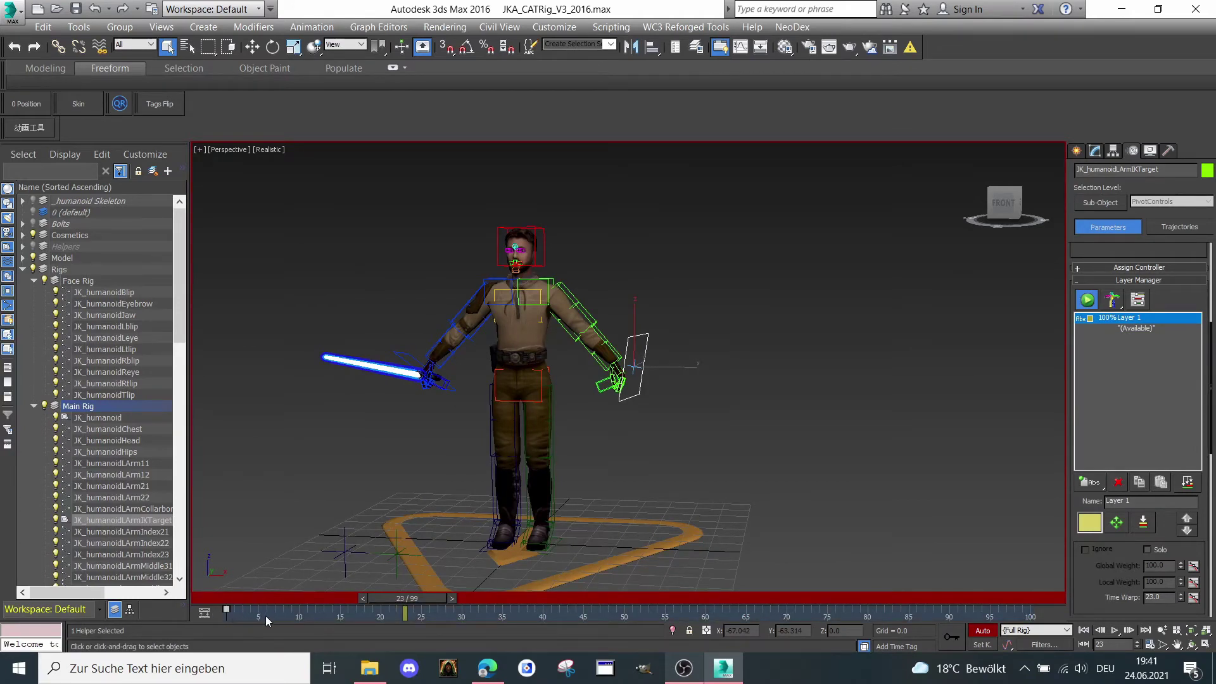
right_click(227, 612)
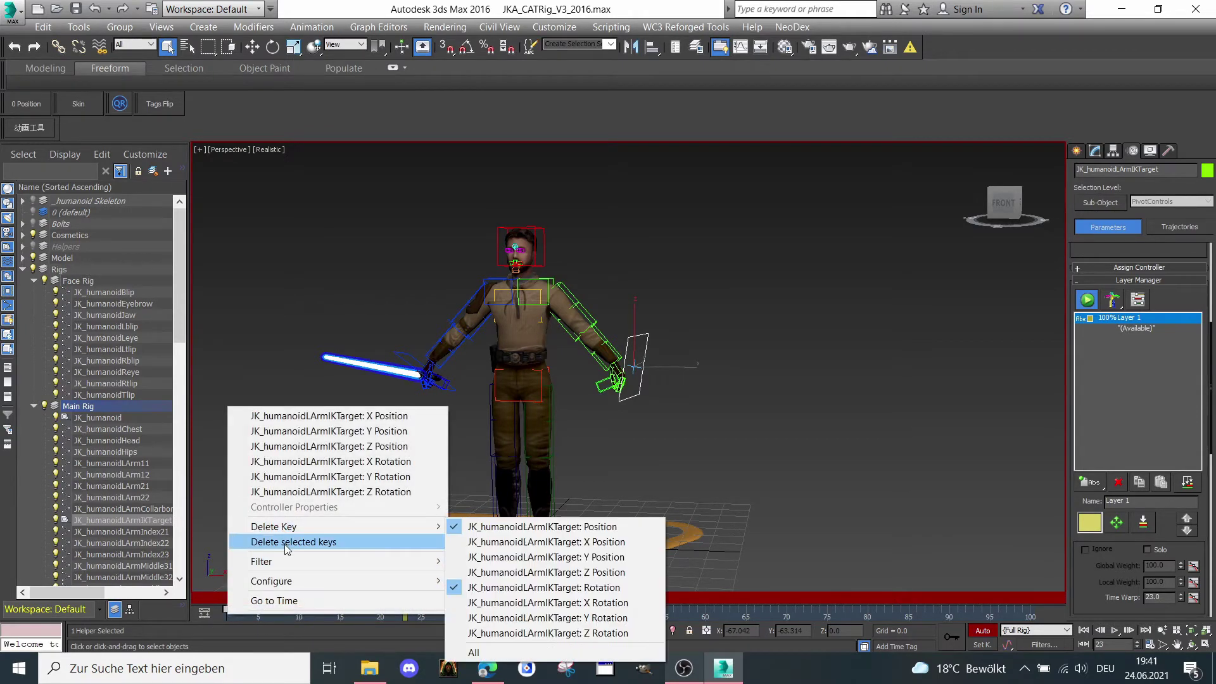
left_click(293, 541)
left_click(1000, 202)
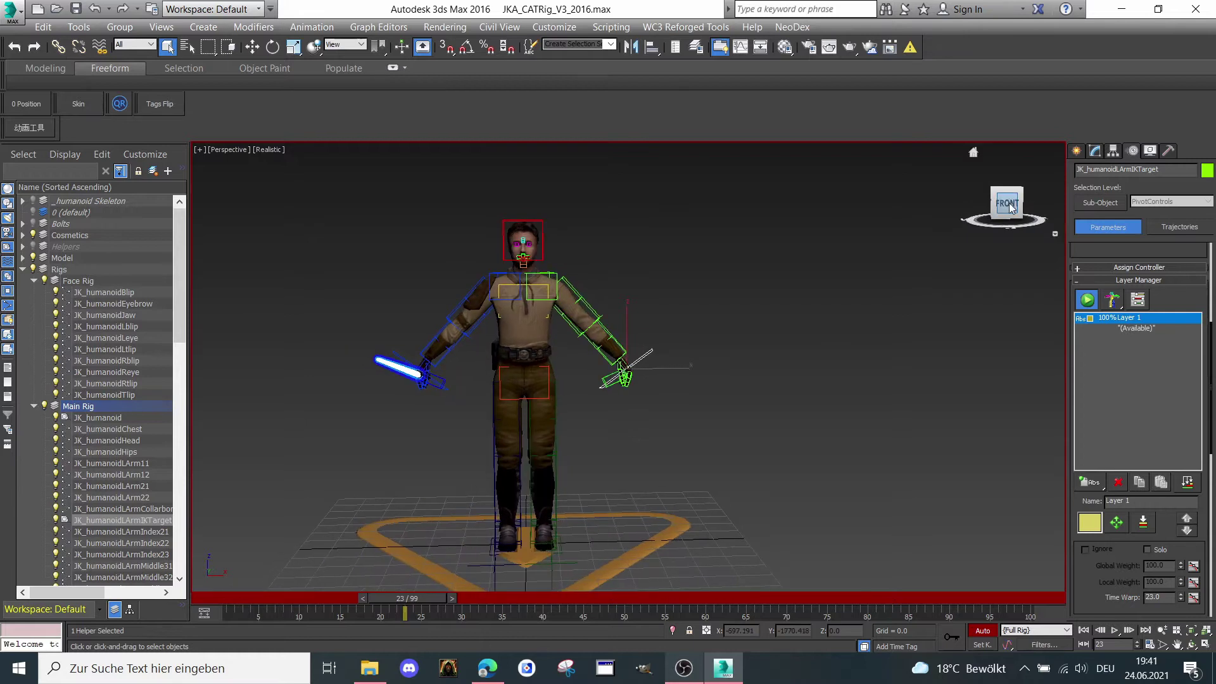
left_click_drag(424, 602, 255, 598)
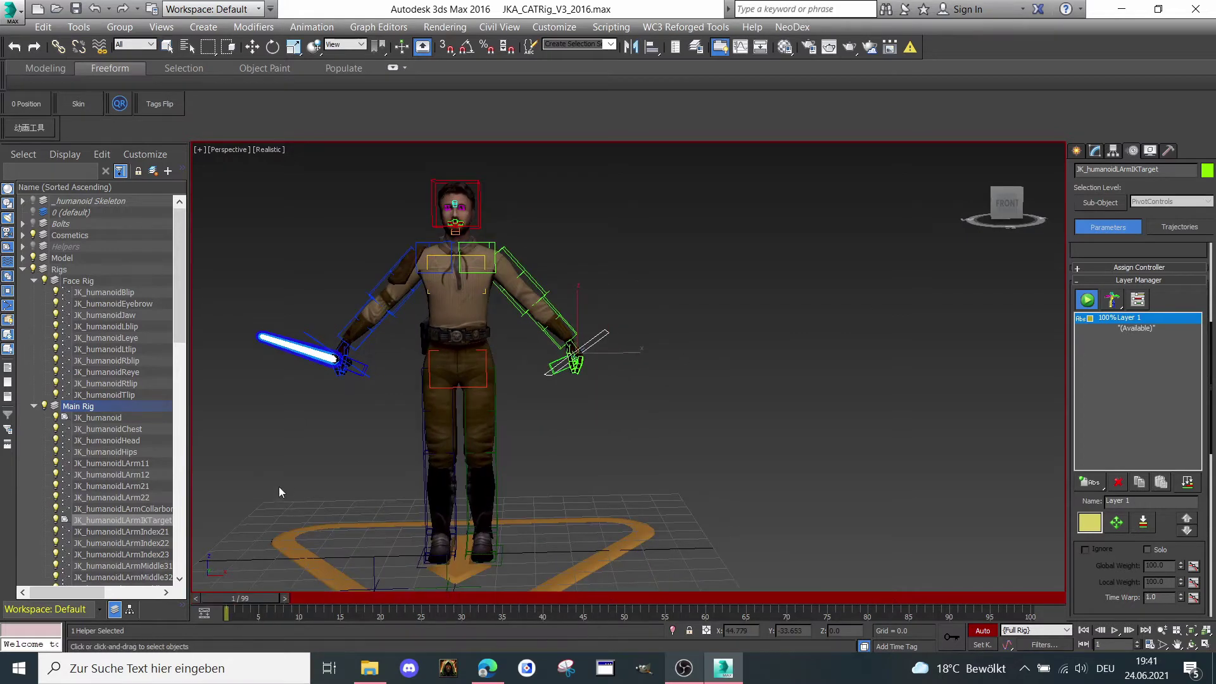
middle_click_drag(383, 371, 441, 351)
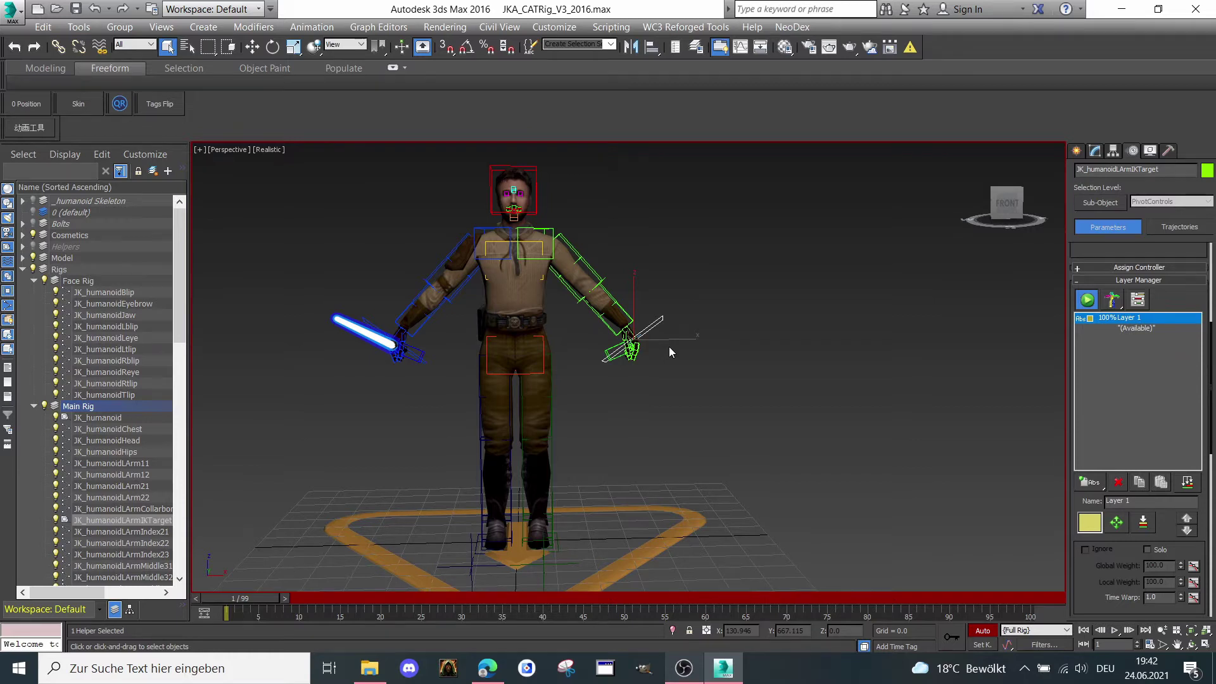
Activate Move and shift the left arm's IK target behind the body, away from the hand, checking its placement from the side
scroll(651, 271, "up", 5)
right_click(642, 261)
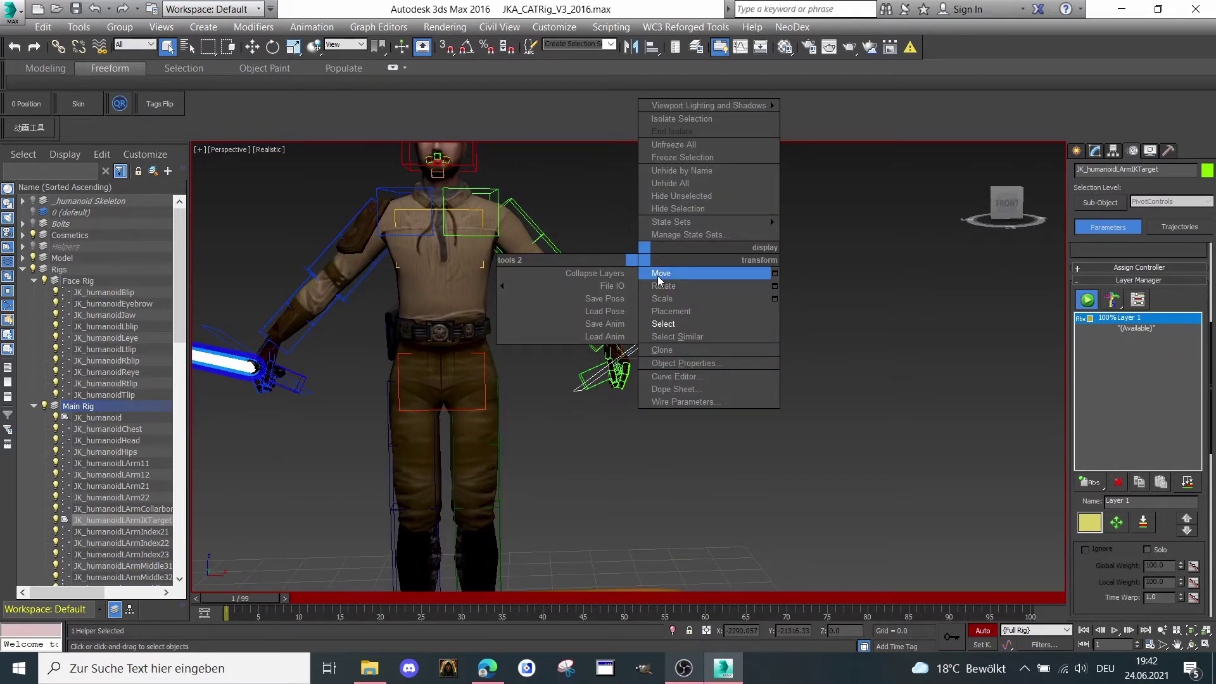
left_click(660, 277)
mouse_move(995, 210)
left_mouse_down()
mouse_move(934, 212)
mouse_move(995, 210)
left_mouse_up()
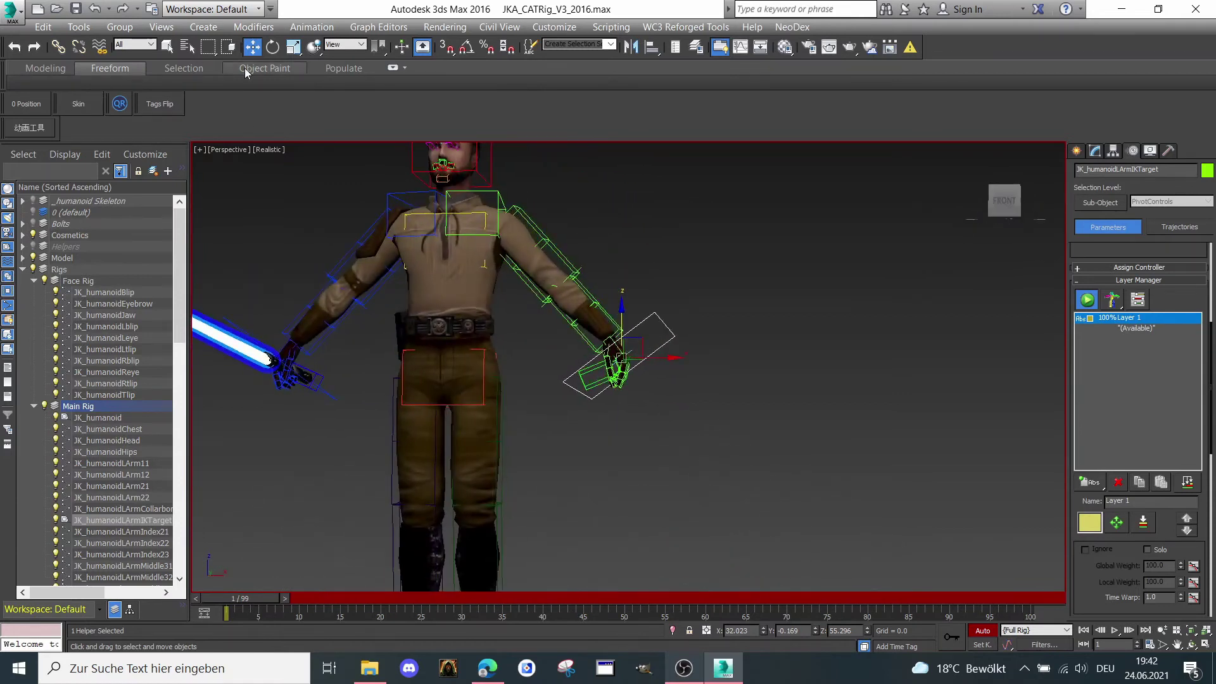
left_click(1007, 214)
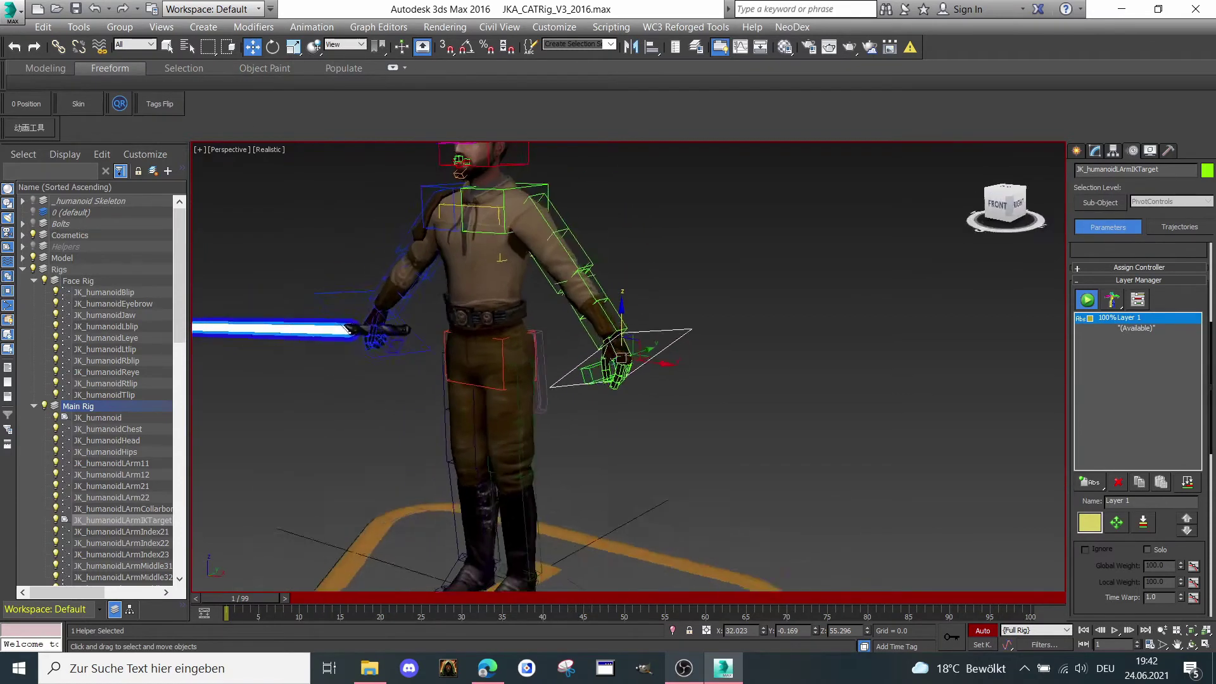
left_click_drag(1014, 215, 957, 224)
left_click(998, 208)
scroll(636, 305, "up", 3)
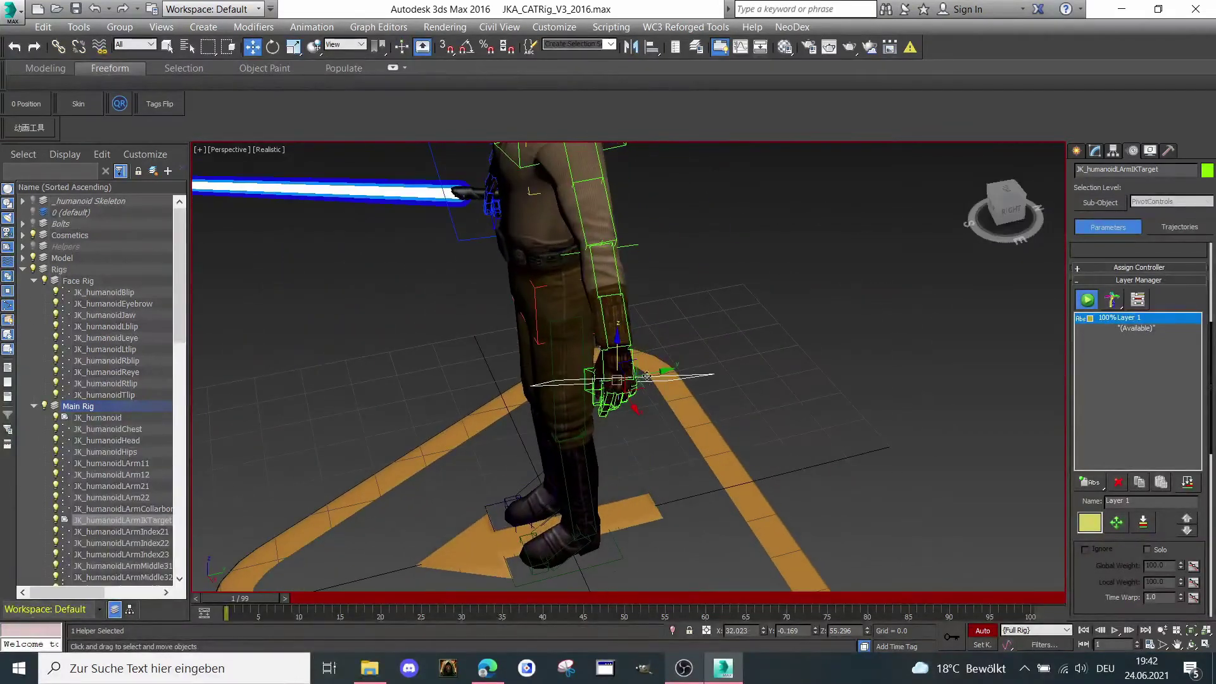
middle_click_drag(645, 376, 635, 314)
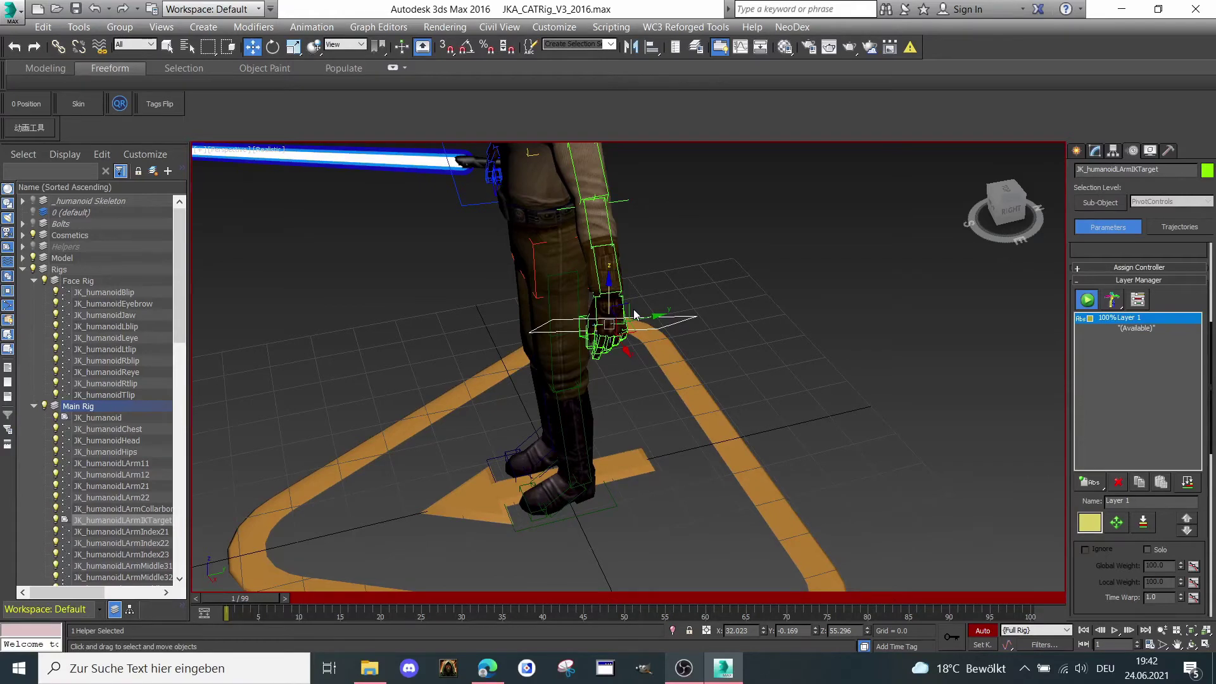
left_click(1008, 216)
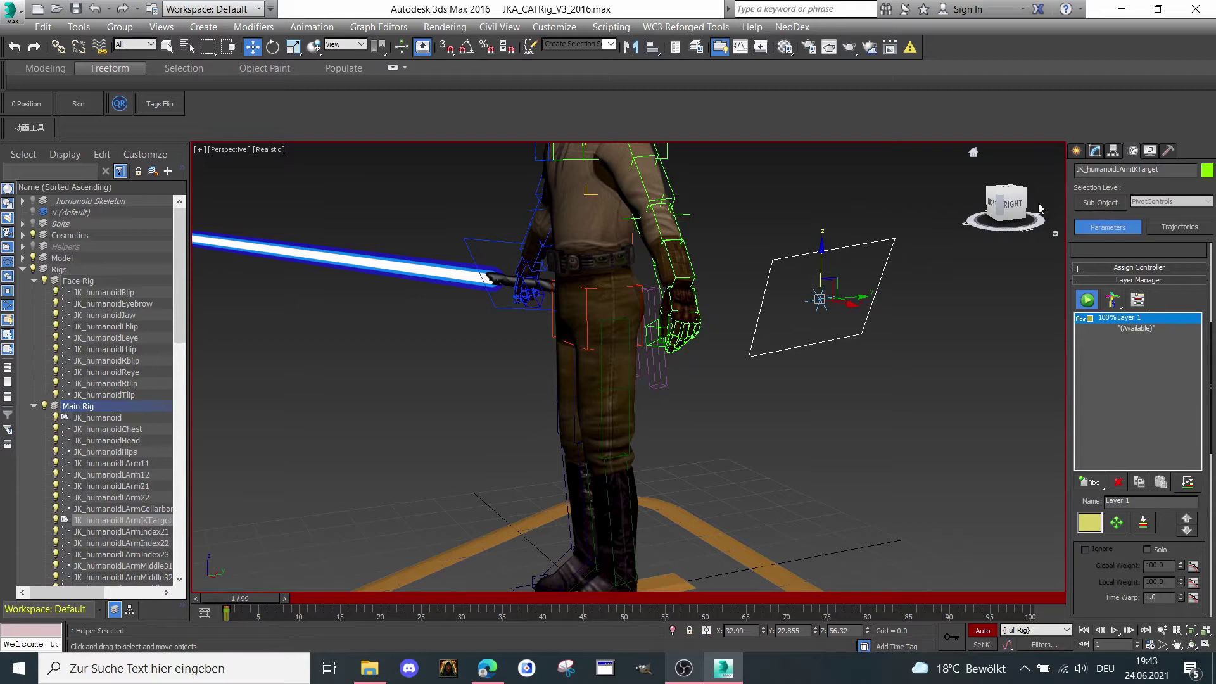
Move the left arm's IK target forward from the side view to about Y 0.95, then face the character from the front
left_click(973, 152)
left_click_drag(1006, 208, 870, 259)
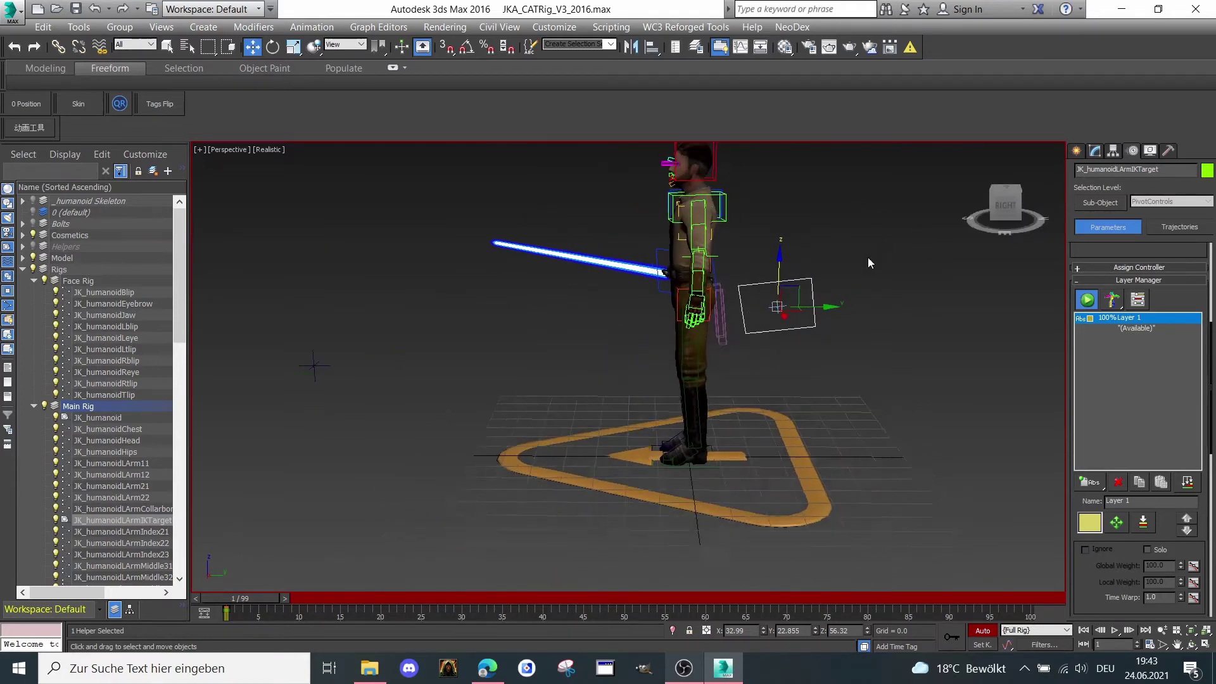
left_click_drag(786, 295, 684, 295)
left_click_drag(1005, 207, 940, 255)
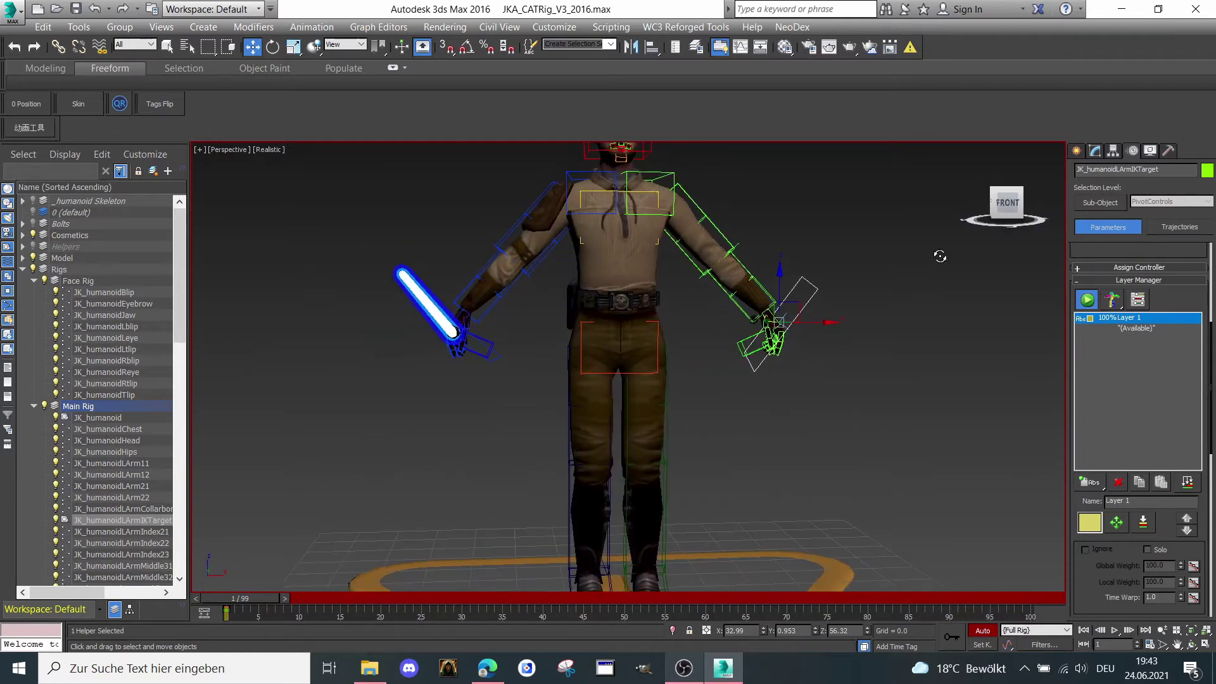
scroll(1008, 209, "down", 1)
middle_click_drag(1032, 221, 970, 228)
middle_click_drag(690, 347, 665, 330)
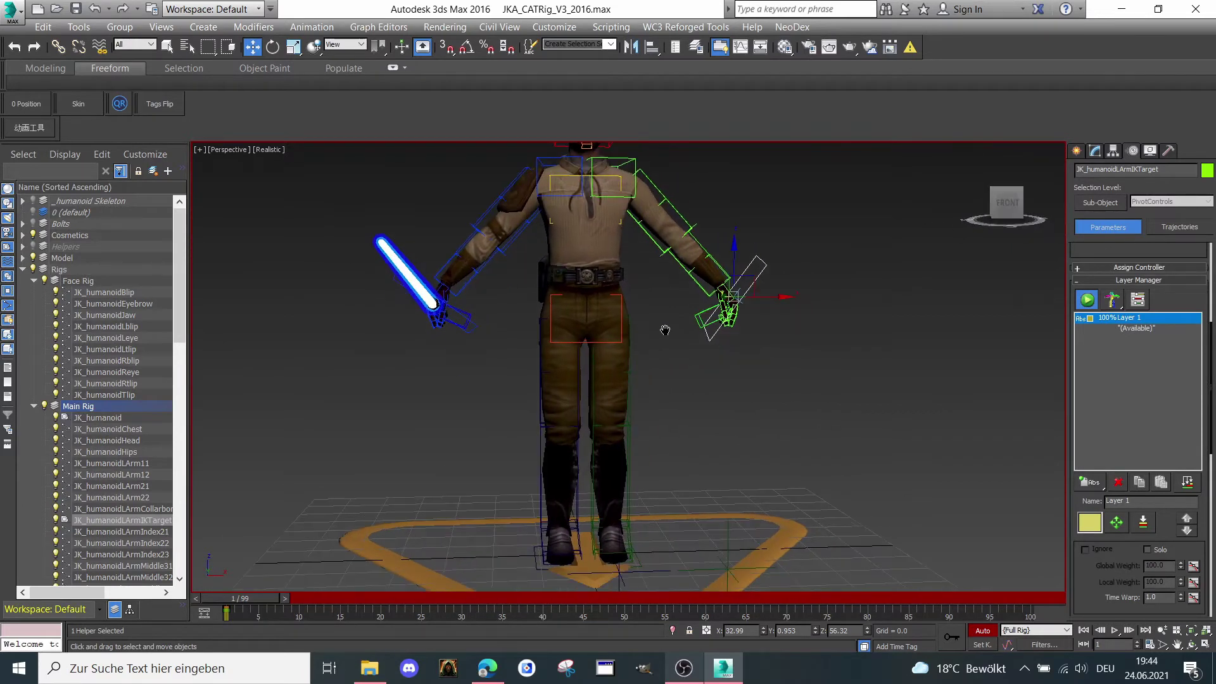
Select the rig's hips control, return to Select mode and frame the character from the front
left_click(619, 308)
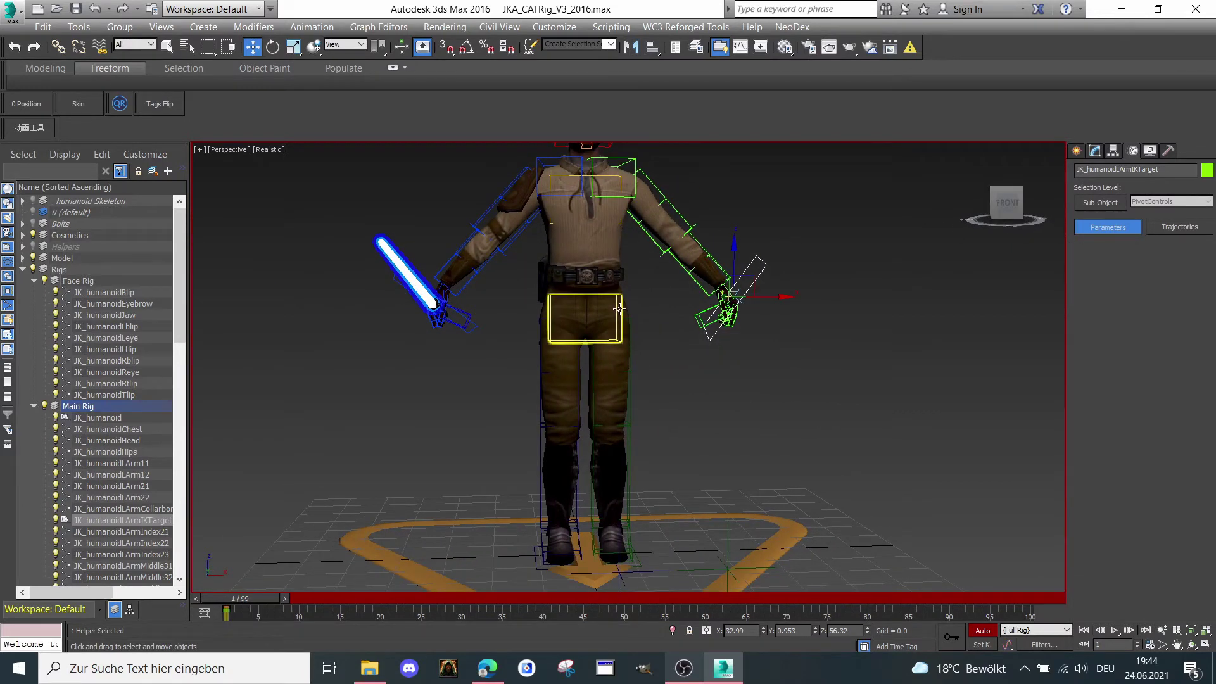
right_click(796, 352)
left_click(820, 413)
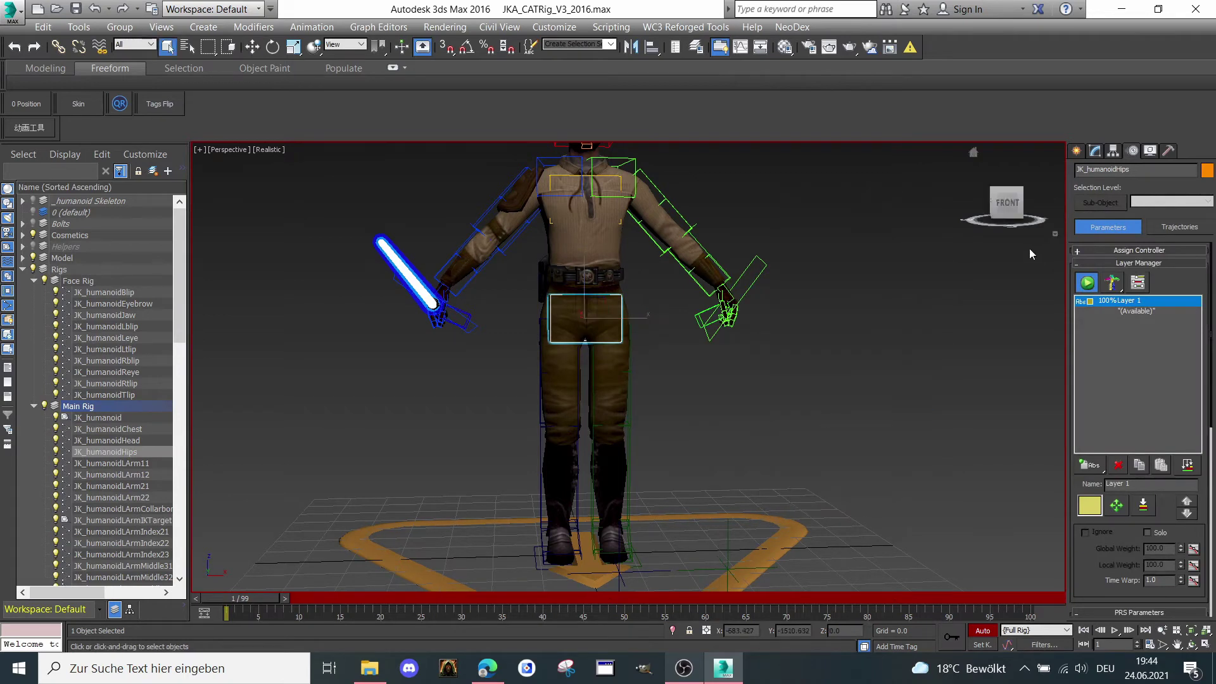
scroll(878, 340, "down", 2)
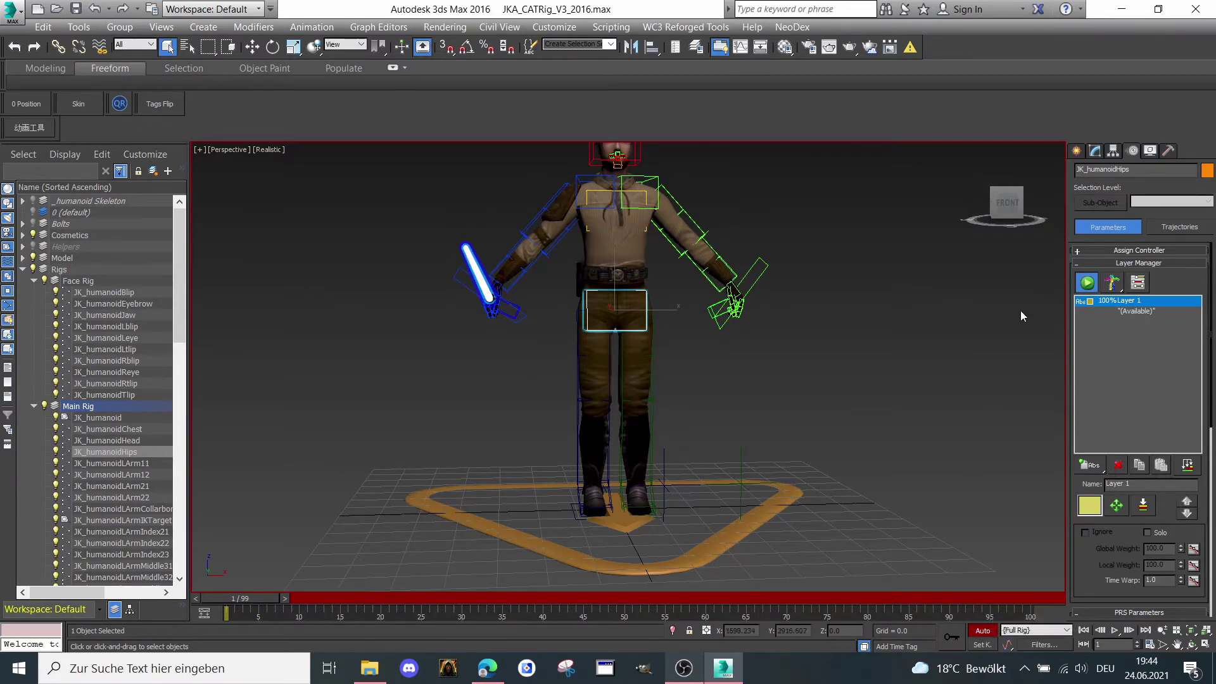
middle_click_drag(976, 411, 918, 440)
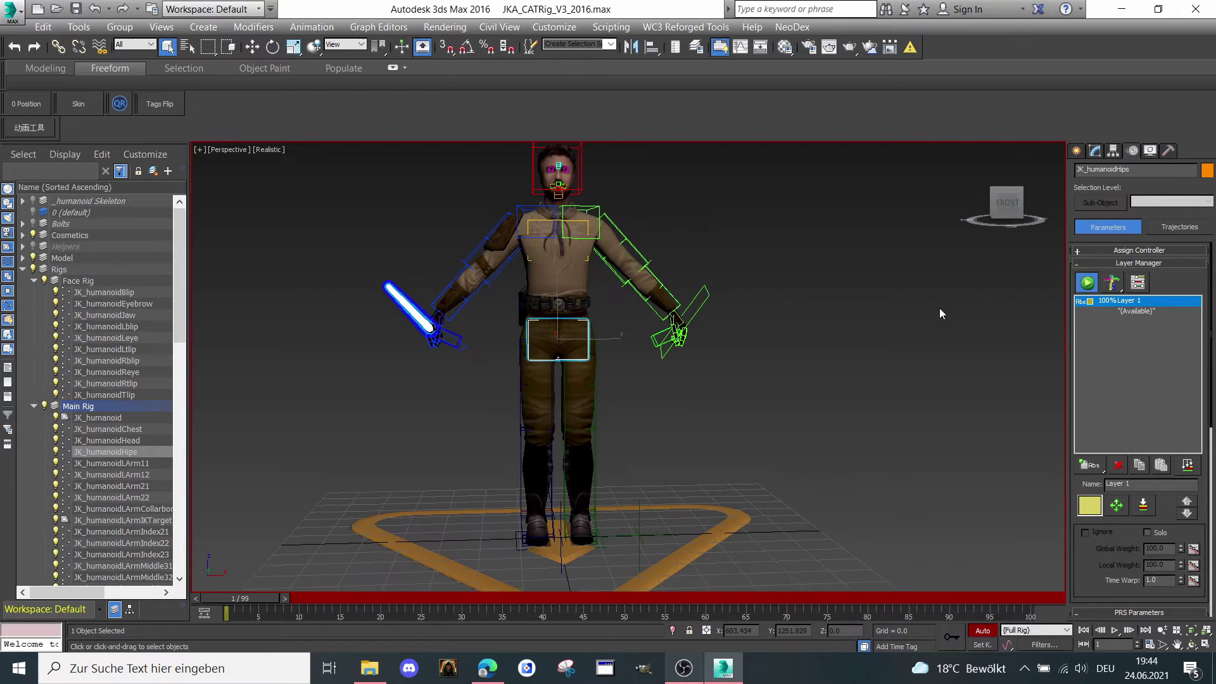
left_click(1011, 205)
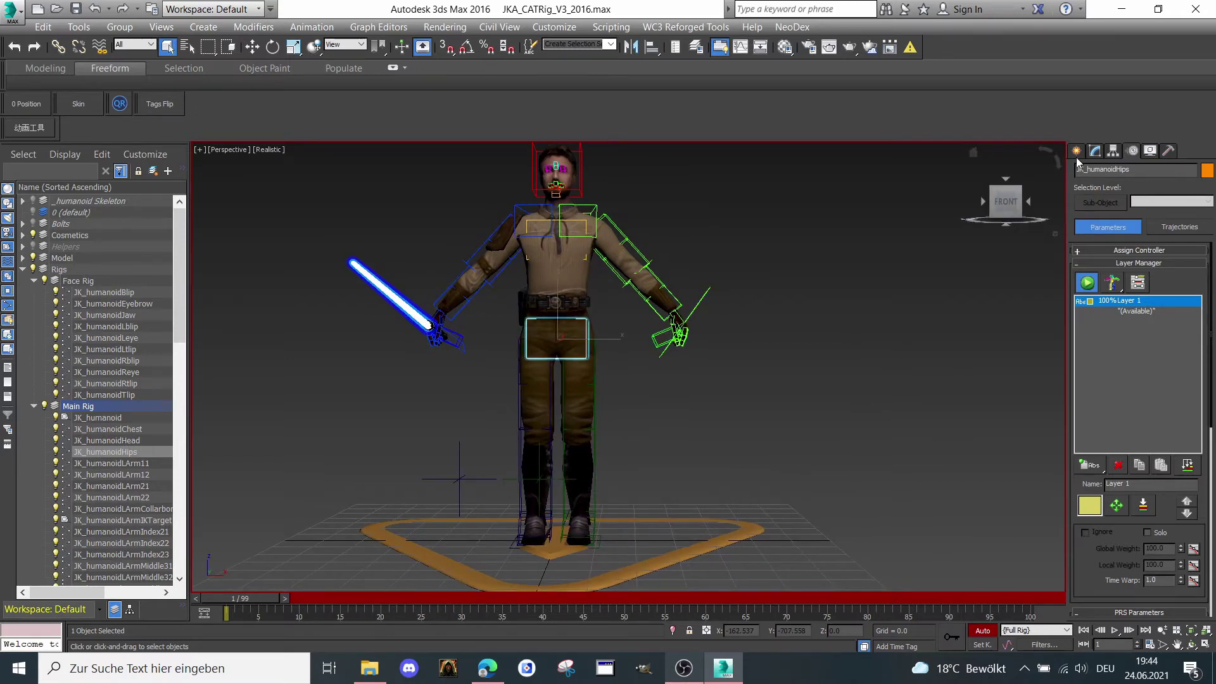
scroll(612, 329, "up", 4)
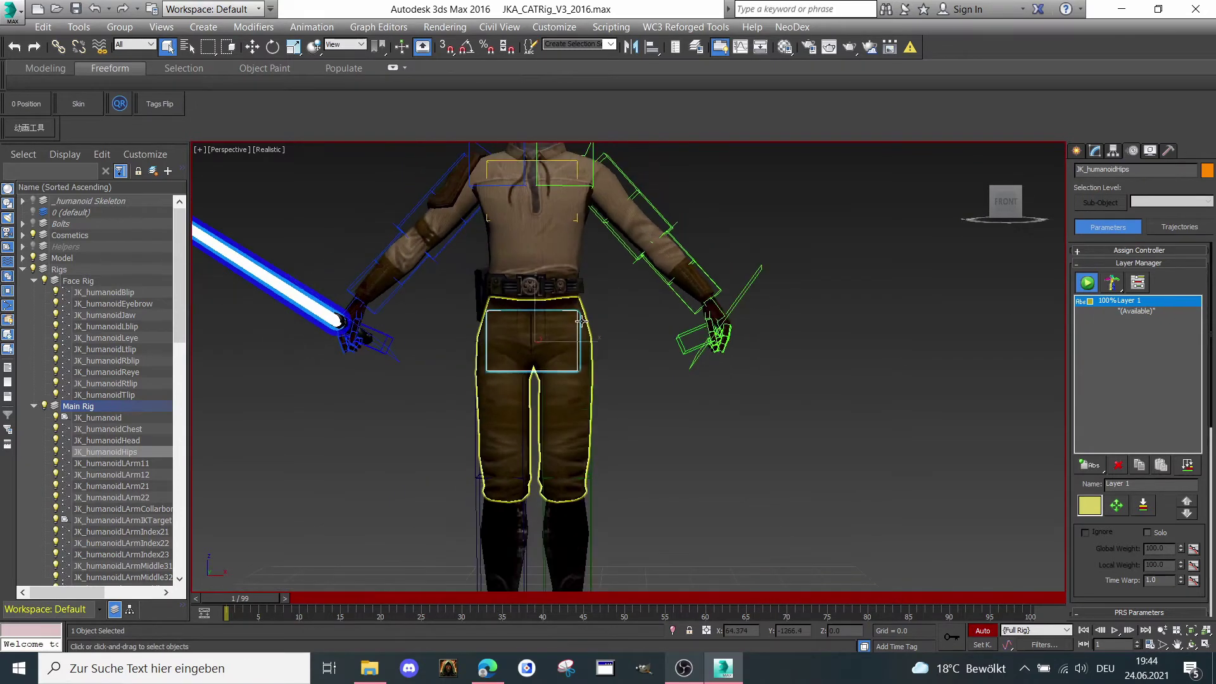
scroll(617, 264, "down", 3)
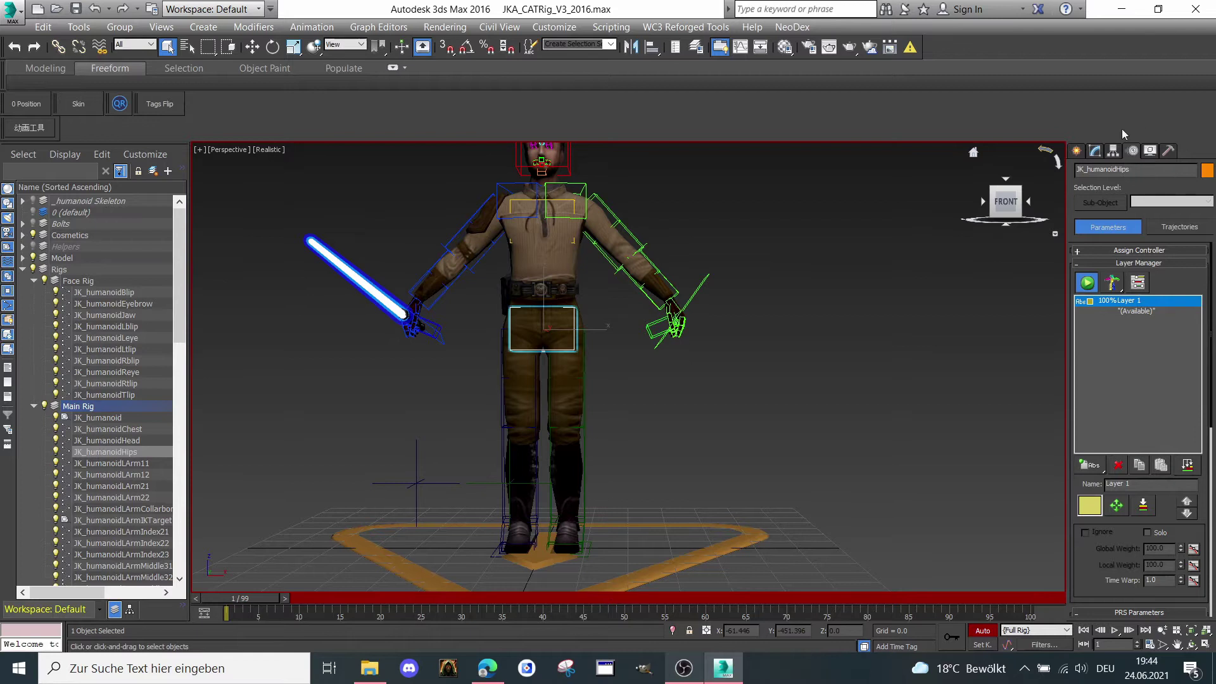
Check the standard primitive creation options and return to the hips control's motion settings
left_click(1077, 151)
middle_click_drag(868, 314, 885, 321)
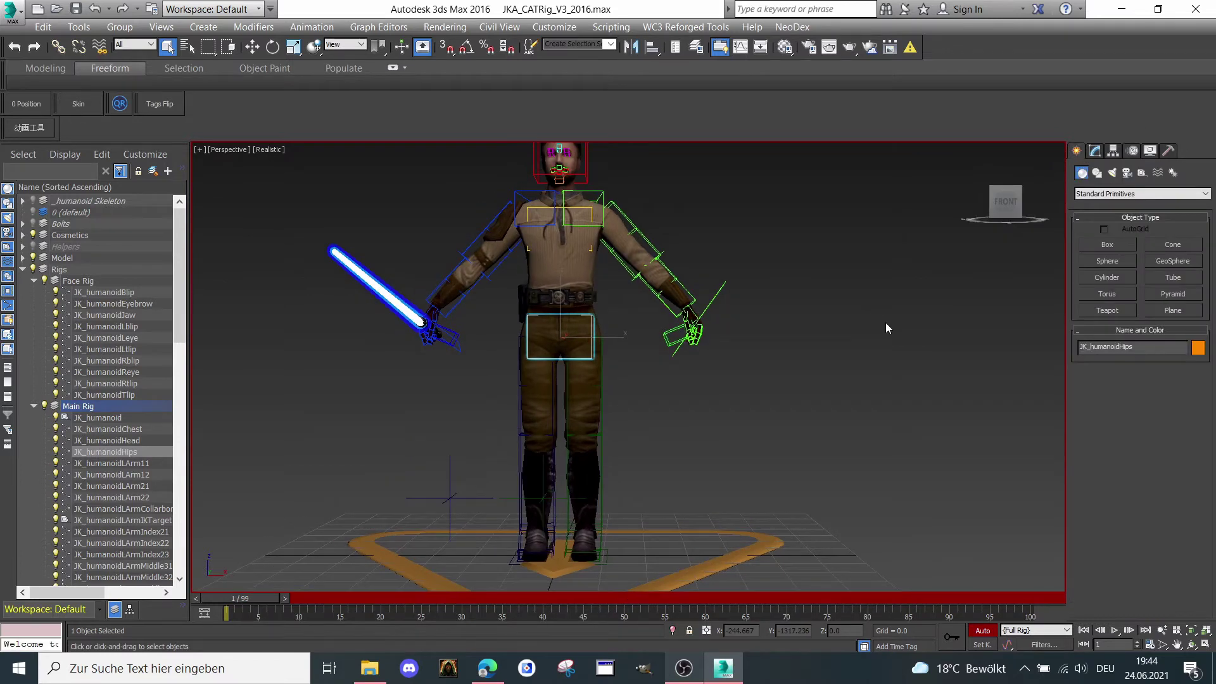
left_click(1131, 152)
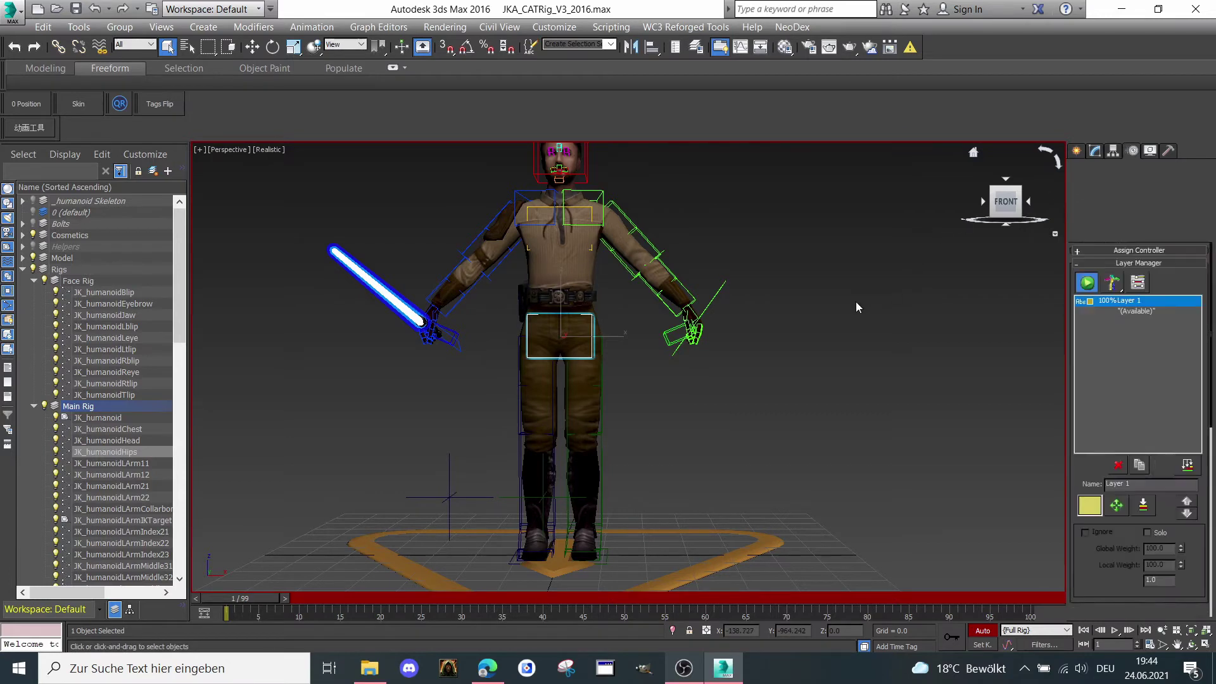
middle_click_drag(887, 293, 909, 279)
Compare the motion settings with nothing selected, with the hips mesh selected, and with the rig's hips control selected
left_click(764, 301)
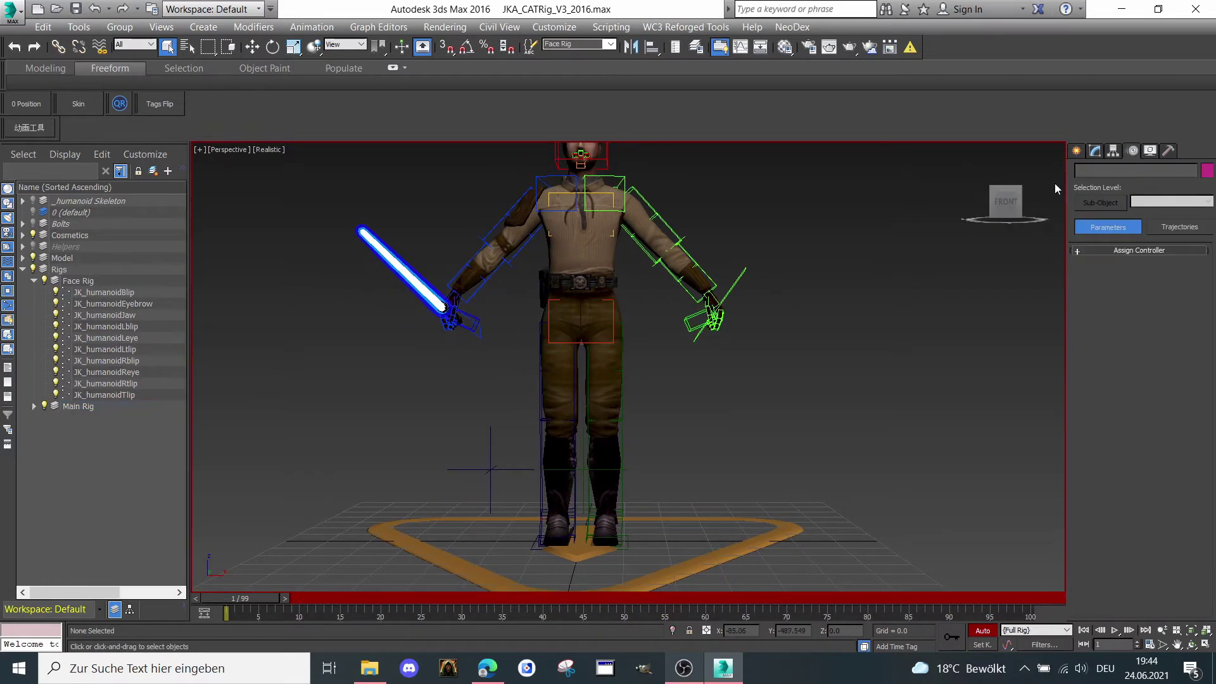
left_click(609, 302)
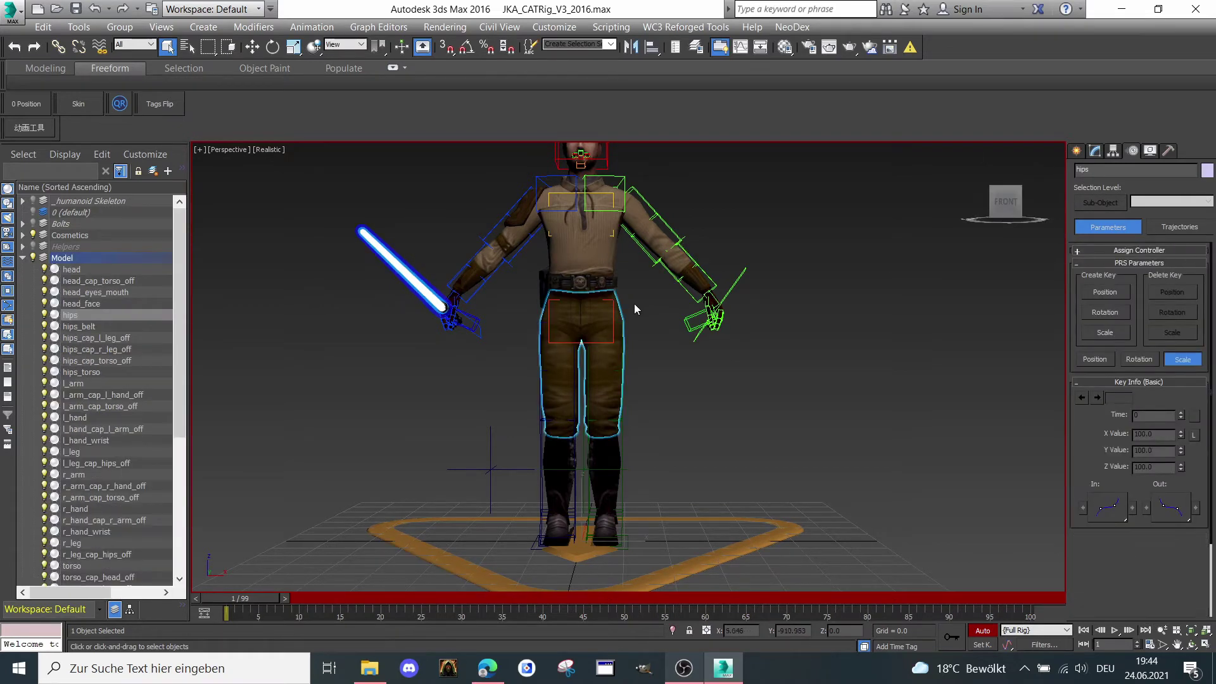
left_click(633, 303)
left_click(612, 309)
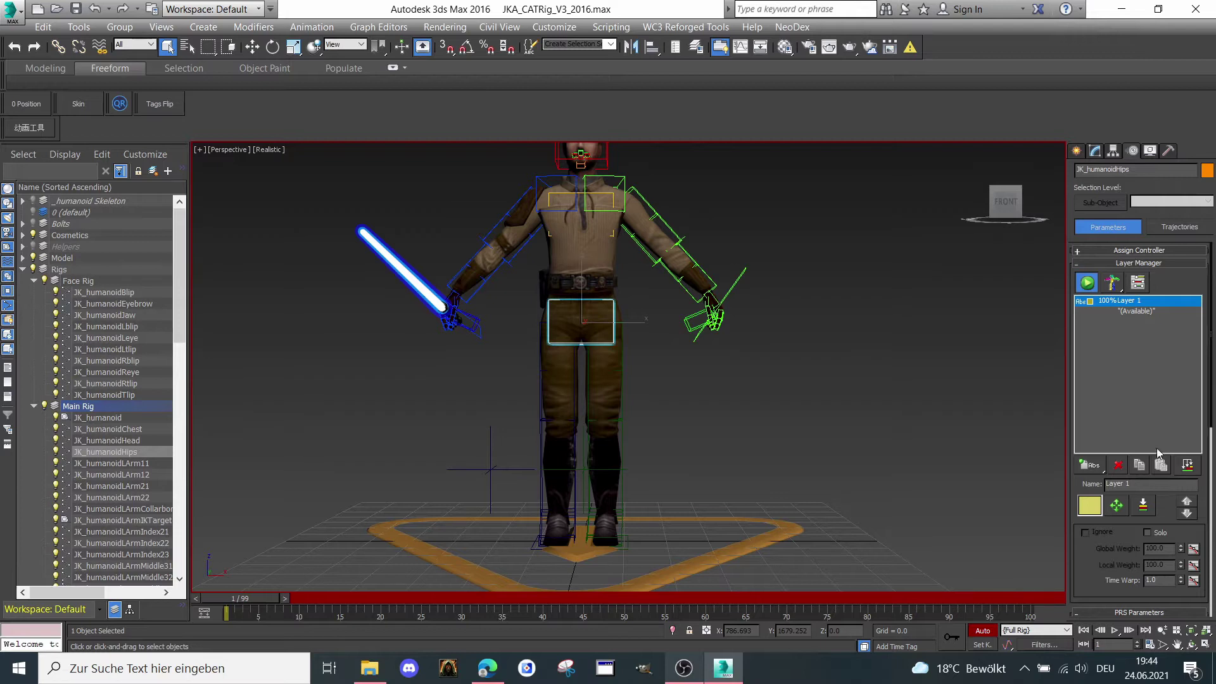
Review the hips control's motion parameters and switch the CAT rig from Animation mode to Setup mode
scroll(1156, 453, "down", 11)
scroll(1132, 405, "up", 9)
scroll(1130, 461, "up", 2)
left_click(1086, 279)
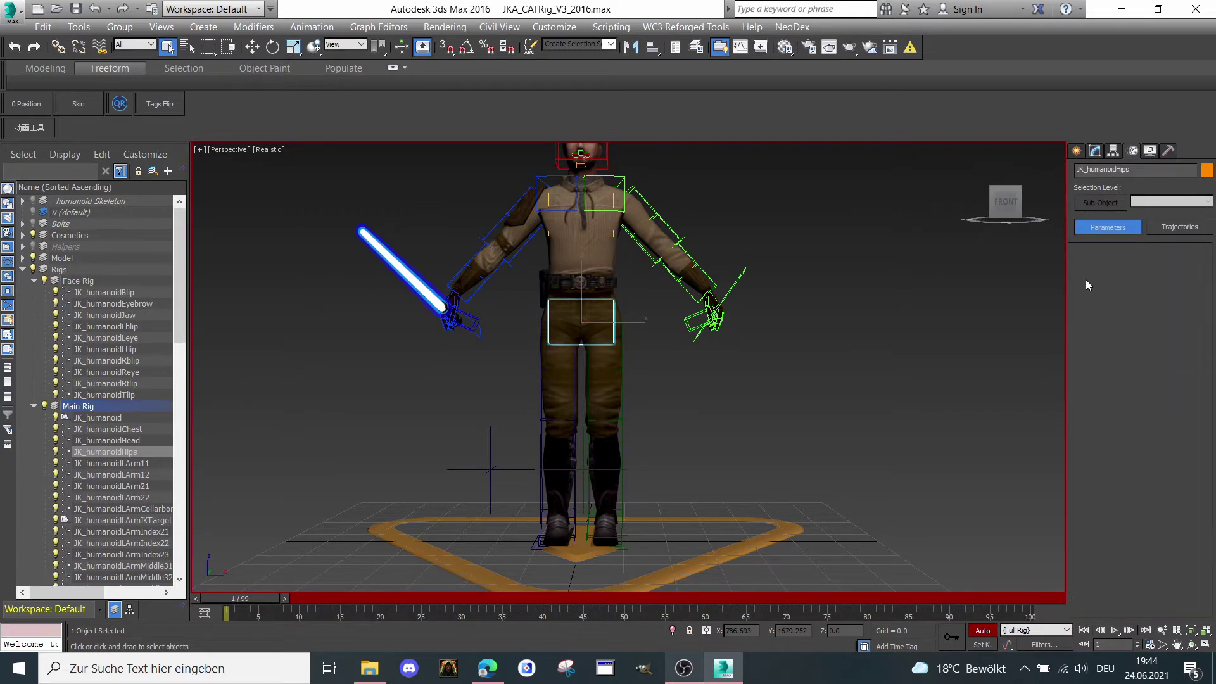
scroll(815, 305, "up", 3)
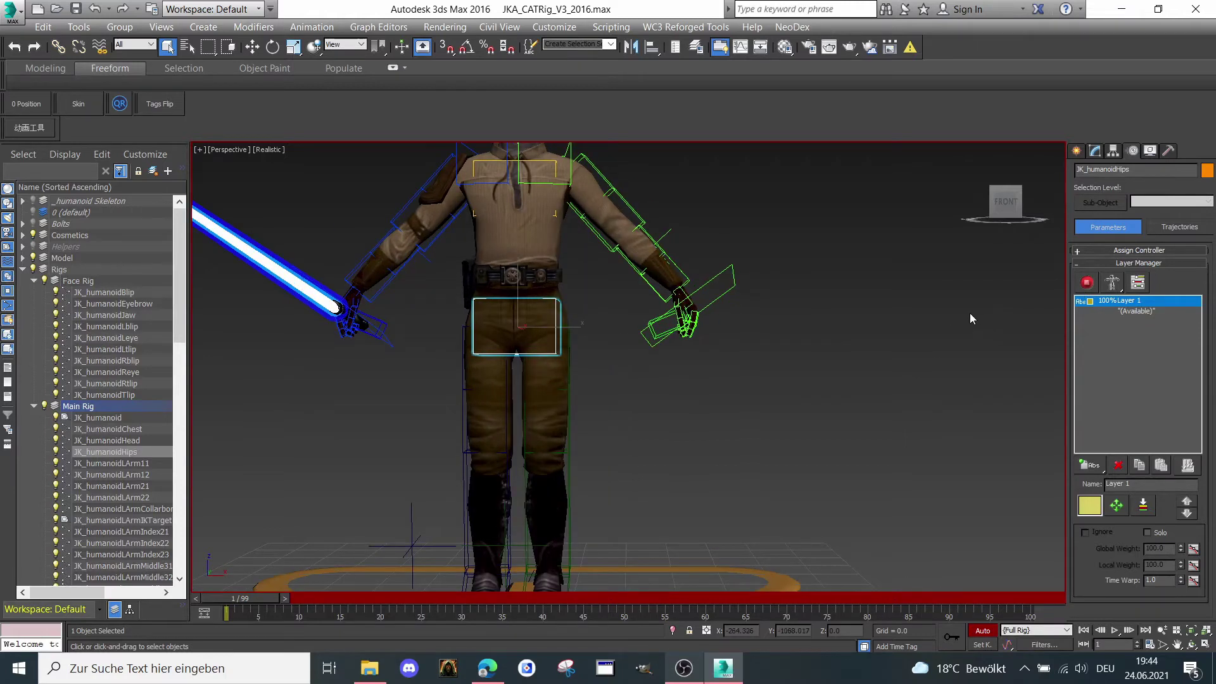
Switch the CAT rig from Setup mode back to Animation mode with the hips control selected
scroll(970, 313, "down", 2)
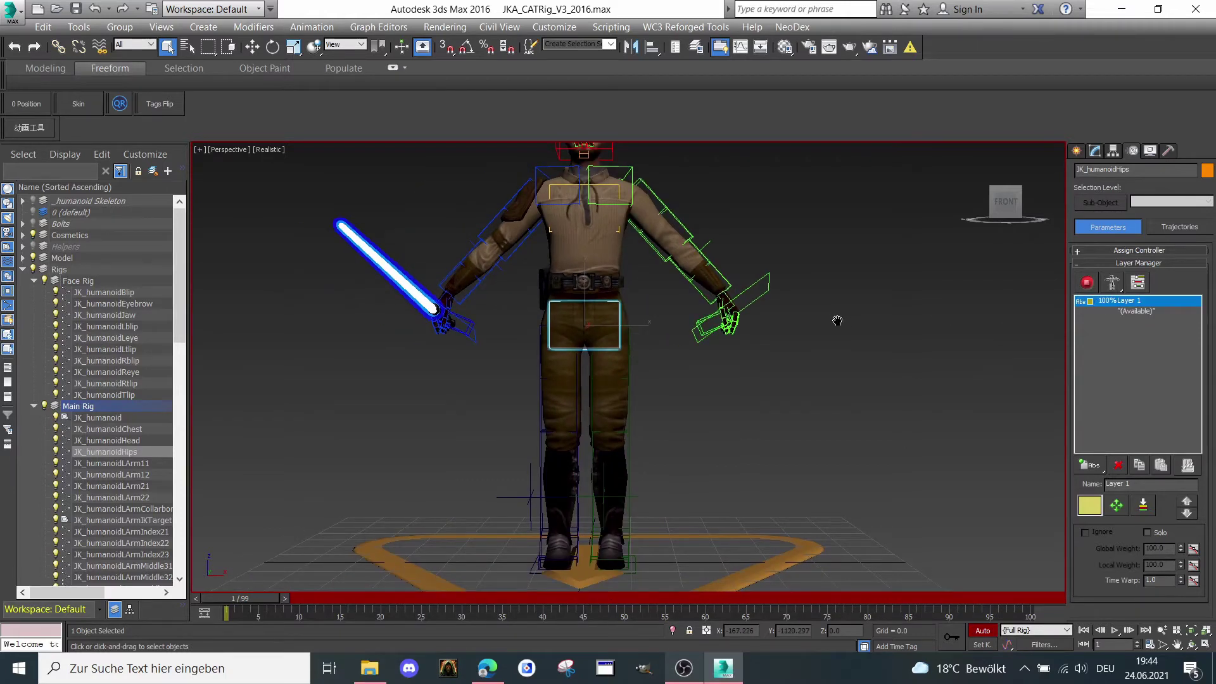
scroll(838, 324, "down", 1)
mouse_move(1005, 207)
left_mouse_down()
mouse_move(991, 210)
mouse_move(1008, 213)
left_mouse_up()
left_click(1007, 209)
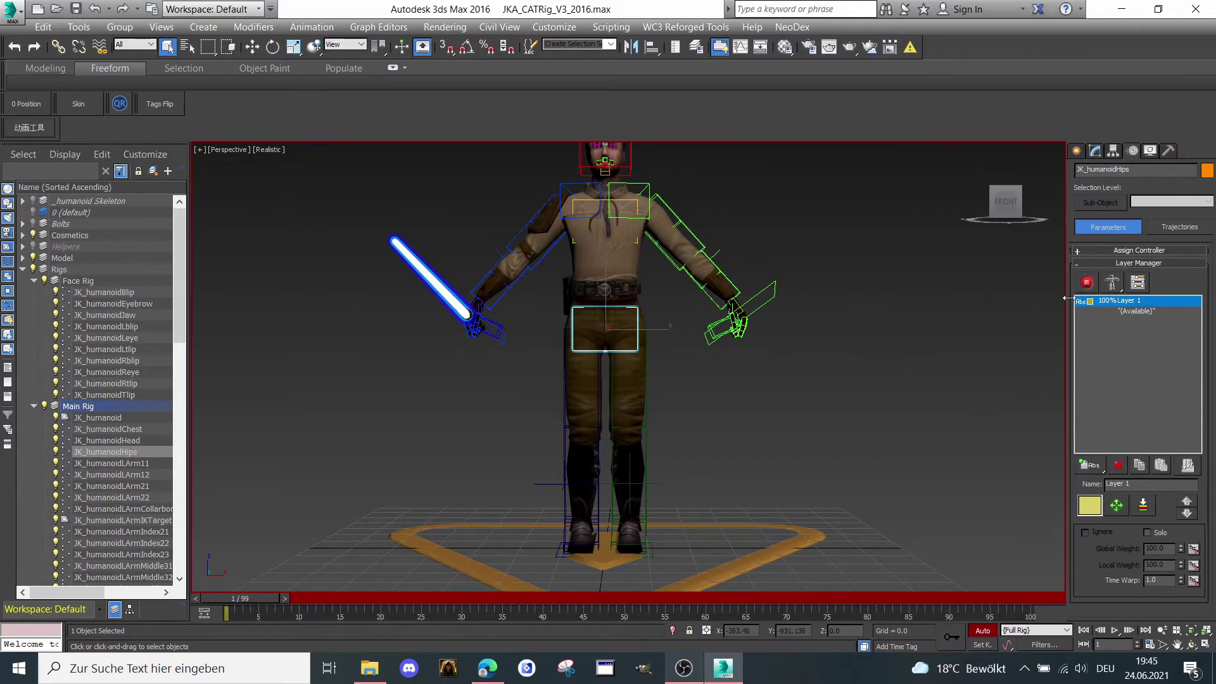
left_click(1086, 283)
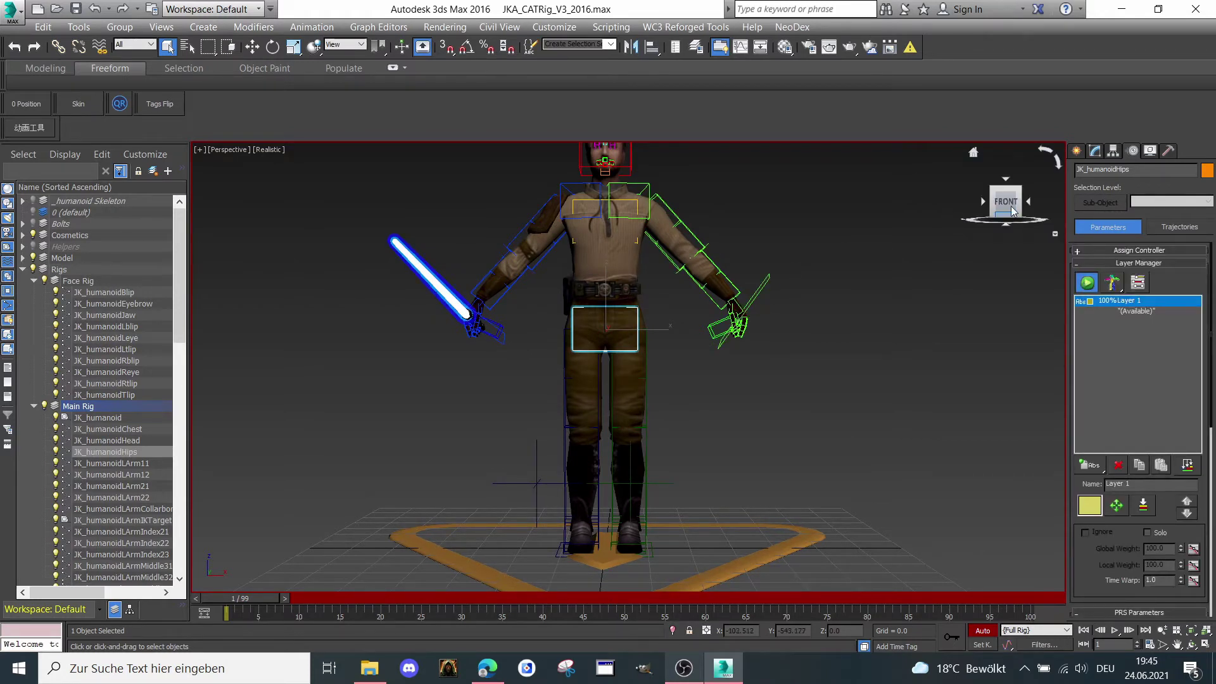
Select the left arm's IK target, inspect it from an angle and return to the front view
mouse_move(1007, 201)
left_mouse_down()
mouse_move(980, 218)
mouse_move(999, 207)
left_mouse_up()
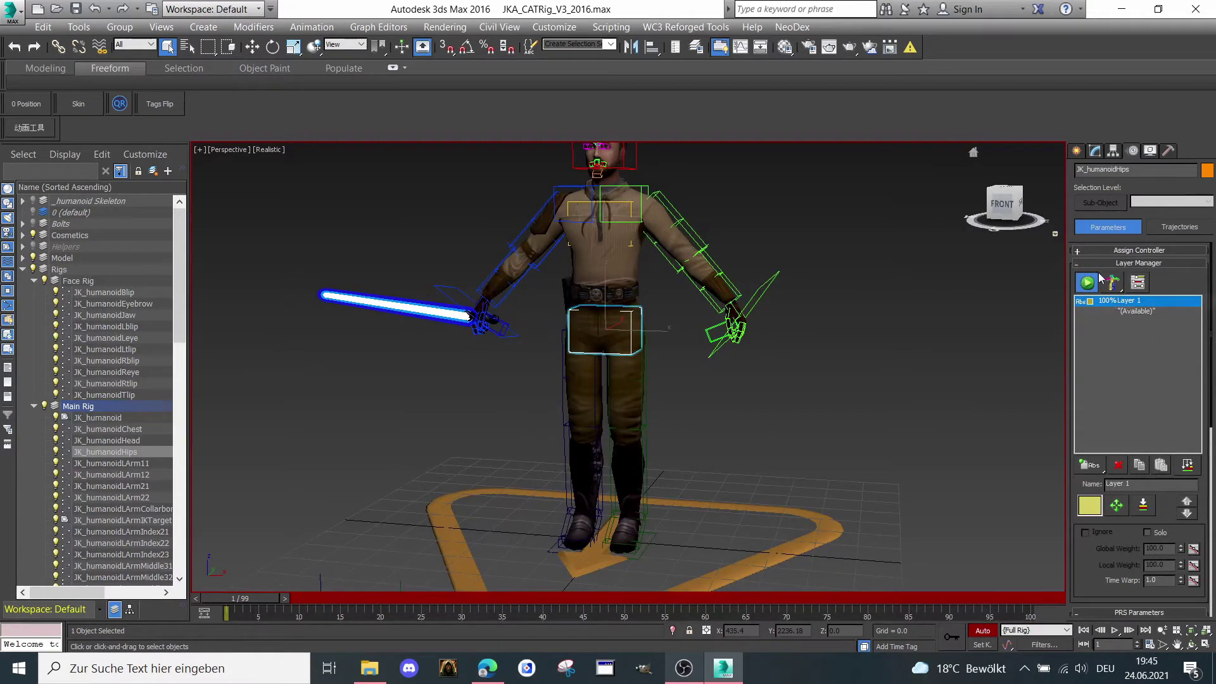
scroll(852, 348, "up", 5)
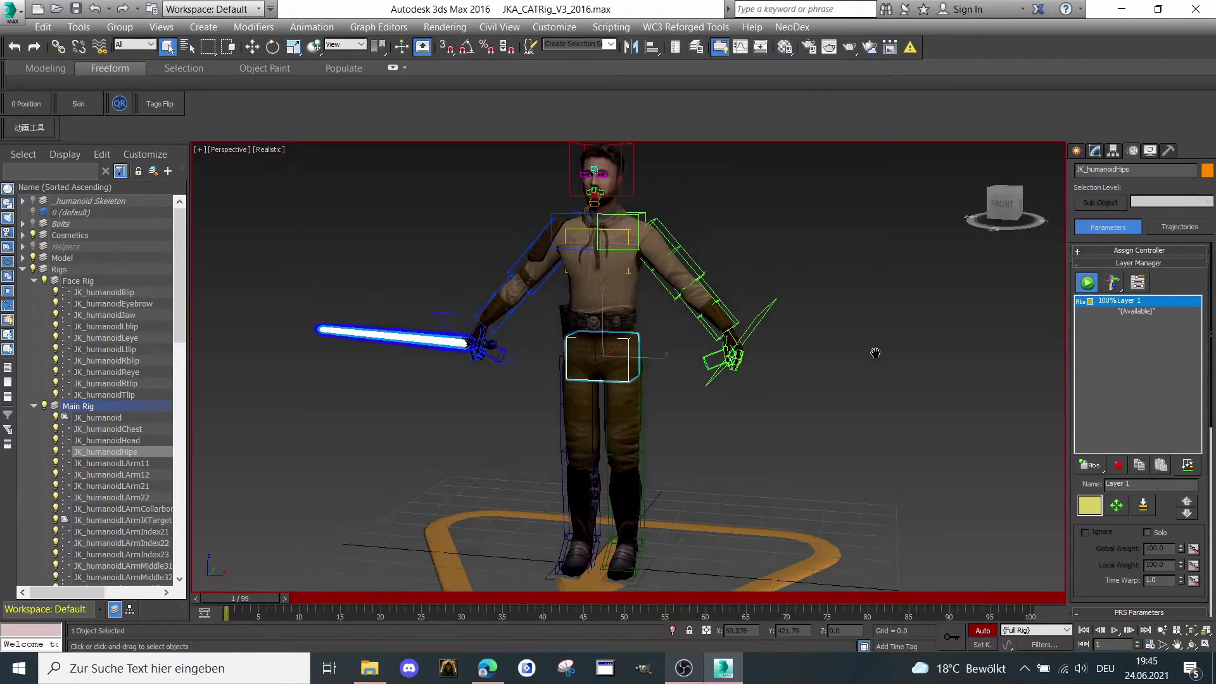
left_click_drag(996, 205, 980, 206)
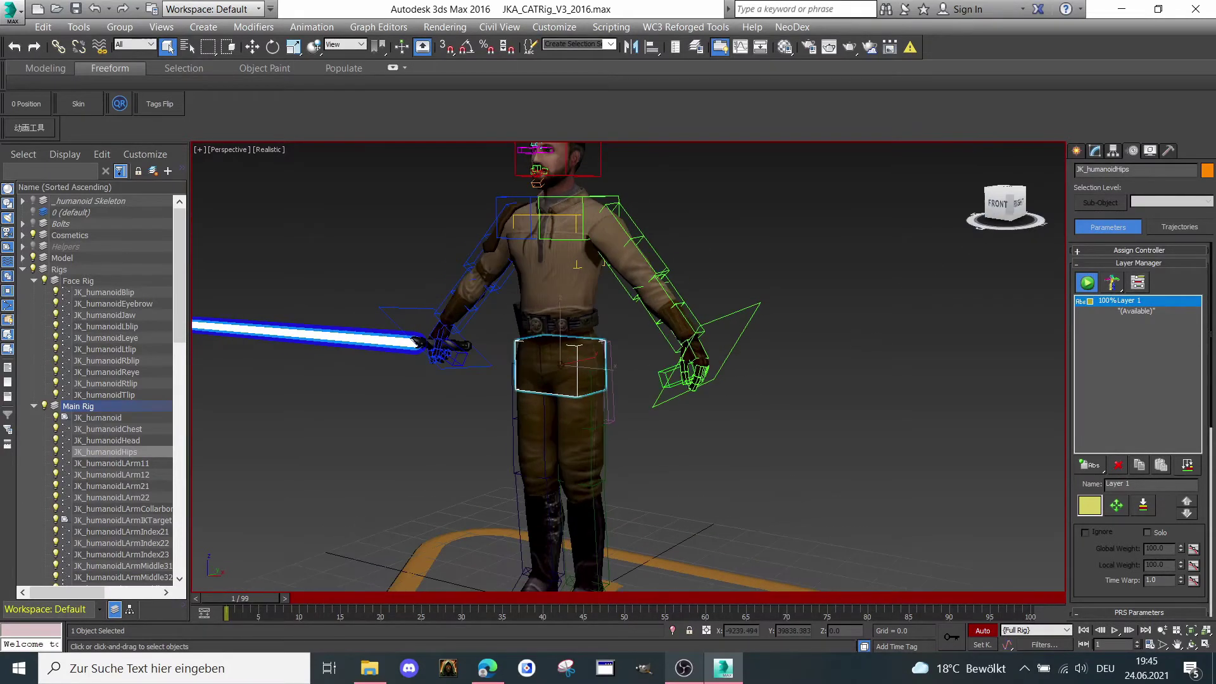
left_click_drag(837, 241, 730, 314)
left_click(751, 313)
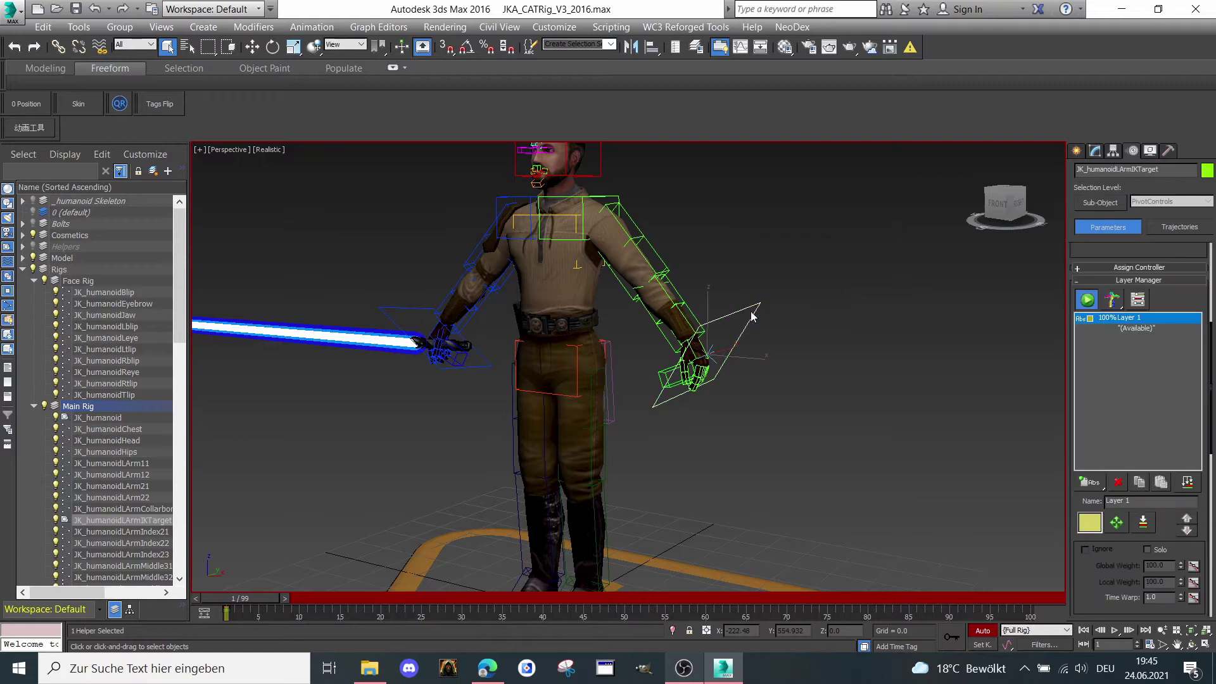
left_click_drag(999, 214, 880, 286)
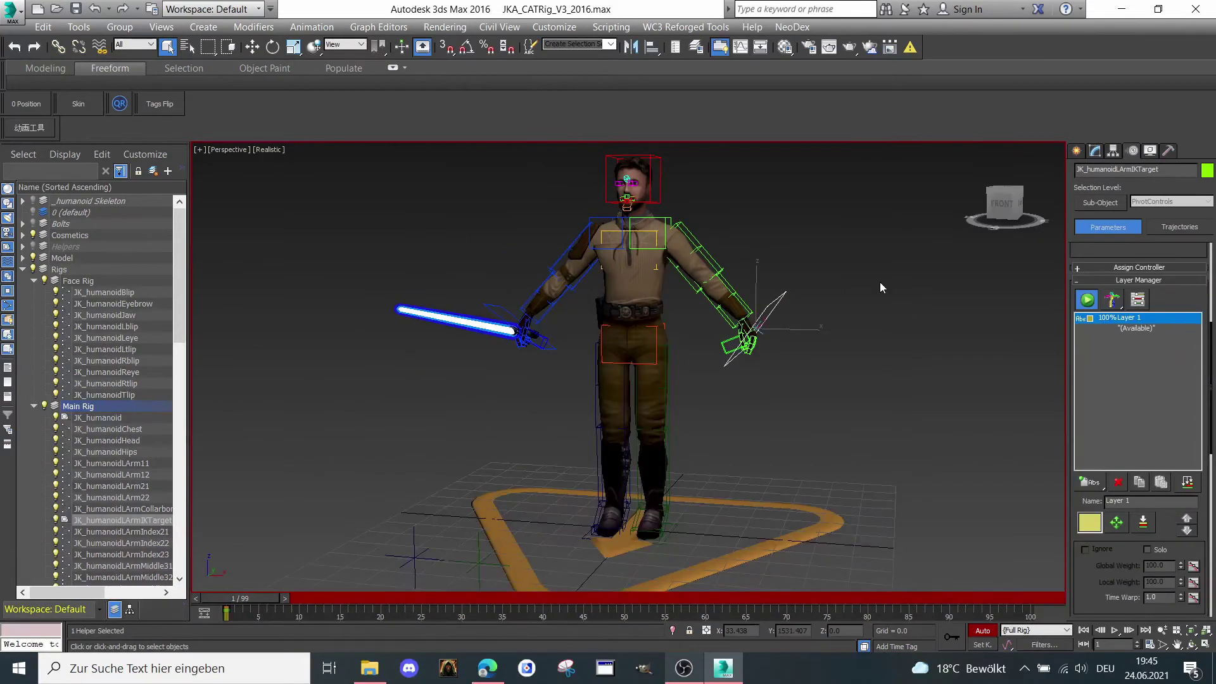
scroll(880, 282, "up", 4)
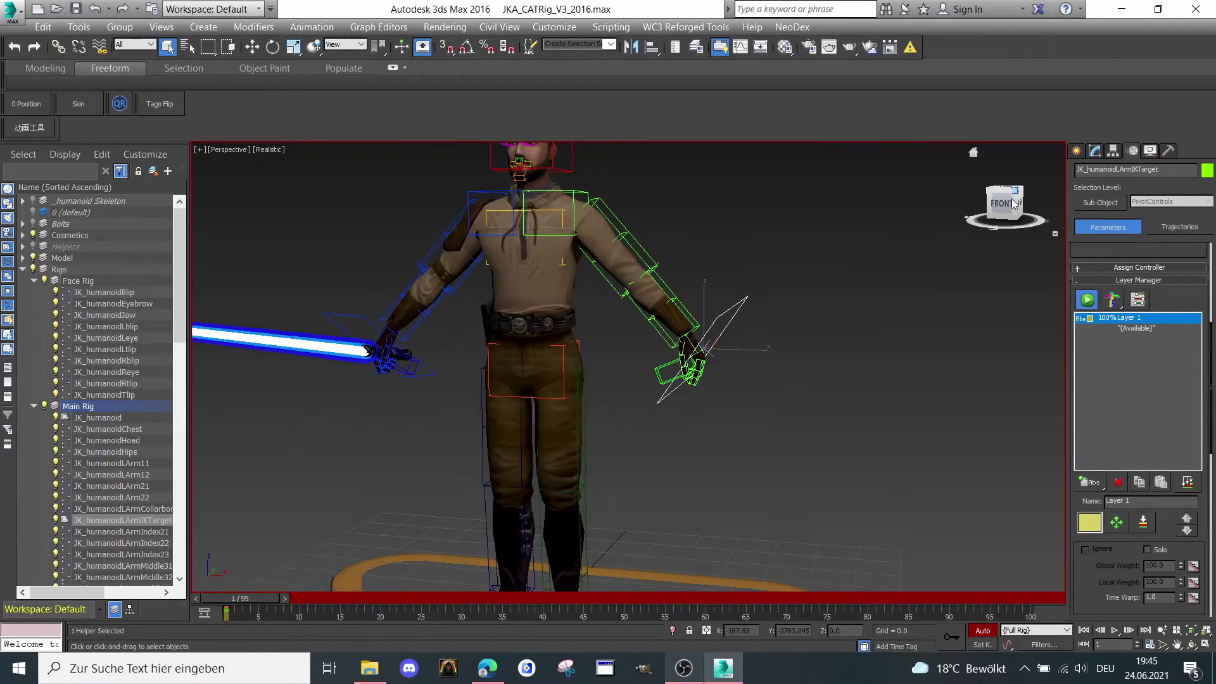
scroll(619, 223, "up", 2)
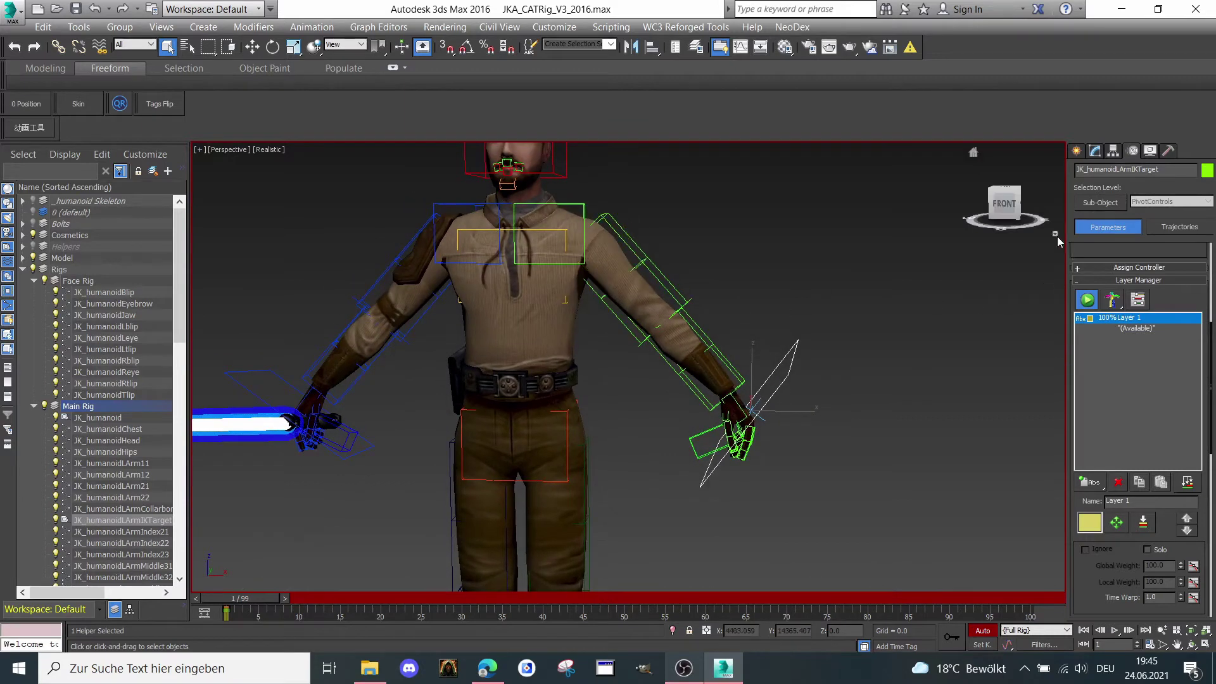
left_click(1004, 202)
left_click_drag(1005, 203, 1000, 221)
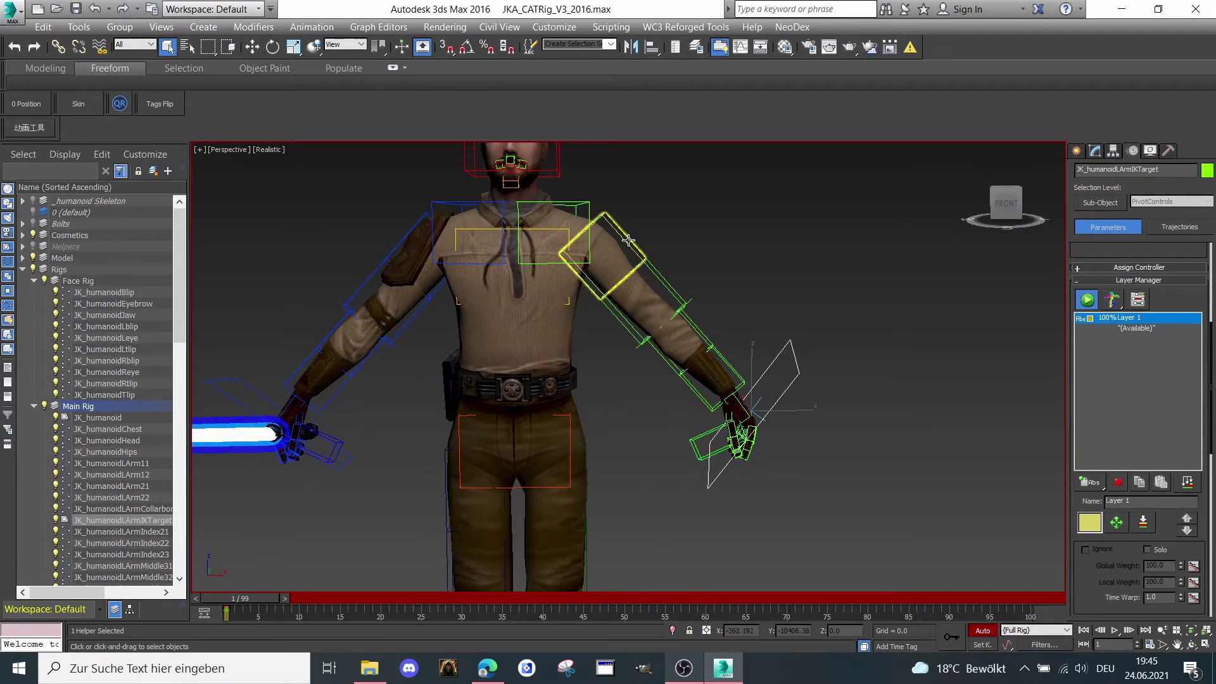
Select the right upper arm control and rotate it to raise the arm out to nearly horizontal
scroll(627, 239, "down", 2)
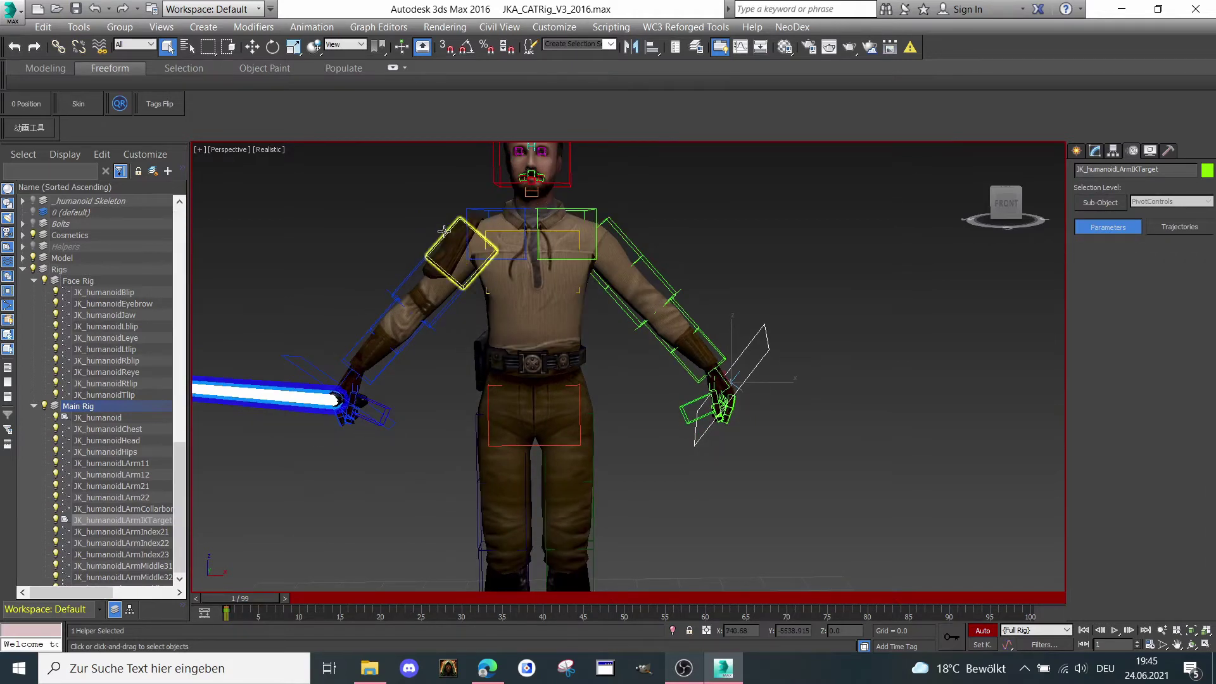
left_click(590, 266)
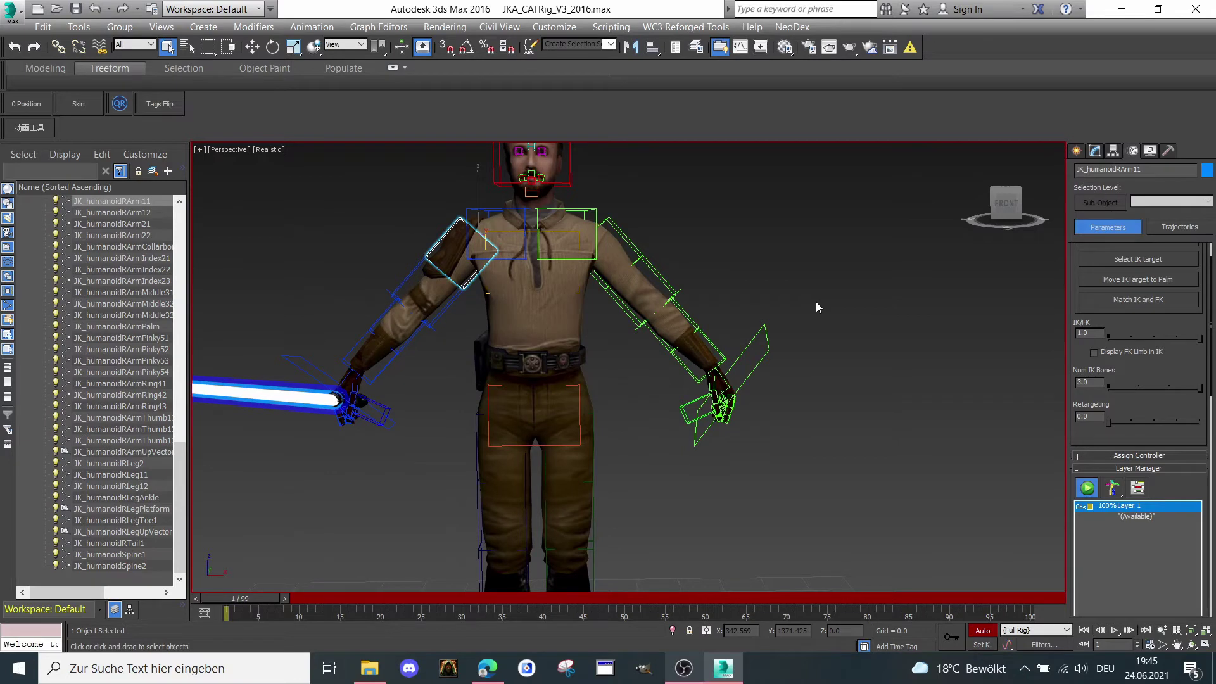
scroll(816, 301, "down", 2)
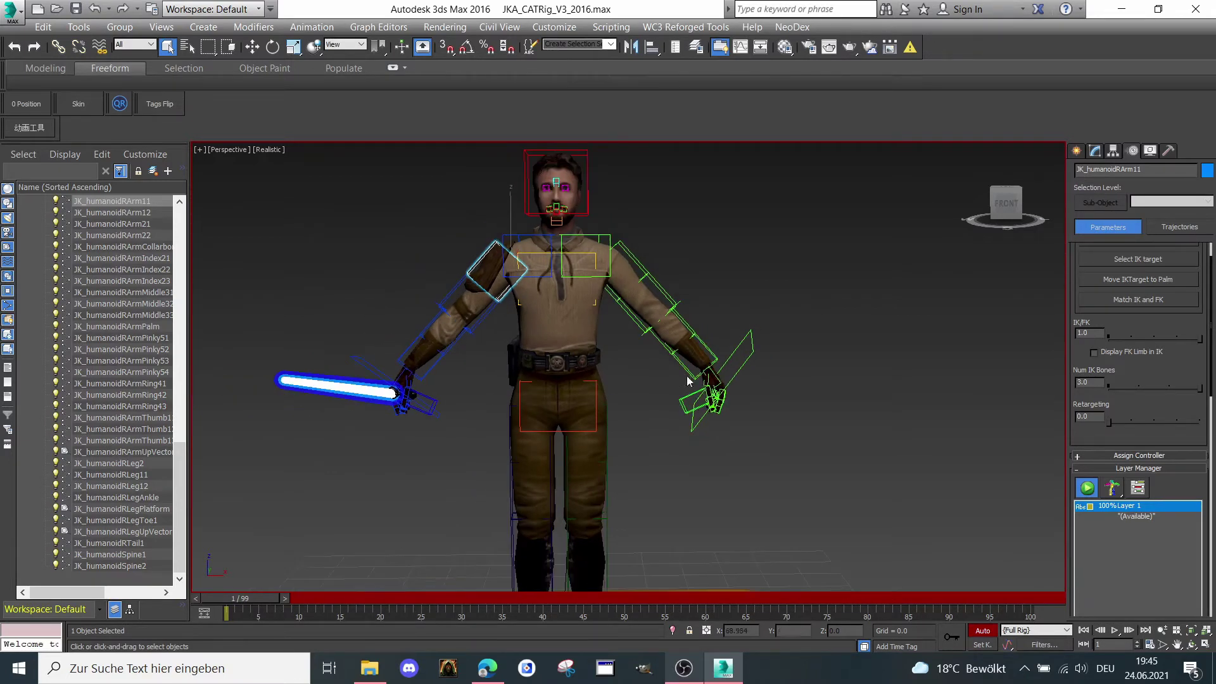
scroll(784, 370, "up", 2)
right_click(686, 294)
left_click(697, 315)
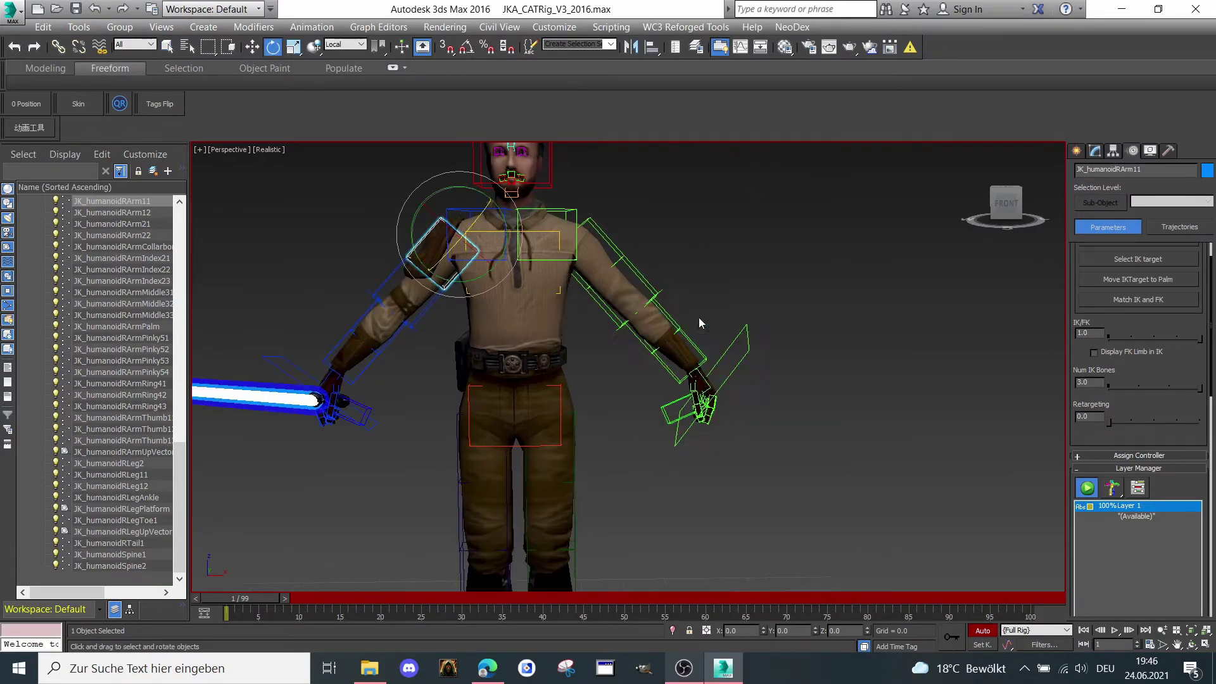
scroll(559, 256, "down", 1)
middle_click_drag(575, 330, 586, 349)
left_click_drag(496, 210, 536, 233)
Rotate the first right forearm control to swing the lightsaber across the body, and check the pose from an angle
scroll(352, 252, "up", 4)
left_click(393, 245)
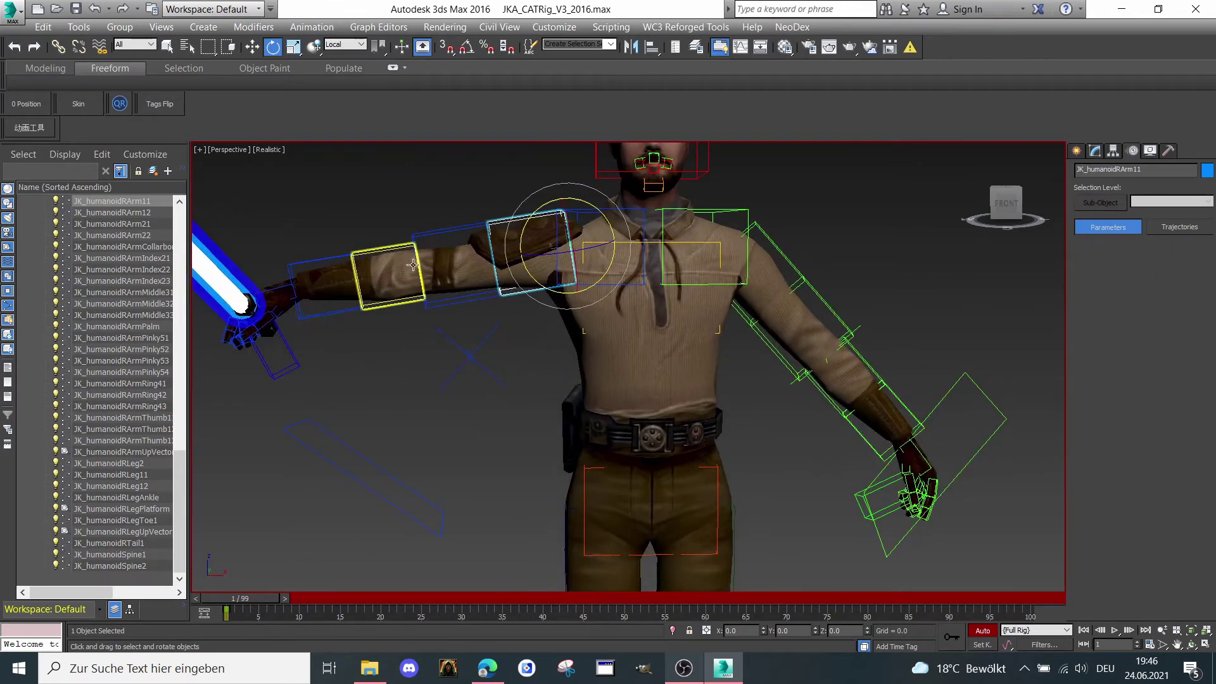
mouse_move(443, 275)
left_mouse_down()
mouse_move(507, 261)
mouse_move(456, 285)
left_mouse_up()
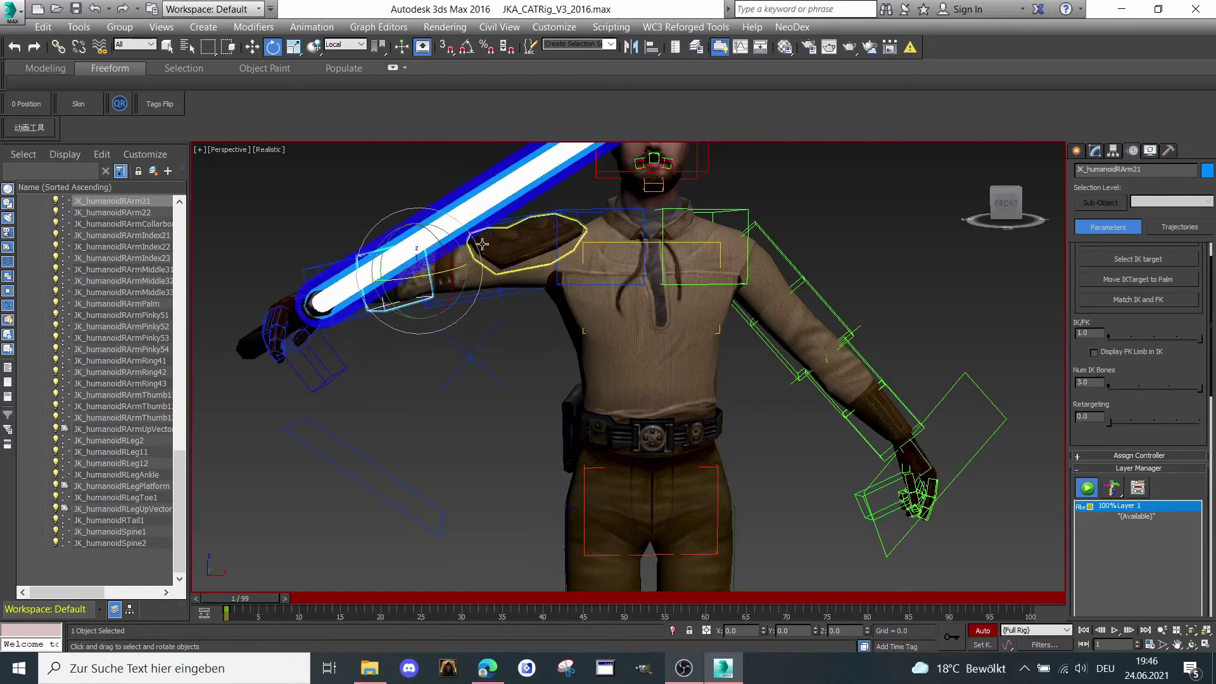
scroll(561, 222, "up", 3)
left_click(1002, 207)
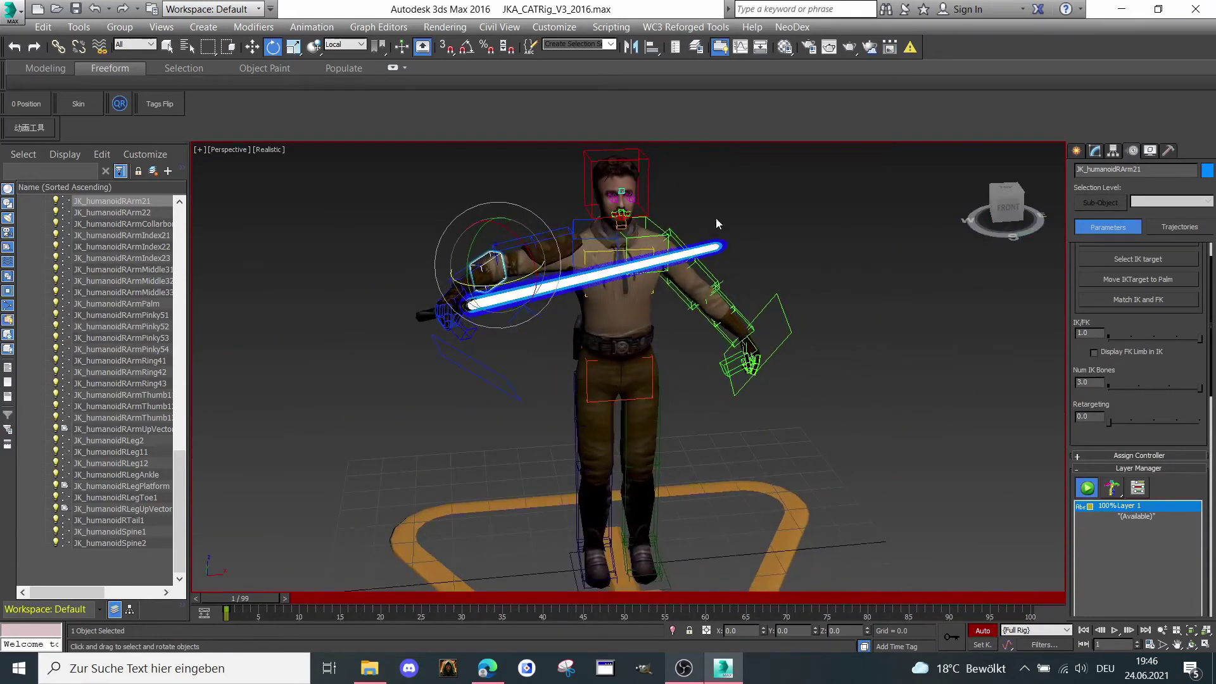
Select the left arm's up-vector node and move it along the Y axis behind the character to about Y 76.4
scroll(814, 372, "up", 5)
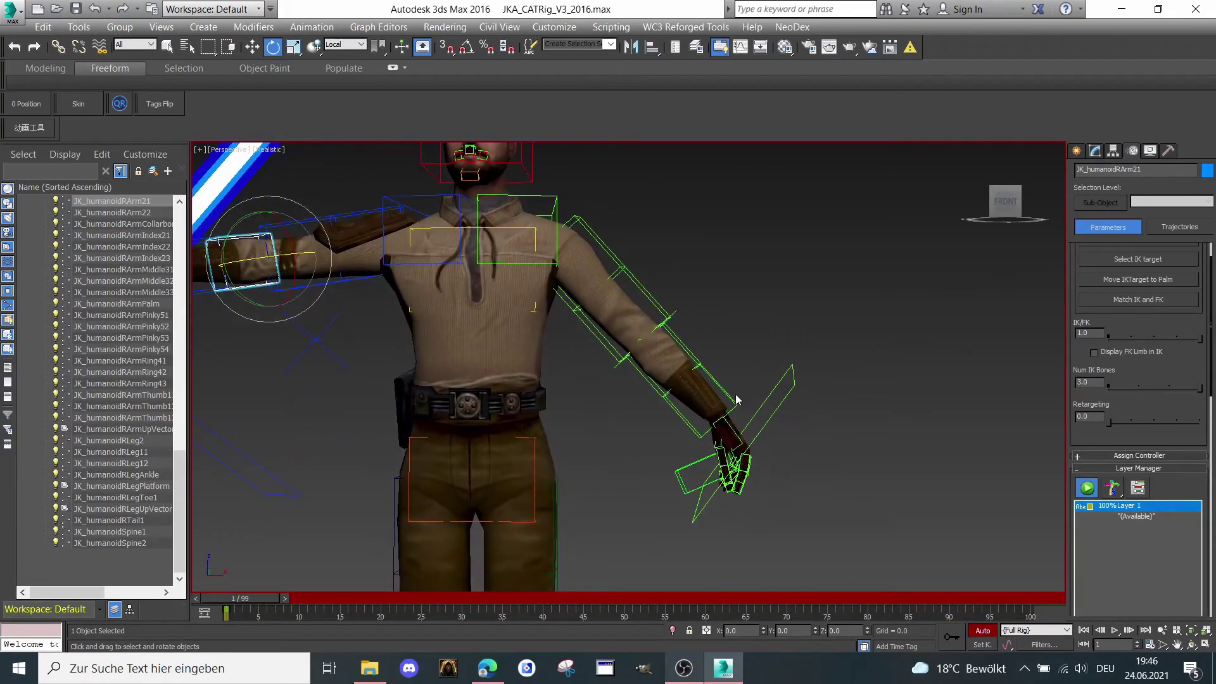
left_click_drag(785, 409, 783, 414)
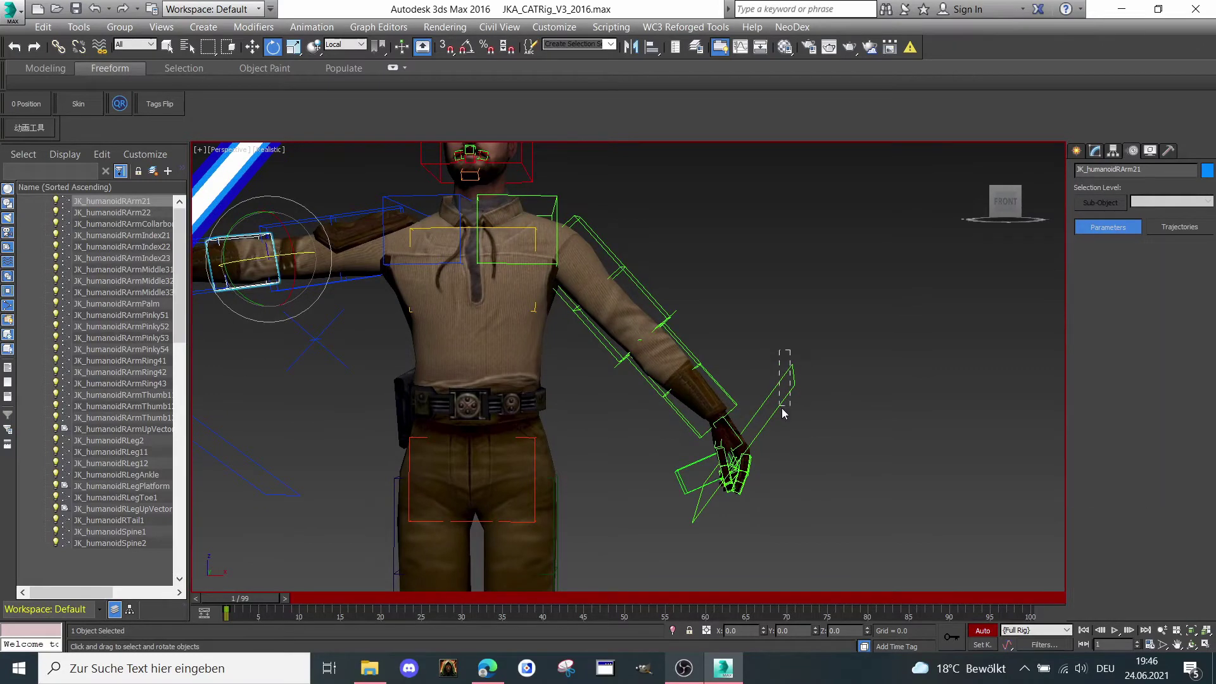
left_click_drag(1010, 193, 918, 222)
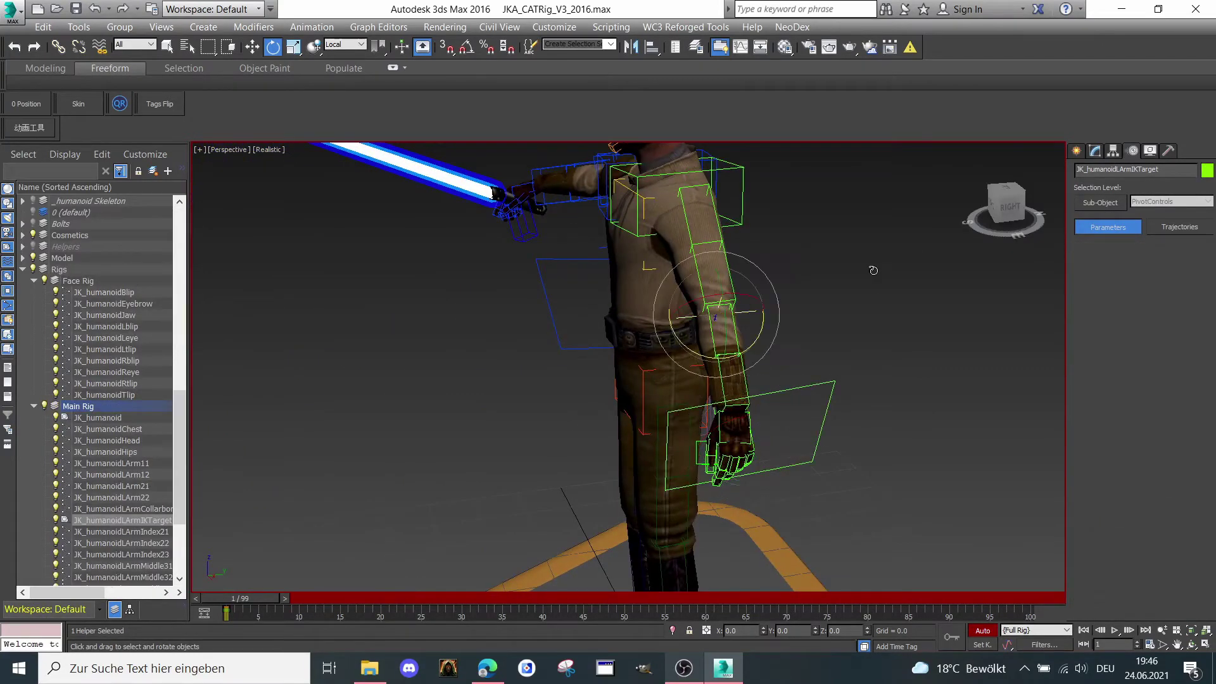
right_click(873, 266)
left_click(891, 285)
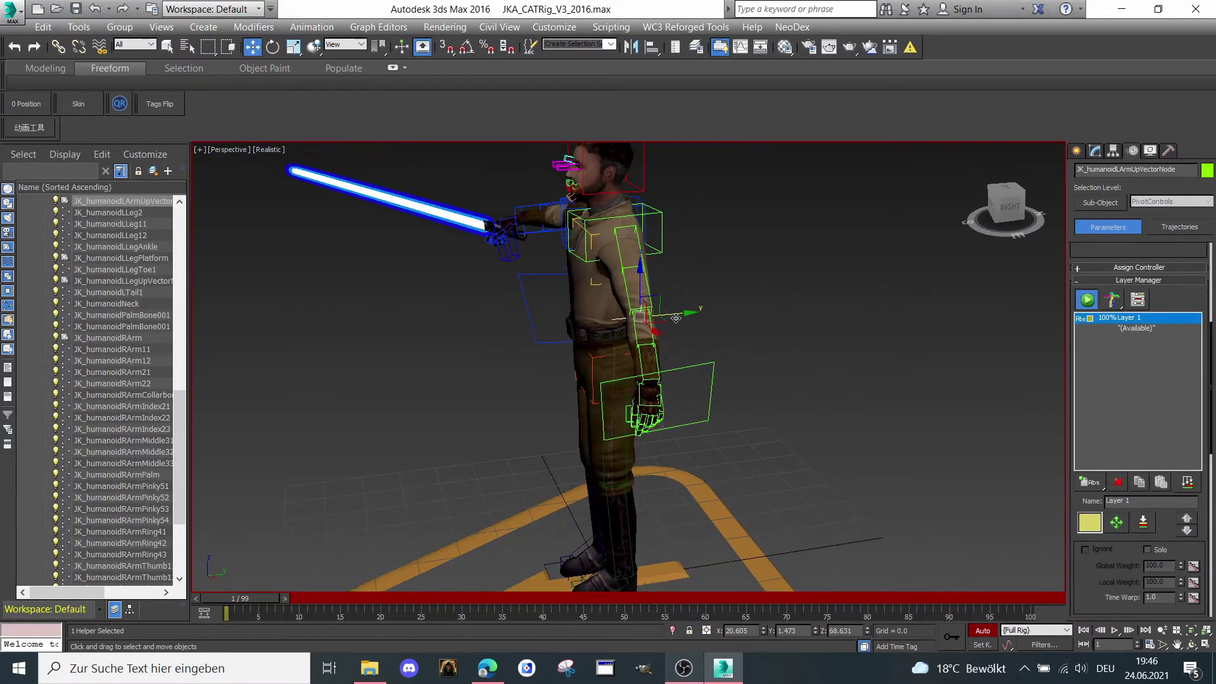
left_click_drag(1025, 285, 1042, 283)
Locate and select the left leg's up-vector node in front of the character, then clear the selection and restore the front view
left_click_drag(1001, 204, 1028, 216)
middle_click_drag(507, 462, 610, 314)
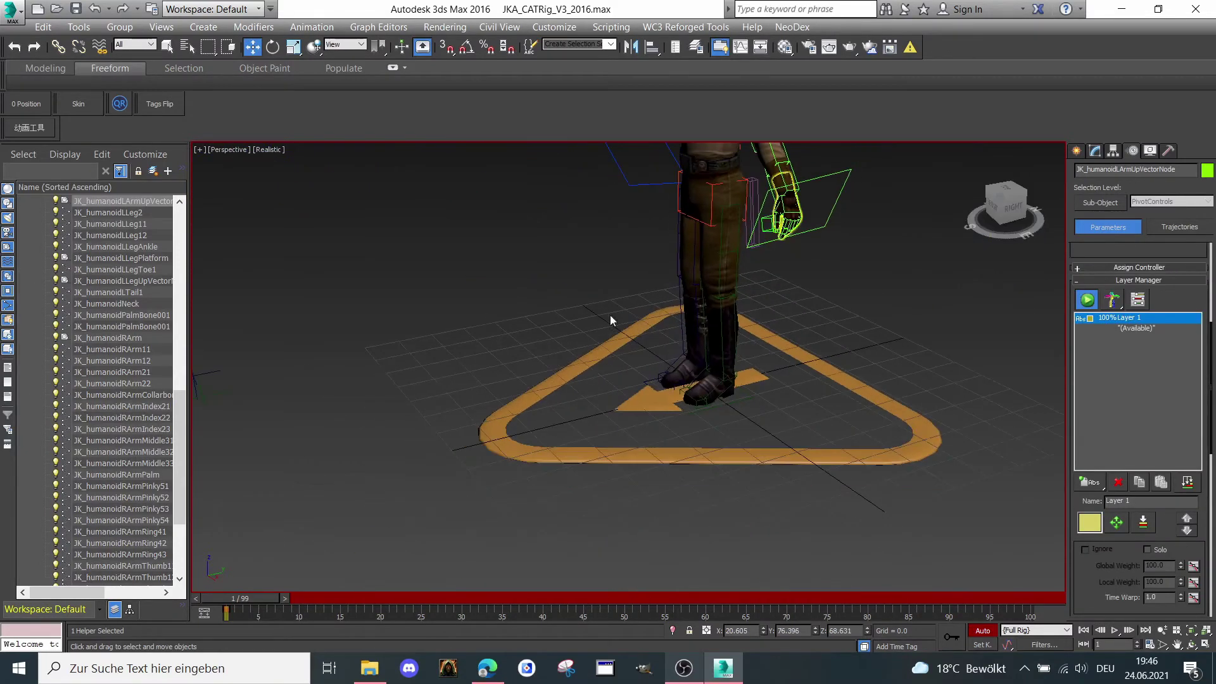
scroll(610, 314, "down", 1)
middle_click_drag(523, 408, 675, 424)
left_click(396, 430)
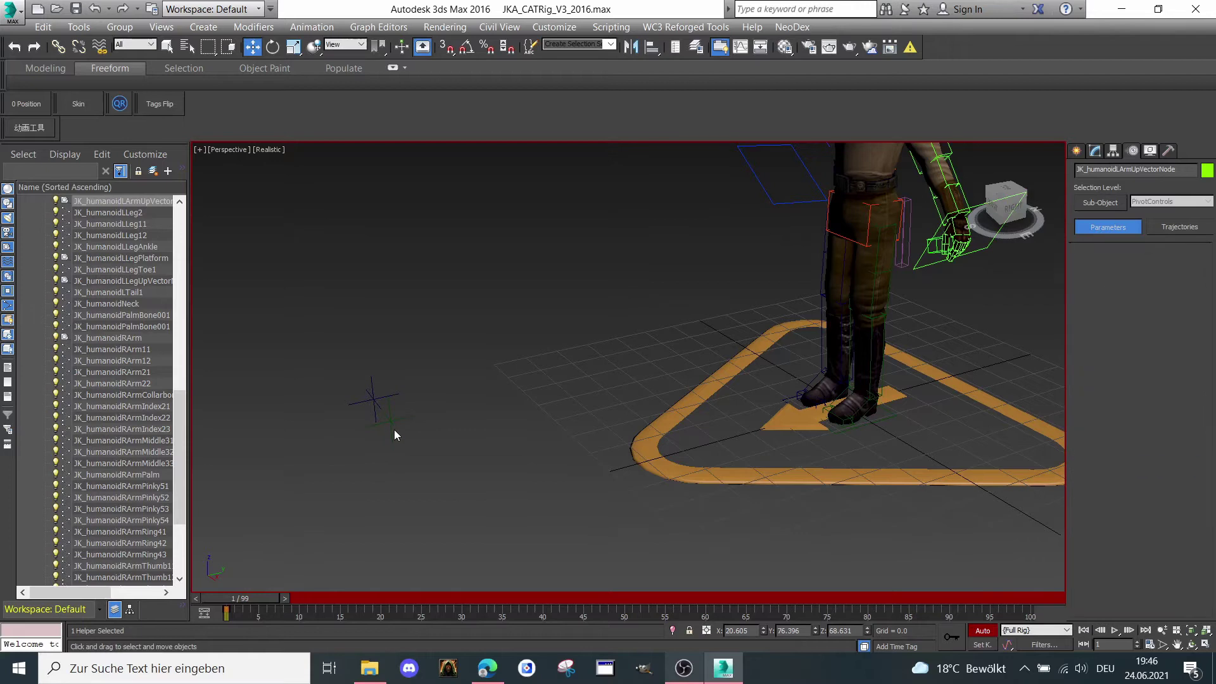
scroll(655, 315, "down", 1)
middle_click_drag(655, 315, 458, 482)
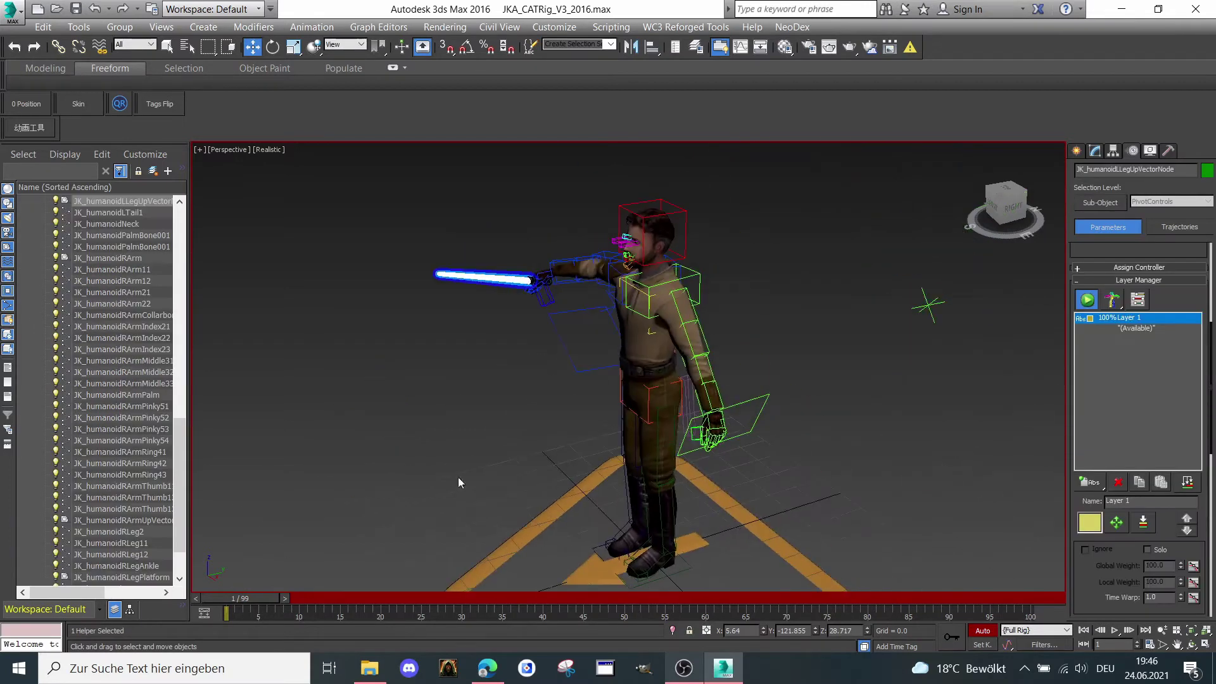
left_click_drag(1119, 200, 1168, 214)
left_click(218, 265)
left_click(1007, 209)
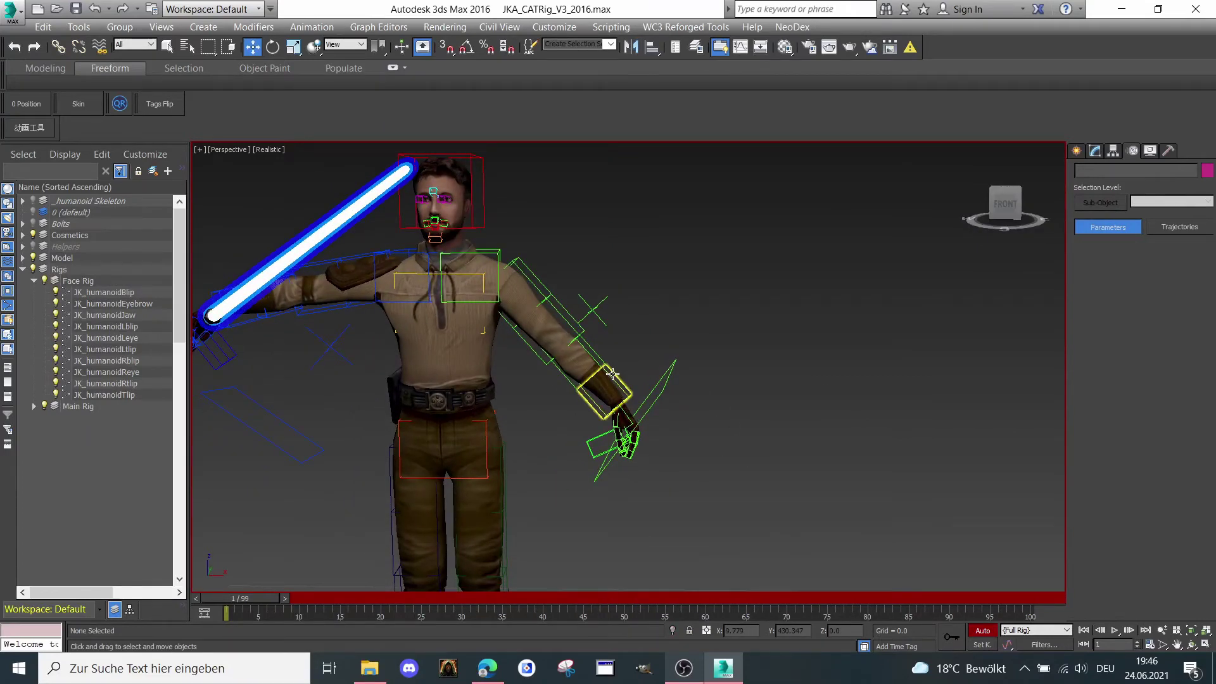
Select the lower left forearm control and set its IK/FK value to 0.0 in the limb animation settings
left_click(611, 374)
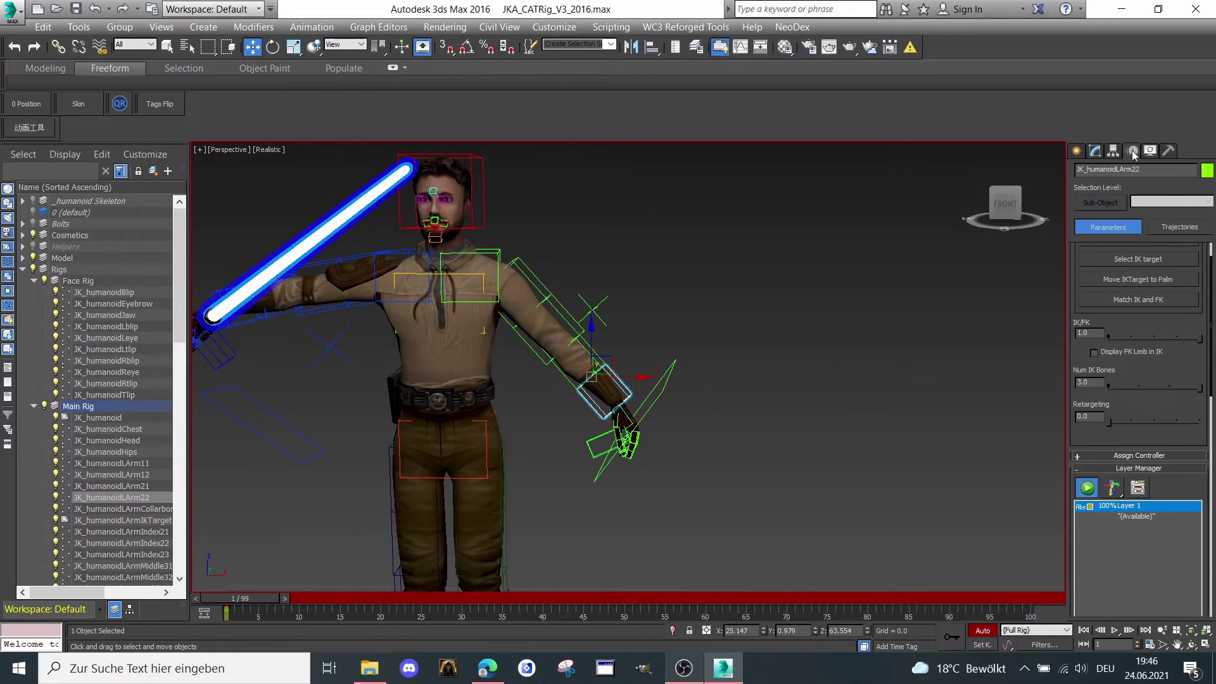
middle_click_drag(812, 405, 888, 432)
scroll(1138, 358, "up", 2)
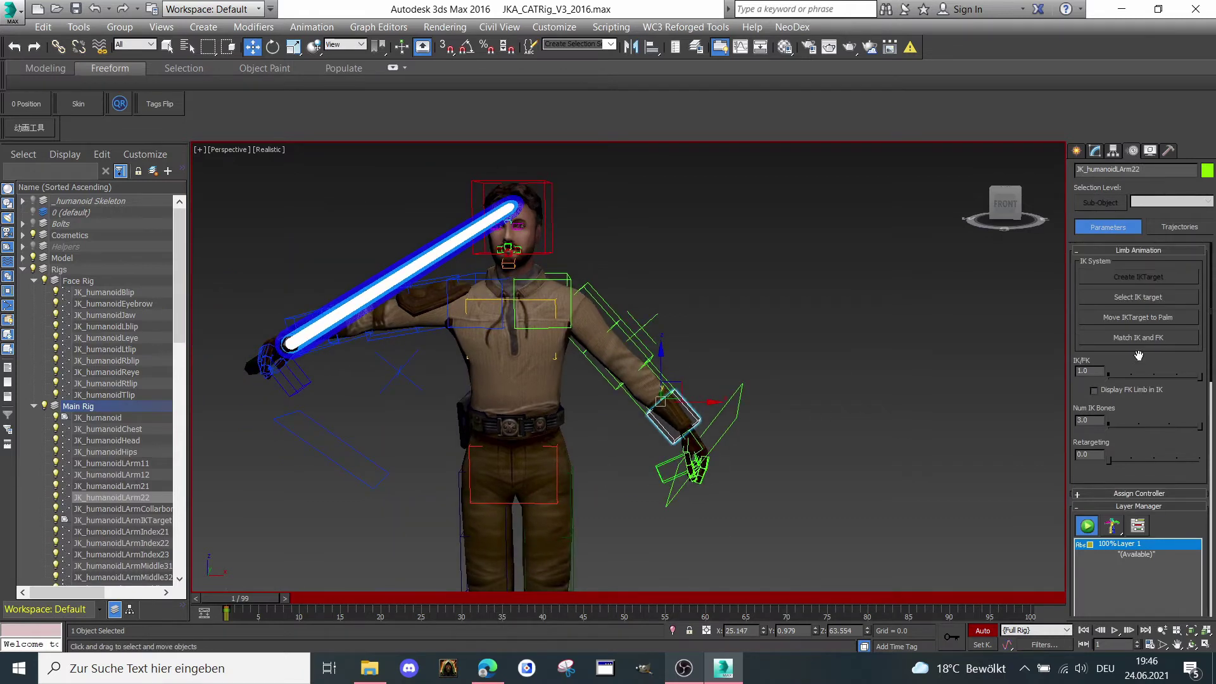
left_click_drag(1199, 375, 1108, 375)
scroll(745, 419, "up", 2)
middle_click_drag(569, 222, 684, 269)
scroll(683, 268, "down", 2)
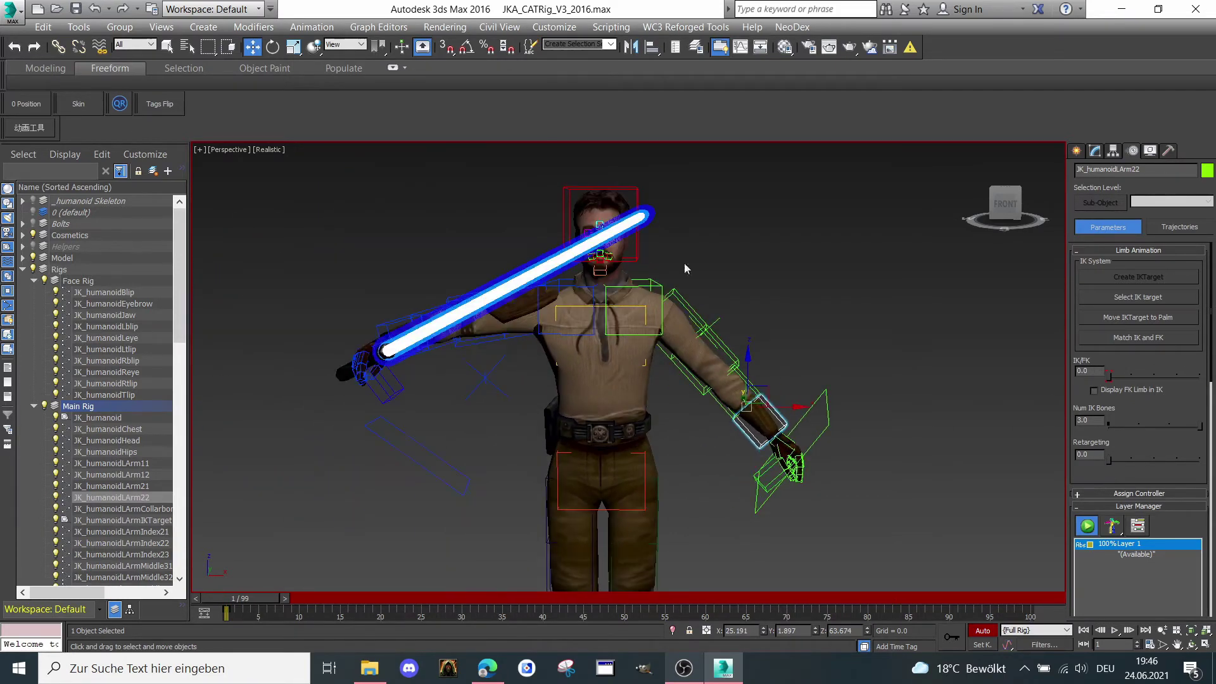
Select the left arm's IK target and move it upward to raise the left arm to about shoulder height
right_click(693, 244)
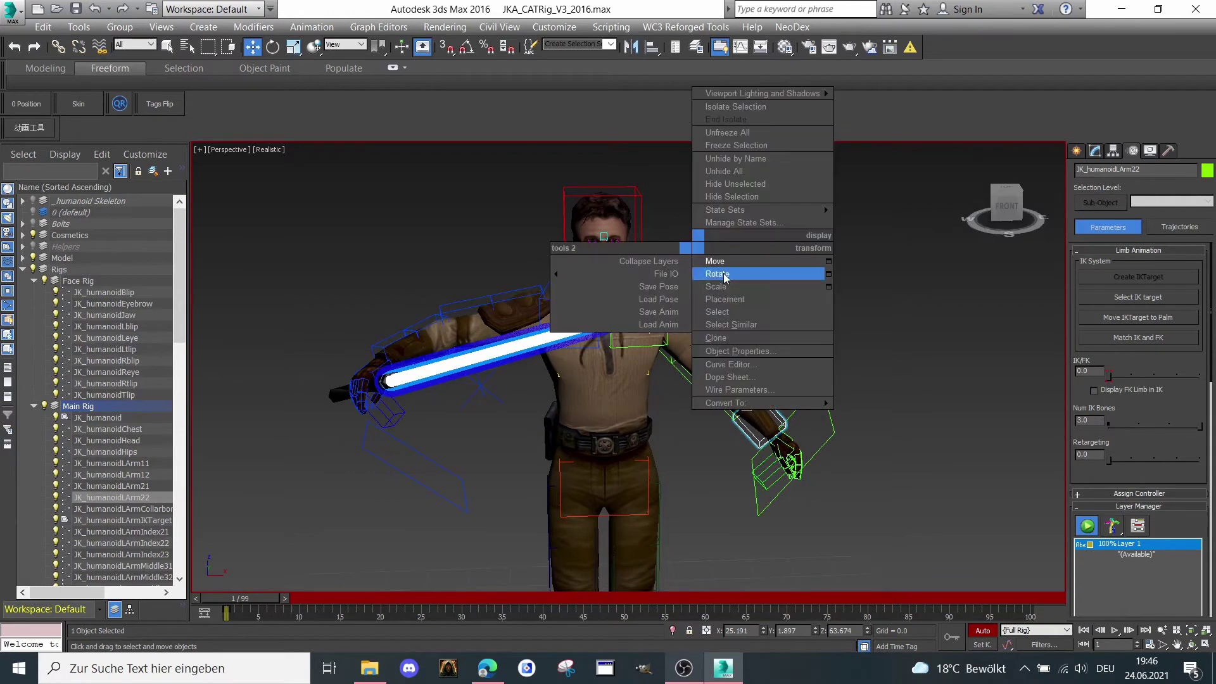
left_click(727, 312)
left_click(831, 431)
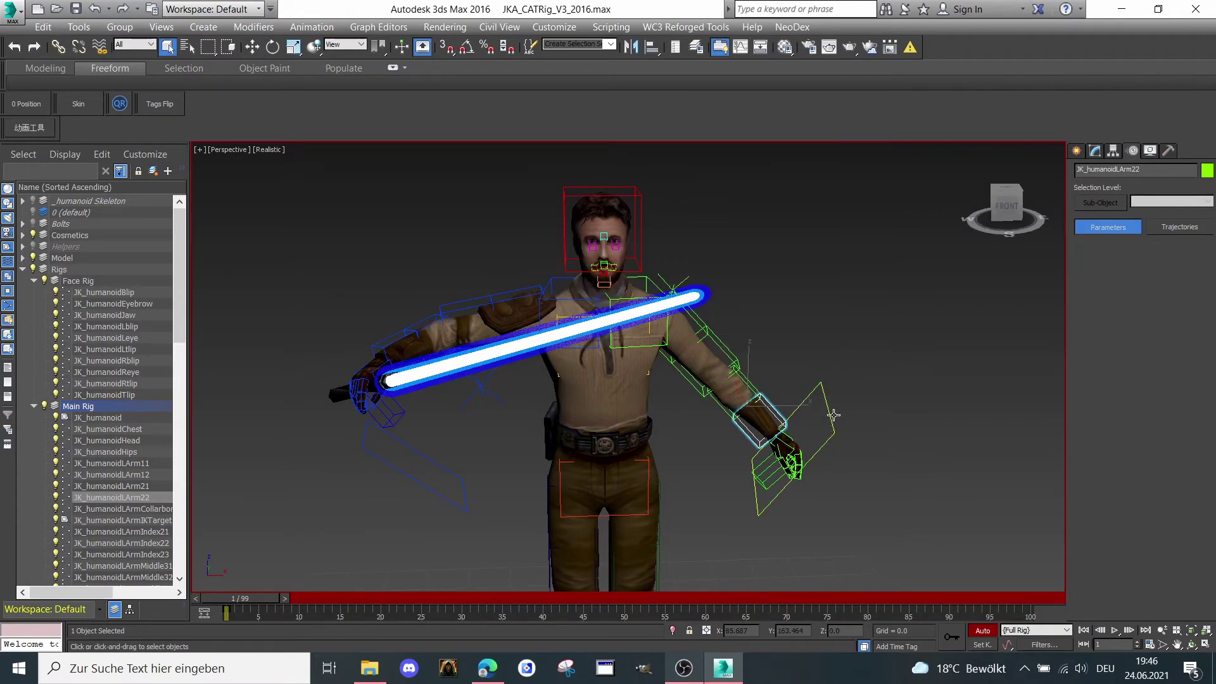
scroll(849, 373, "up", 2)
right_click(853, 362)
left_click(817, 388)
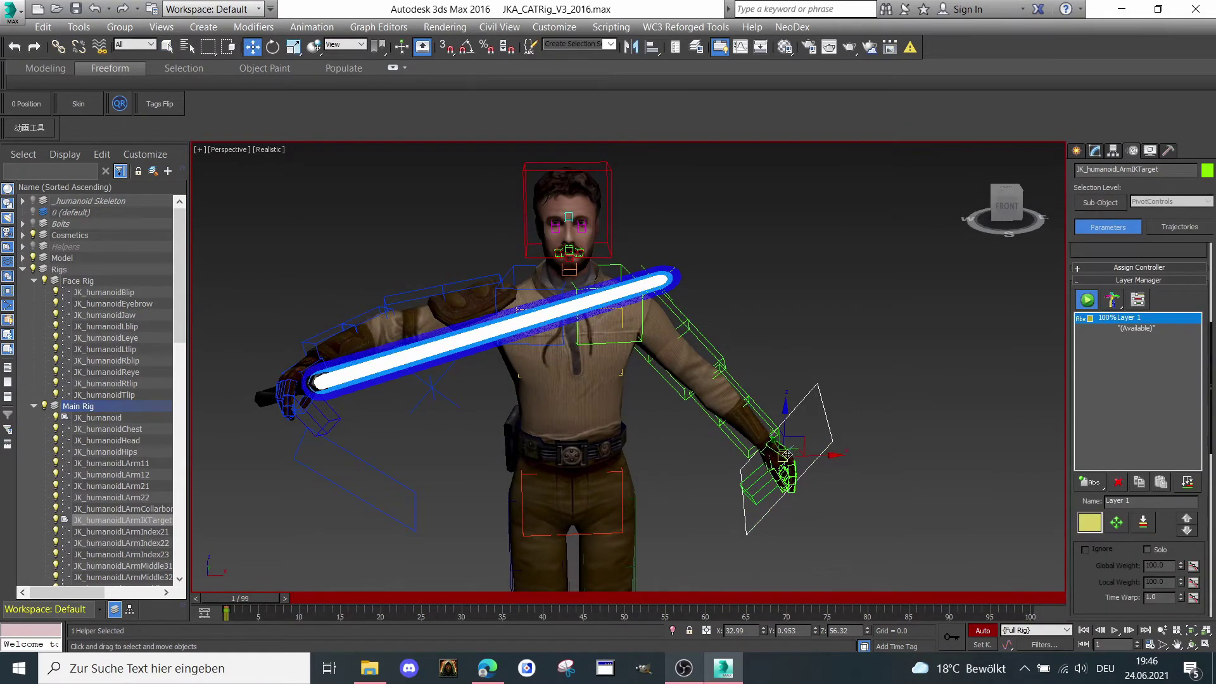
left_click_drag(763, 429, 758, 329)
Rotate the left arm's IK target to reorient the left hand, checking it from an elevated three-quarter view
right_click(763, 332)
left_click(799, 356)
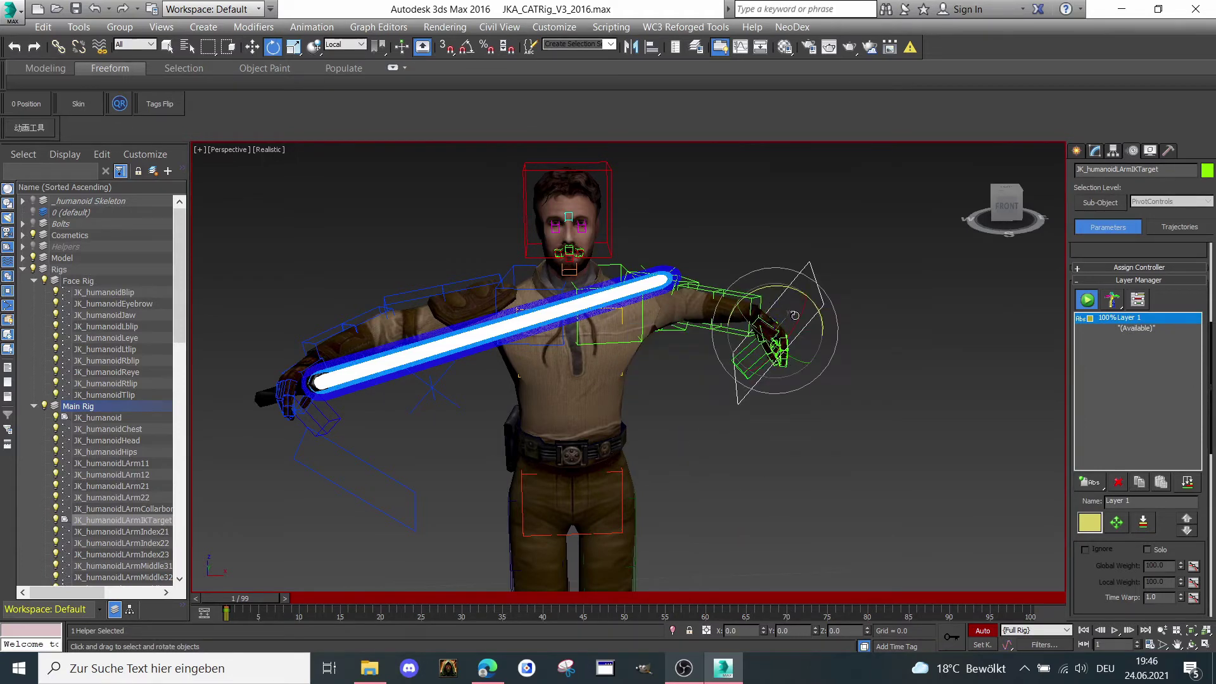
left_click_drag(789, 290, 716, 309)
left_click_drag(1018, 210, 985, 230)
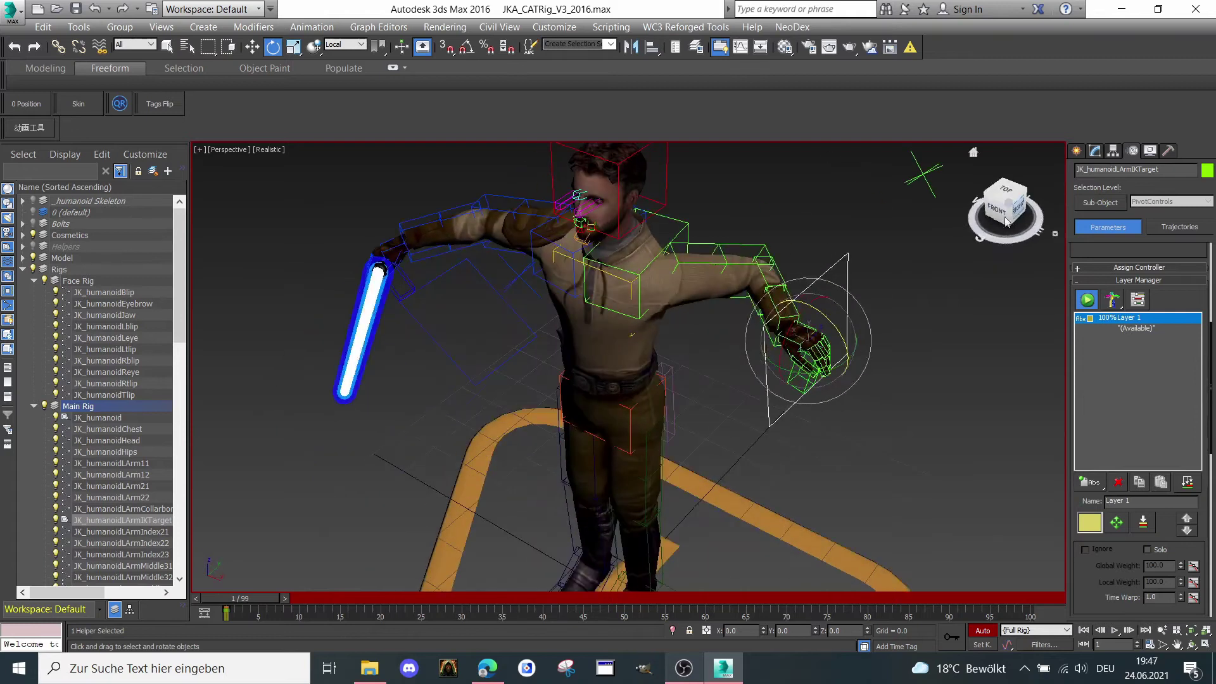
left_click_drag(829, 367, 795, 365)
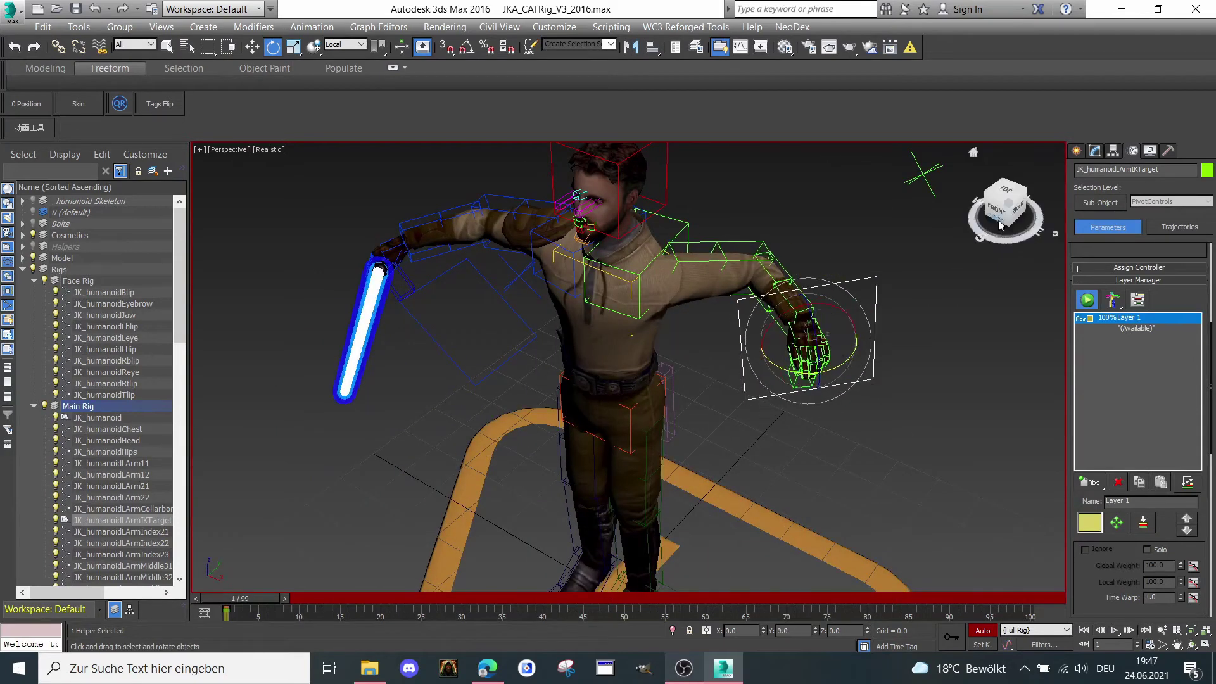
Select the left arm's up-vector node behind the character and move it upward to about Z 72, checking from the front
left_click_drag(1004, 217, 937, 243)
middle_click_drag(886, 284, 354, 367)
scroll(354, 368, "down", 2)
middle_click_drag(437, 356, 605, 297)
left_click_drag(610, 300, 754, 393)
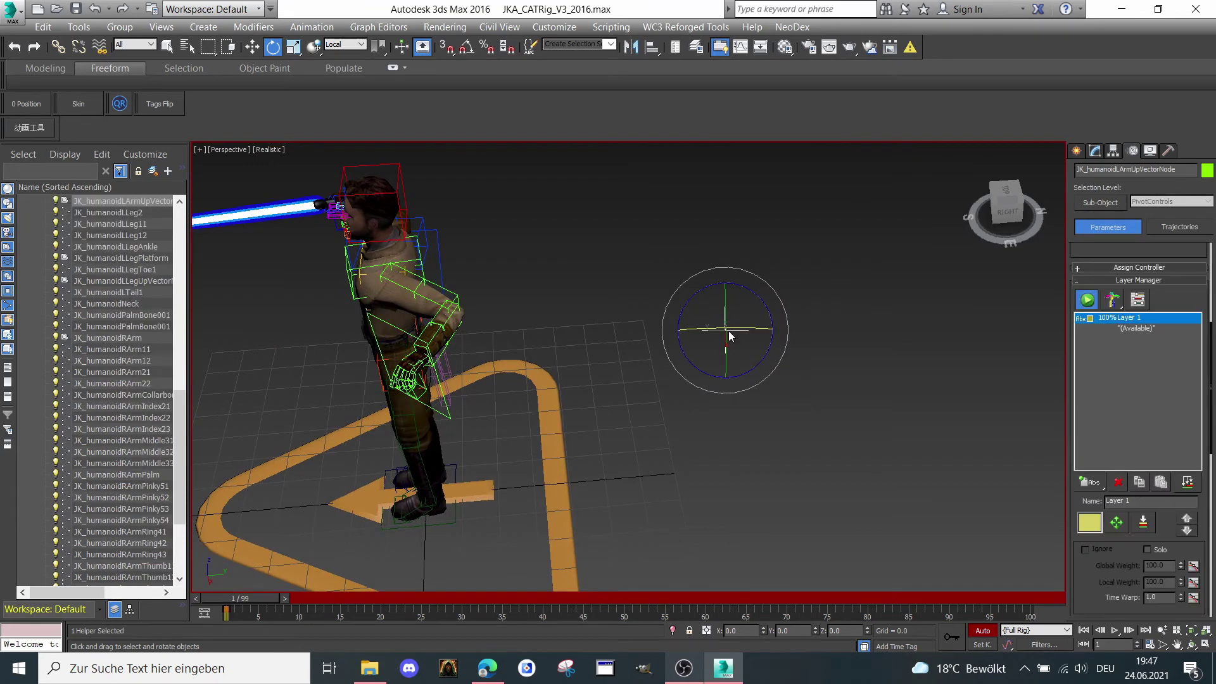
key("w")
left_click(1002, 209)
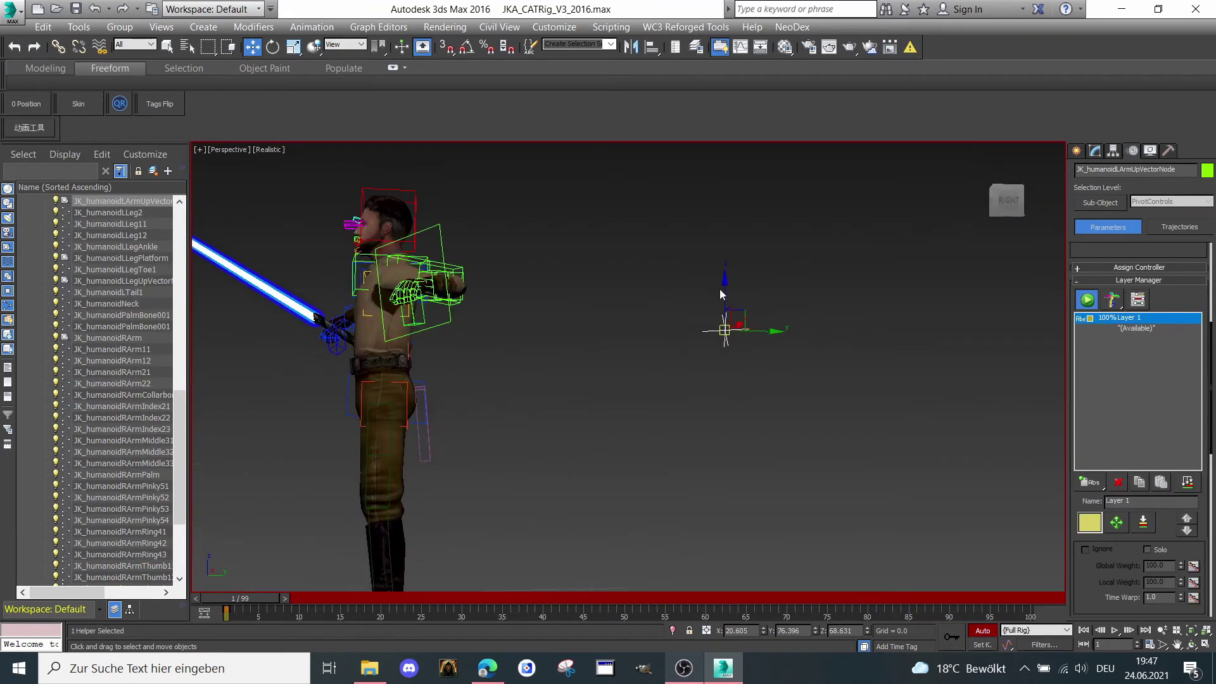
mouse_move(723, 289)
left_mouse_down()
mouse_move(724, 242)
mouse_move(724, 296)
mouse_move(724, 274)
left_mouse_up()
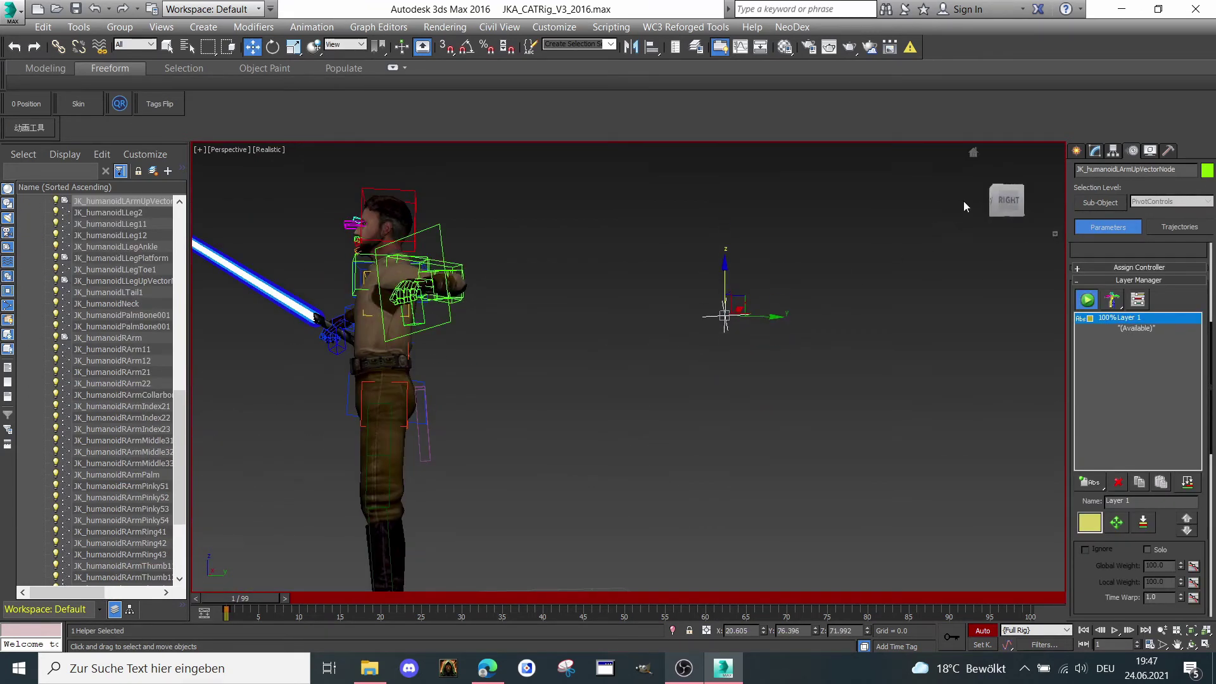
left_click(992, 202)
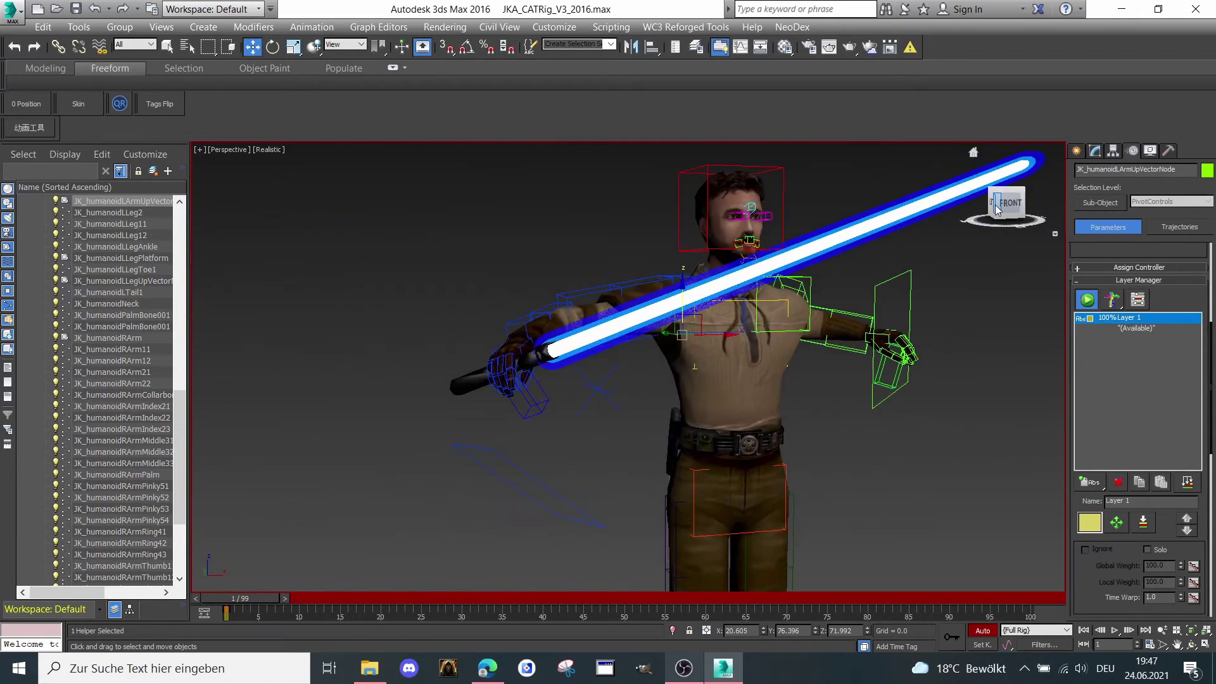
left_click(994, 204)
Select the first segment of the character's right upper arm and activate the Rotate tool
left_click(543, 336)
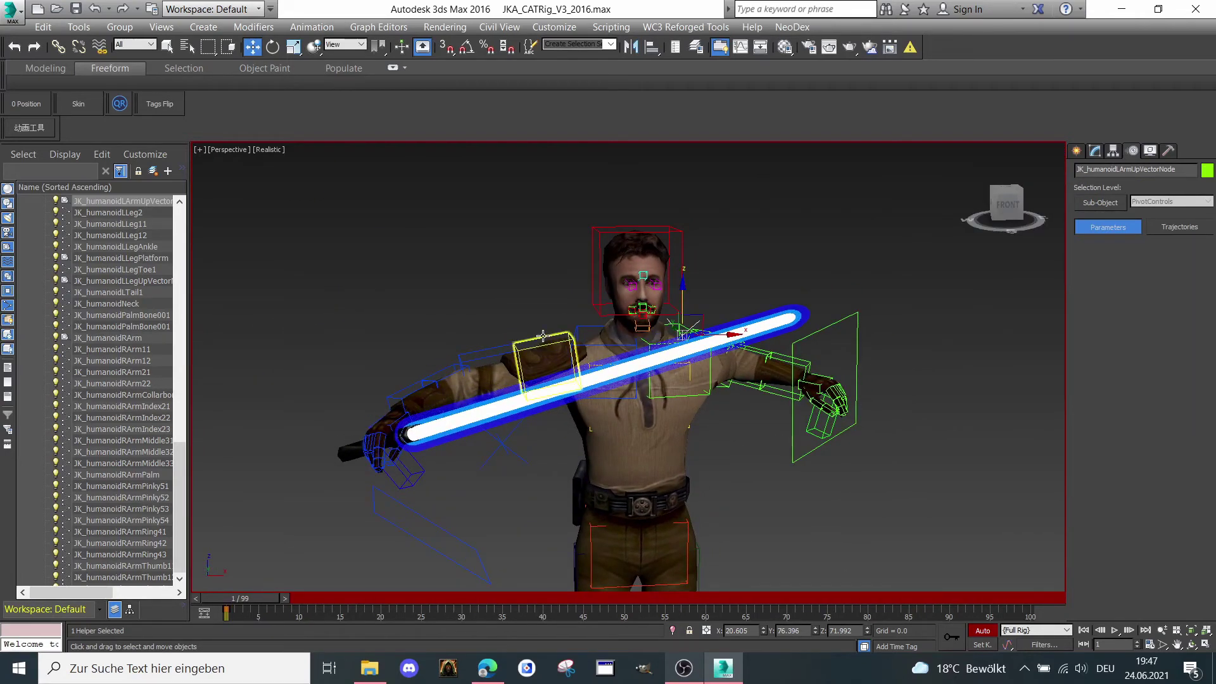
right_click(525, 283)
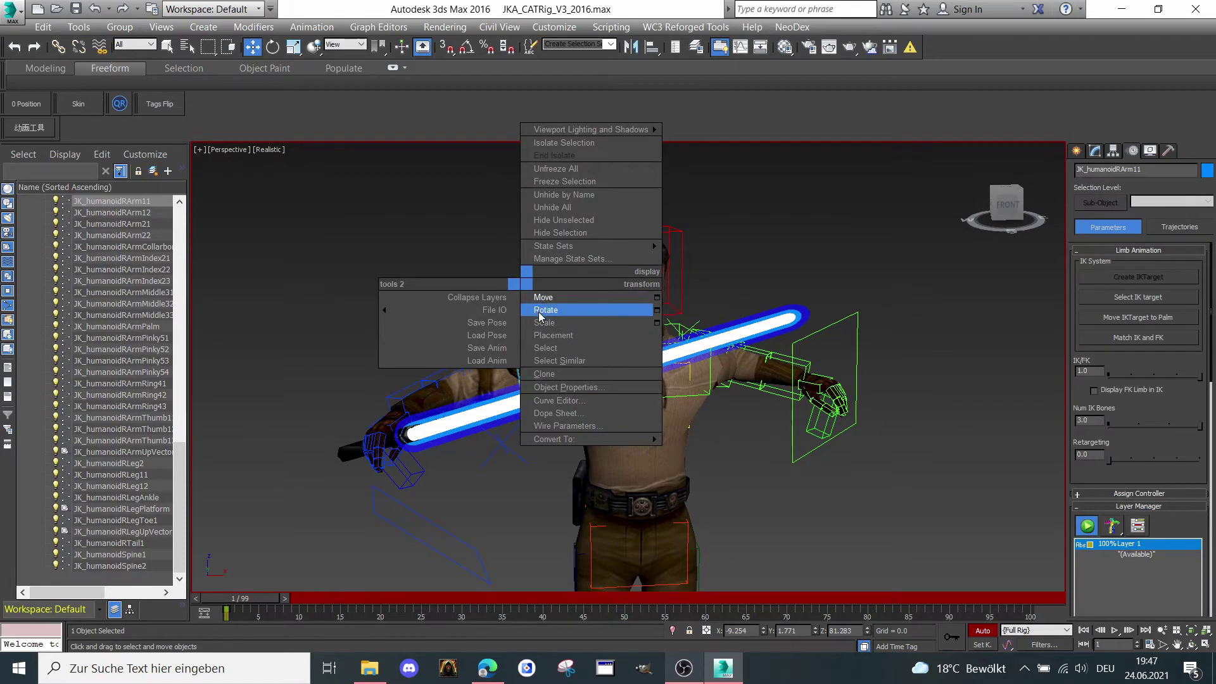
left_click(555, 304)
left_click_drag(554, 301, 798, 269)
left_click_drag(1006, 206, 1000, 220)
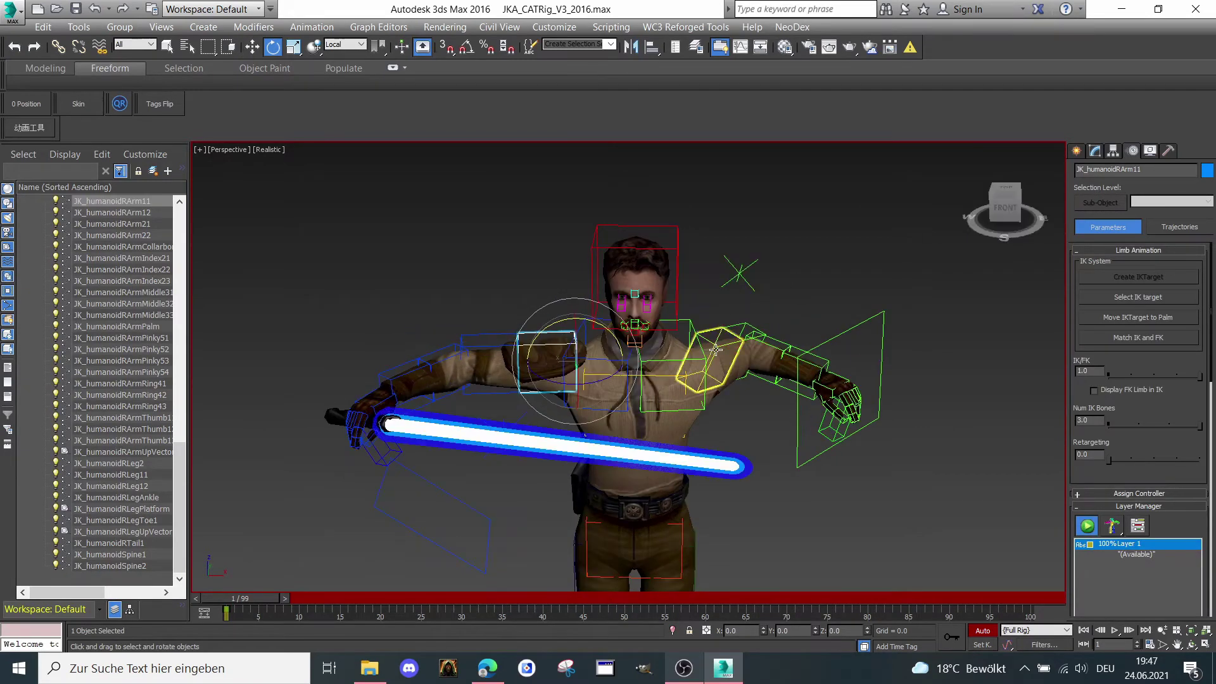
Compare the IK/FK settings of the left and right upper arm controls, ending with the right upper arm selected
left_click(711, 382)
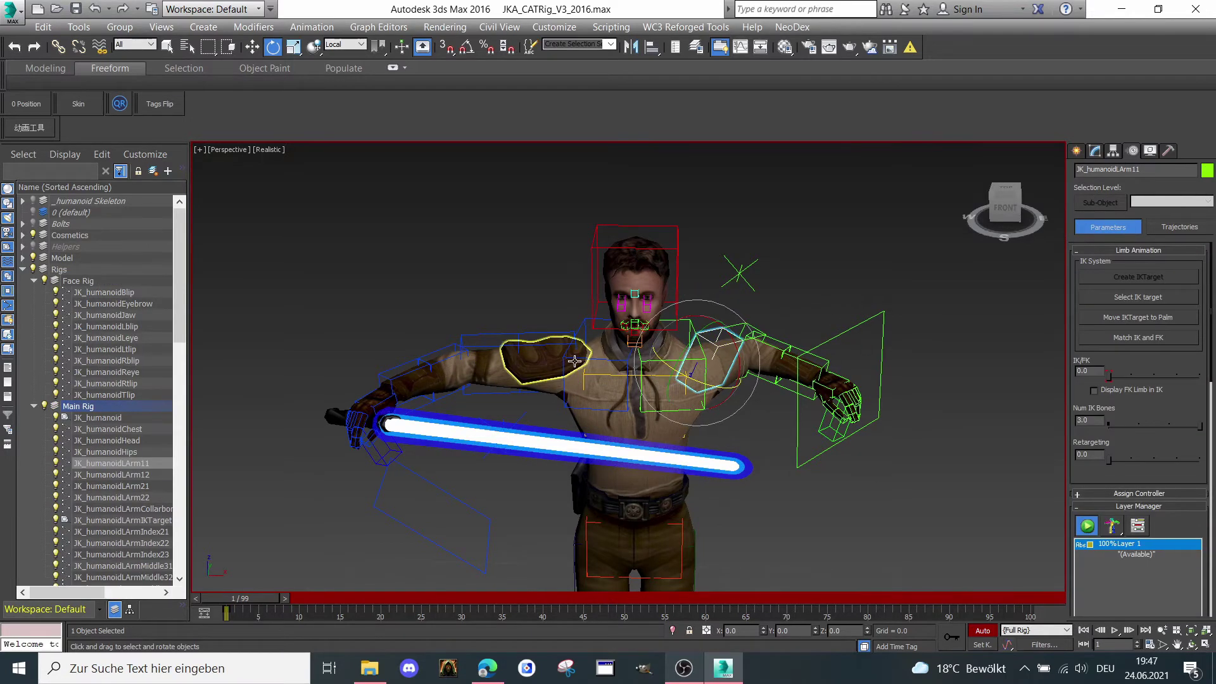
middle_click_drag(575, 361, 653, 391)
left_click(587, 376)
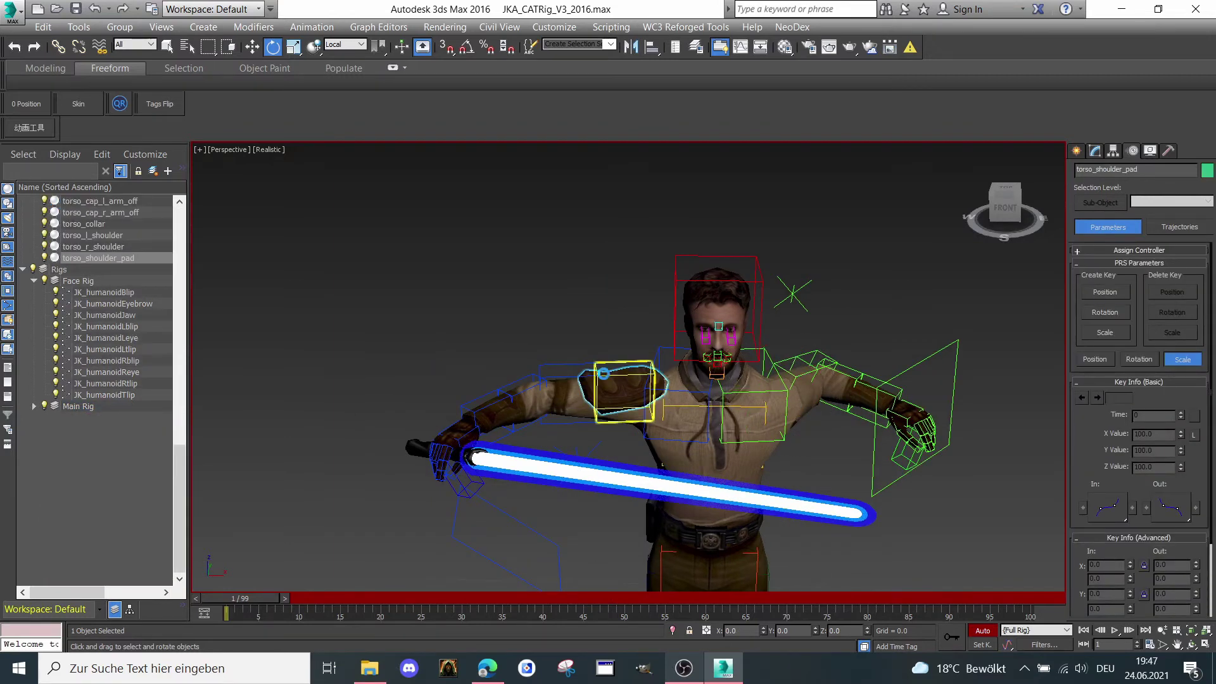
left_click(649, 408)
left_click_drag(649, 408, 627, 394)
middle_click_drag(639, 383, 585, 336)
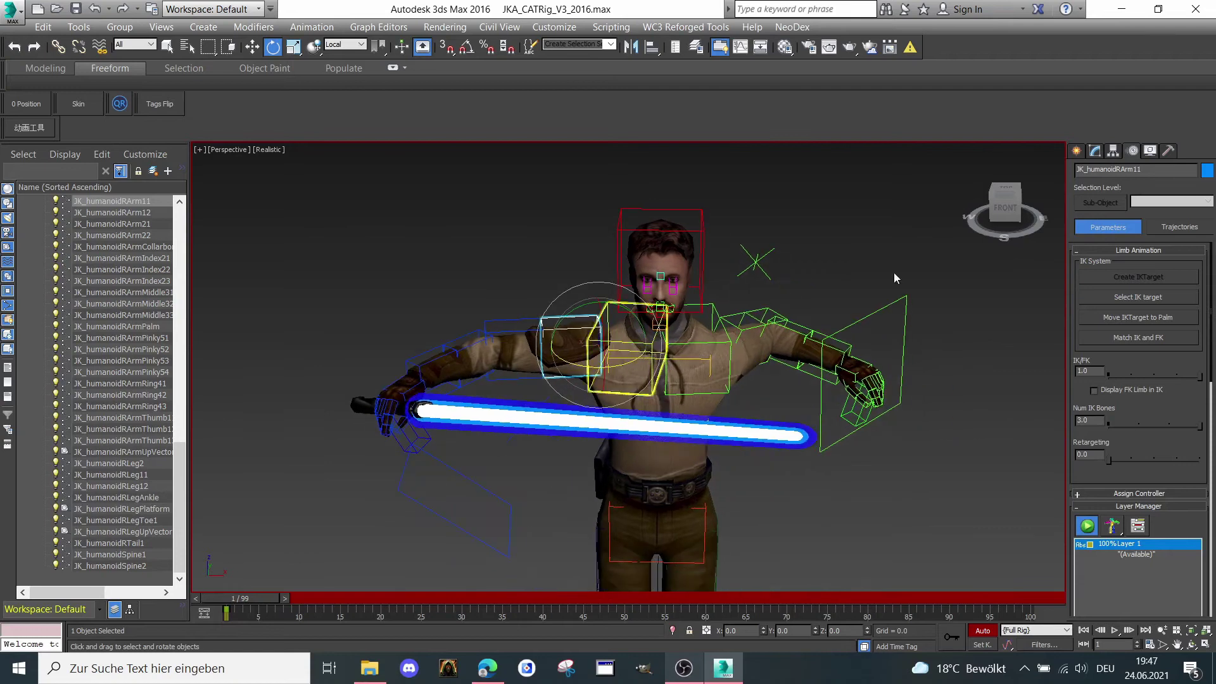
Rotate the right upper arm control in FK to swing the arm forward and point the lightsaber upward
left_click_drag(1013, 218, 978, 213)
mouse_move(570, 345)
middle_mouse_down("alt")
mouse_move(586, 329)
mouse_move(578, 339)
middle_mouse_up("alt")
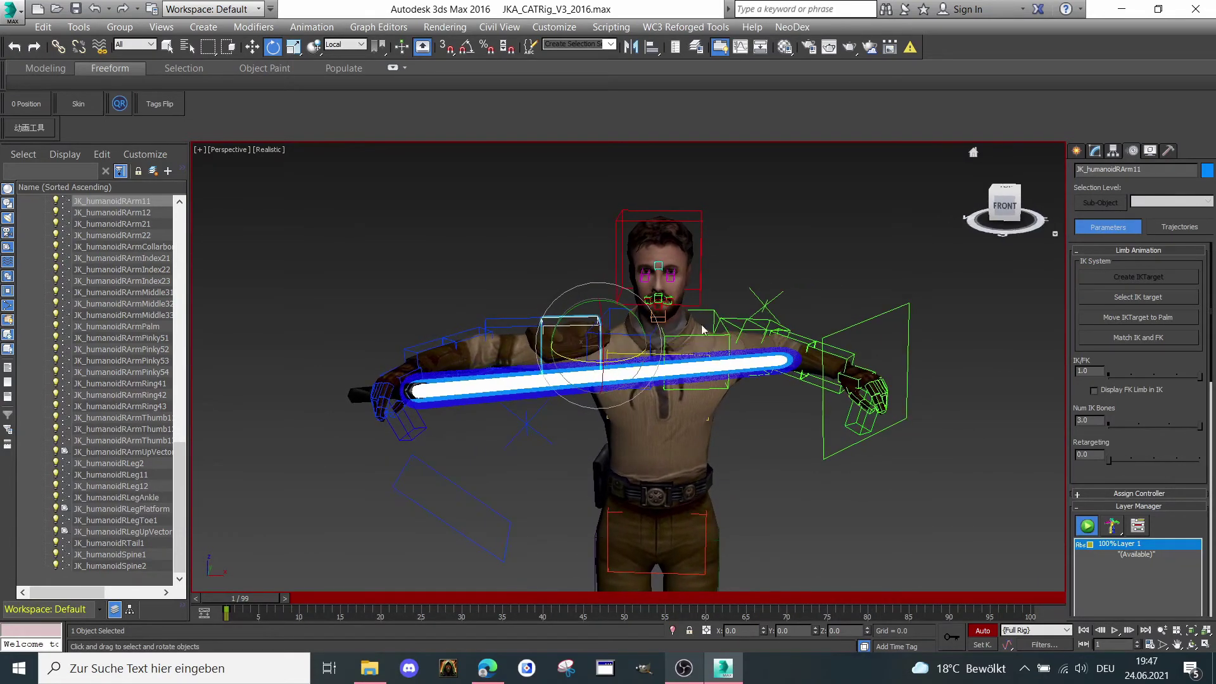
left_click_drag(574, 364, 594, 275)
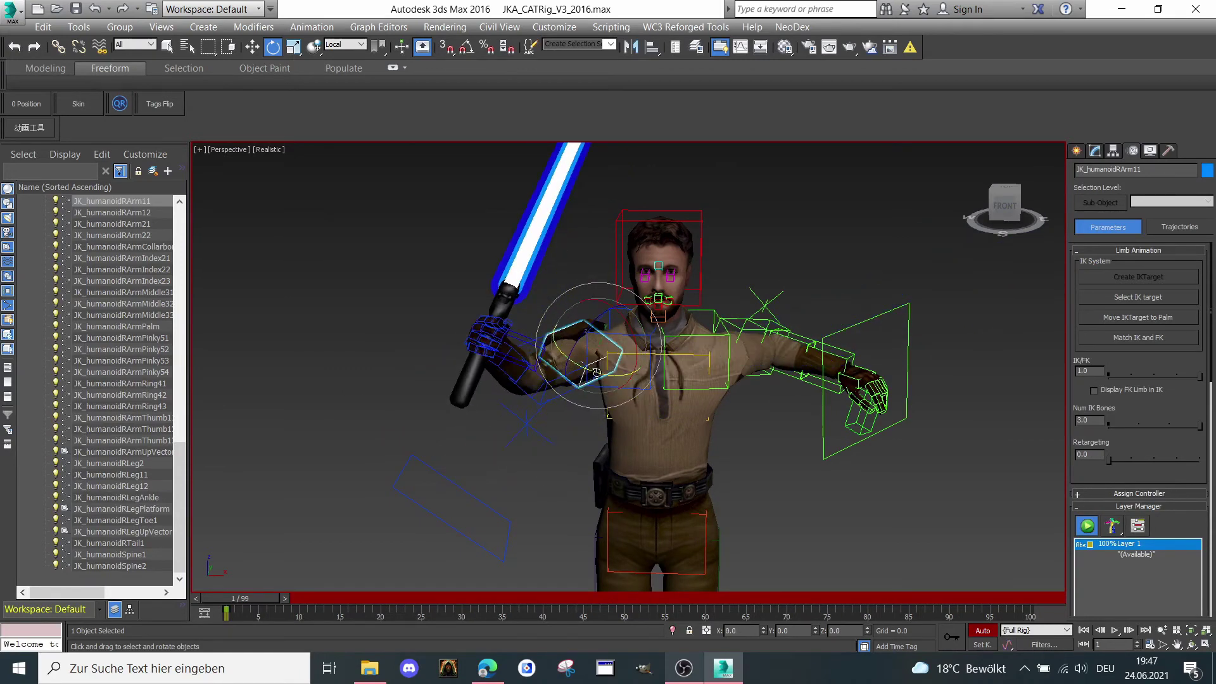
mouse_move(596, 372)
left_mouse_down()
mouse_move(622, 378)
mouse_move(577, 350)
mouse_move(578, 376)
left_mouse_up()
scroll(697, 329, "down", 2)
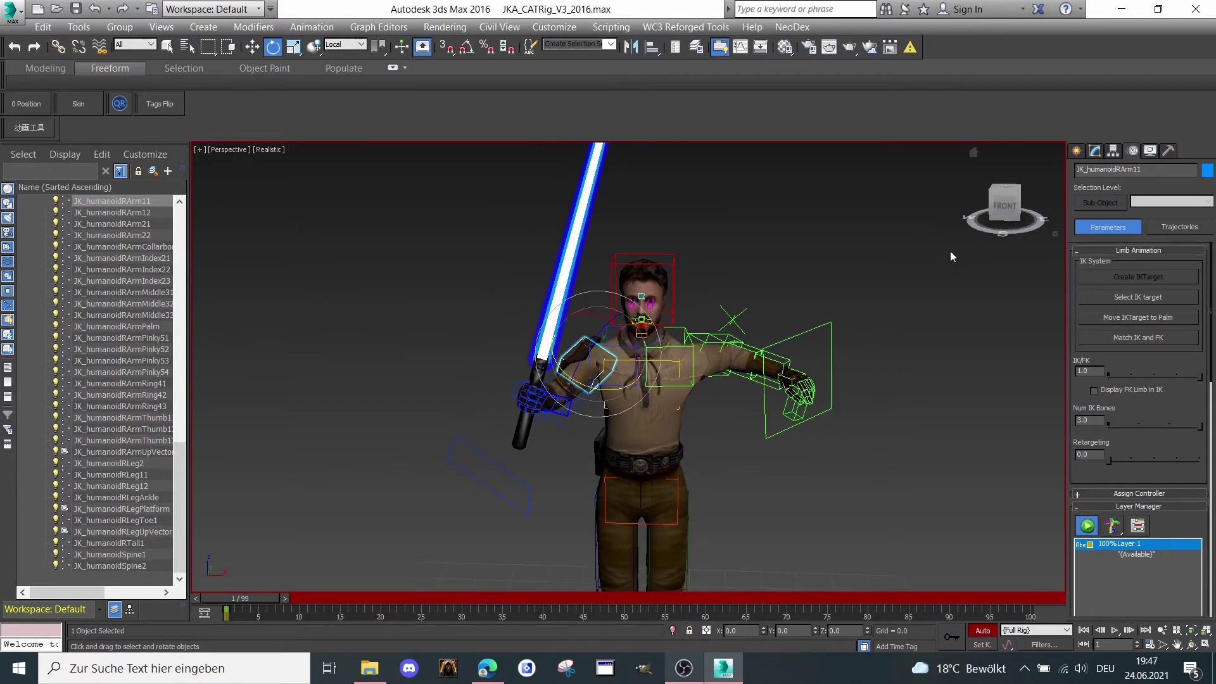
Select the right arm's IK target through the limb's IK system settings and view it from the side and front
middle_click_drag(554, 353, 688, 426, "alt")
left_click_drag(1005, 215, 1005, 206)
scroll(871, 299, "down", 2)
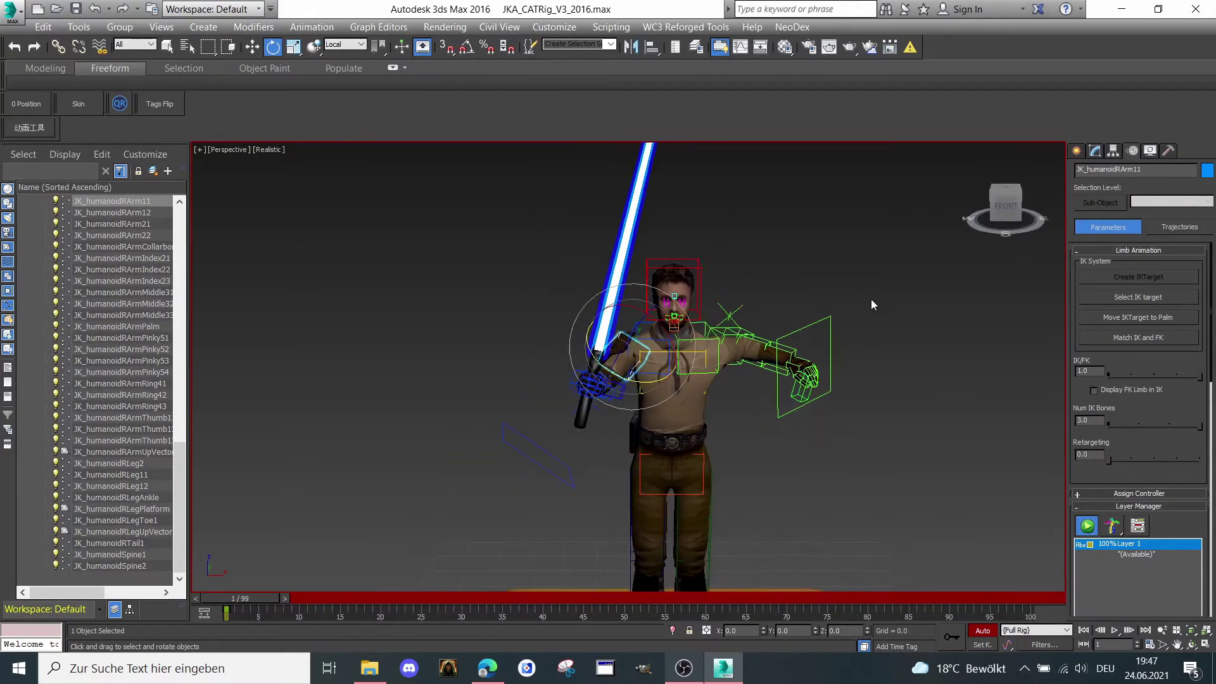
middle_click_drag(872, 299, 865, 284)
left_click_drag(1026, 218, 1031, 248)
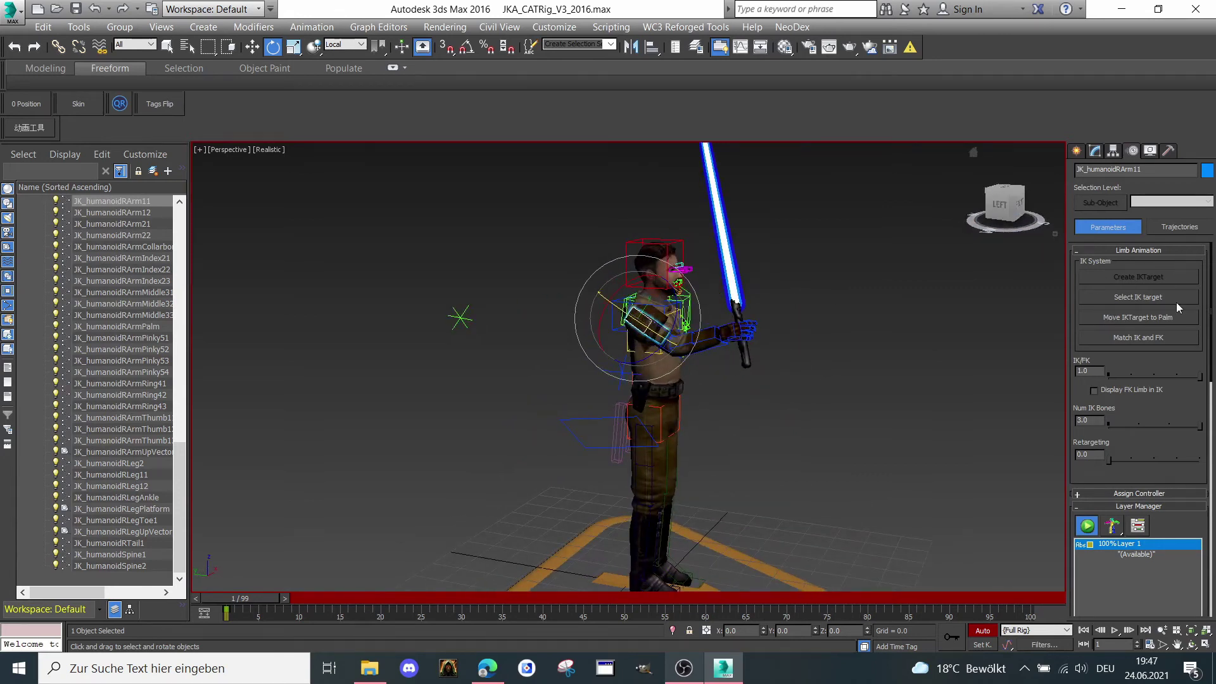
left_click(1129, 298)
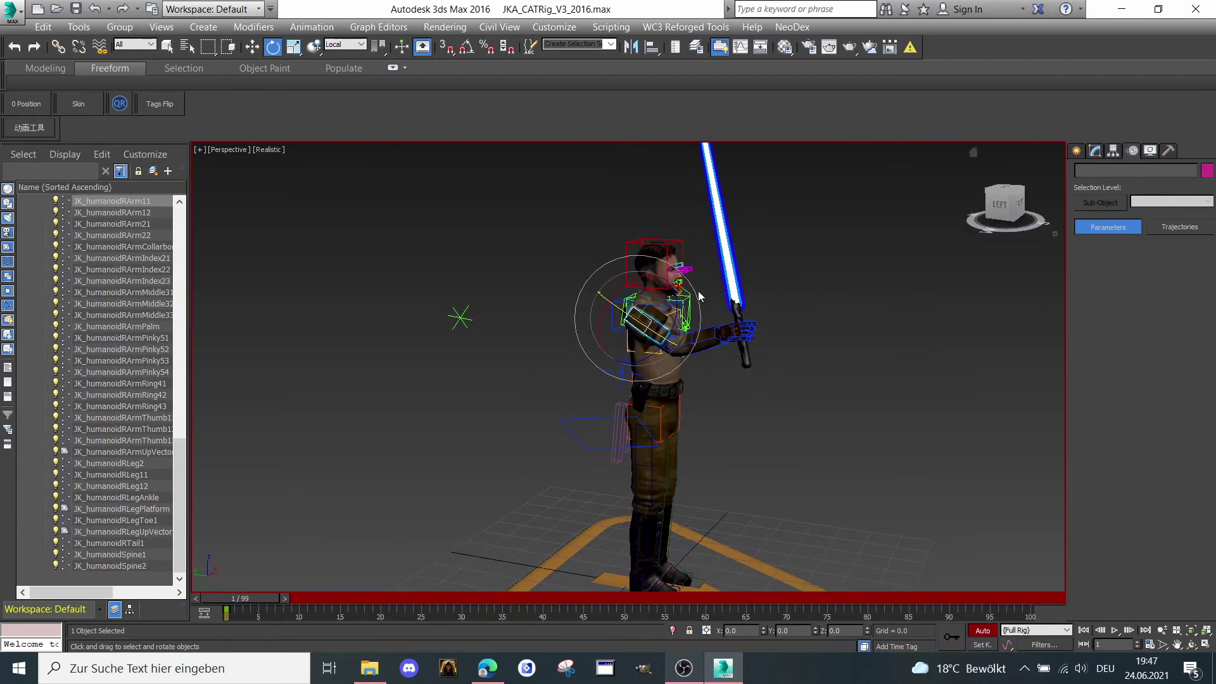
left_click(1022, 204)
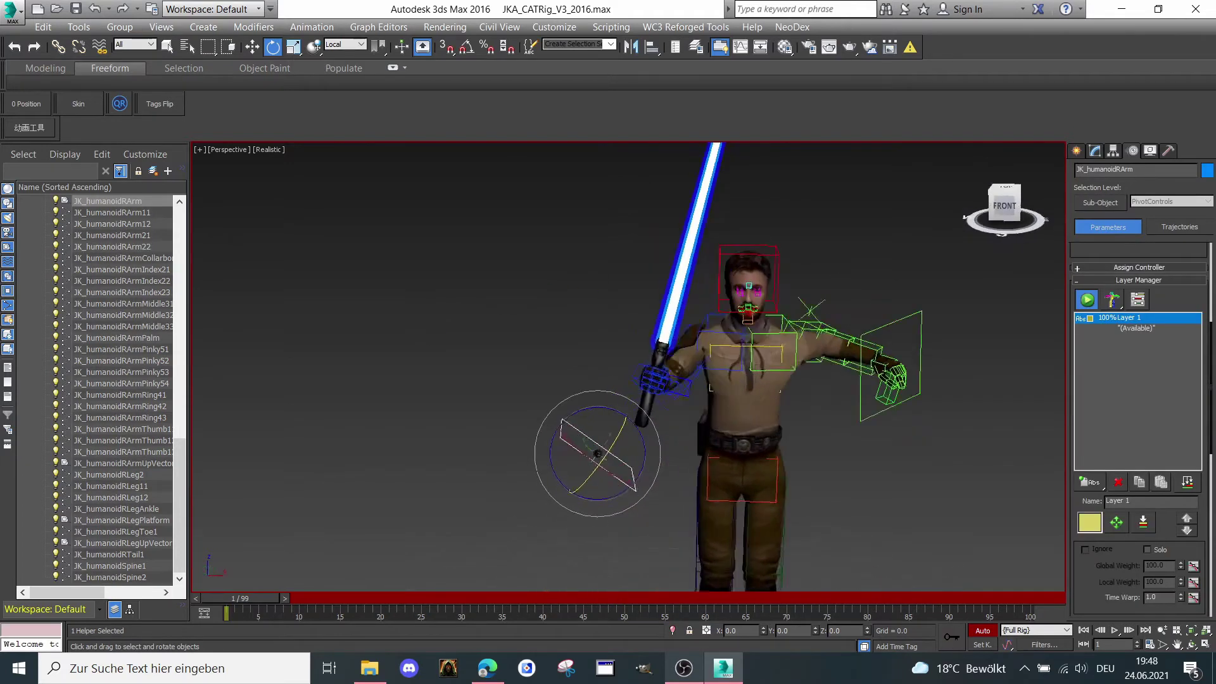
Select the second segment of the right upper arm, move its IK target to the palm, and check the alignment from the side
left_click(658, 374)
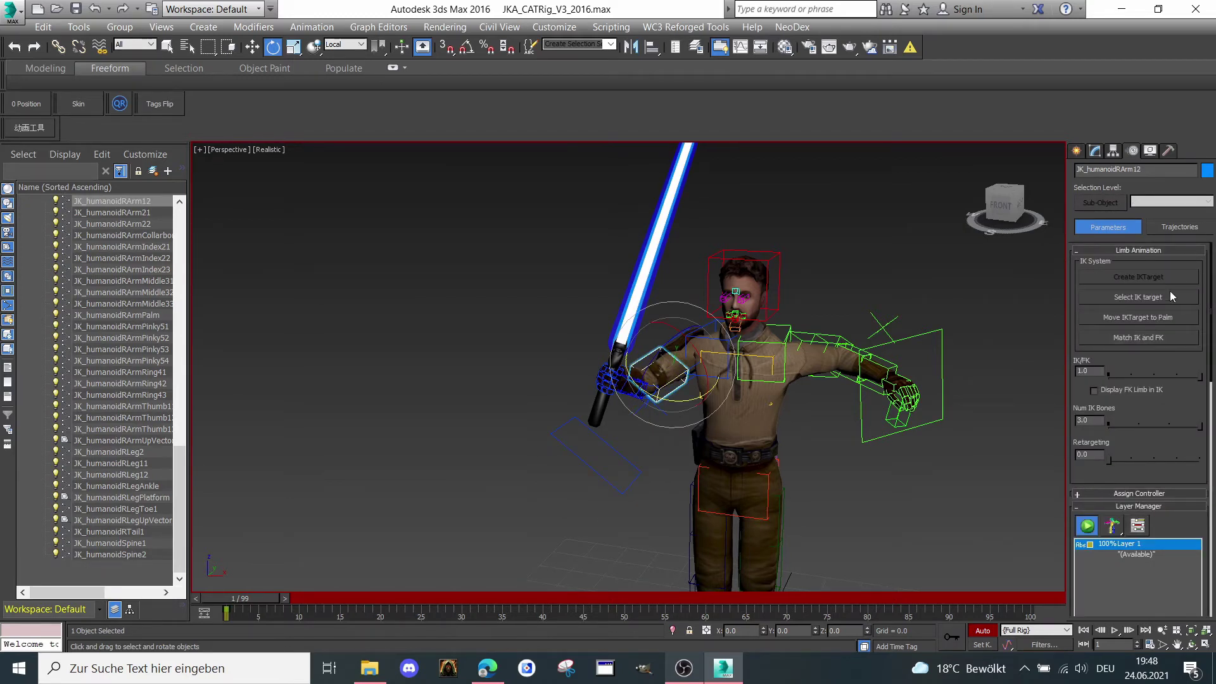
left_click(1152, 318)
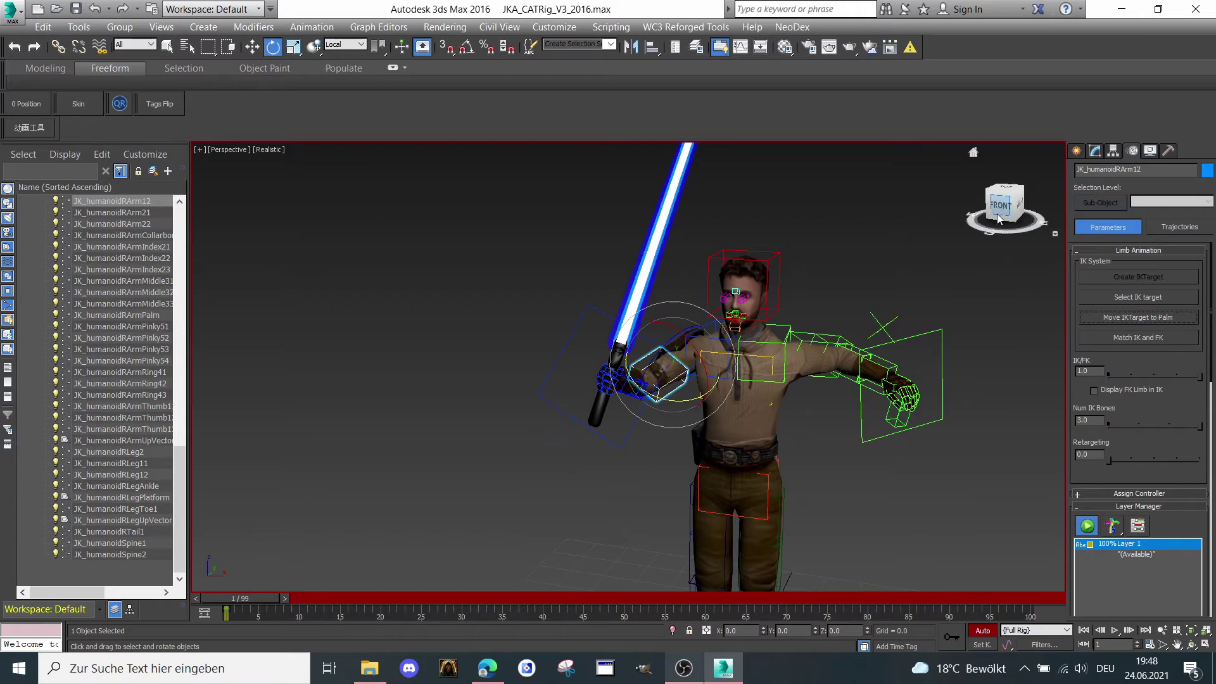
left_click_drag(994, 199, 1070, 208)
scroll(656, 409, "up", 6)
scroll(643, 395, "down", 3)
middle_click_drag(639, 393, 609, 357)
scroll(860, 244, "down", 3)
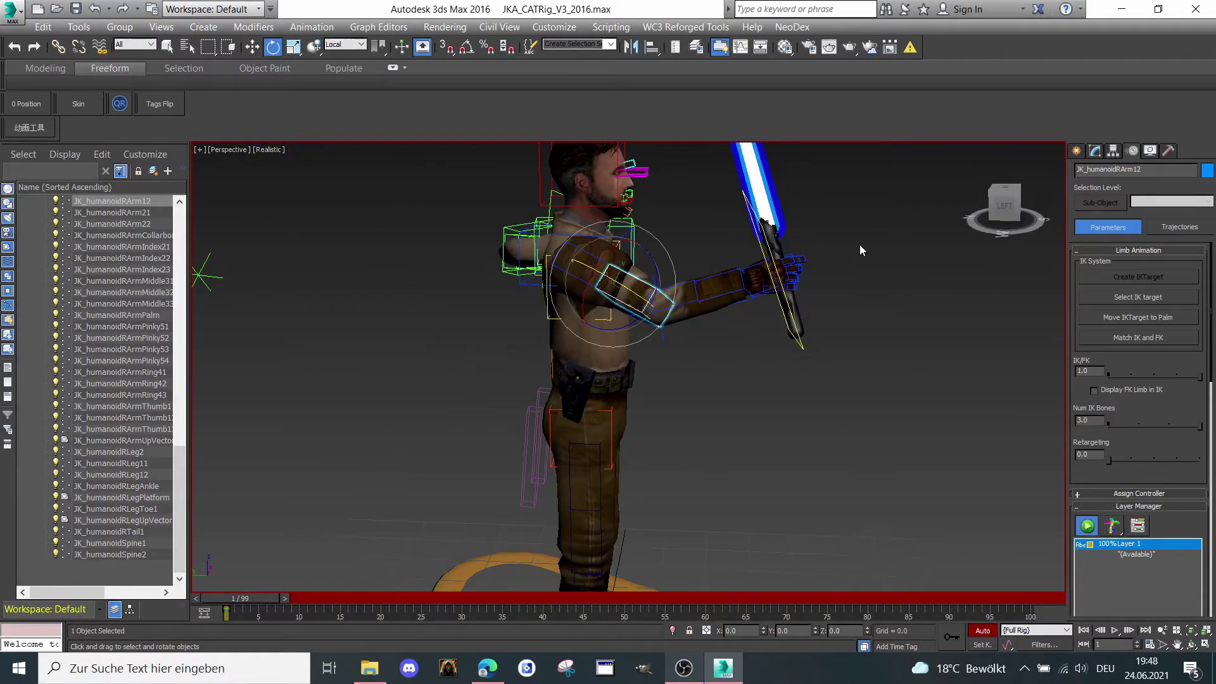
Match IK and FK on the right arm and set its IK/FK value to 0.0
left_click_drag(976, 219, 971, 216)
left_click(971, 215)
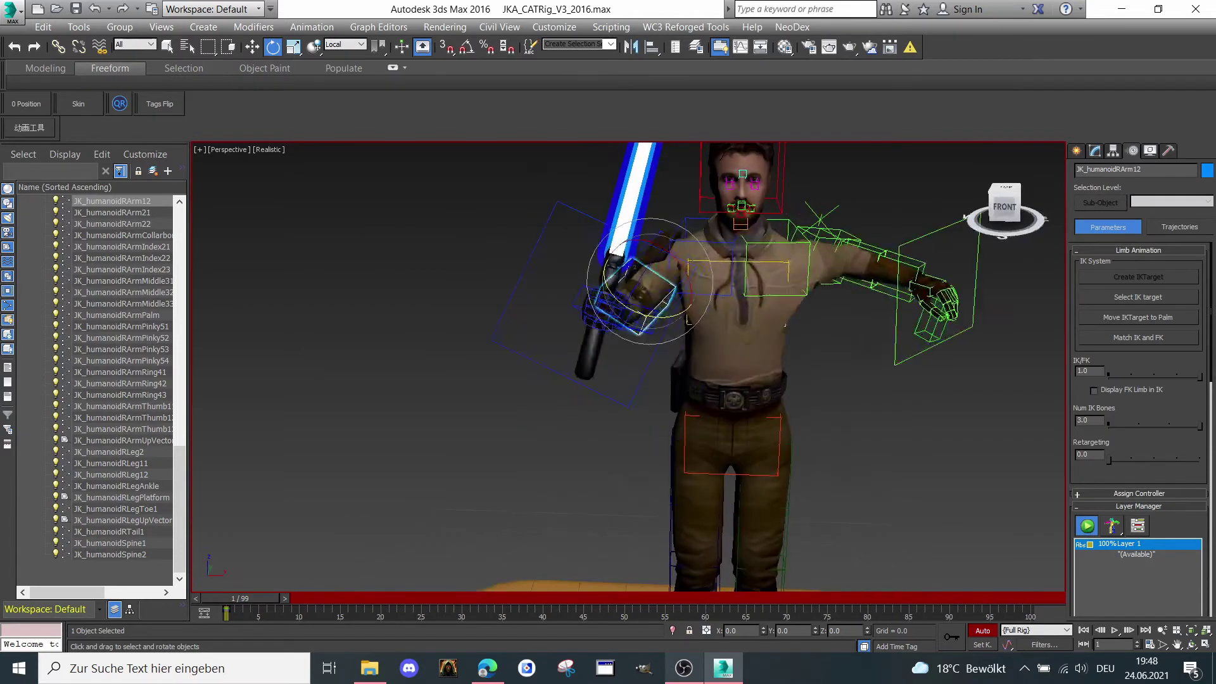
left_click_drag(1006, 206, 1090, 216)
scroll(782, 278, "down", 1)
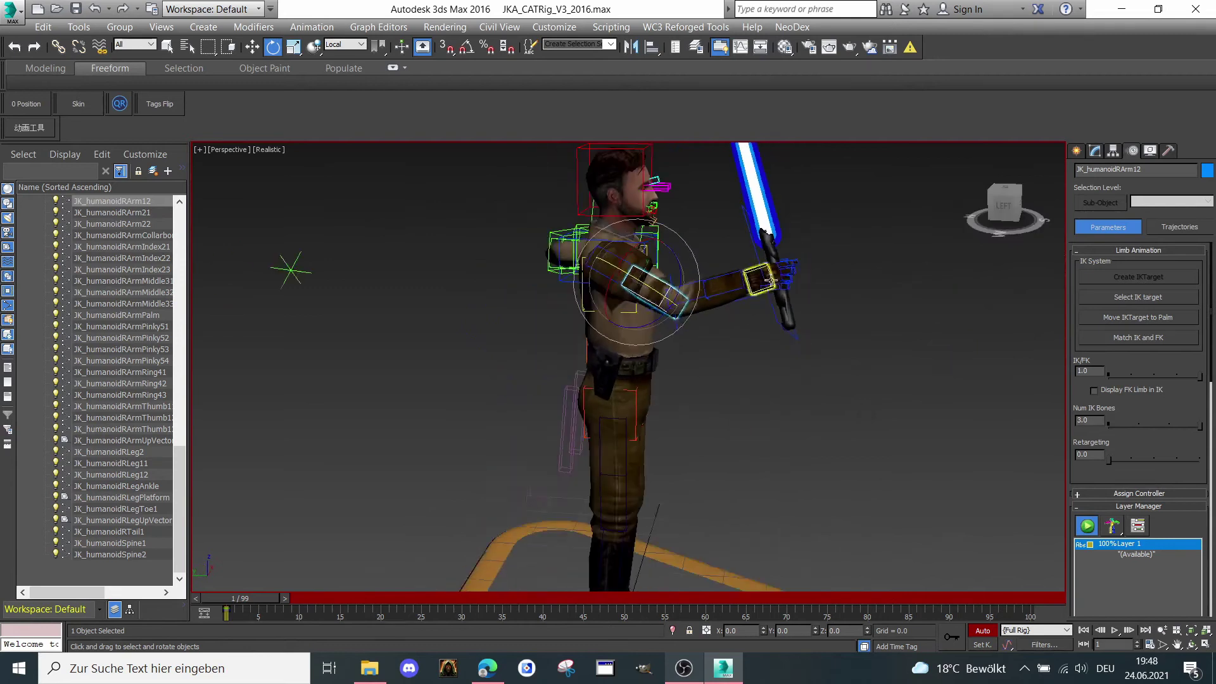
left_click_drag(995, 206, 1002, 203)
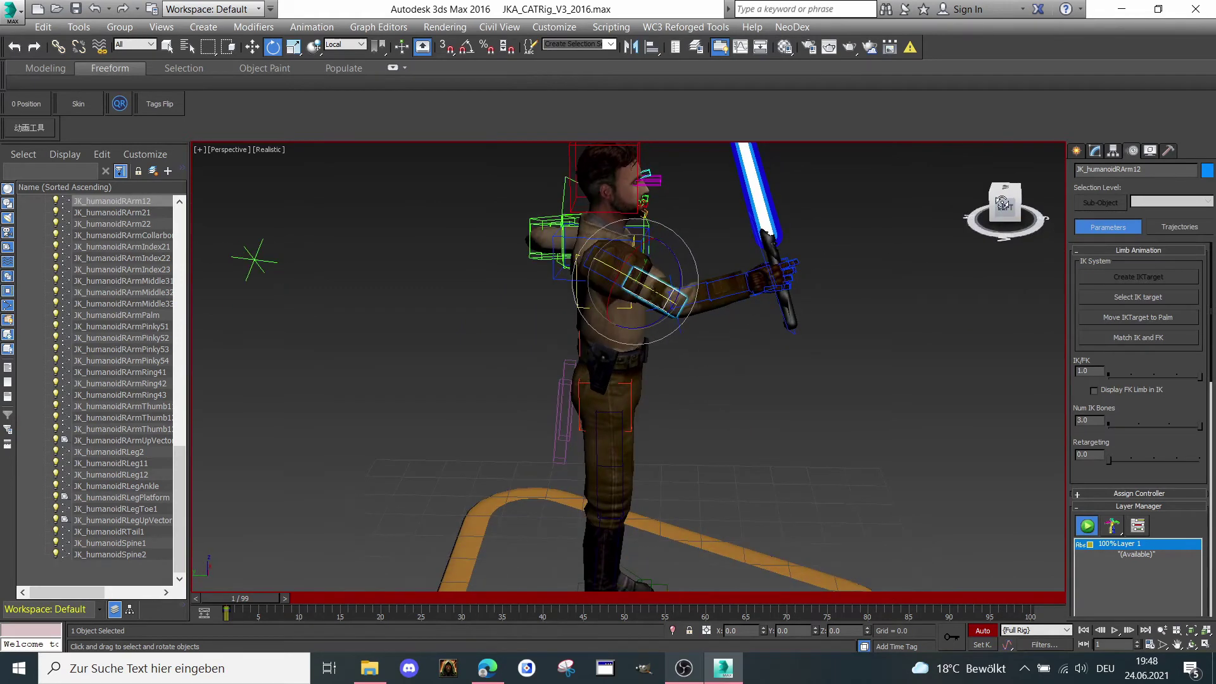
left_click(1134, 337)
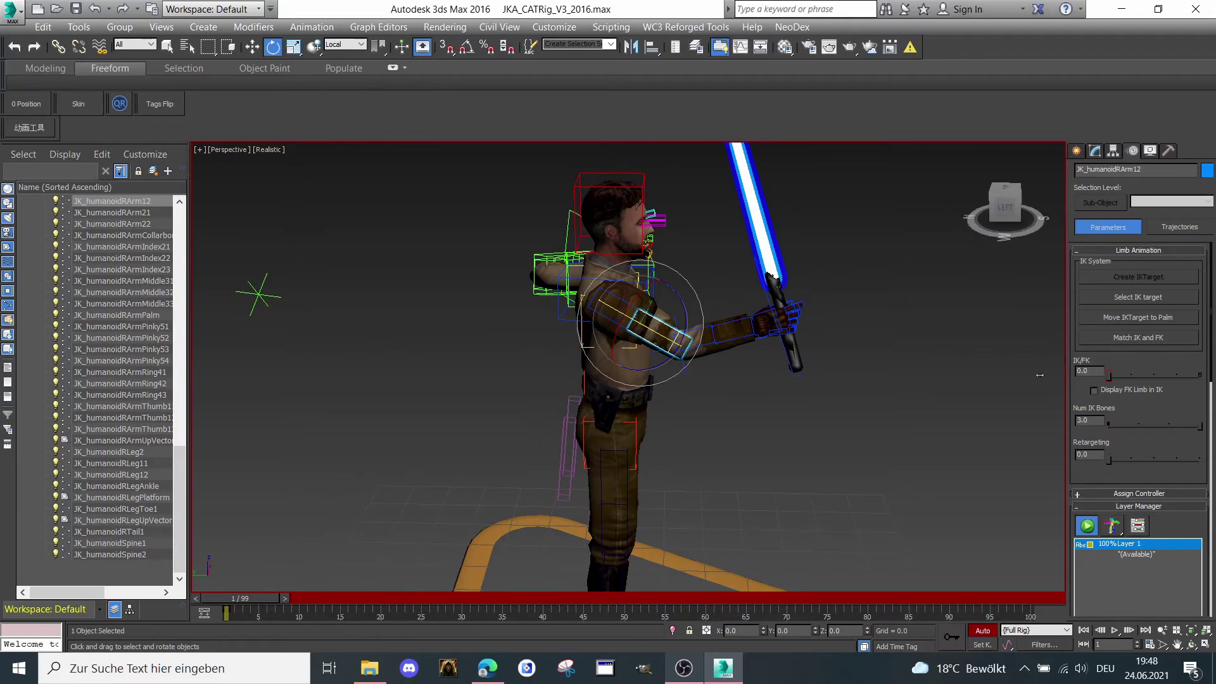
left_click_drag(994, 207, 909, 210)
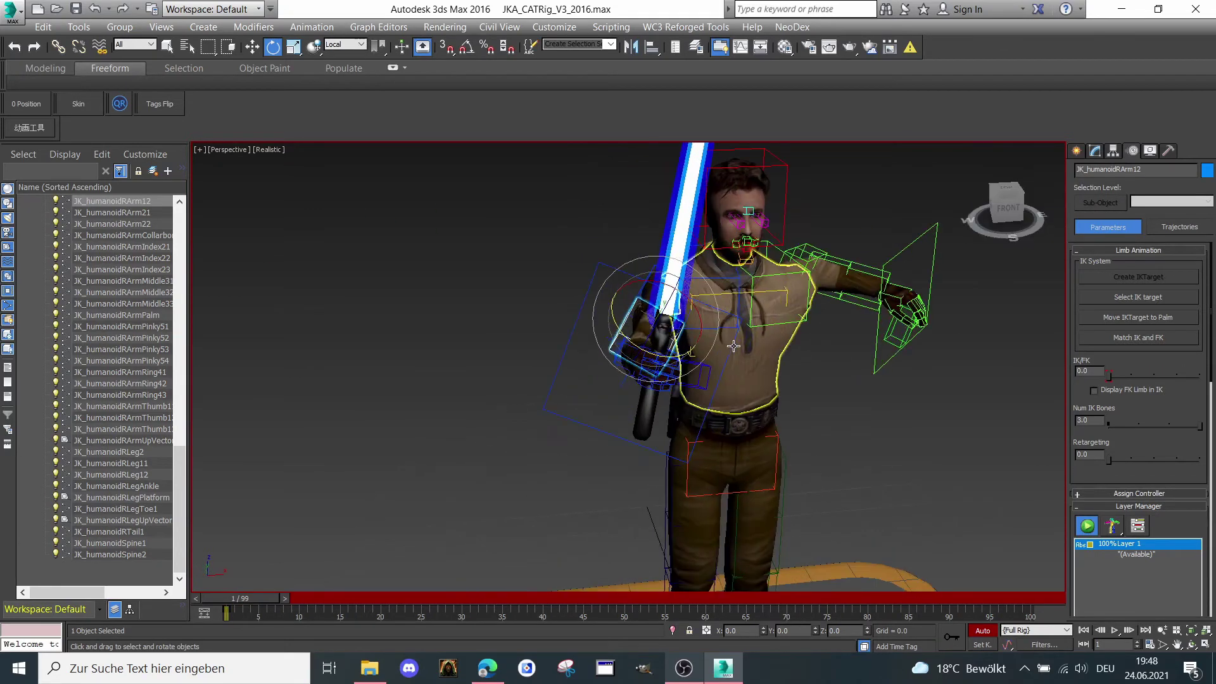
Move the right arm's IK target closer to the body, to about X -17.4, Y -23.2, Z 79.4
left_click(731, 345)
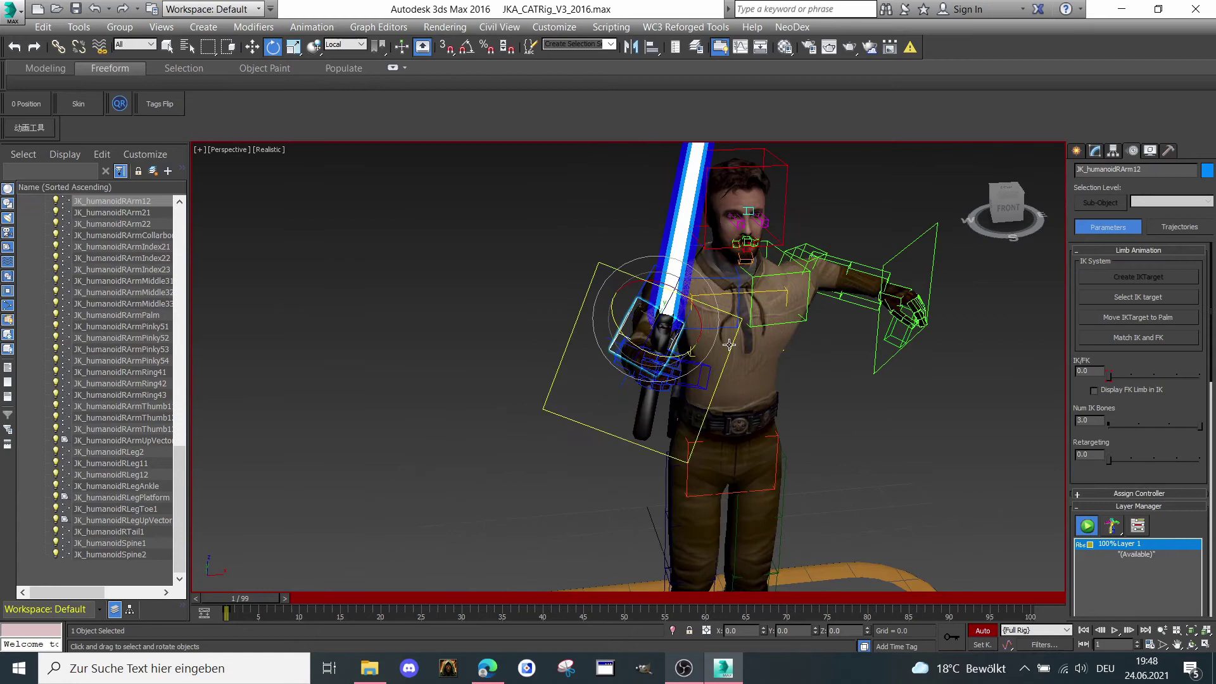
right_click(720, 252)
left_click(730, 265)
left_click_drag(642, 363, 730, 314)
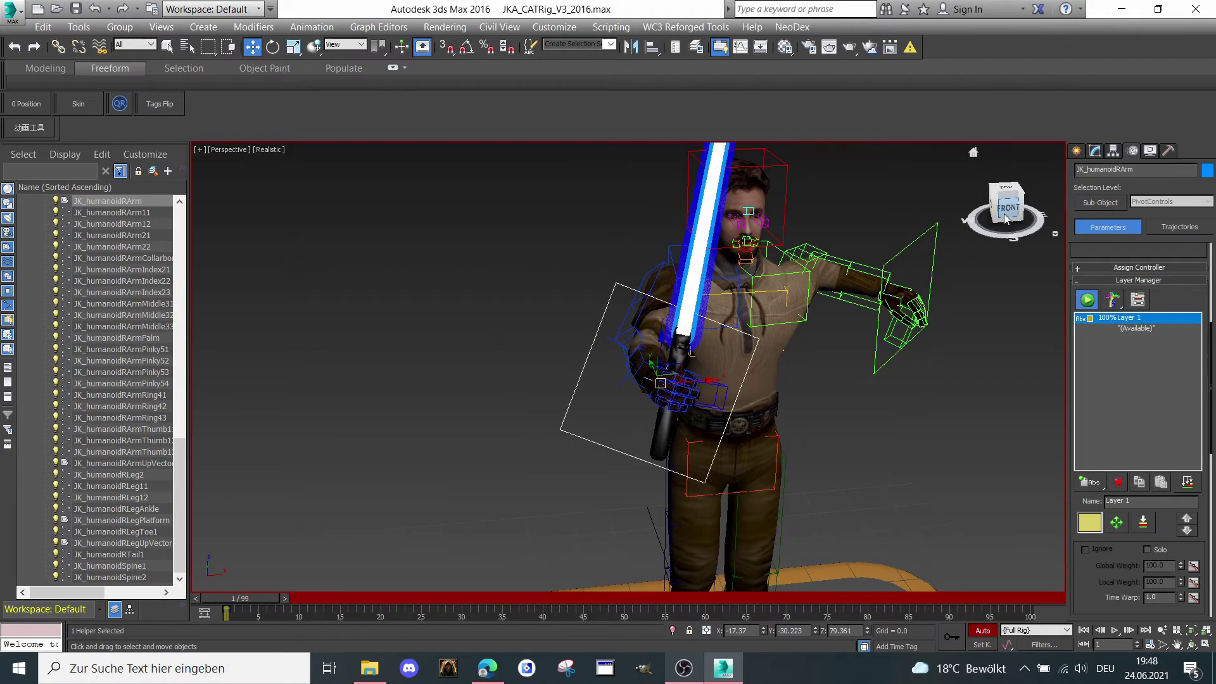
left_click_drag(1006, 213, 1040, 208)
left_click_drag(615, 378, 568, 373)
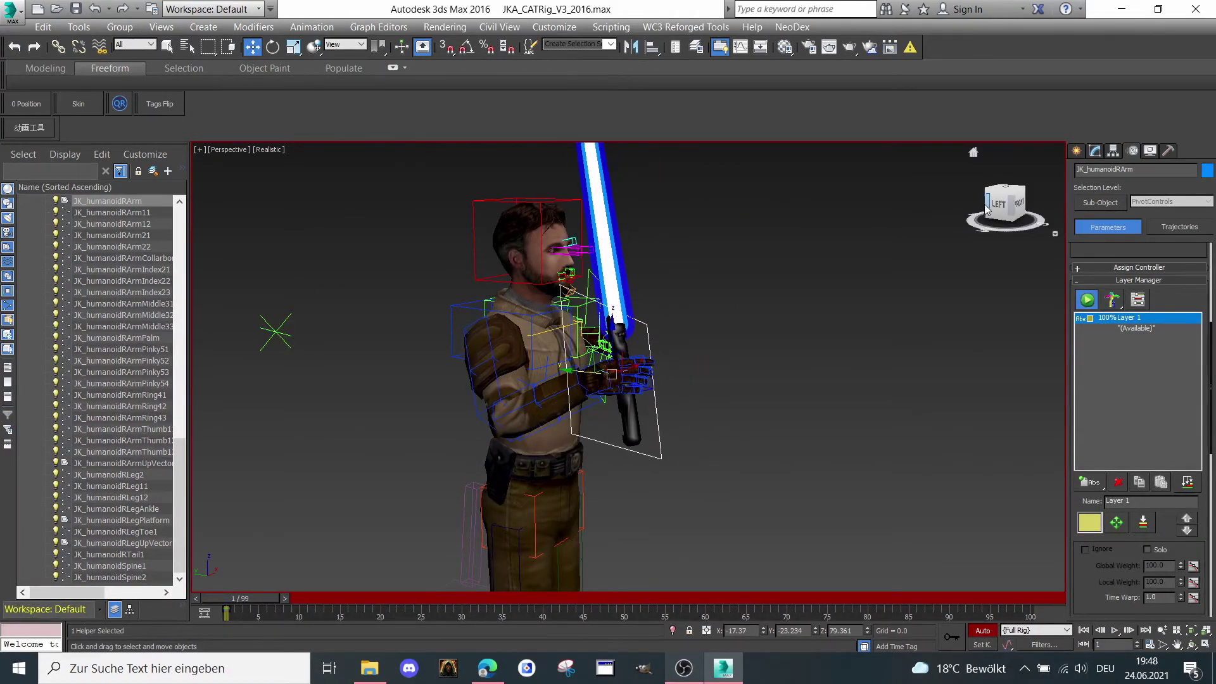
Examine the right arm's IK pose on the full character from front and three-quarter views
left_click_drag(1005, 209, 891, 256)
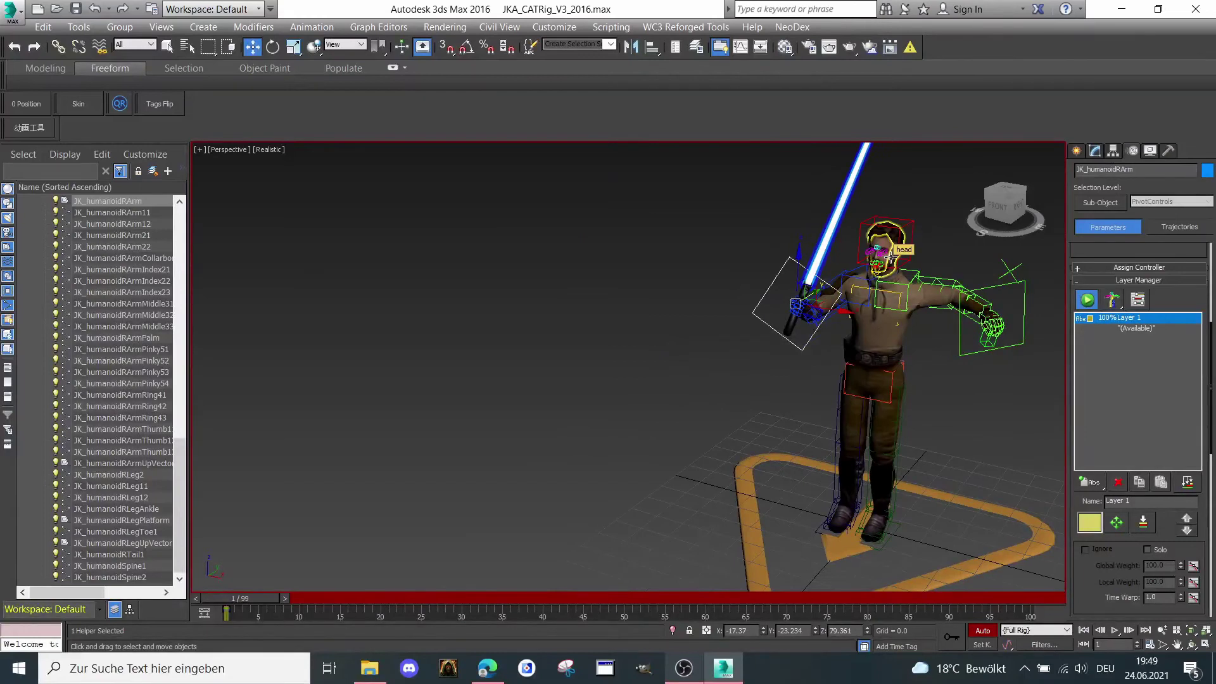
middle_click_drag(891, 246, 830, 231)
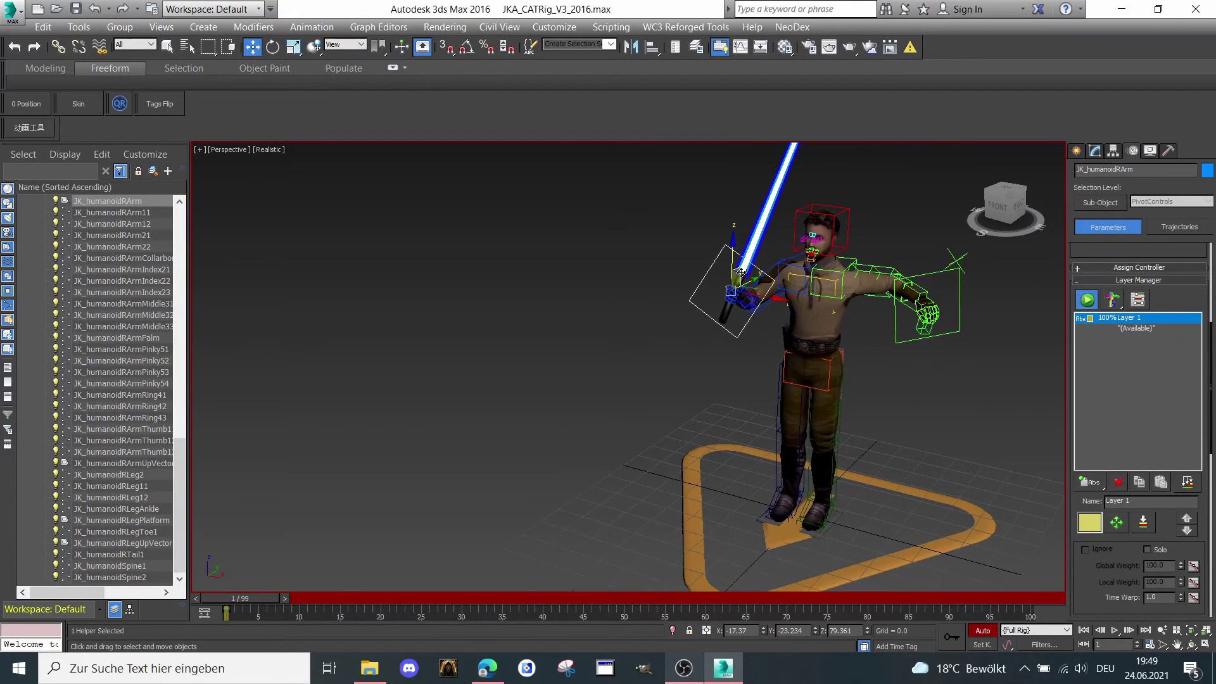
scroll(830, 231, "up", 2)
mouse_move(999, 213)
left_mouse_down()
mouse_move(1018, 214)
mouse_move(999, 195)
left_mouse_up()
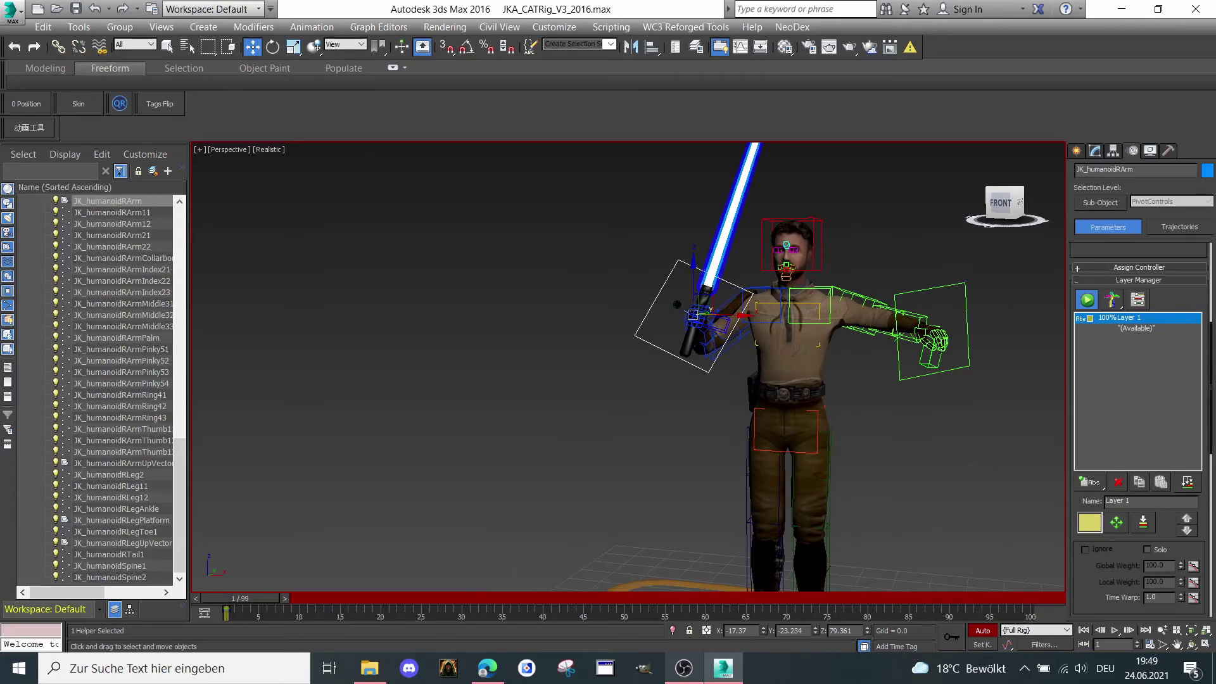
scroll(822, 436, "down", 2)
middle_click_drag(822, 436, 692, 323)
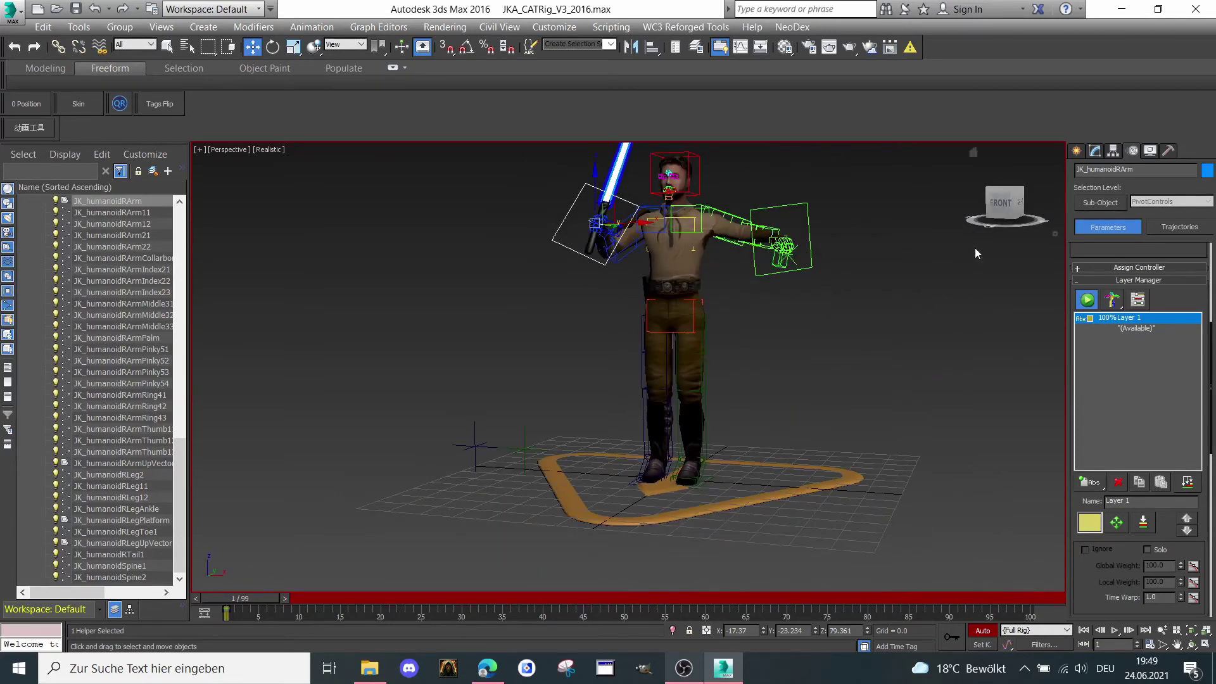
left_click_drag(1010, 209, 992, 208)
scroll(813, 262, "up", 3)
Try the Placement tool on the right arm's IK target, and switch to the Scale tool instead
right_click(764, 303)
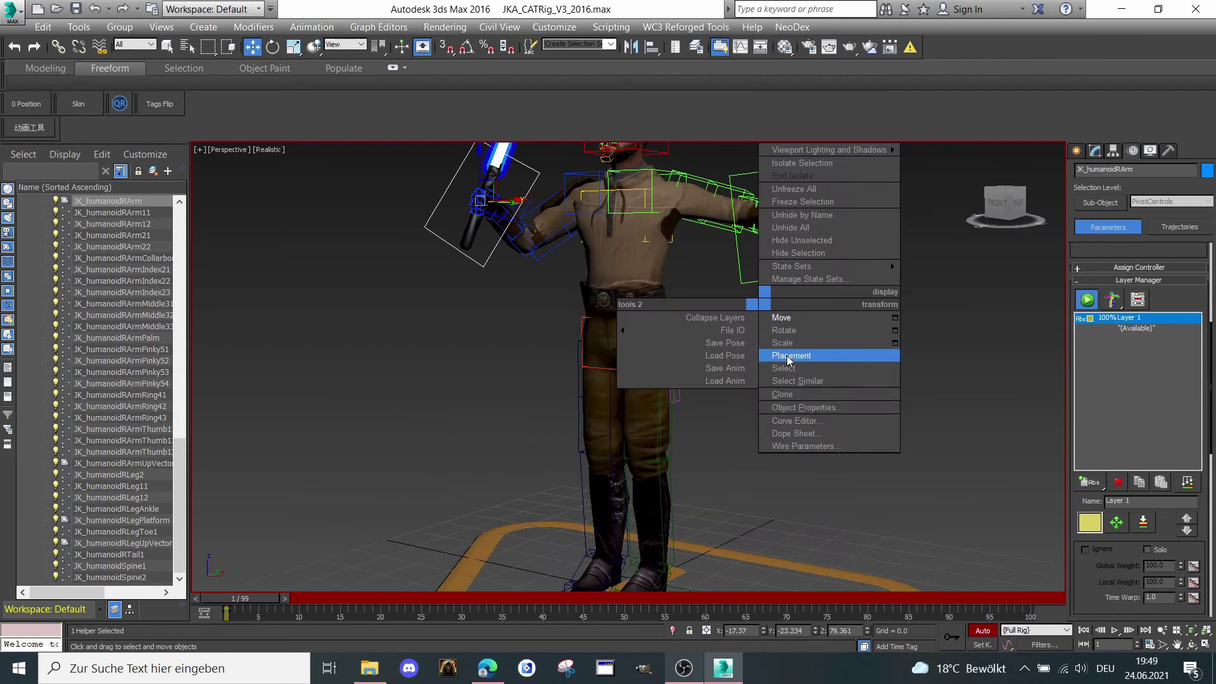
left_click(787, 353)
right_click(790, 363)
left_click(804, 403)
right_click(805, 403)
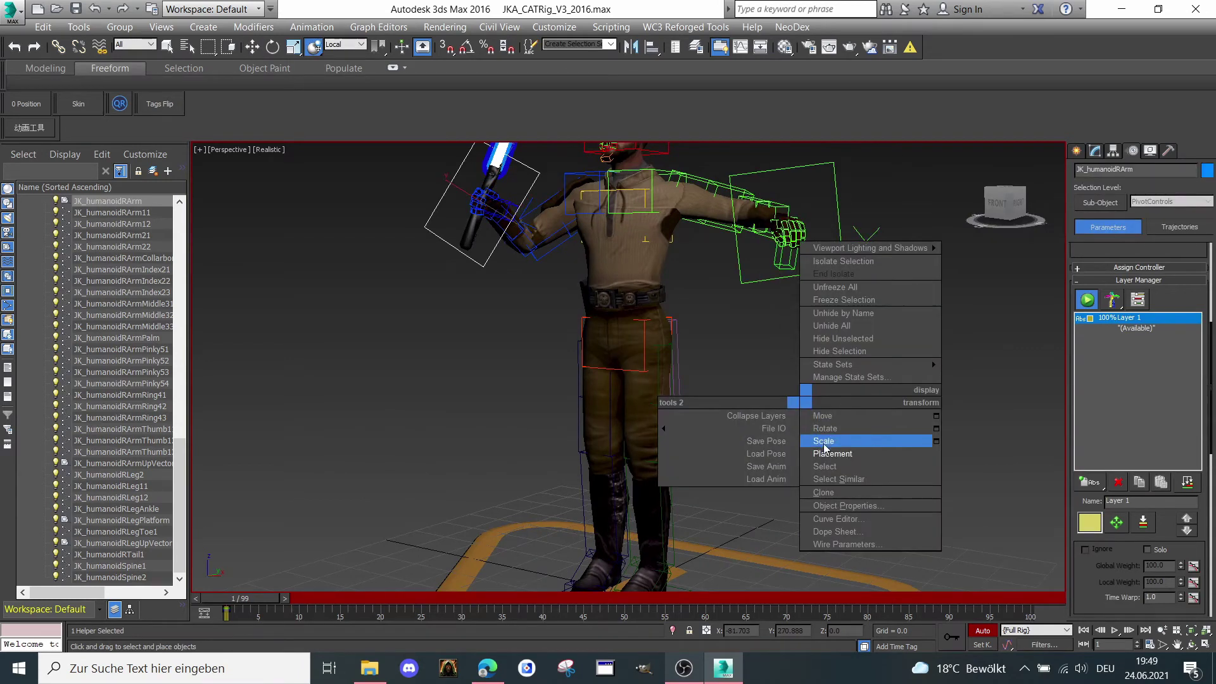
left_click(824, 442)
middle_click_drag(692, 226, 745, 387)
middle_click_drag(952, 295, 928, 203)
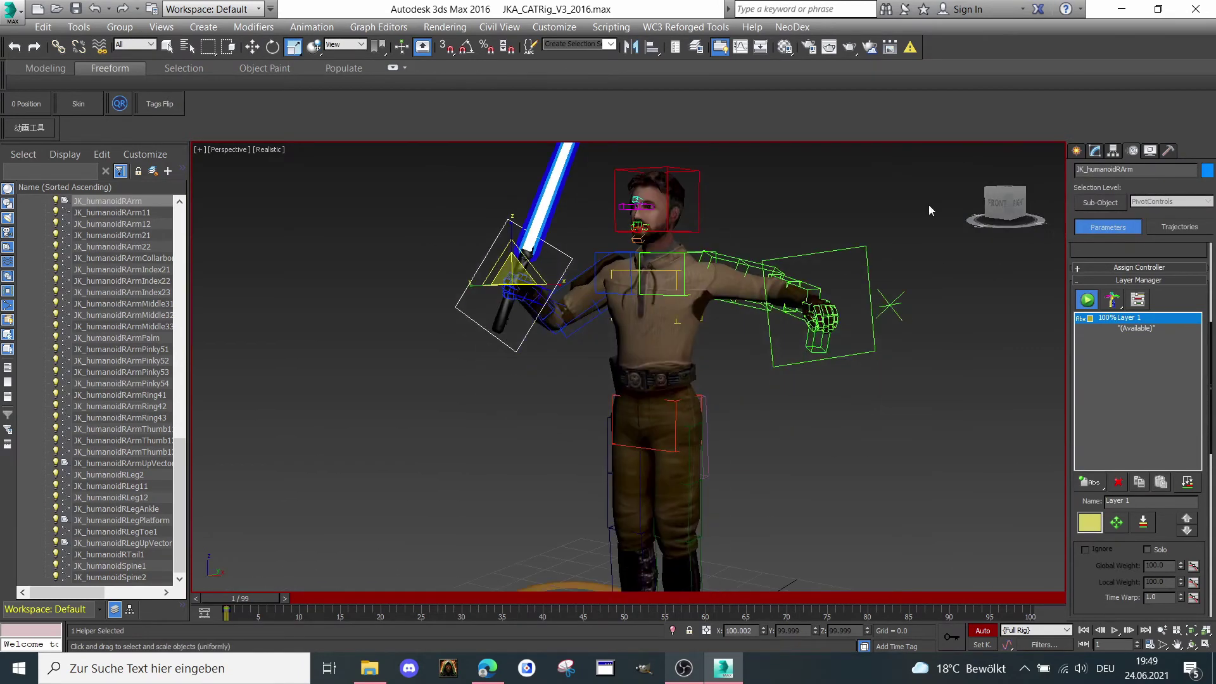
Clear the selection of the right arm's IK target and view the character's head and upper body from the front
left_click_drag(1001, 204, 1020, 213)
scroll(685, 217, "up", 3)
scroll(685, 216, "up", 3)
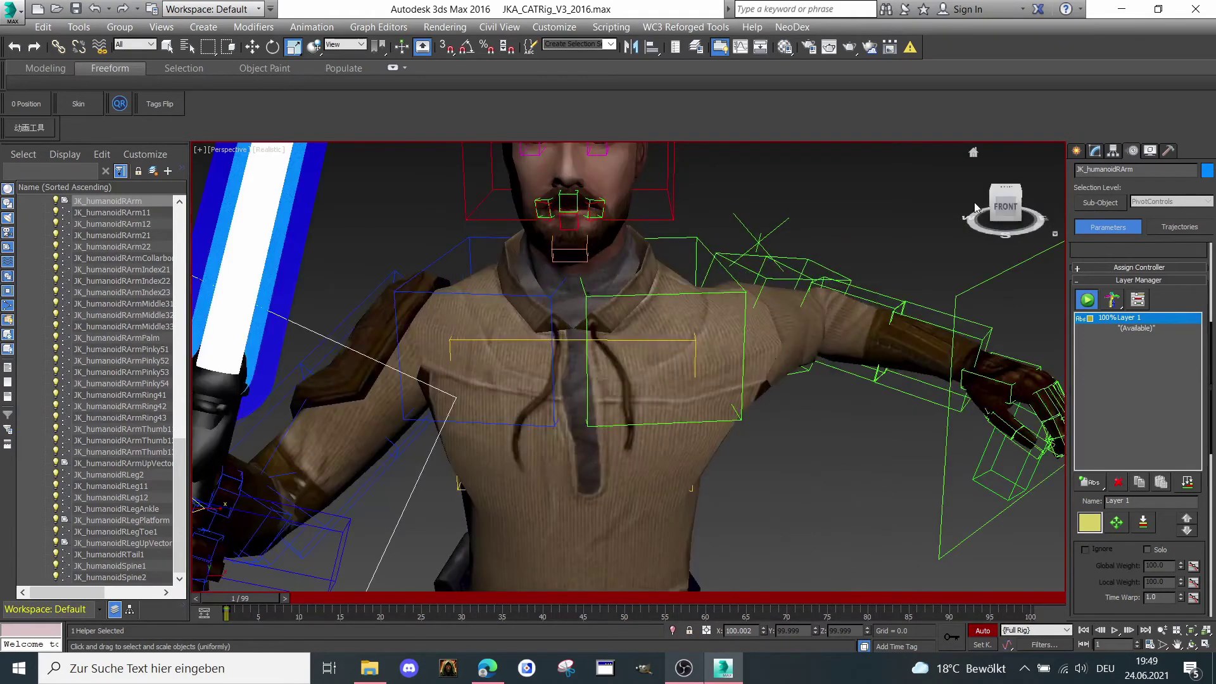
left_click(973, 196)
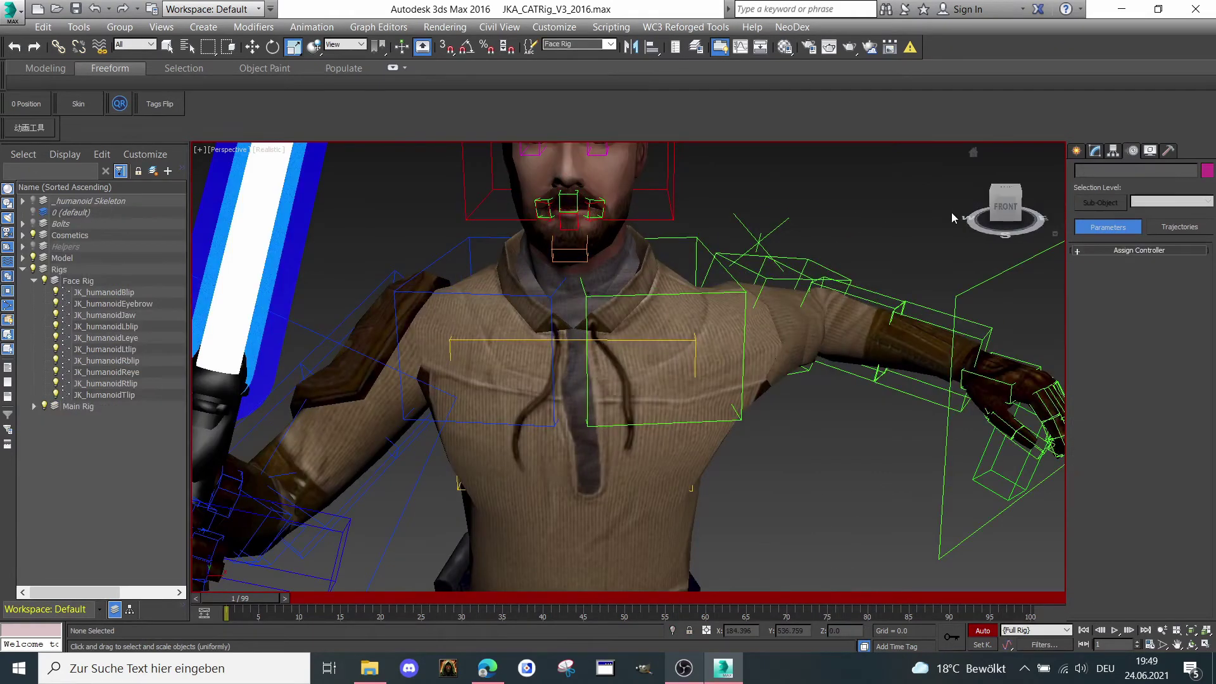
scroll(917, 198, "down", 2)
left_click_drag(1004, 207, 999, 203)
scroll(834, 279, "down", 1)
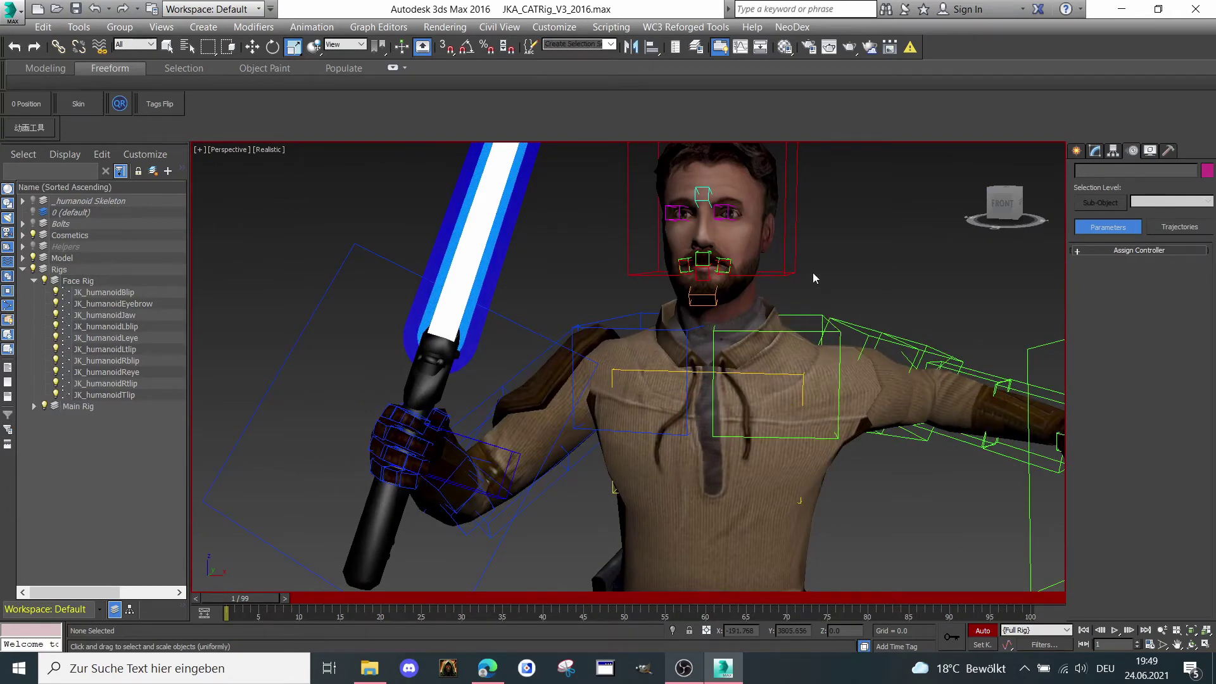
middle_click_drag(815, 278, 814, 336)
Rotate the left collarbone control in local coordinates to raise the character's left shoulder
left_click(811, 343)
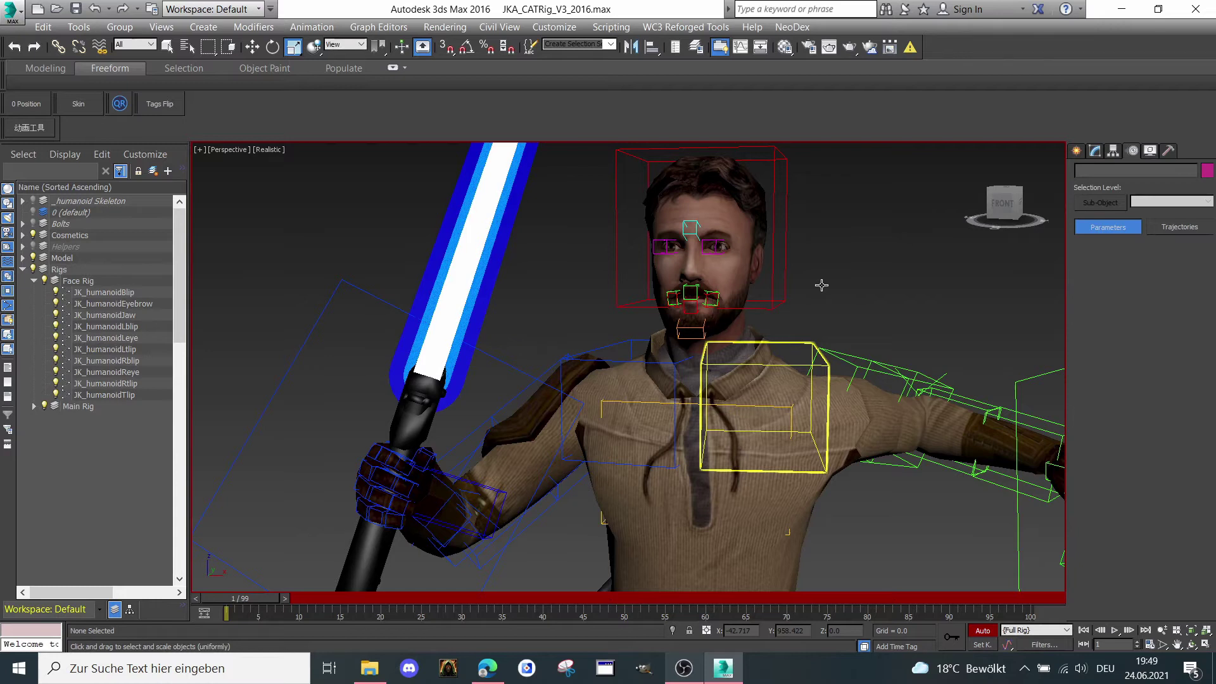
right_click(821, 285)
left_click(848, 324)
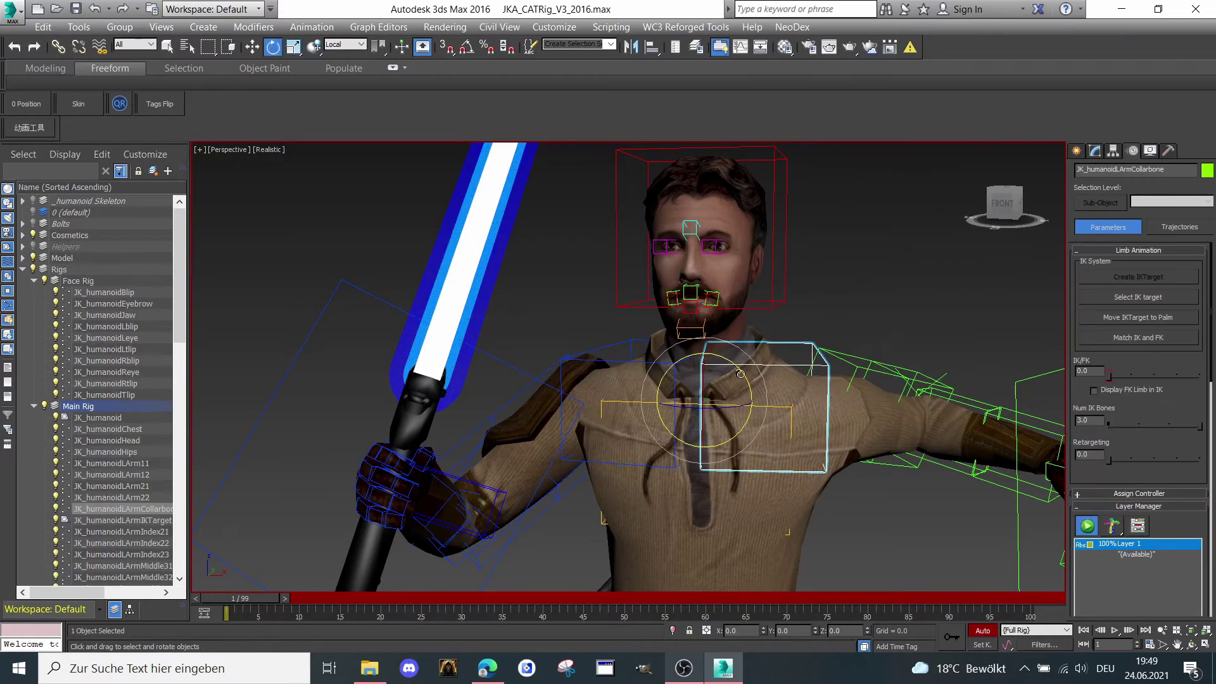
left_click_drag(740, 373, 750, 407)
Try moving the left collarbone along the Y axis and check it from the side and the front
key("w")
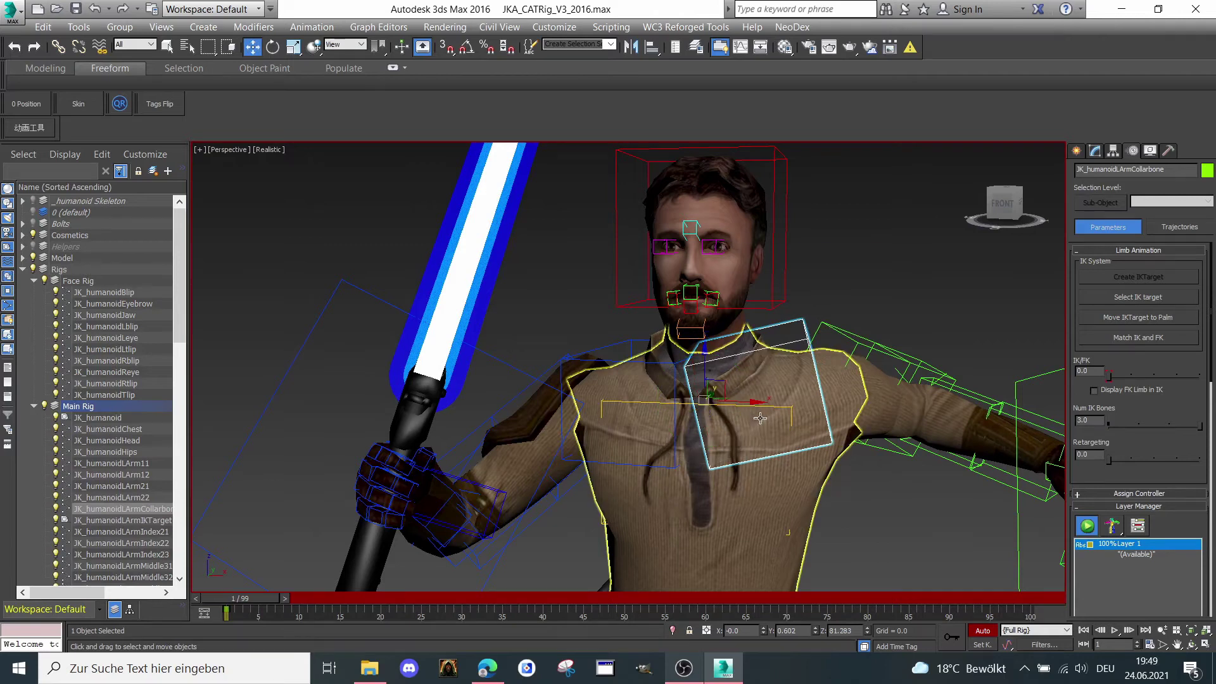
right_click(759, 418)
left_click(776, 424)
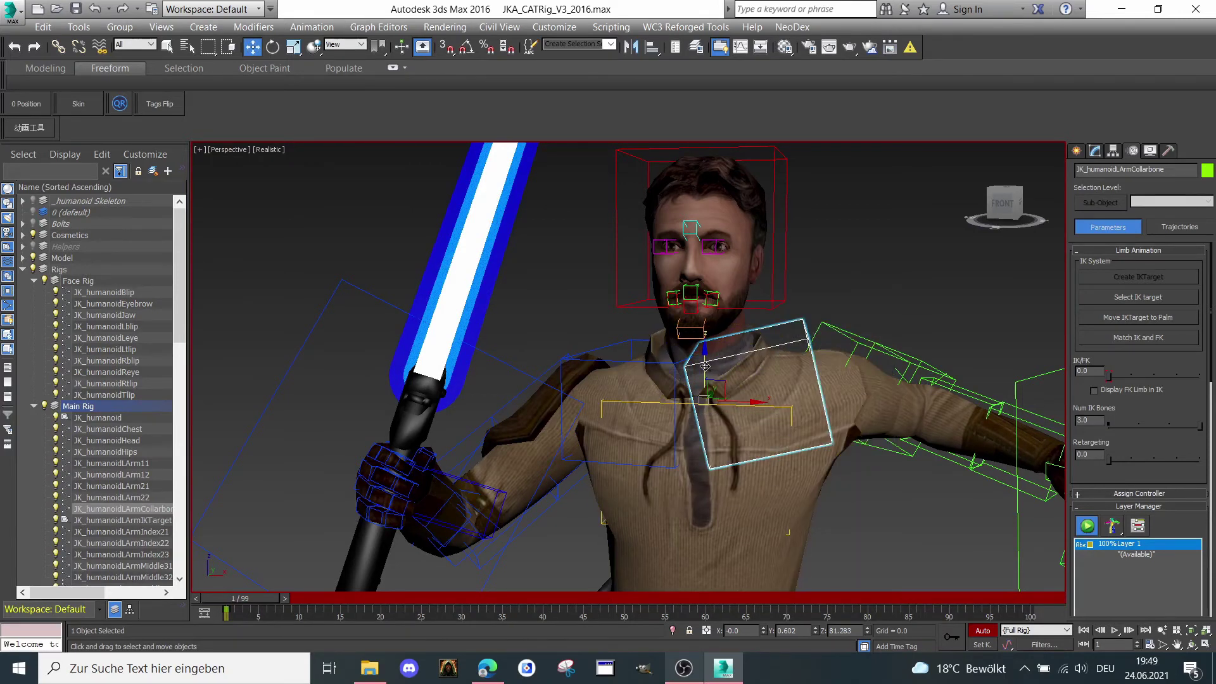
middle_click_drag(722, 413, 755, 372, "alt")
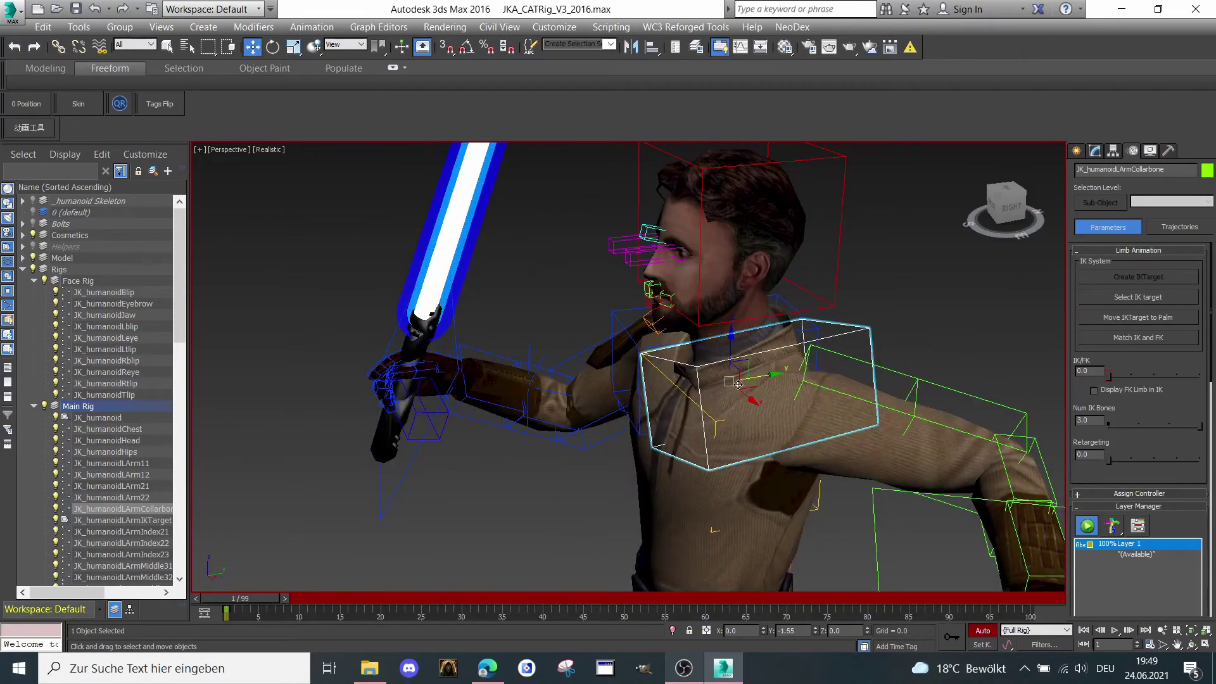
left_click(1013, 212)
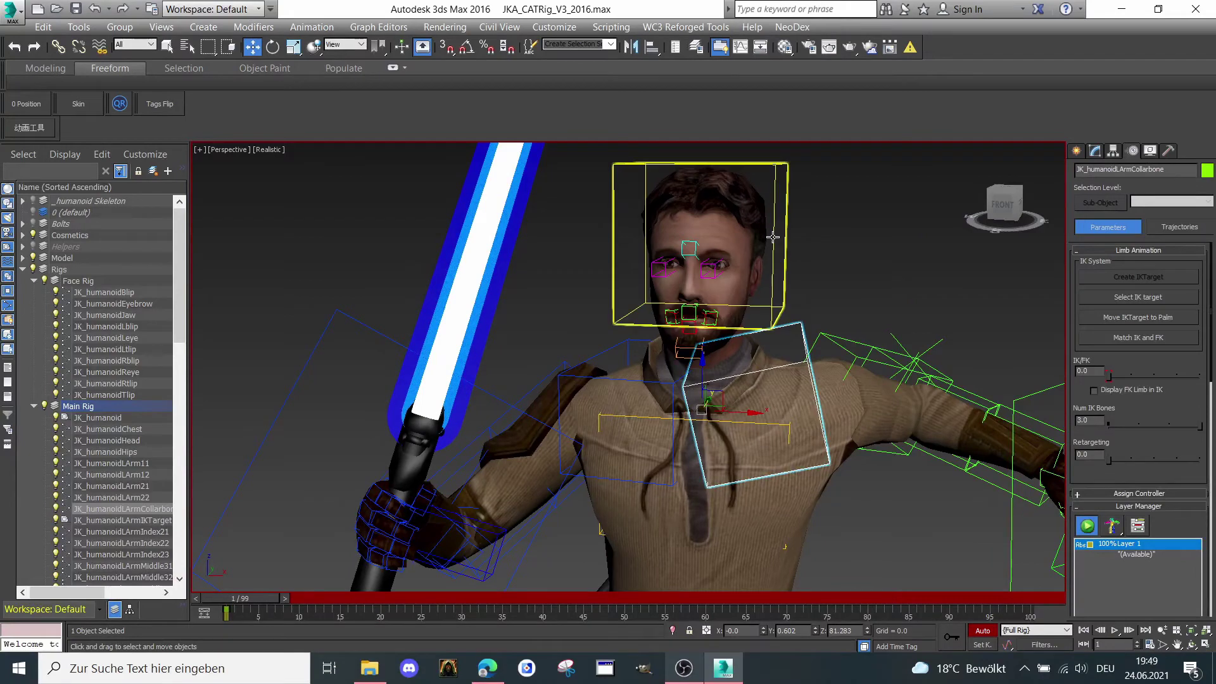
Move the head control slightly sideways, to about X 0.9, Y 0.6, Z 89.2
left_click(741, 292)
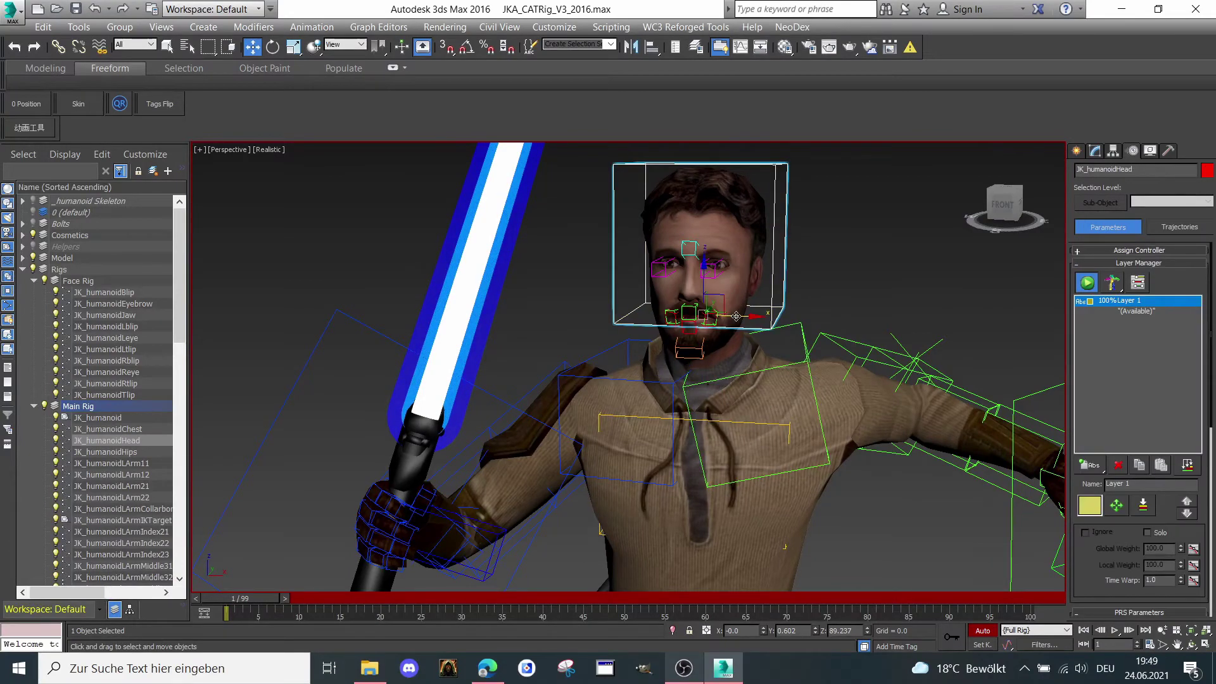
mouse_move(735, 316)
left_mouse_down()
mouse_move(703, 318)
mouse_move(733, 322)
left_mouse_up()
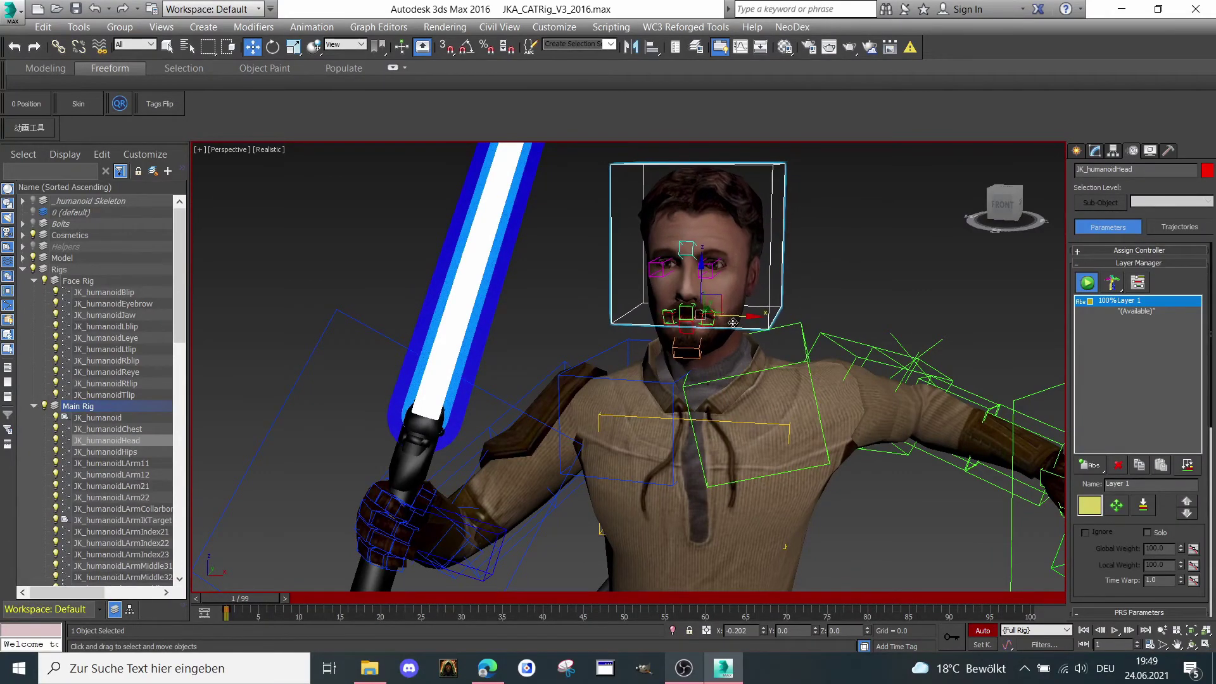
mouse_move(1013, 209)
left_mouse_down()
mouse_move(1045, 210)
mouse_move(1009, 206)
left_mouse_up()
left_click_drag(732, 314, 749, 335)
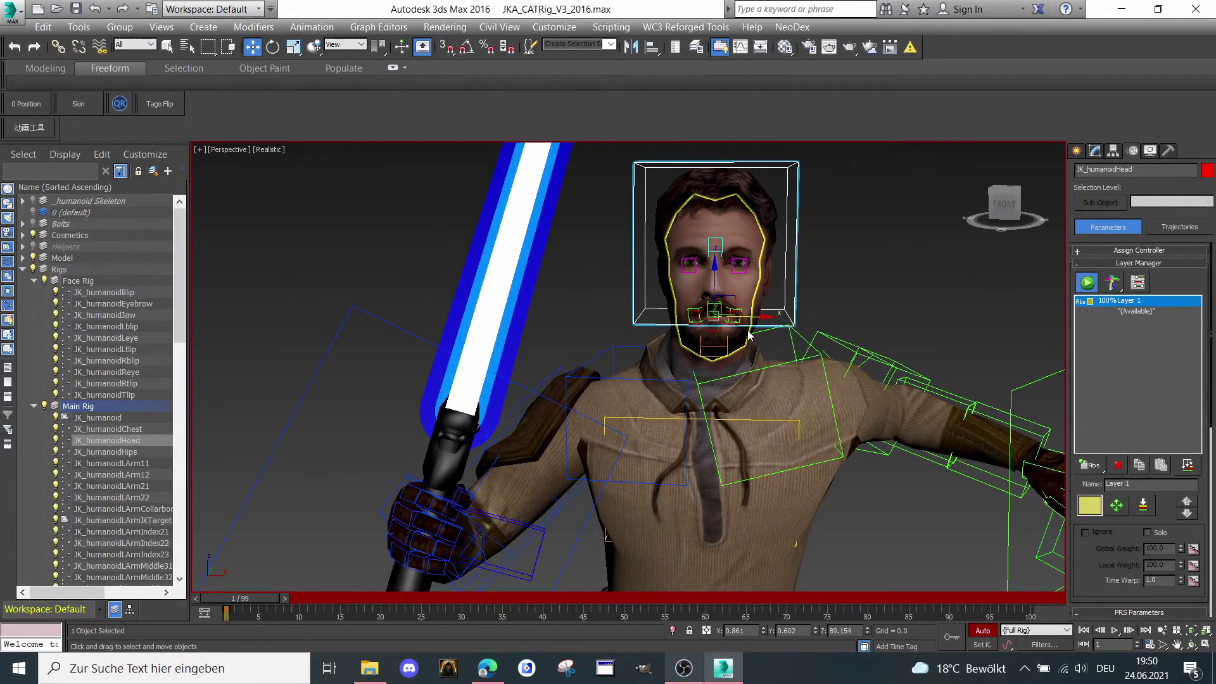
Switch the head control to the Rotate tool and try turning the head
right_click(765, 357)
left_click(788, 377)
right_click(767, 355)
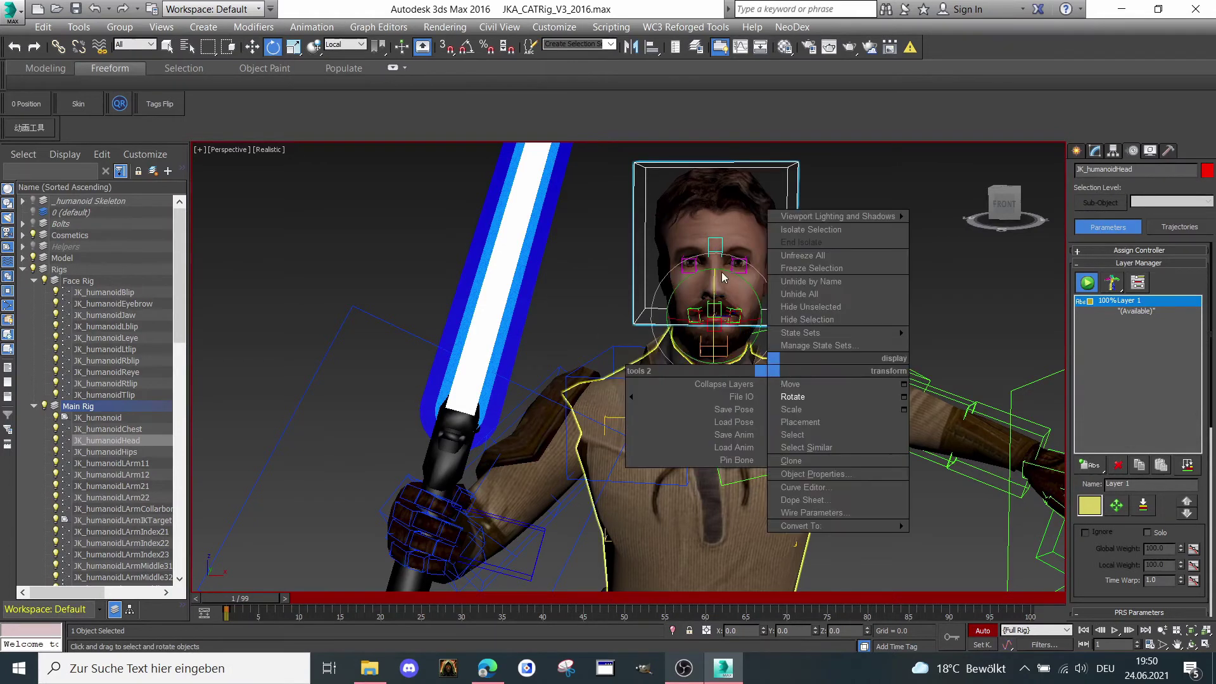
left_click(721, 273)
left_click_drag(731, 276, 748, 252)
Rotate the eyebrow control on the forehead and switch to the Move tool for it
scroll(747, 251, "up", 6)
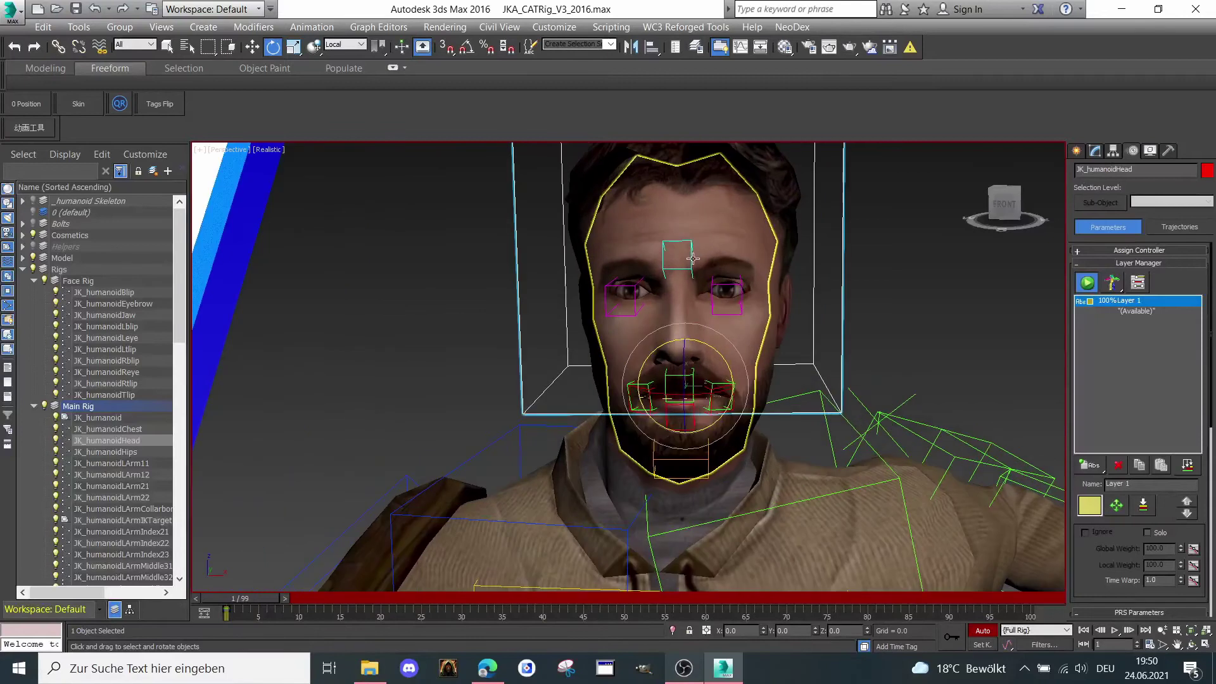
left_click(689, 258)
scroll(694, 253, "up", 3)
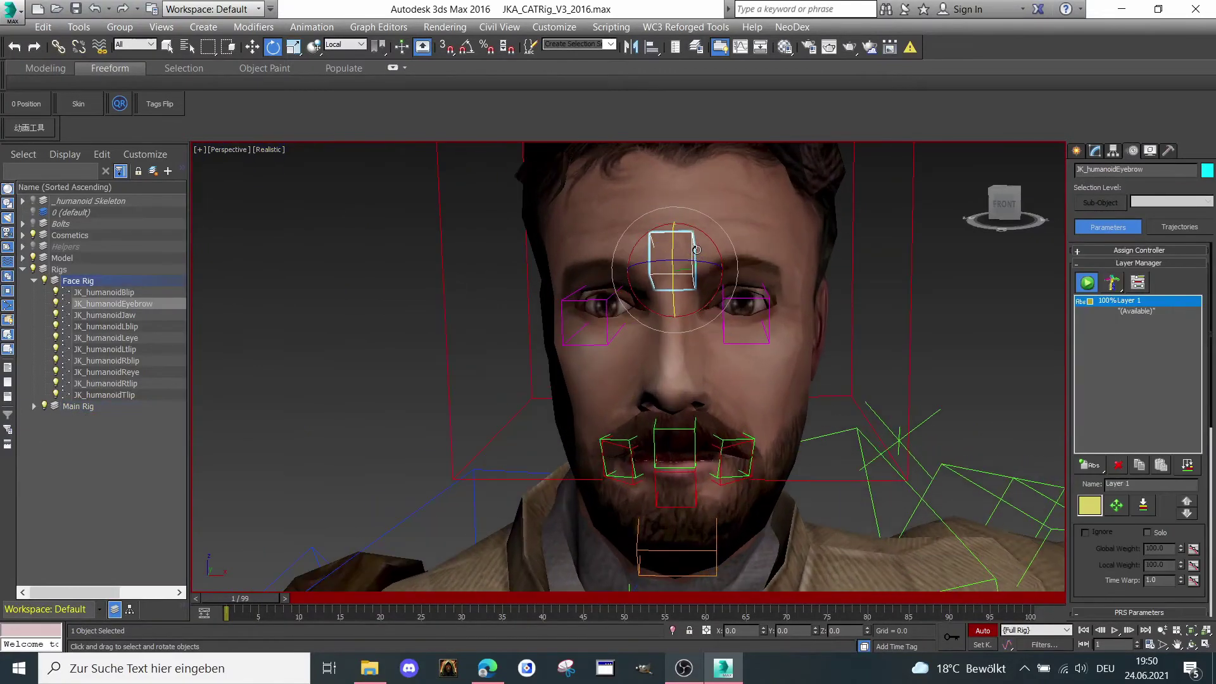
left_click_drag(711, 245, 676, 229)
right_click(727, 262)
left_click(732, 260)
scroll(740, 291, "up", 3)
Rotate the left eye control to change its gaze and return to the Move tool
left_click(751, 303)
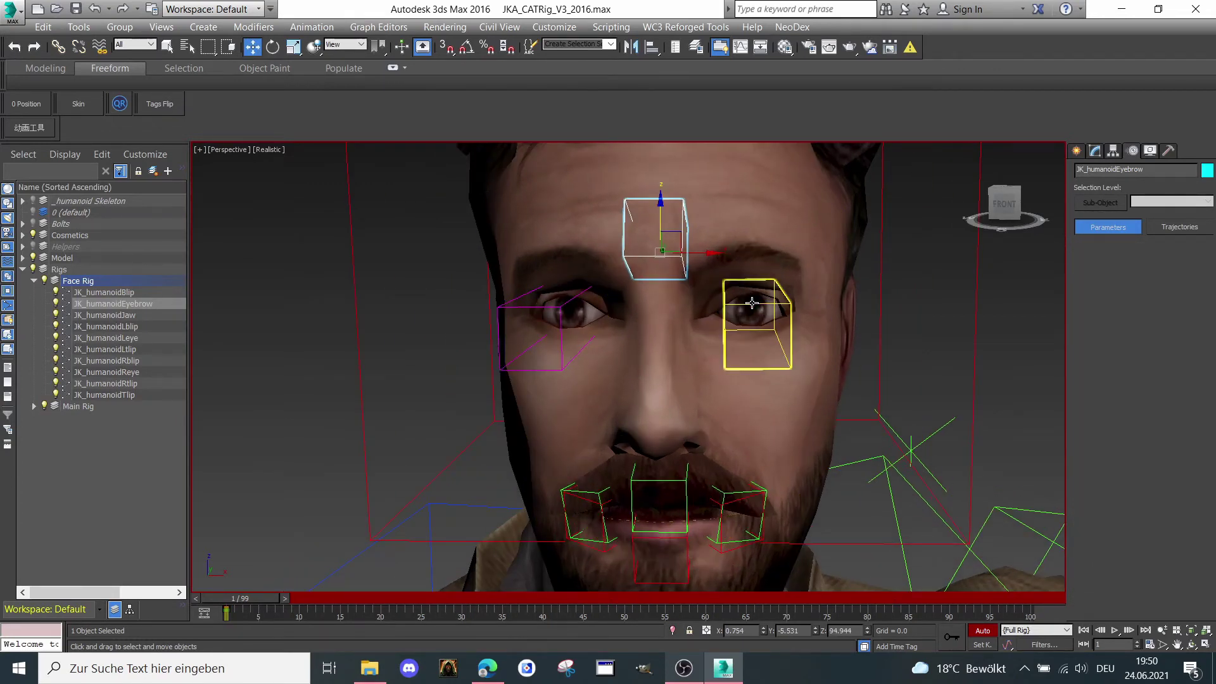
scroll(751, 303, "down", 1)
right_click(738, 293)
left_click(760, 329)
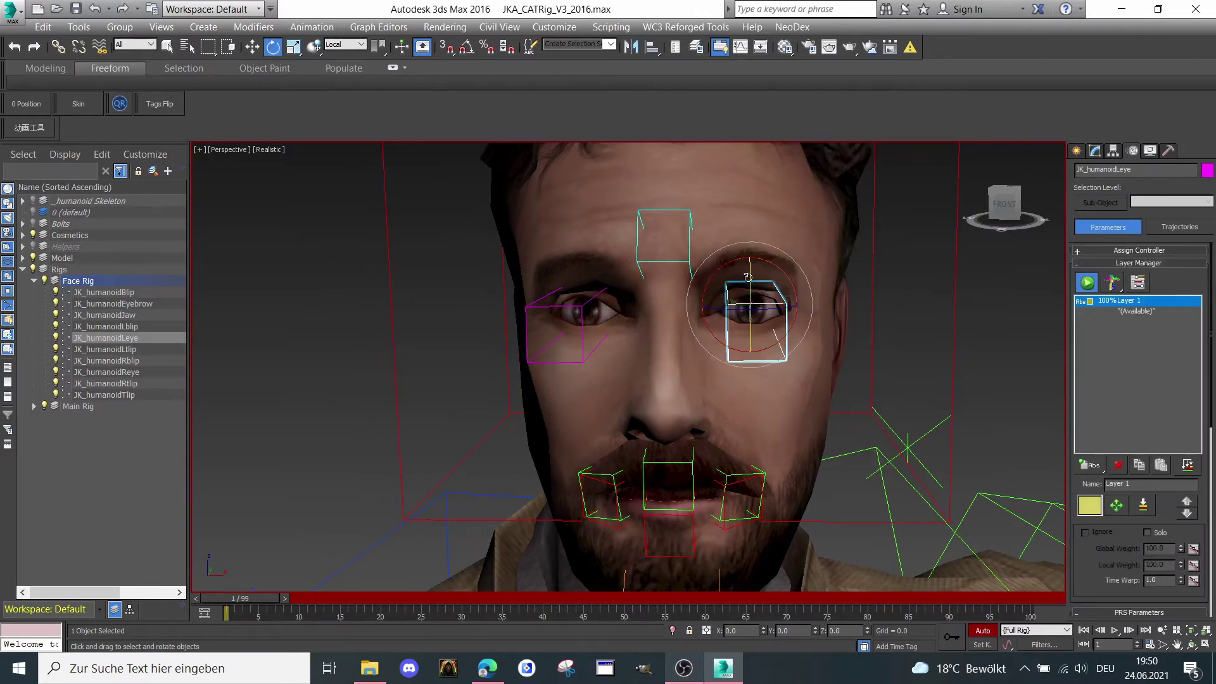
left_click_drag(747, 277, 752, 310)
key("w")
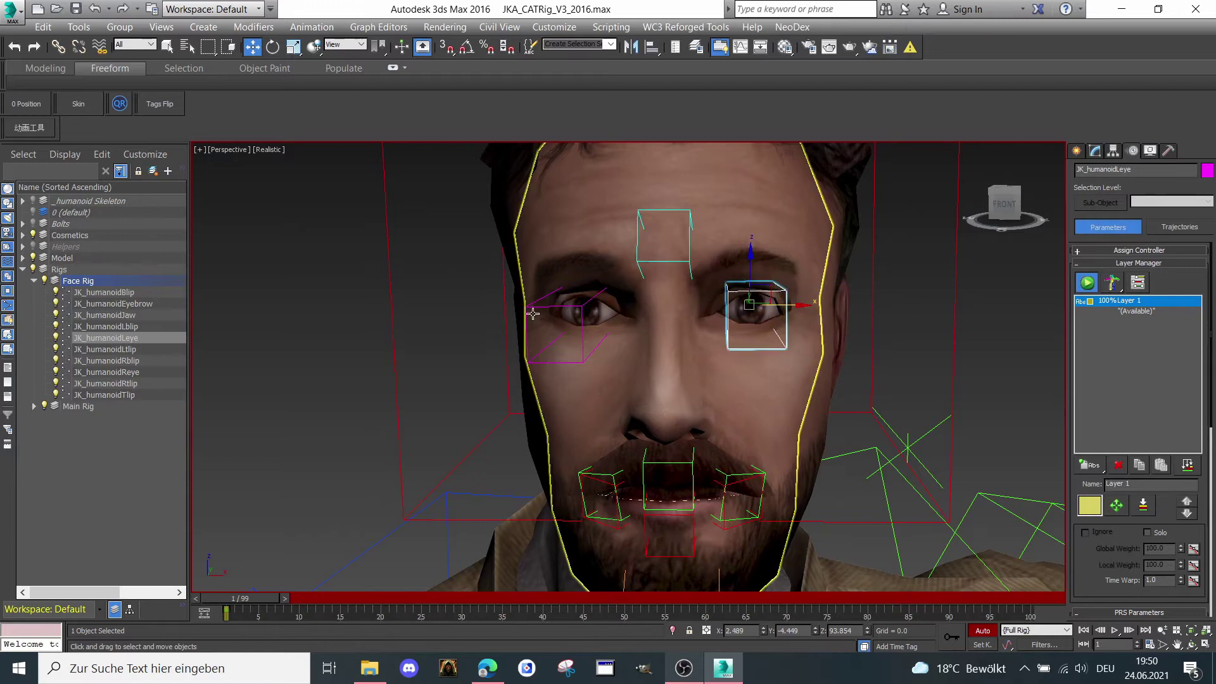
Rotate the right eye control slightly to adjust its gaze
left_click(580, 316)
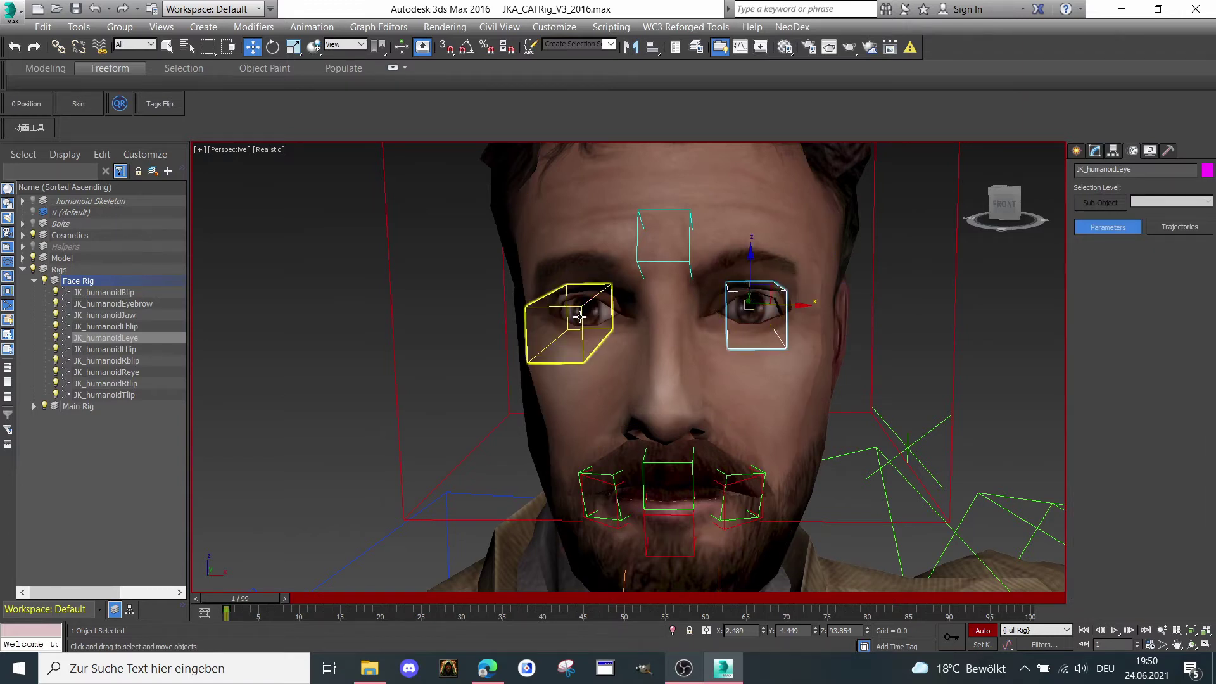
right_click(598, 253)
left_click(619, 275)
mouse_move(586, 288)
left_mouse_down()
mouse_move(584, 317)
mouse_move(586, 298)
left_mouse_up()
Undo a trial rotation of the upper lip control and raise the control to about Z 90.7
middle_click_drag(726, 396, 727, 323)
scroll(728, 322, "up", 1)
middle_click_drag(679, 416, 647, 365)
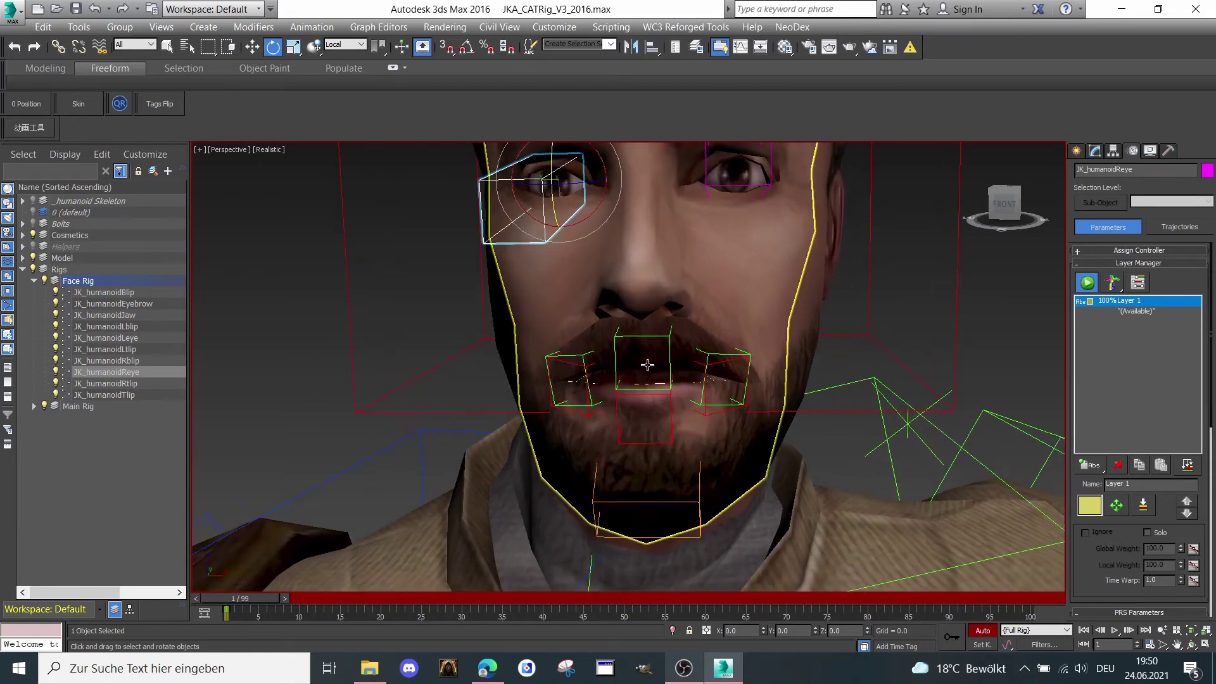
left_click(665, 330)
left_click_drag(647, 329, 642, 313)
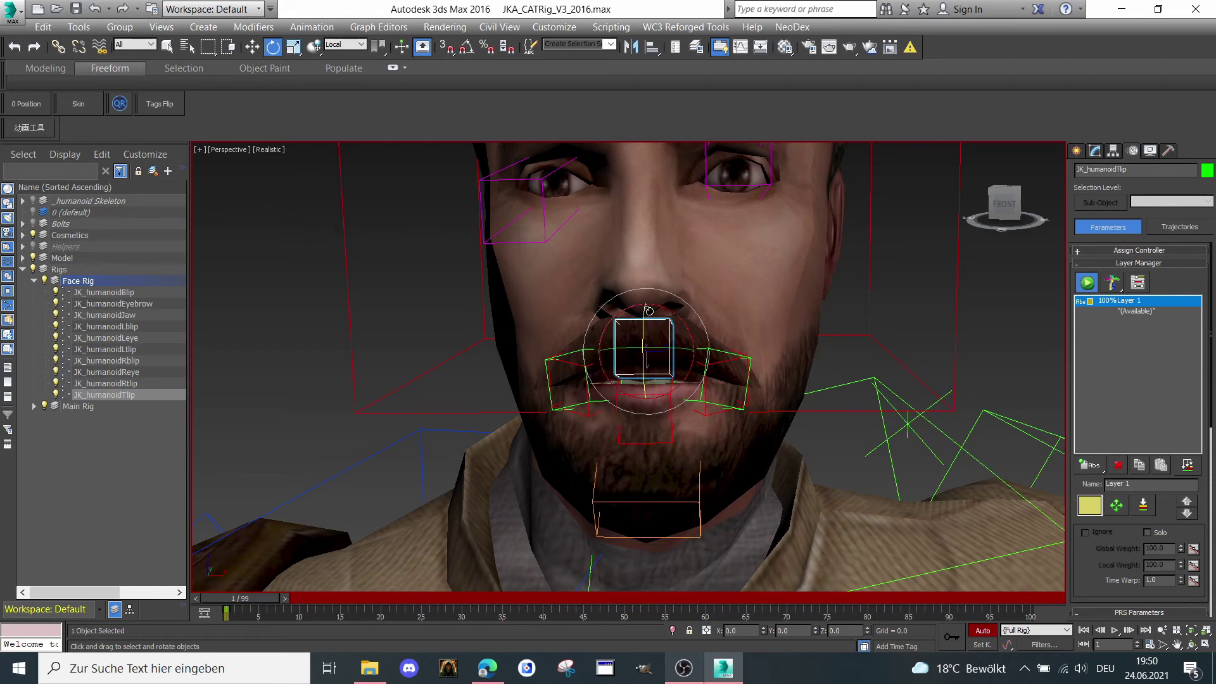
key("ctrl+z")
right_click(652, 313)
left_click(660, 325)
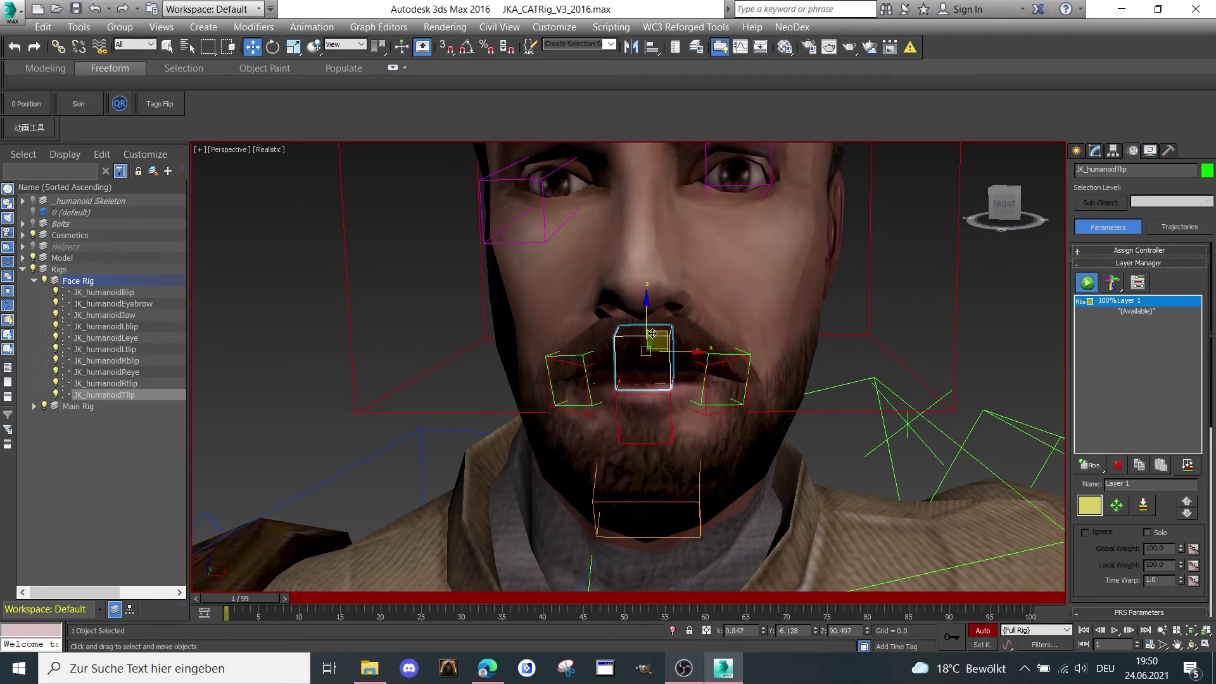
left_click_drag(645, 325, 644, 316)
Select the jaw control and rotate it about 5 degrees around Y to open the mouth
middle_click_drag(692, 333, 670, 237)
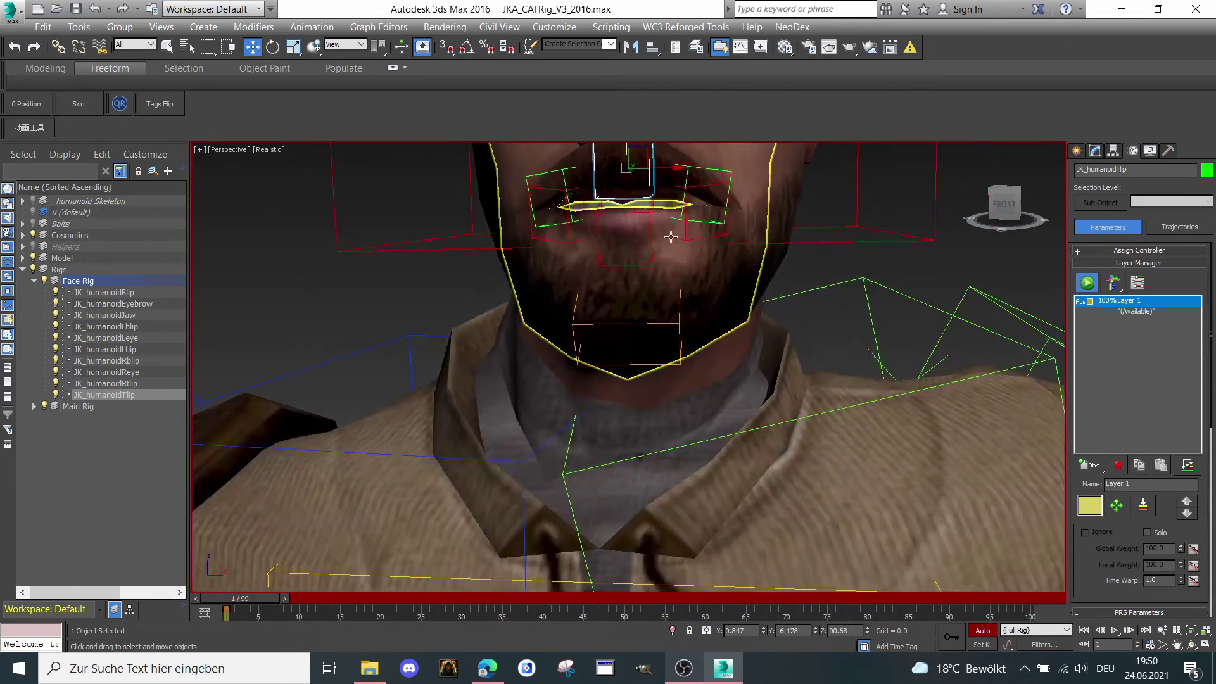
left_click(678, 323)
scroll(678, 308, "down", 1)
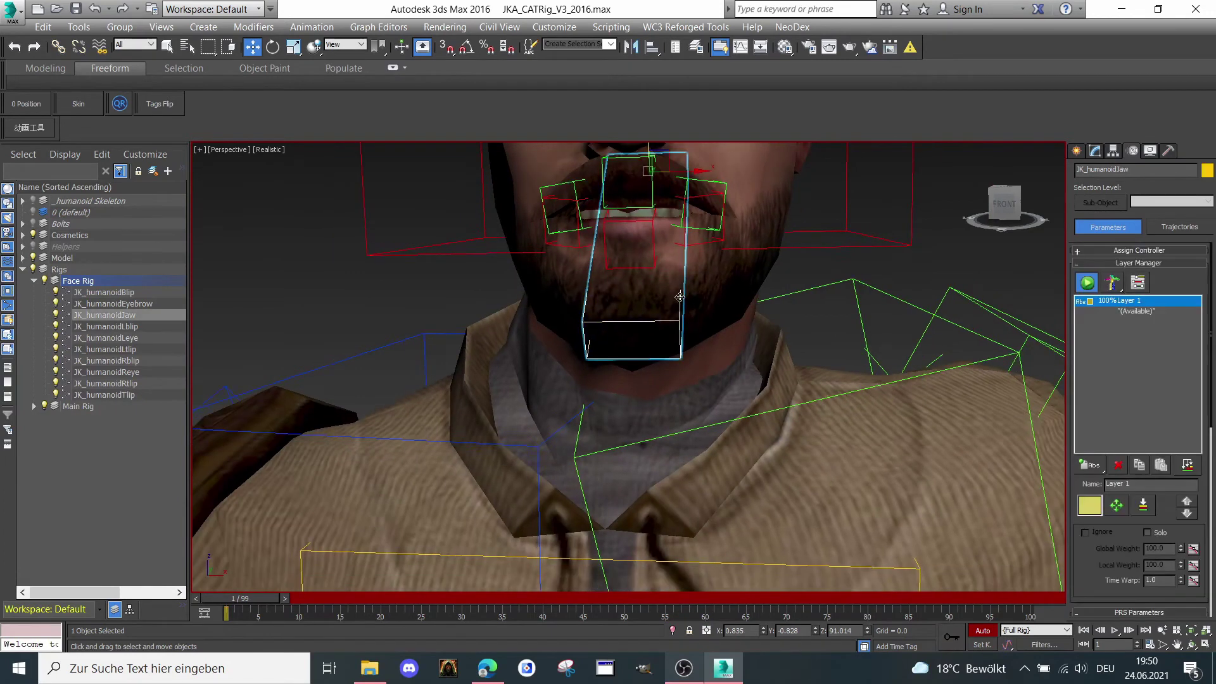
middle_click_drag(678, 308, 681, 356)
left_click_drag(652, 189, 653, 252)
right_click(653, 253)
right_click(656, 250)
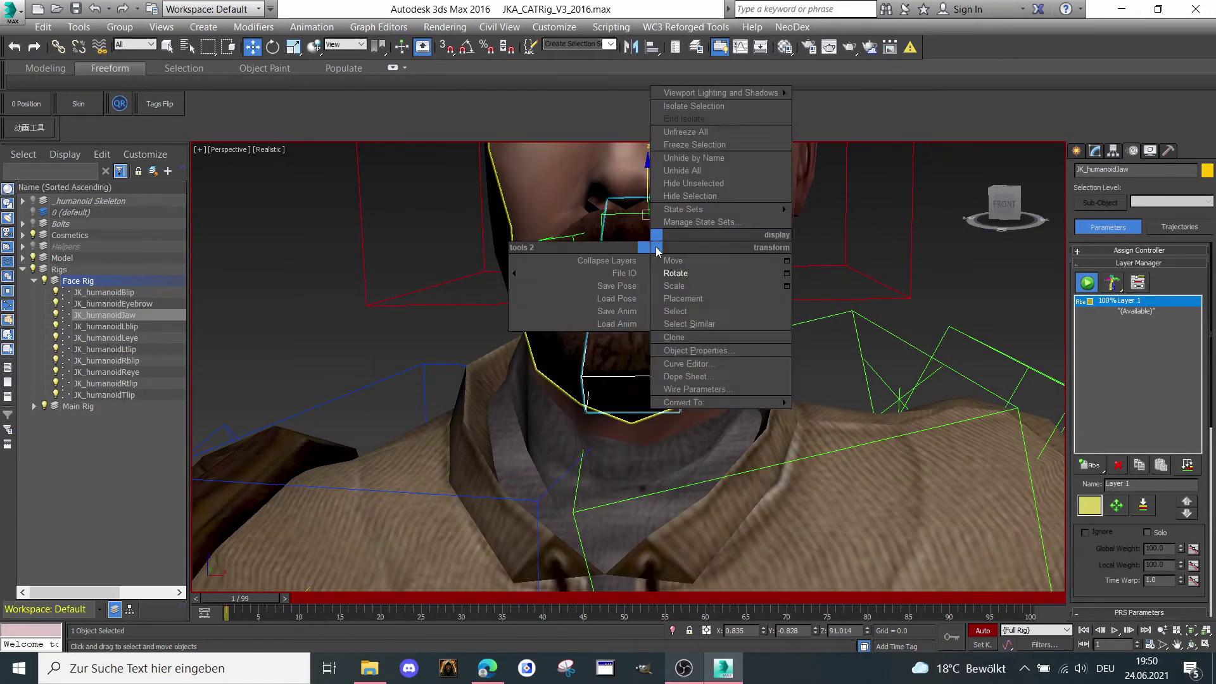
left_click(672, 274)
left_click_drag(646, 214, 646, 220)
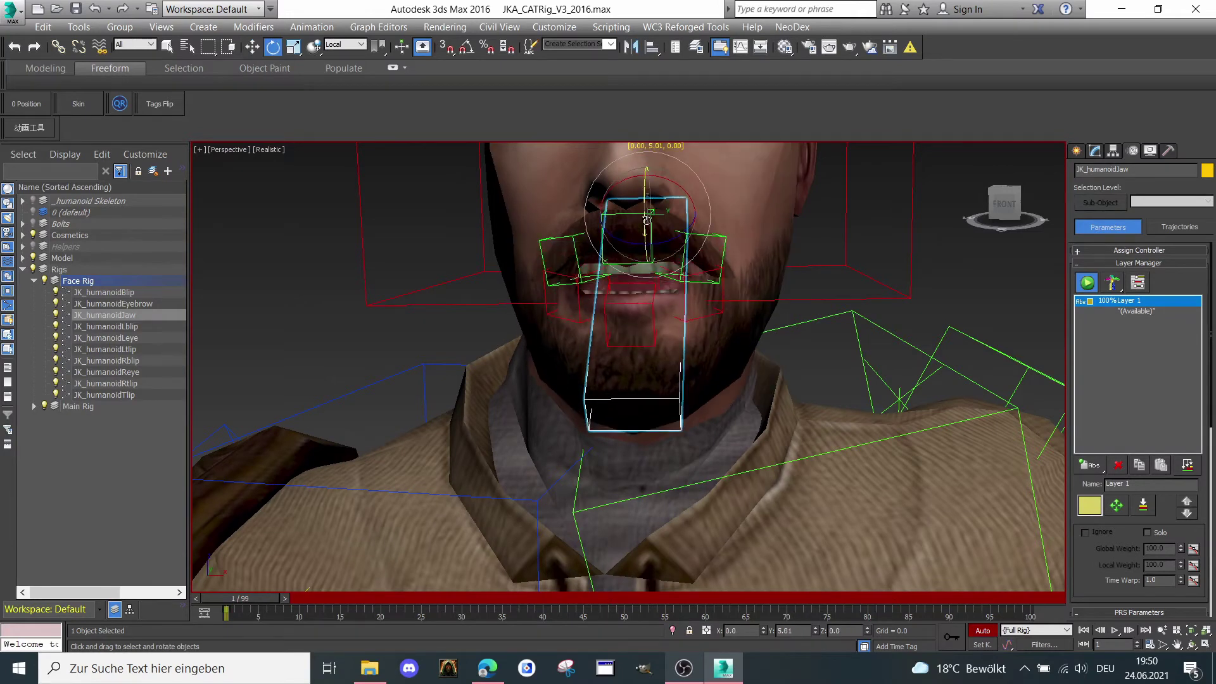
Select the lower lip control and move it slightly down, to about Z 88.8
scroll(648, 225, "down", 4)
scroll(664, 256, "up", 5)
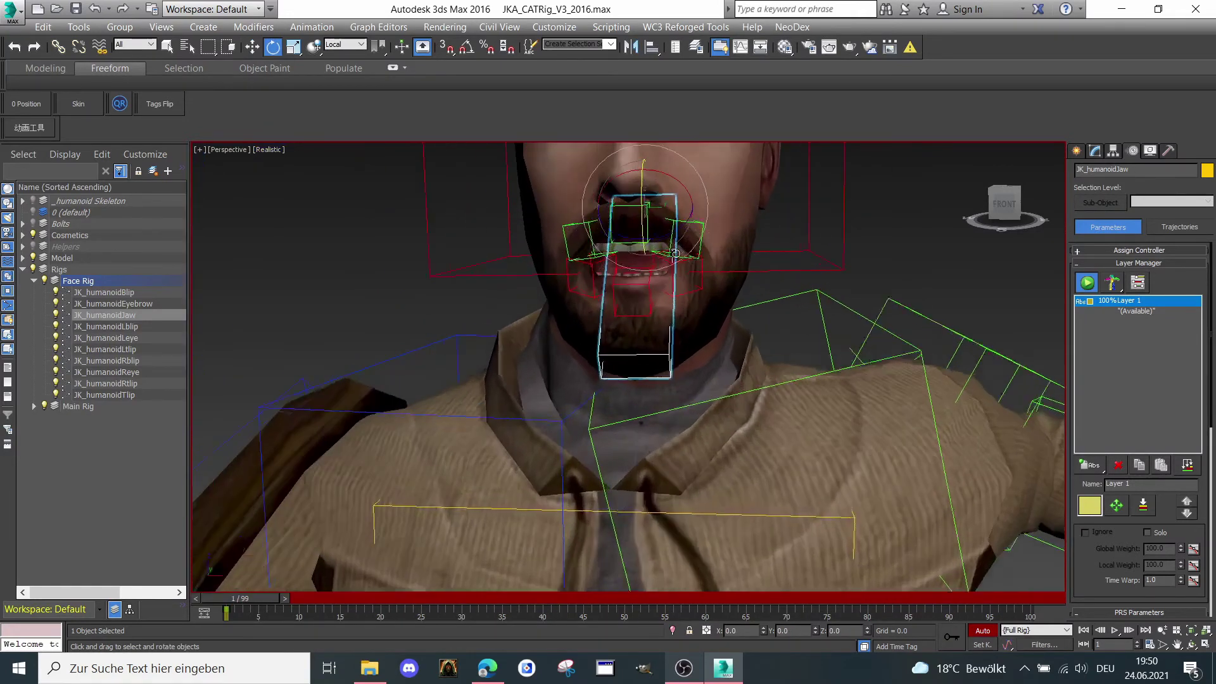
left_click(636, 281)
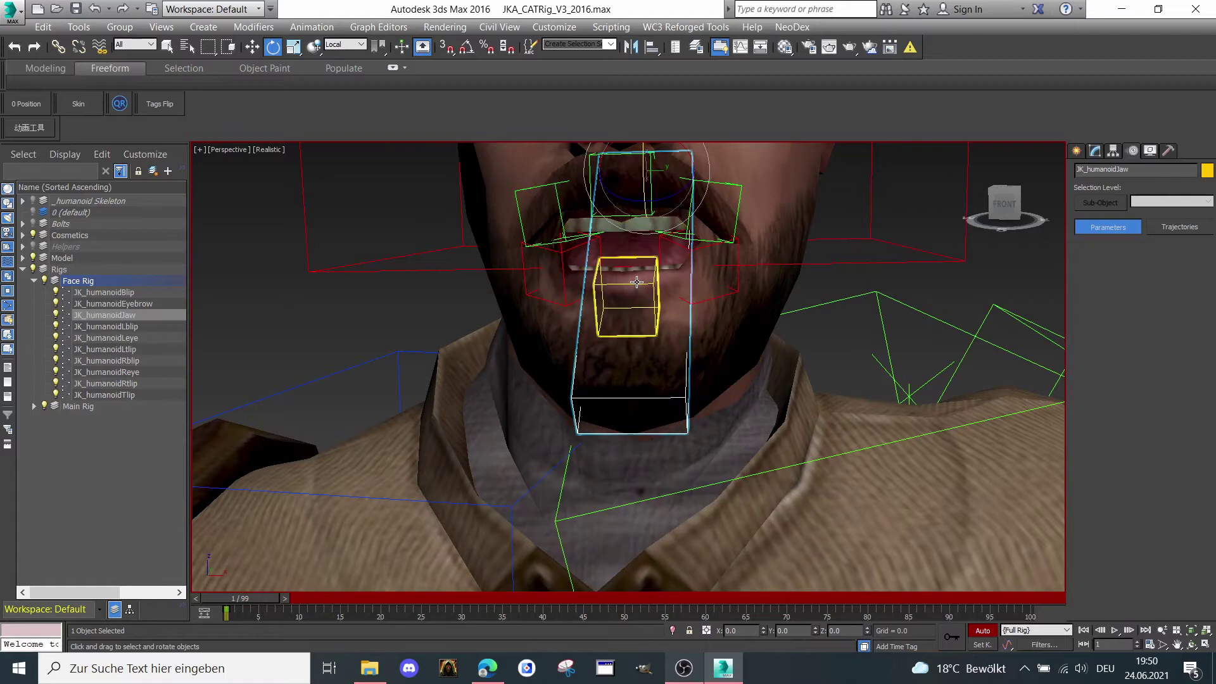
right_click(636, 282)
left_click(661, 286)
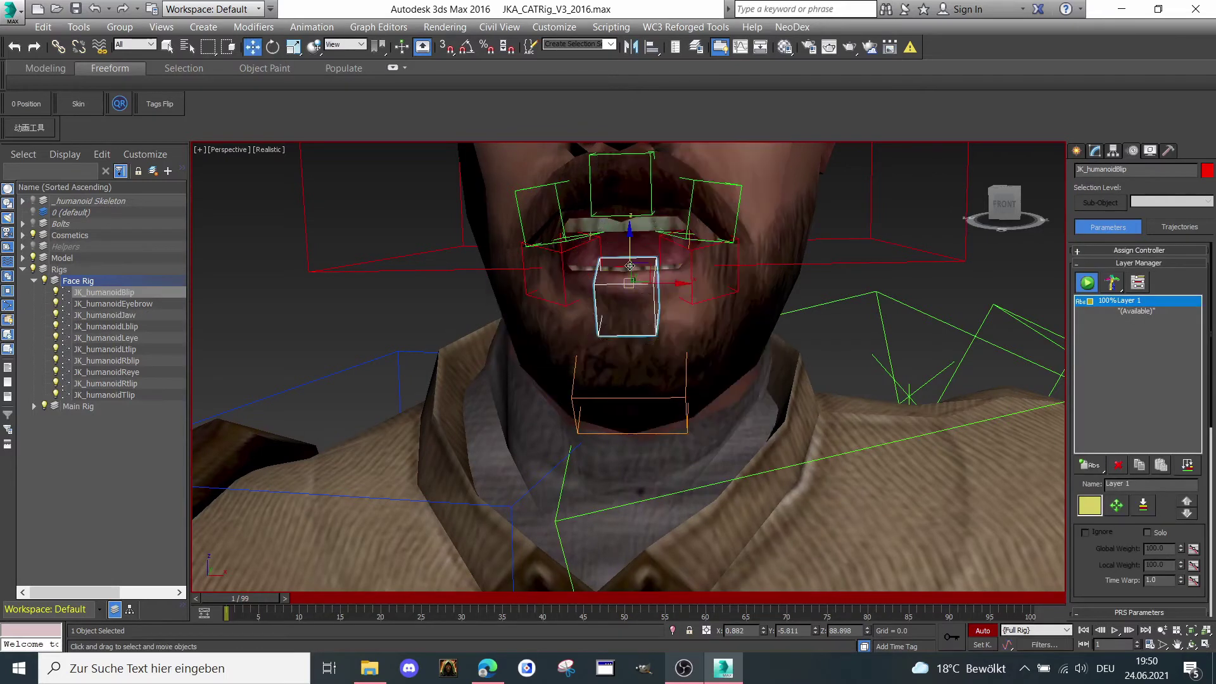
Select the chest control, try moving it, and switch to the Rotate tool
scroll(631, 271, "down", 8)
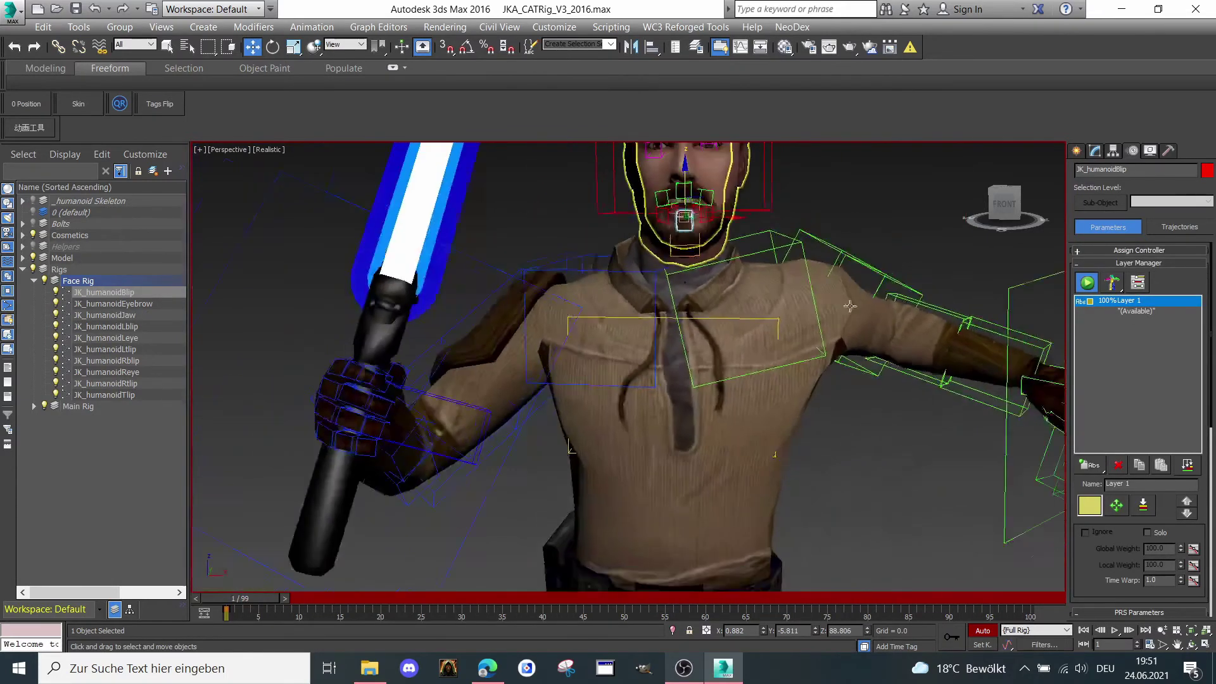
middle_click_drag(715, 300, 711, 297)
left_click(635, 283)
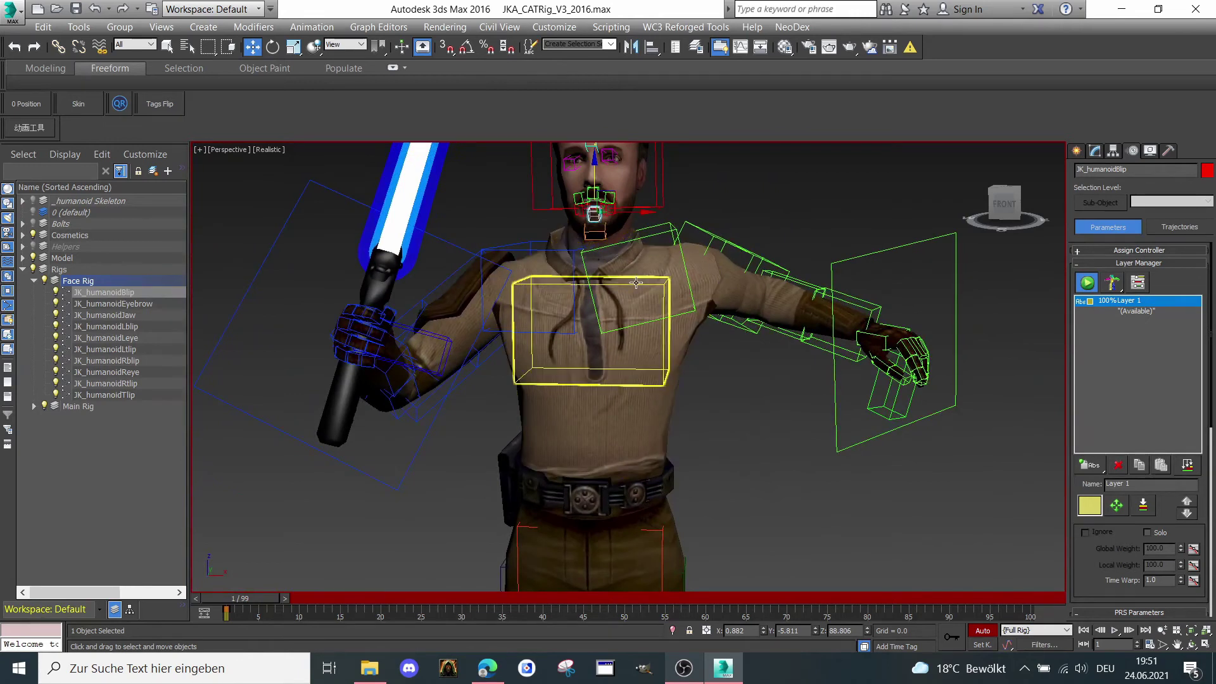
left_click(634, 284)
scroll(620, 306, "up", 1)
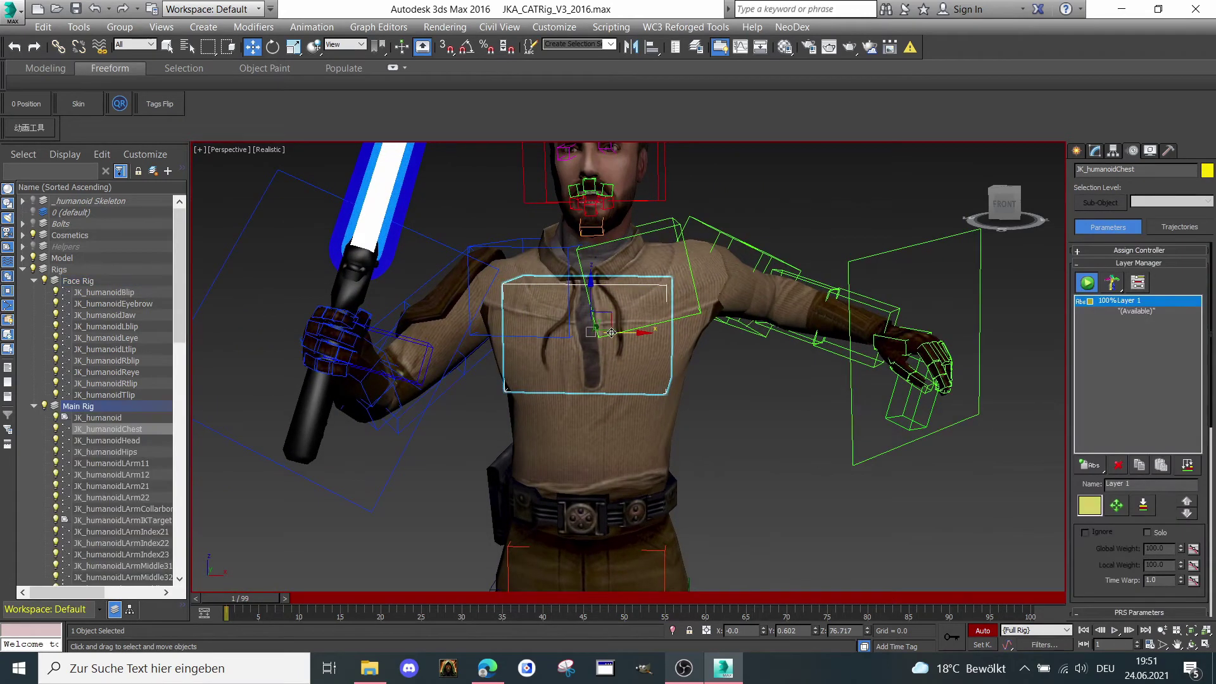
mouse_move(611, 332)
left_mouse_down()
mouse_move(634, 337)
mouse_move(612, 339)
left_mouse_up()
right_click(614, 330)
left_click(635, 363)
Select the whole bone chain of the left index finger, and clear the selection
middle_click_drag(612, 338, 367, 336)
scroll(709, 361, "up", 5)
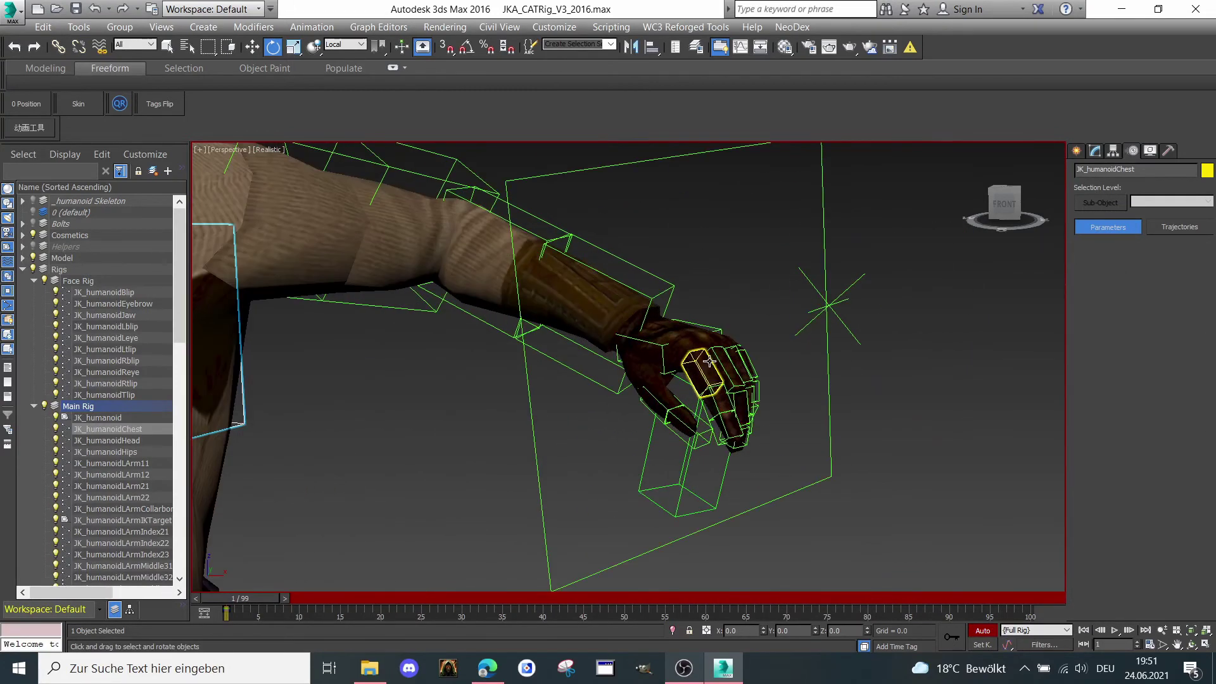
double_click(712, 347)
scroll(713, 349, "up", 1)
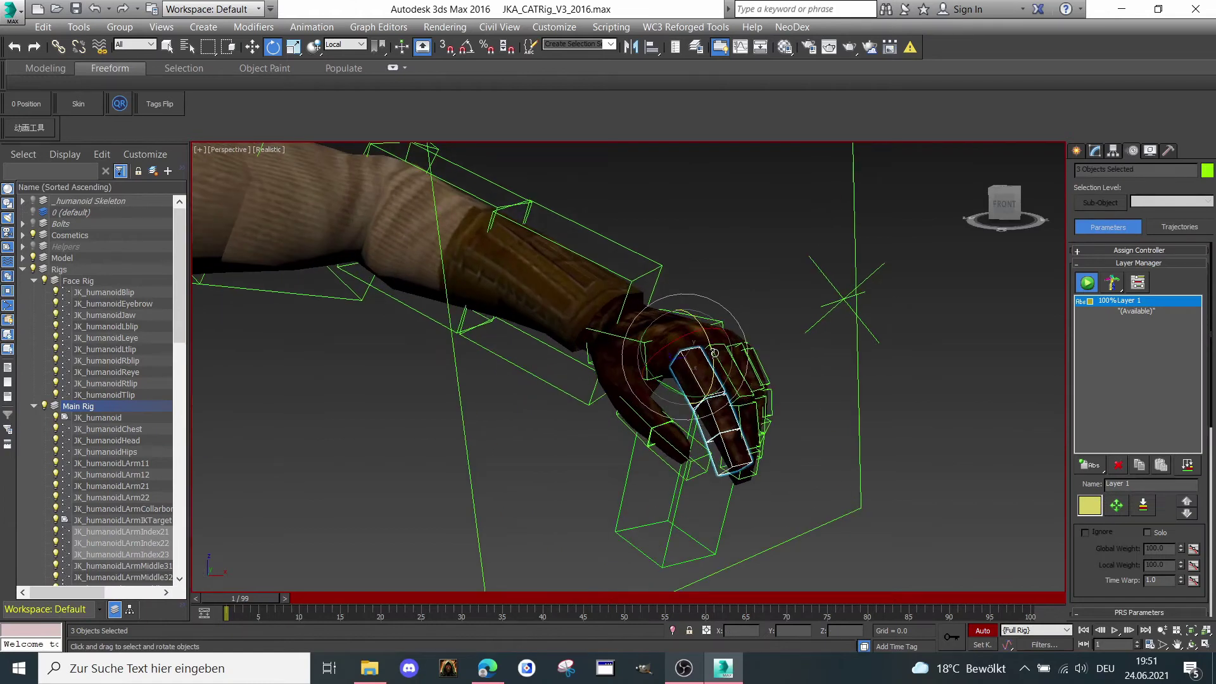
left_click(799, 286)
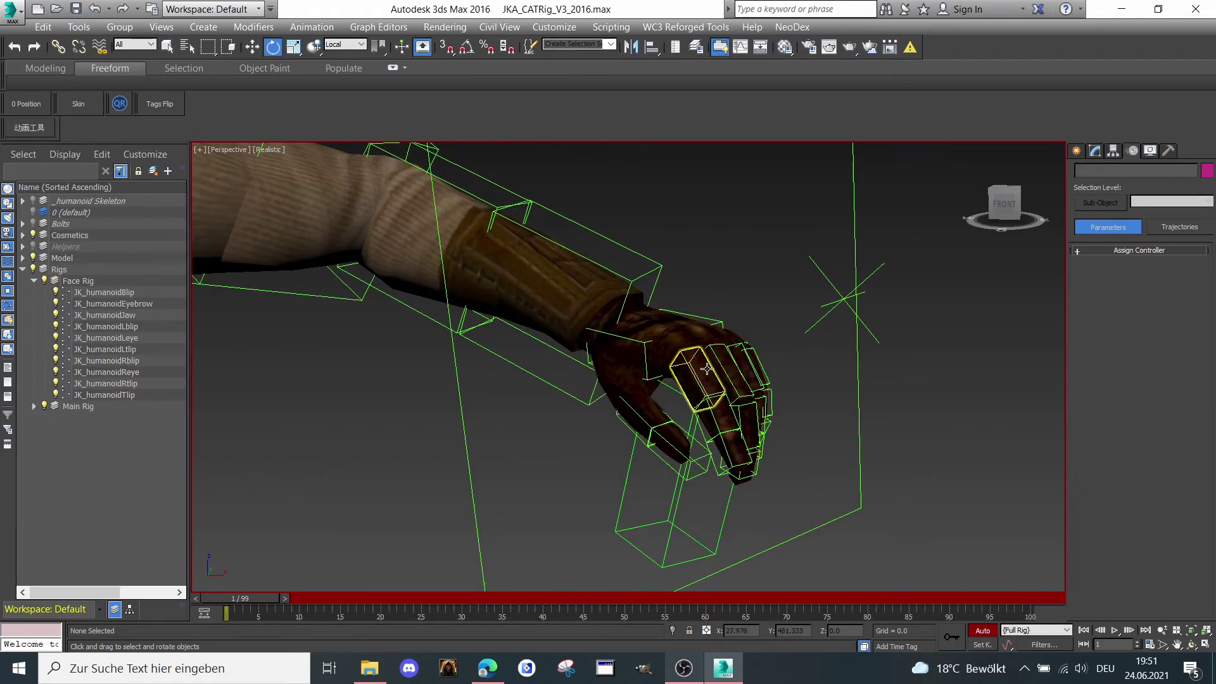
Select all three bones of the left index finger and rotate them together in Local coordinates to curl the finger toward the palm
left_click_drag(712, 369, 712, 350)
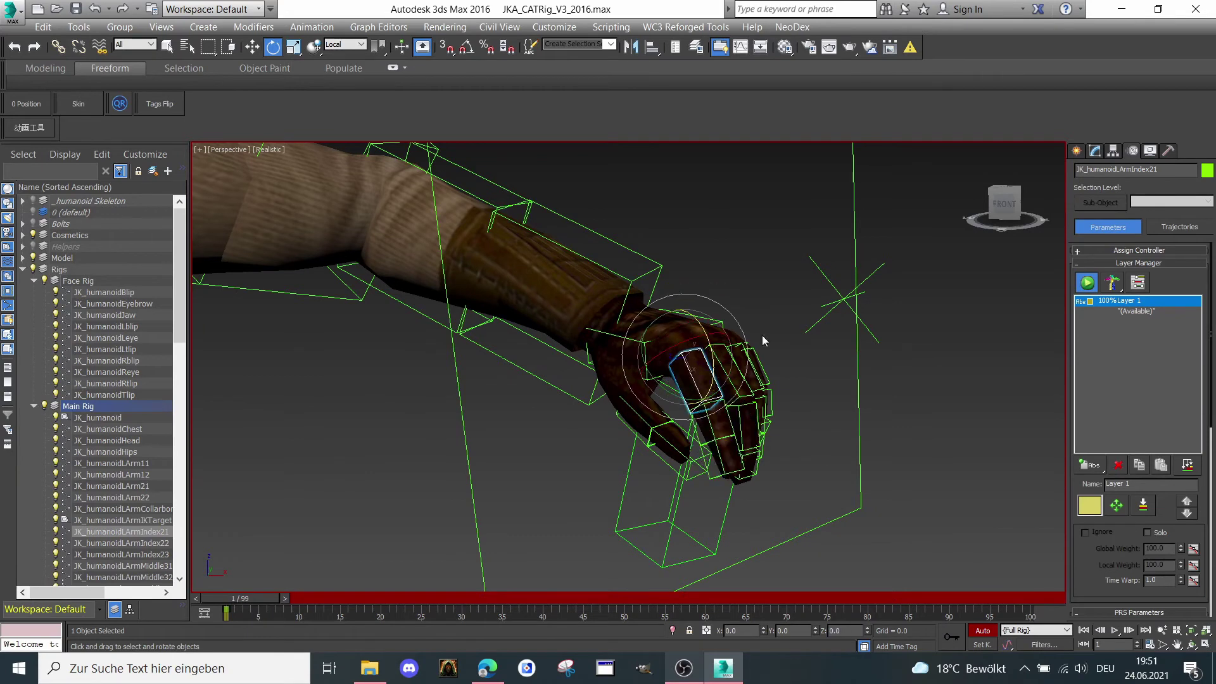
left_click(770, 276)
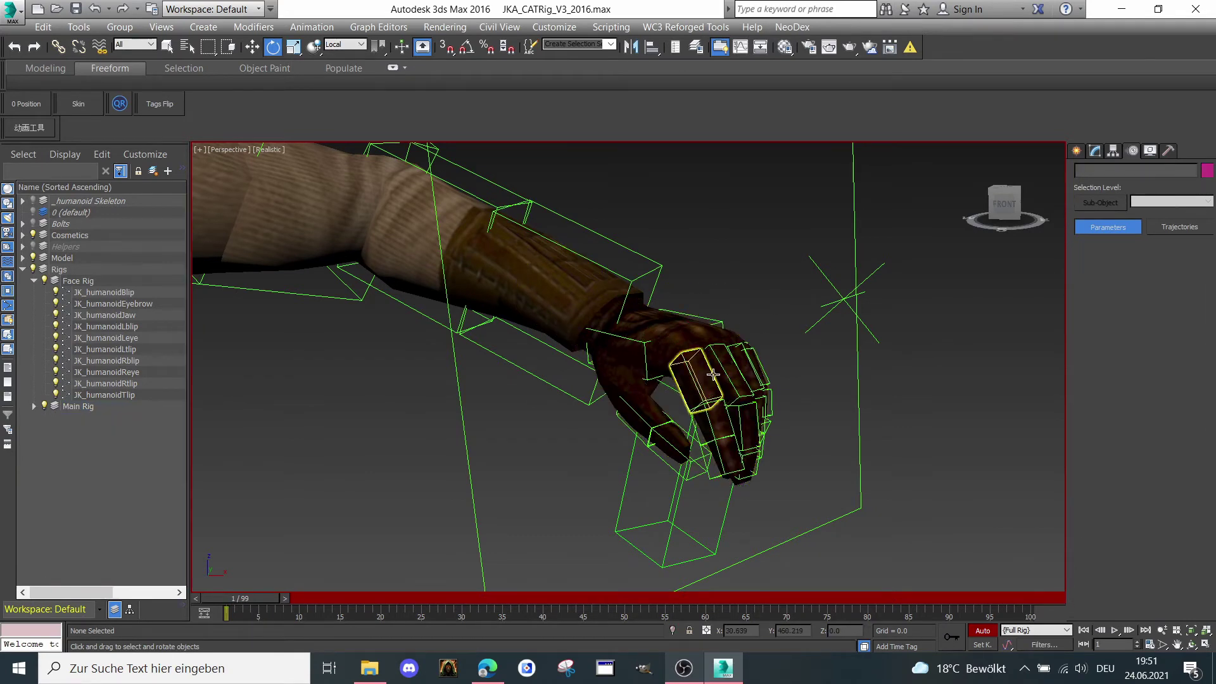
left_click(713, 375)
double_click(714, 379)
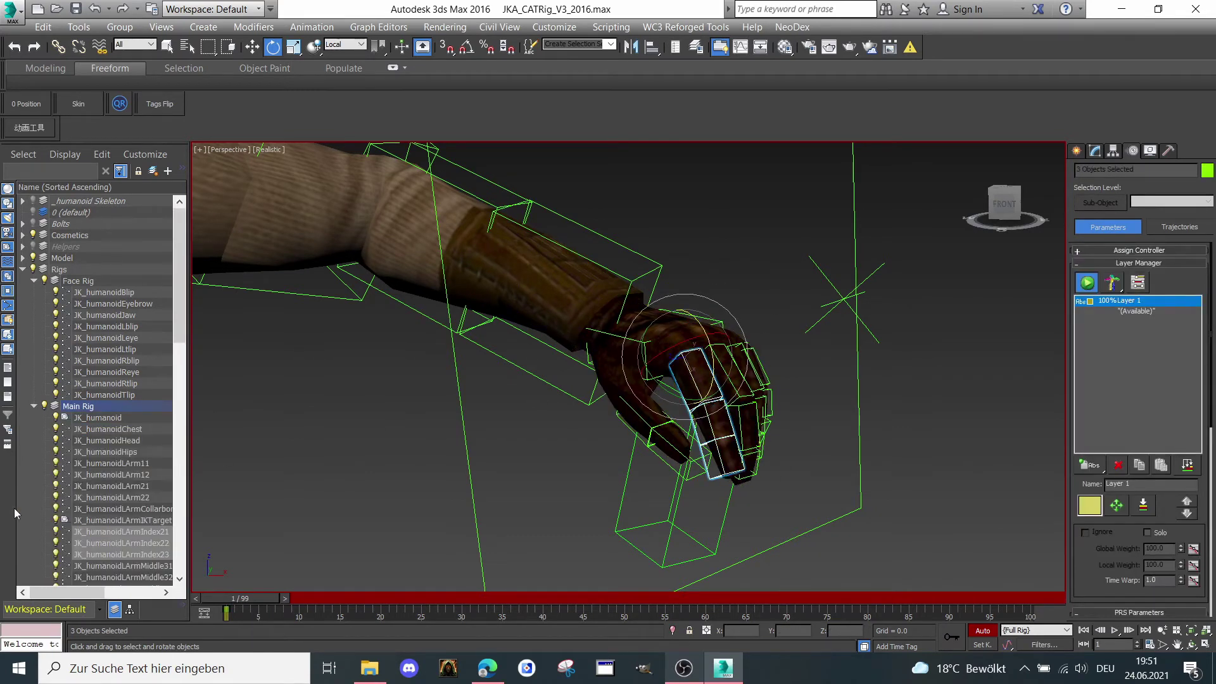
scroll(684, 380, "up", 3)
middle_click_drag(683, 380, 668, 323)
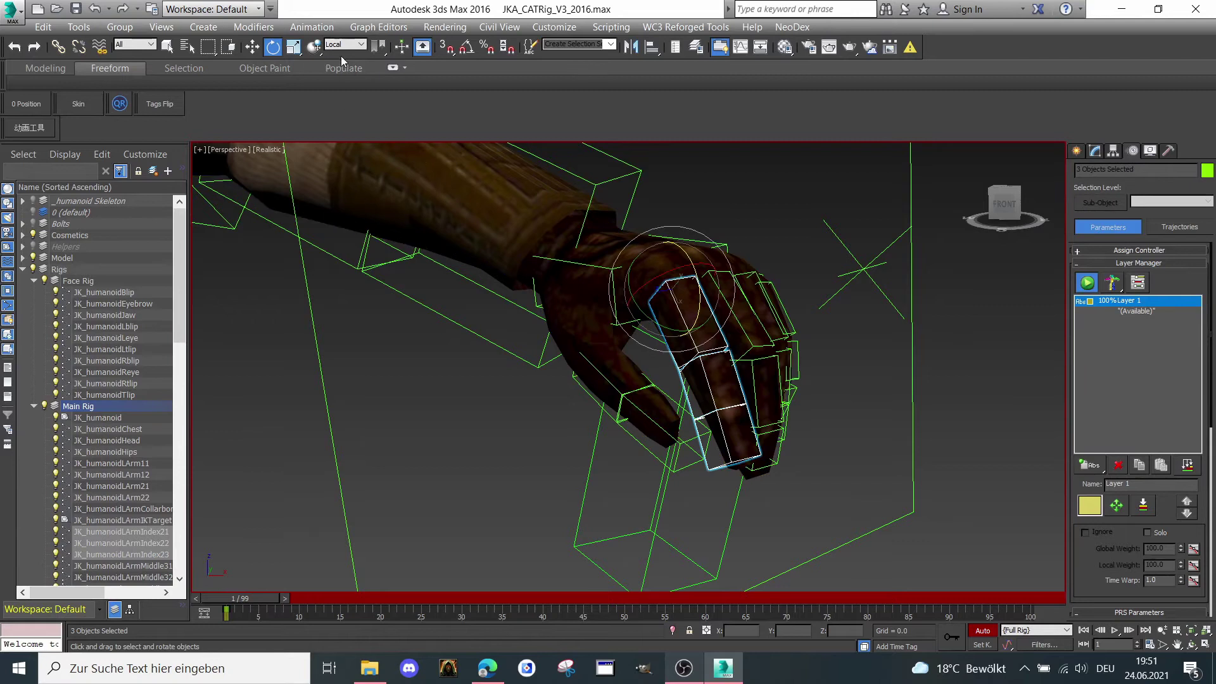
left_click(340, 89)
left_click_drag(697, 308, 707, 484)
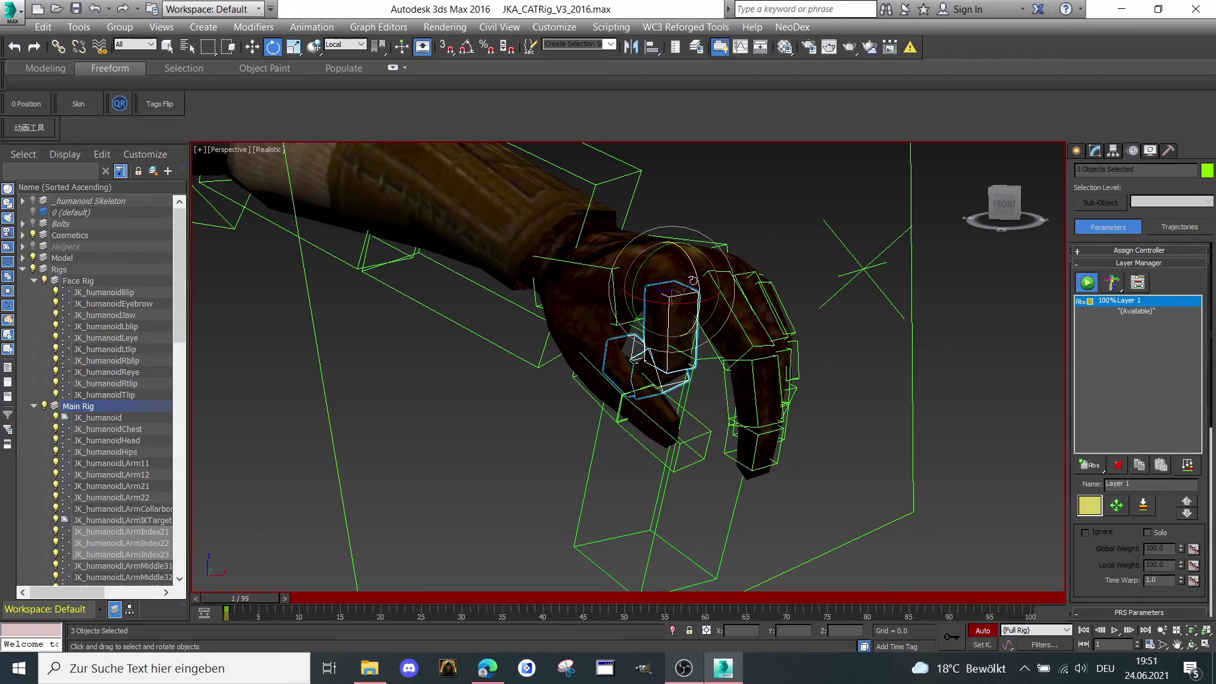
mouse_move(692, 280)
left_mouse_down()
mouse_move(690, 258)
mouse_move(691, 288)
left_mouse_up()
Clear the finger selection and select the chest control on the character's torso
scroll(671, 304, "down", 4)
middle_click_drag(641, 322, 710, 258)
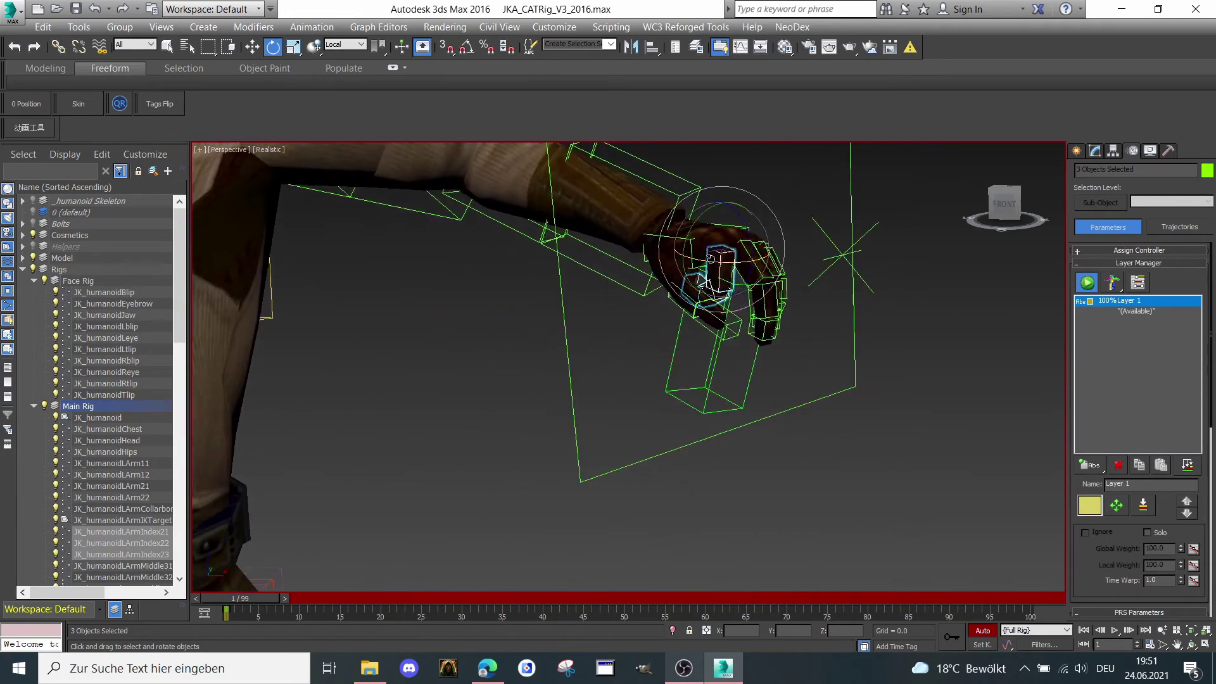
scroll(710, 258, "down", 3)
left_click(461, 418)
middle_click_drag(461, 418, 614, 314)
scroll(614, 314, "down", 4)
middle_click_drag(544, 244, 510, 329)
scroll(584, 261, "up", 2)
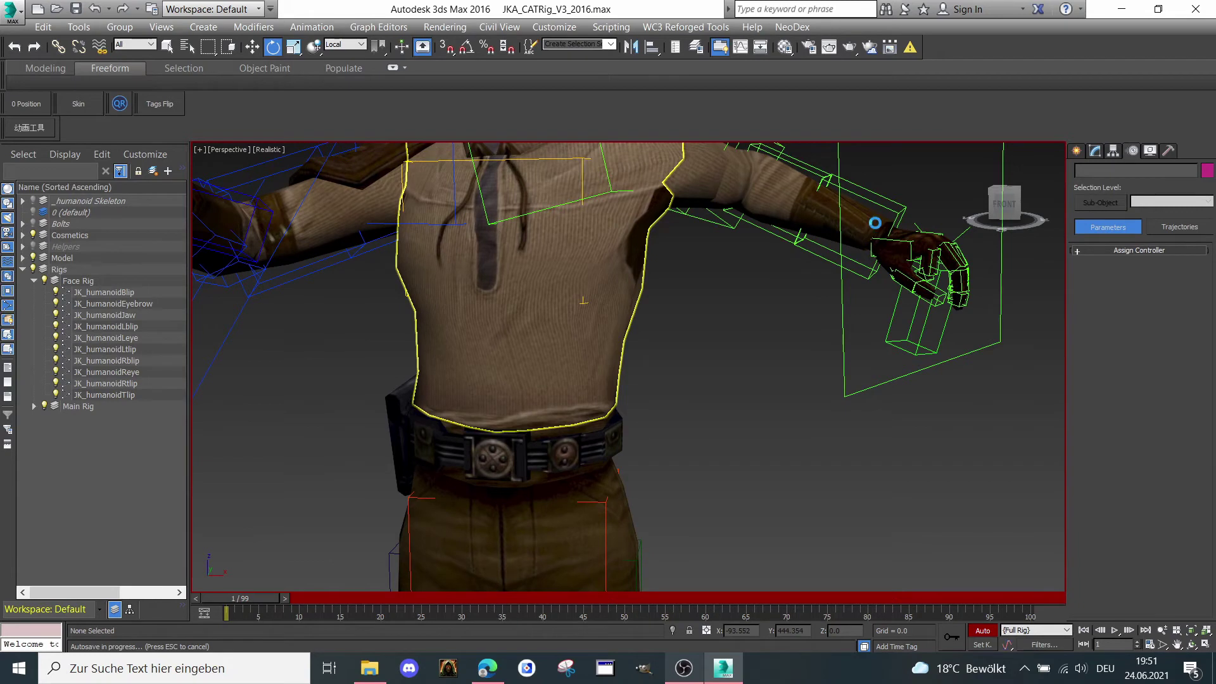
scroll(875, 223, "down", 1)
left_click_drag(1004, 206, 988, 207)
middle_click_drag(534, 255, 529, 304)
scroll(529, 304, "up", 1)
left_click(584, 203)
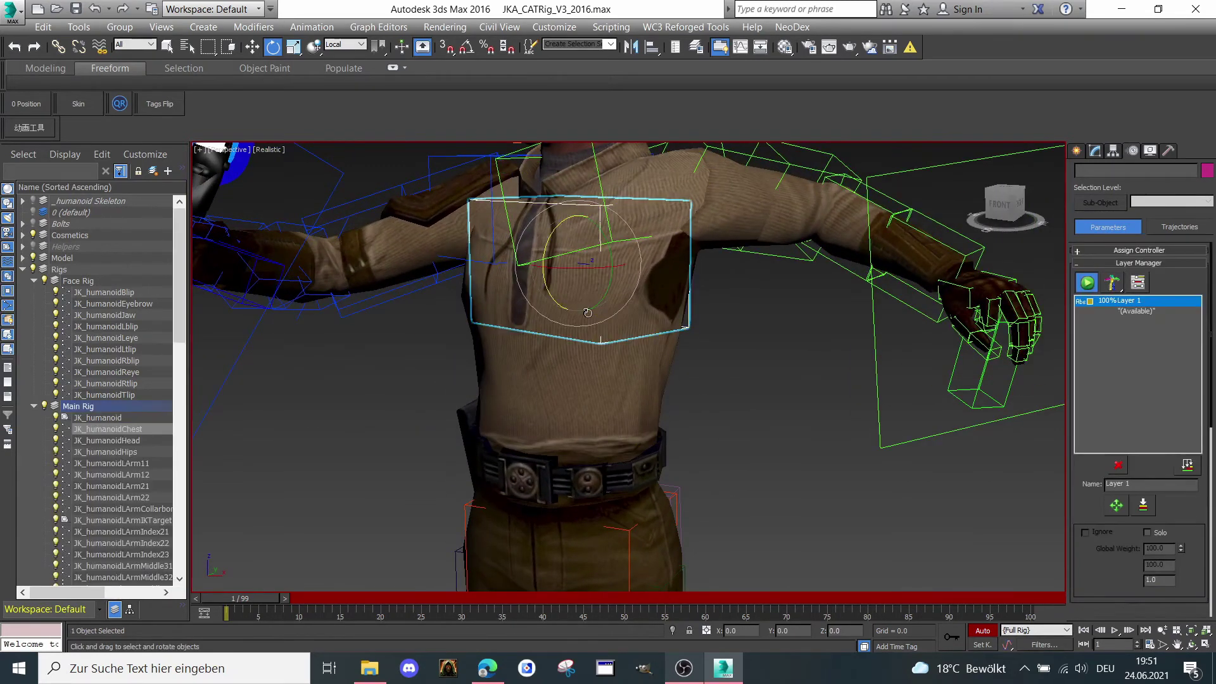
Select the hips control, move it so that both knees bend, and switch to the Rotate tool
middle_click_drag(483, 464, 484, 196)
left_click(566, 306)
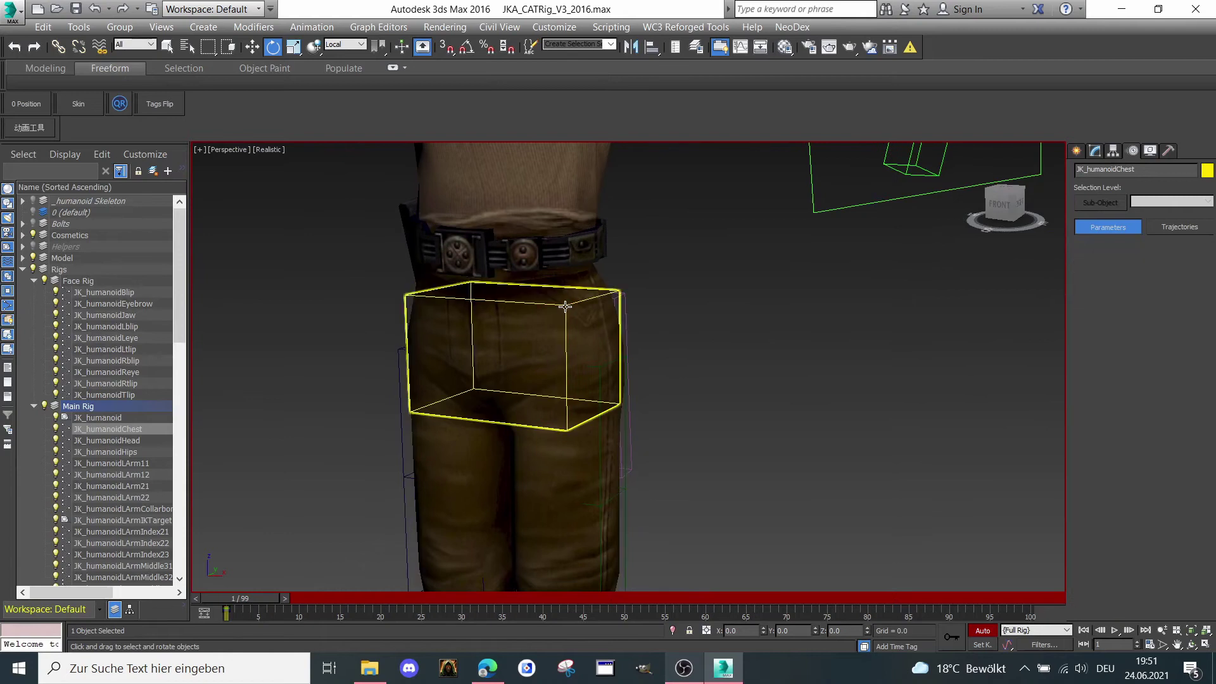
scroll(566, 292, "down", 2)
right_click(566, 292)
left_click(572, 298)
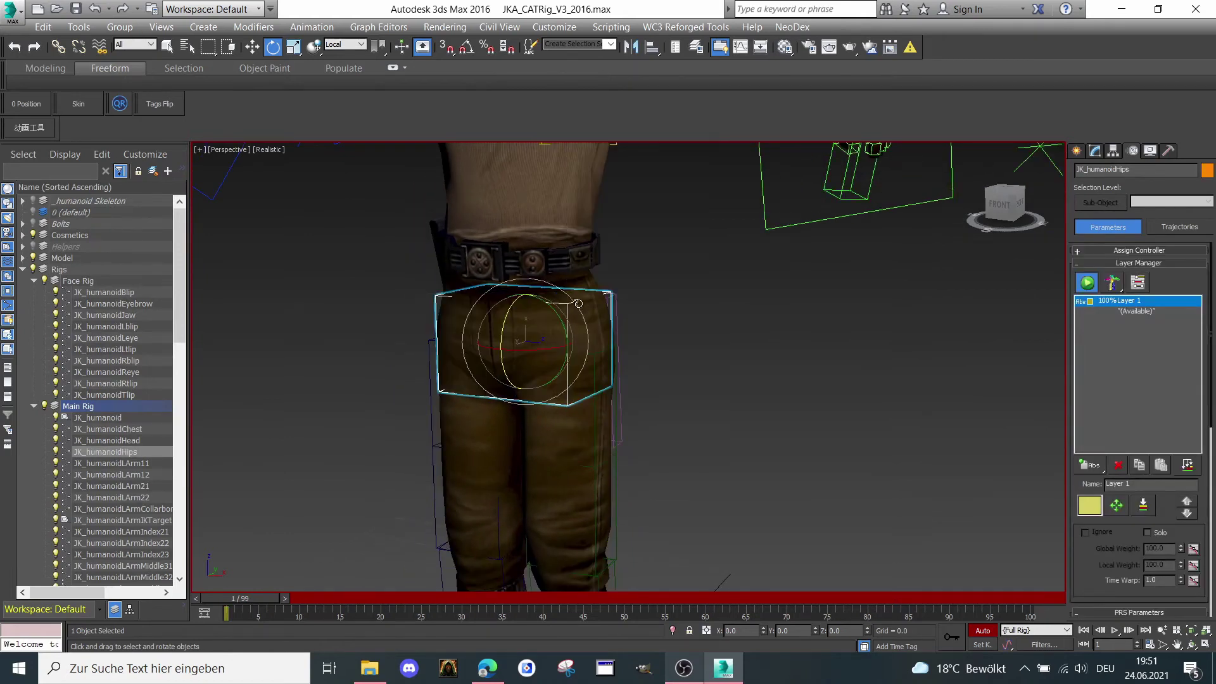
right_click(572, 298)
left_click(588, 317)
left_click_drag(527, 288, 563, 274)
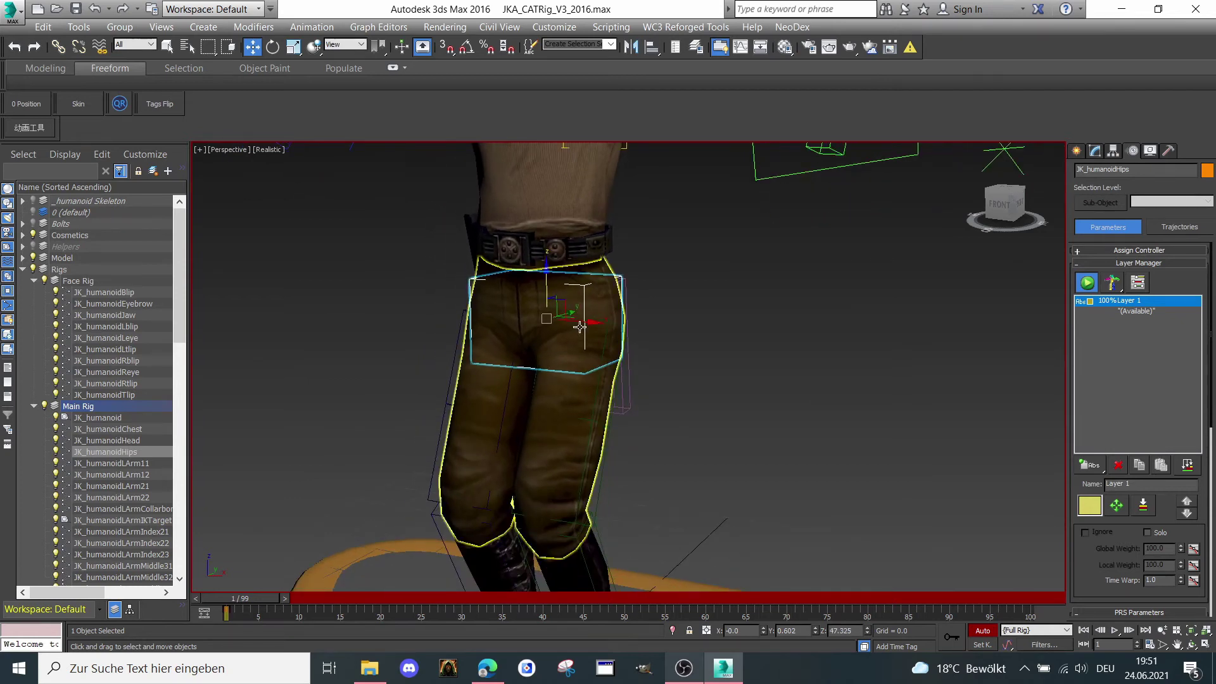
left_click_drag(579, 325, 542, 336)
right_click(565, 312)
left_click(578, 335)
right_click(579, 344)
left_click(595, 370)
Select the left foot's platform control and move it outward to about X 15.2, Y -1.8
middle_click_drag(542, 336, 571, 224)
middle_click_drag(578, 396, 579, 281)
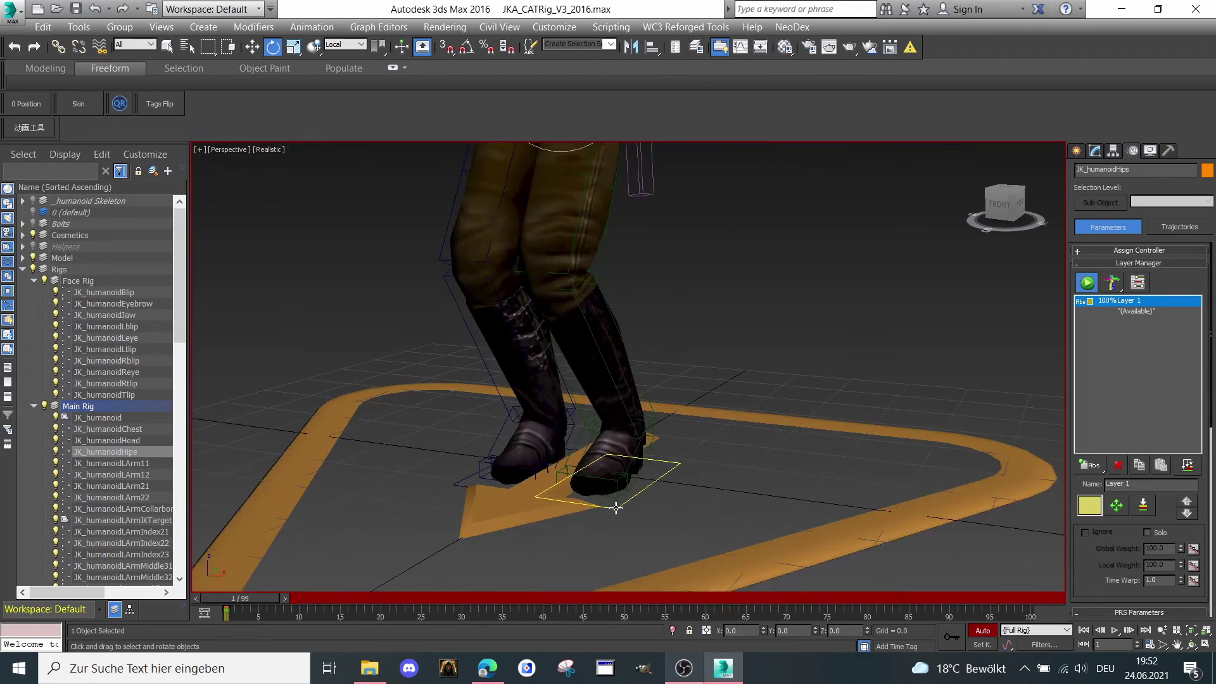
left_click(615, 508)
right_click(628, 409)
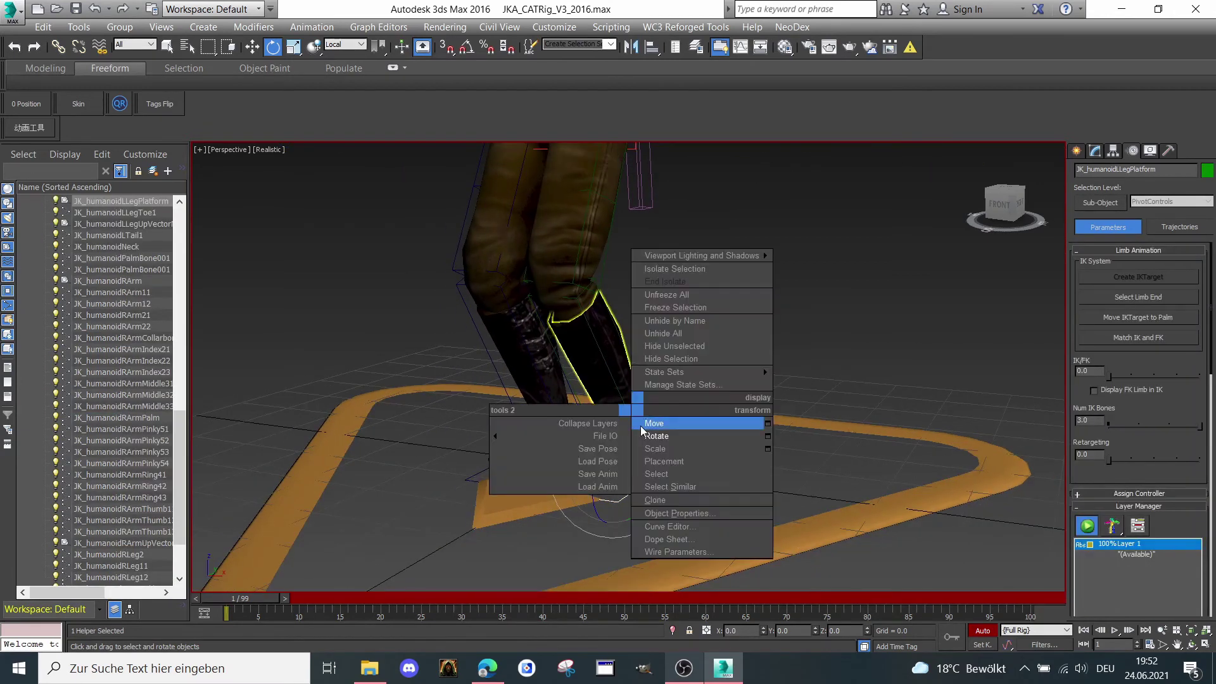
left_click(647, 426)
left_click_drag(644, 481, 713, 489)
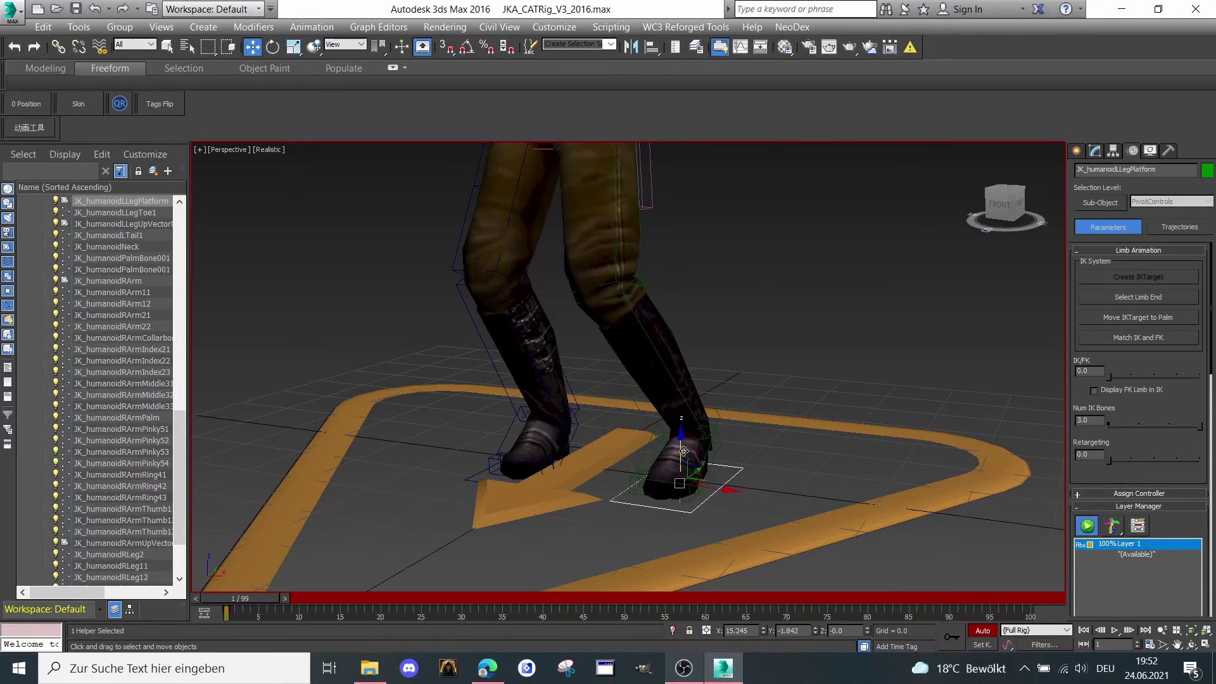
Select the left ankle, return to the left foot platform, and rotate the platform to tip the toes downward
left_click(708, 443)
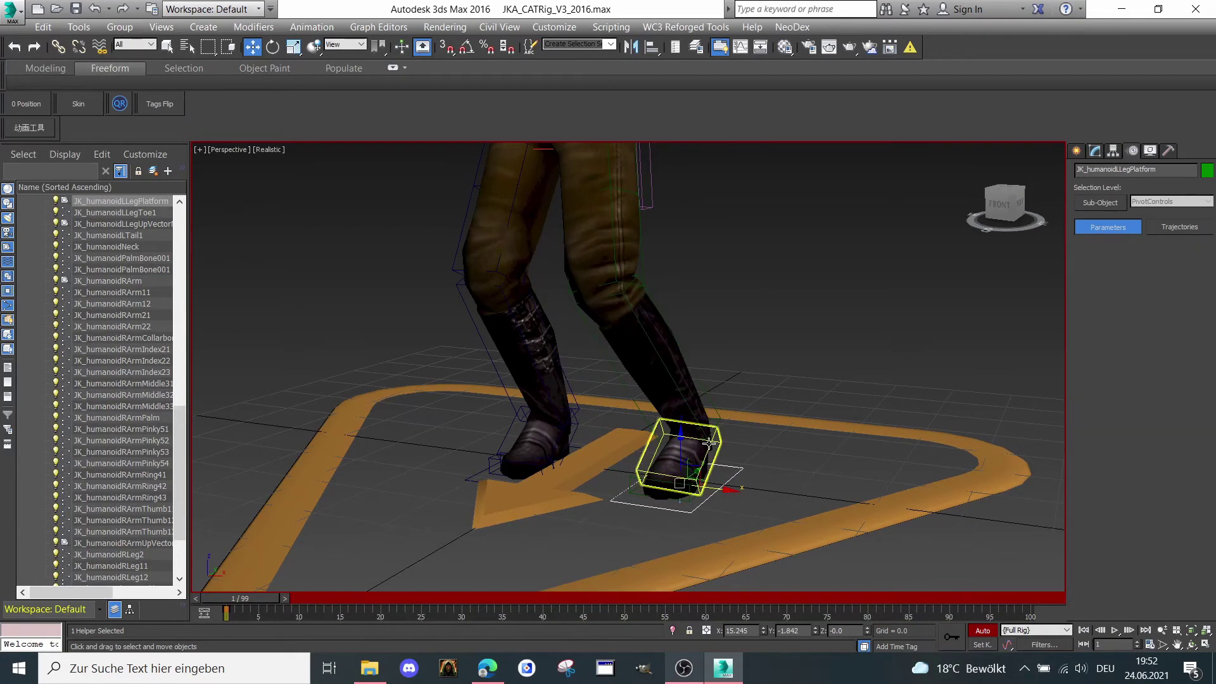
mouse_move(1020, 223)
left_mouse_down()
mouse_move(979, 219)
mouse_move(1040, 235)
left_mouse_up()
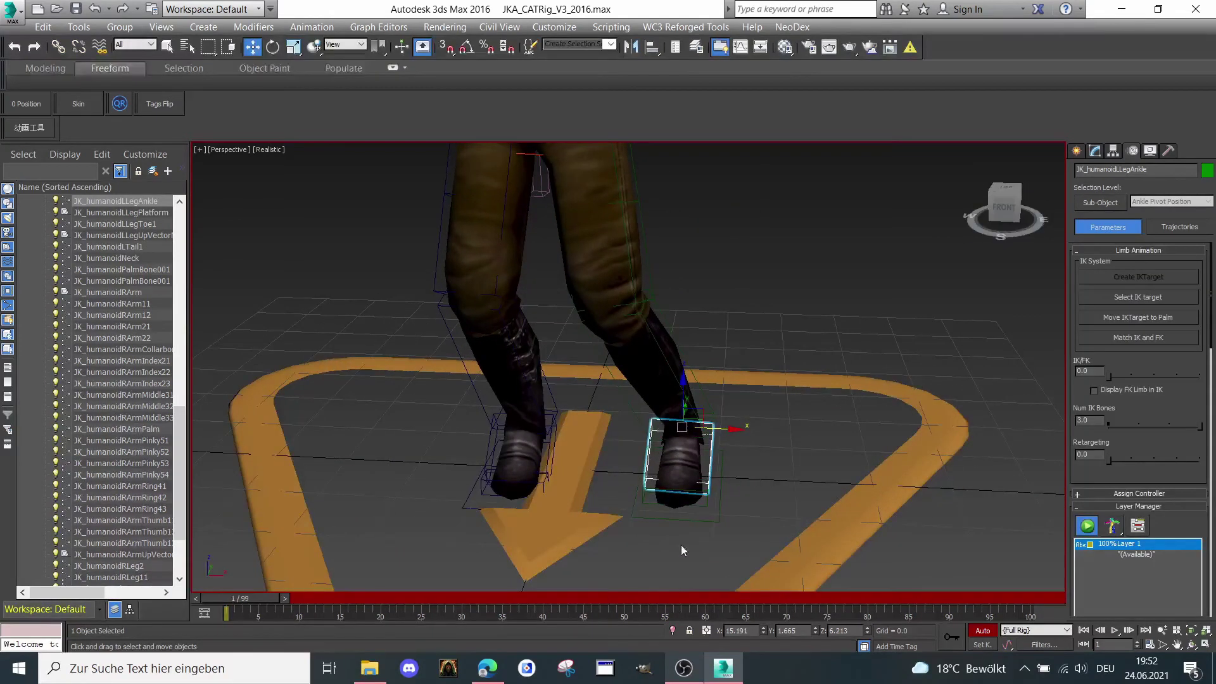
left_click(704, 519)
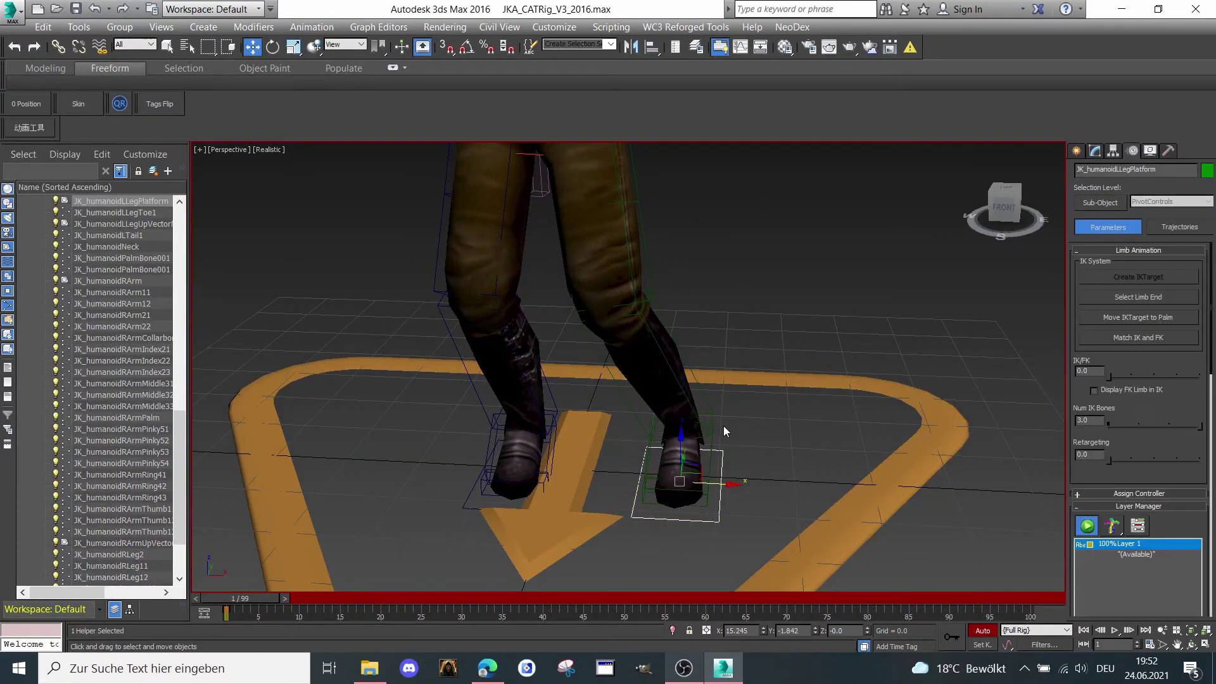
right_click(725, 429)
left_click(760, 448)
left_click_drag(700, 505, 678, 508)
key("ctrl+z")
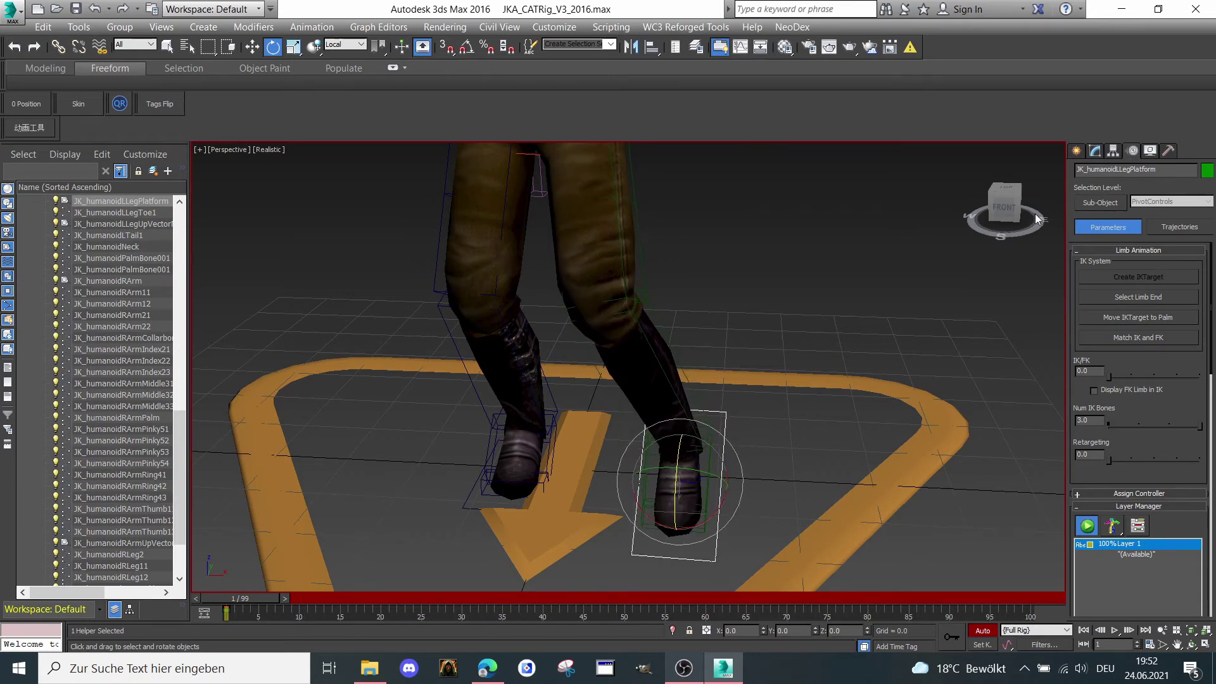
Reselect the left foot platform and switch to the Move tool
left_click(980, 209)
left_click_drag(1000, 208, 911, 186)
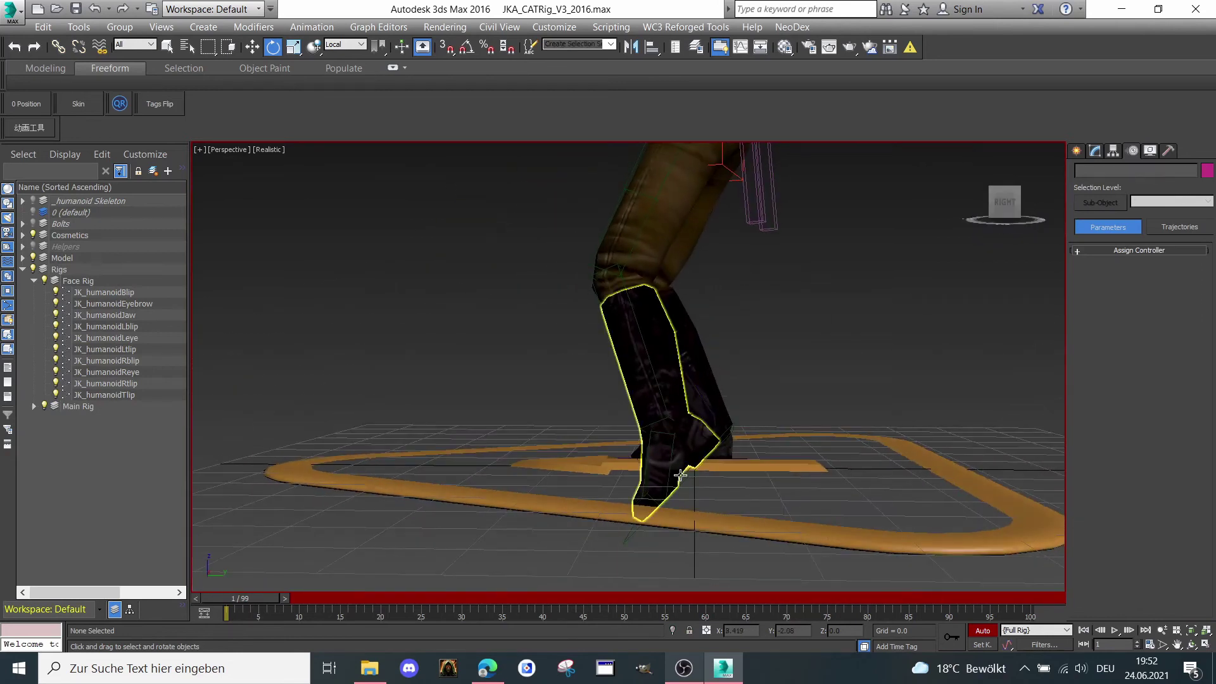
left_click(699, 449)
scroll(725, 366, "down", 3)
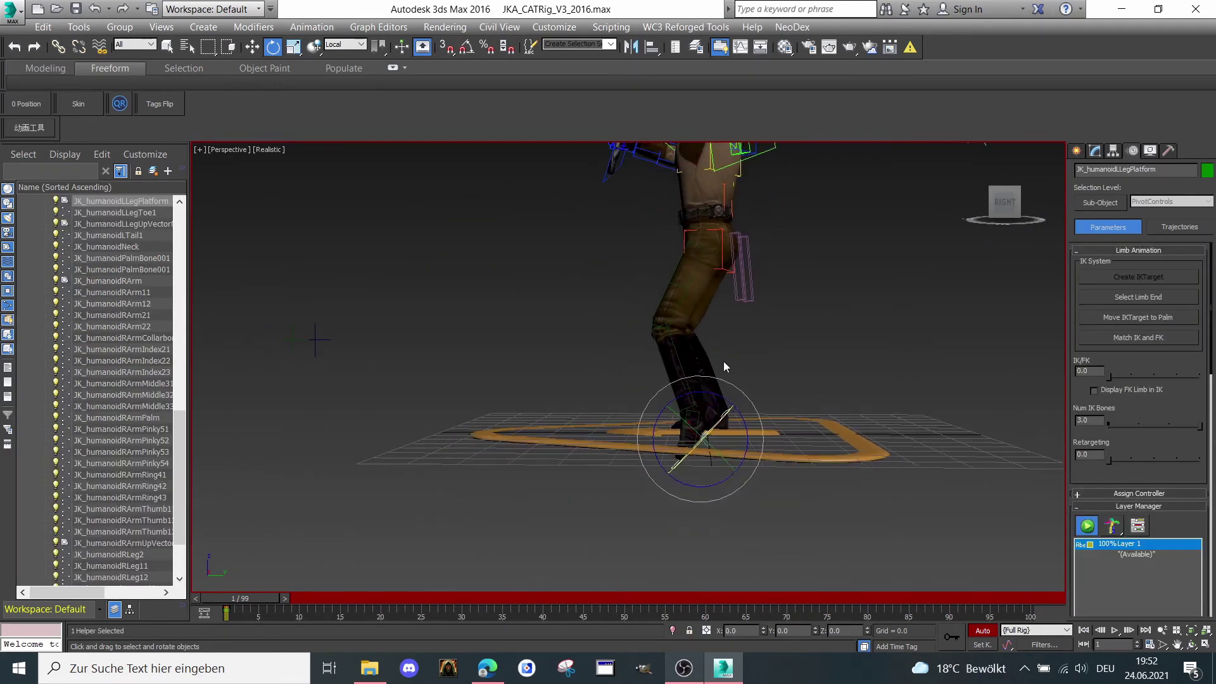
scroll(715, 386, "down", 3)
right_click(706, 407)
left_click(734, 412)
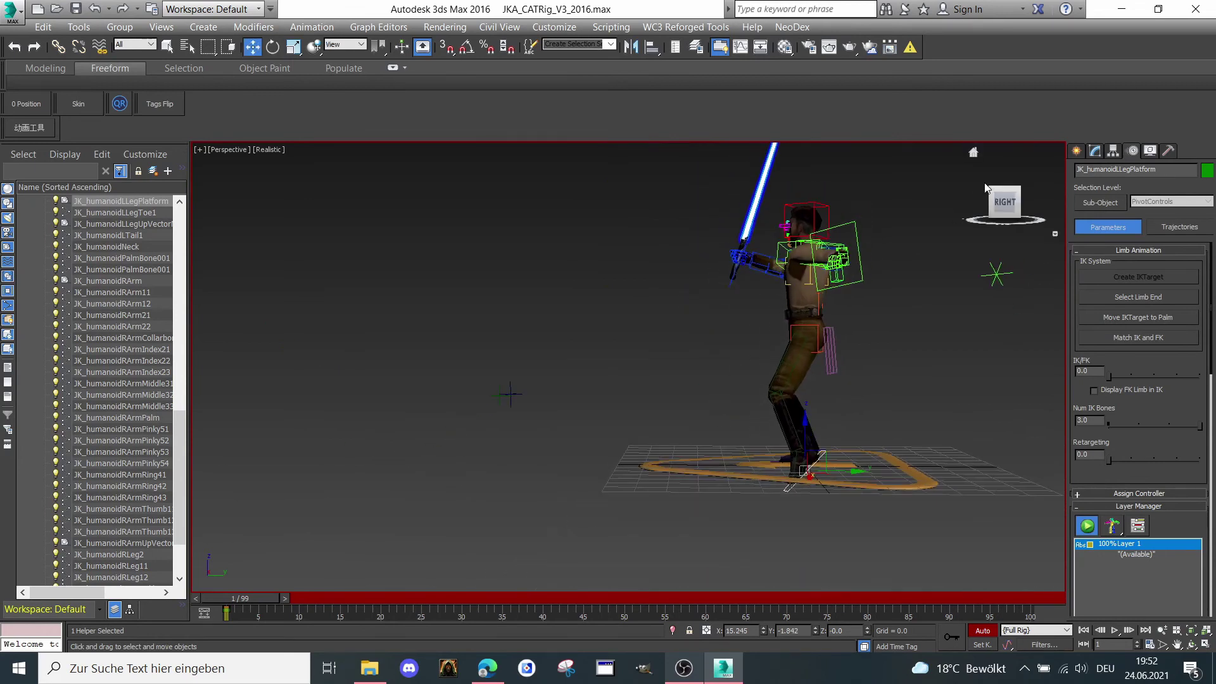
Select the left leg's up-vector node in front of the character and move it outward to about X 8.1, Y -119.8, swinging the knee
left_click_drag(999, 201, 1051, 223)
middle_click_drag(629, 488, 598, 408)
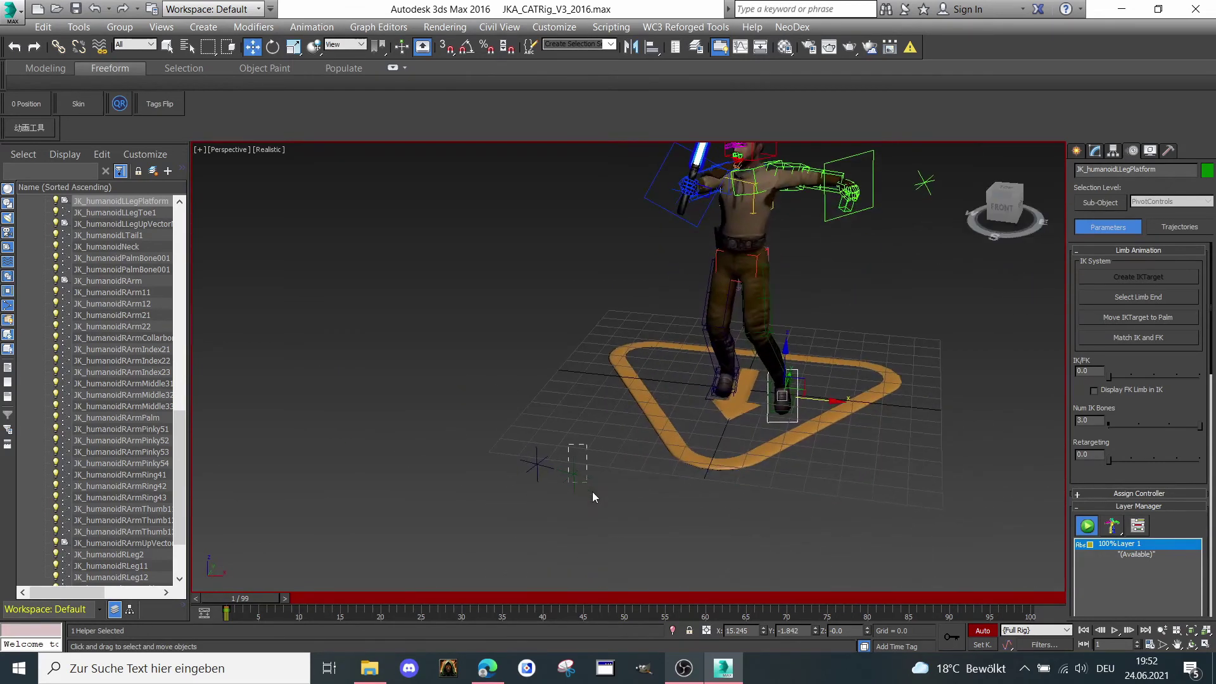
left_click_drag(593, 496, 595, 499)
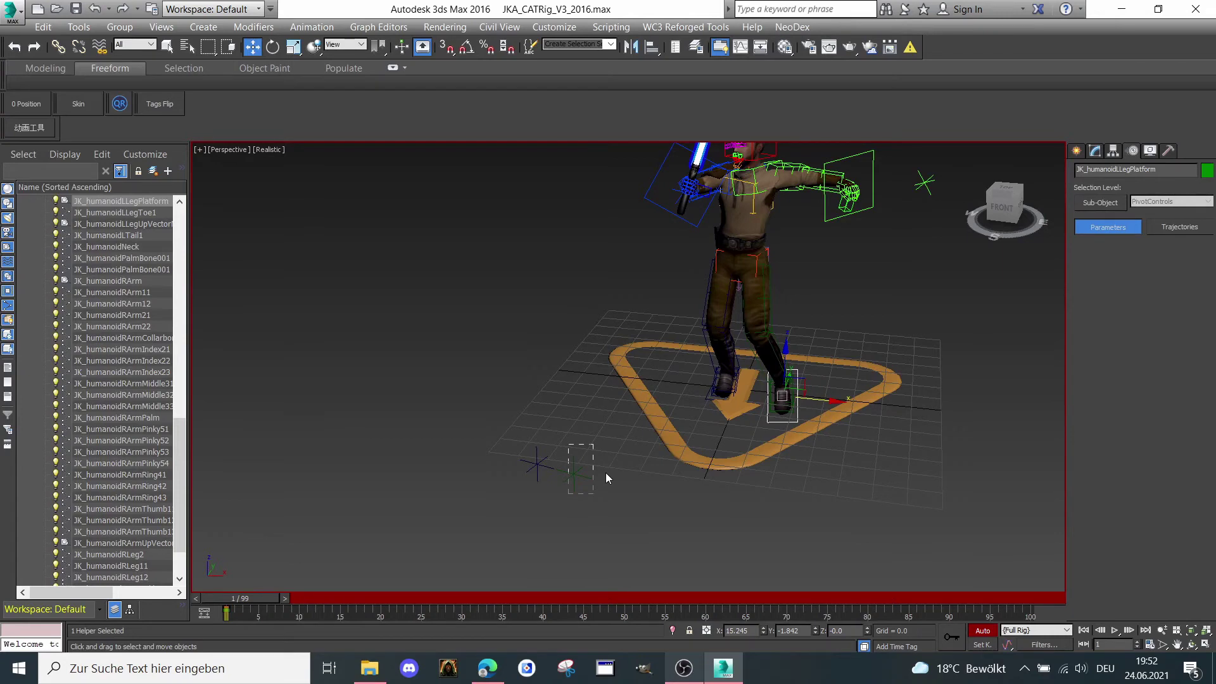
left_click_drag(609, 481, 725, 494)
Select the right leg's up-vector node in front of the character
left_click_drag(583, 535, 588, 537)
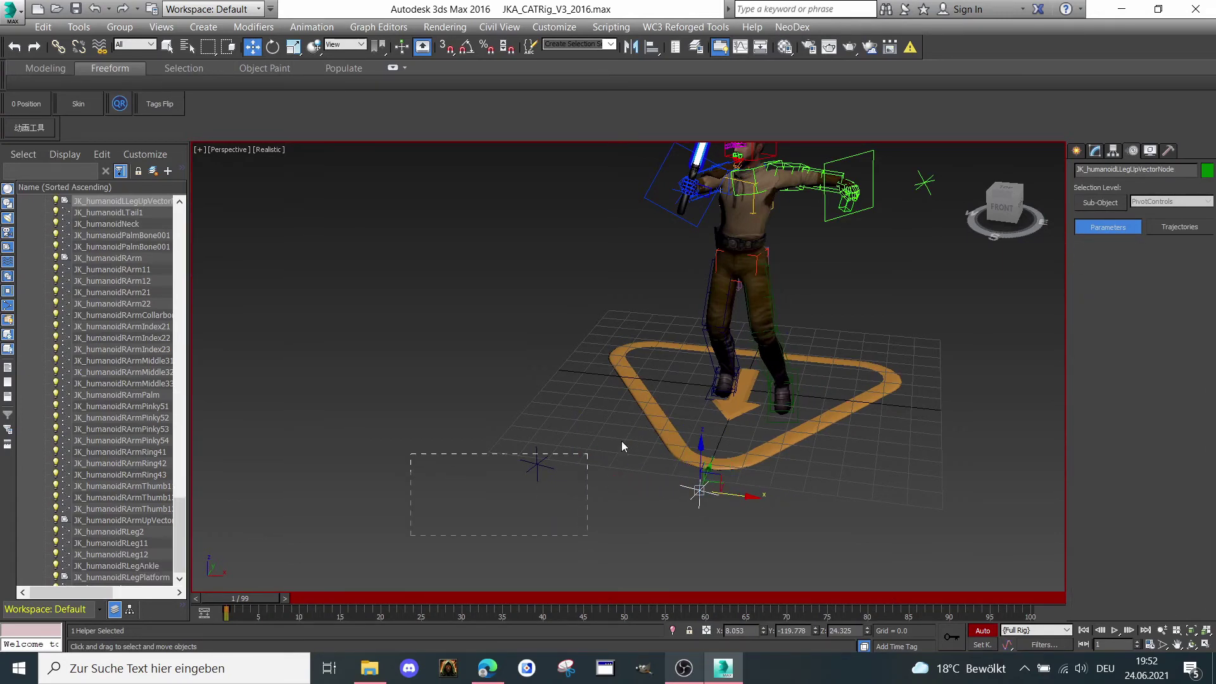
scroll(710, 382, "down", 1)
middle_click_drag(709, 382, 598, 481)
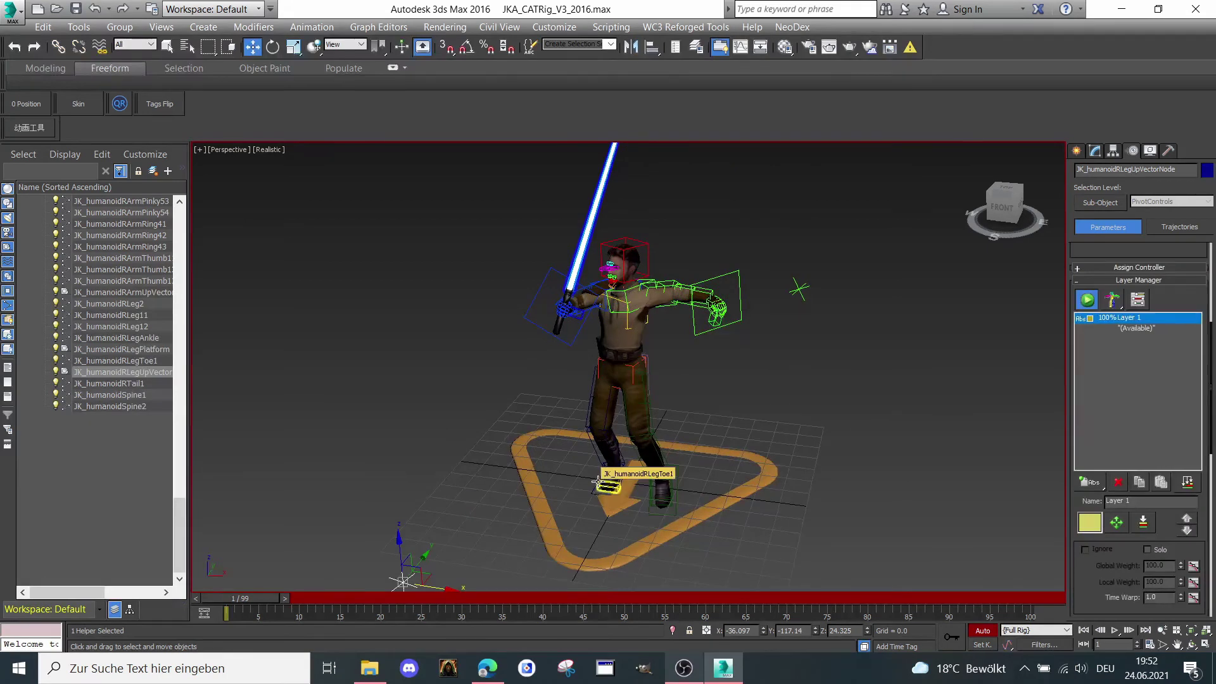
middle_click_drag(772, 431, 762, 392)
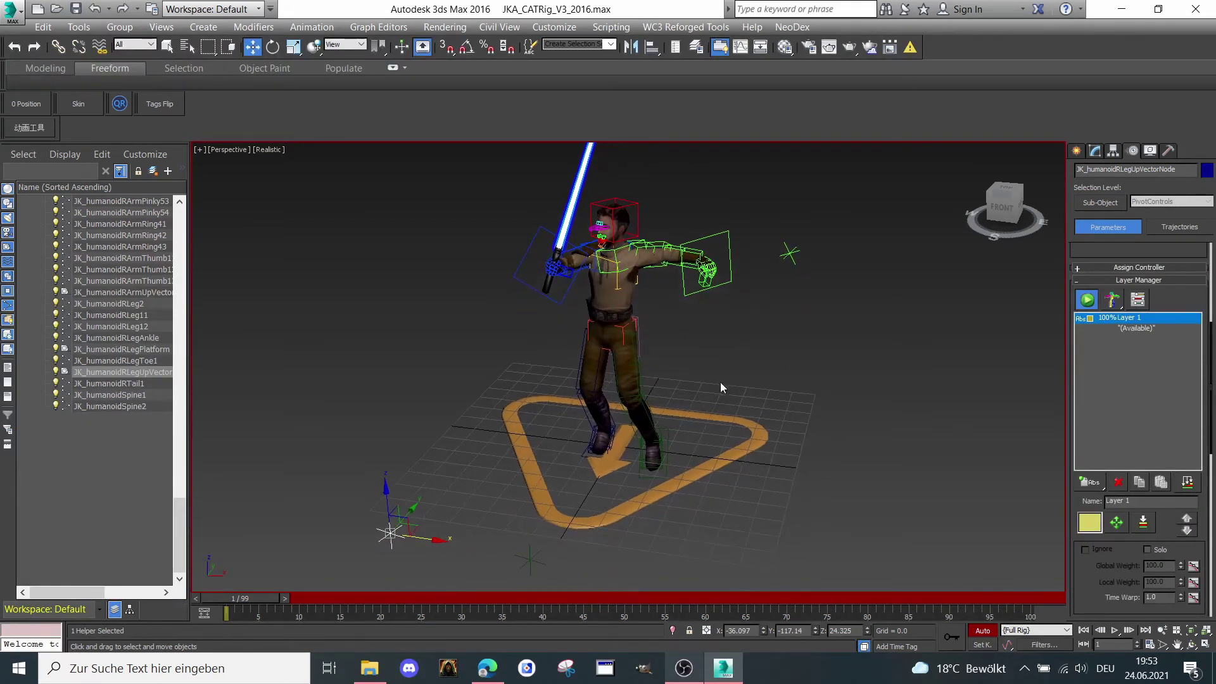
Select the orange triangular root control on the ground around the character's feet
left_click(699, 462)
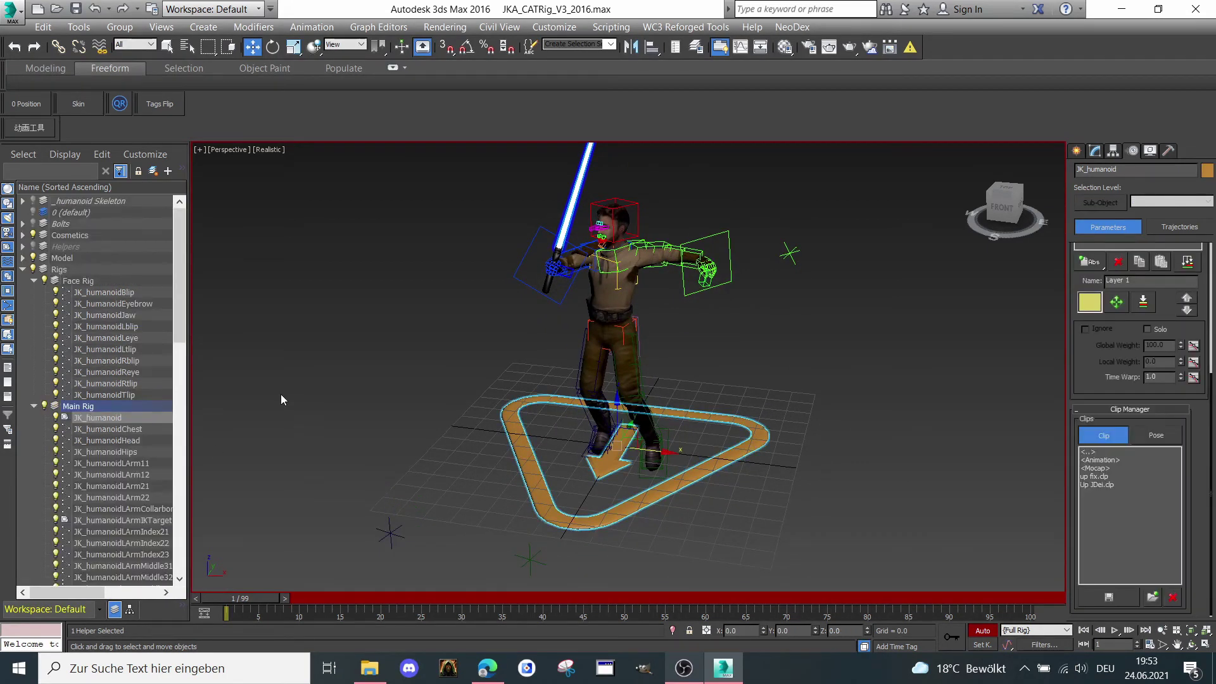
middle_click_drag(350, 380, 336, 340)
scroll(443, 354, "up", 1)
middle_click_drag(521, 347, 546, 356)
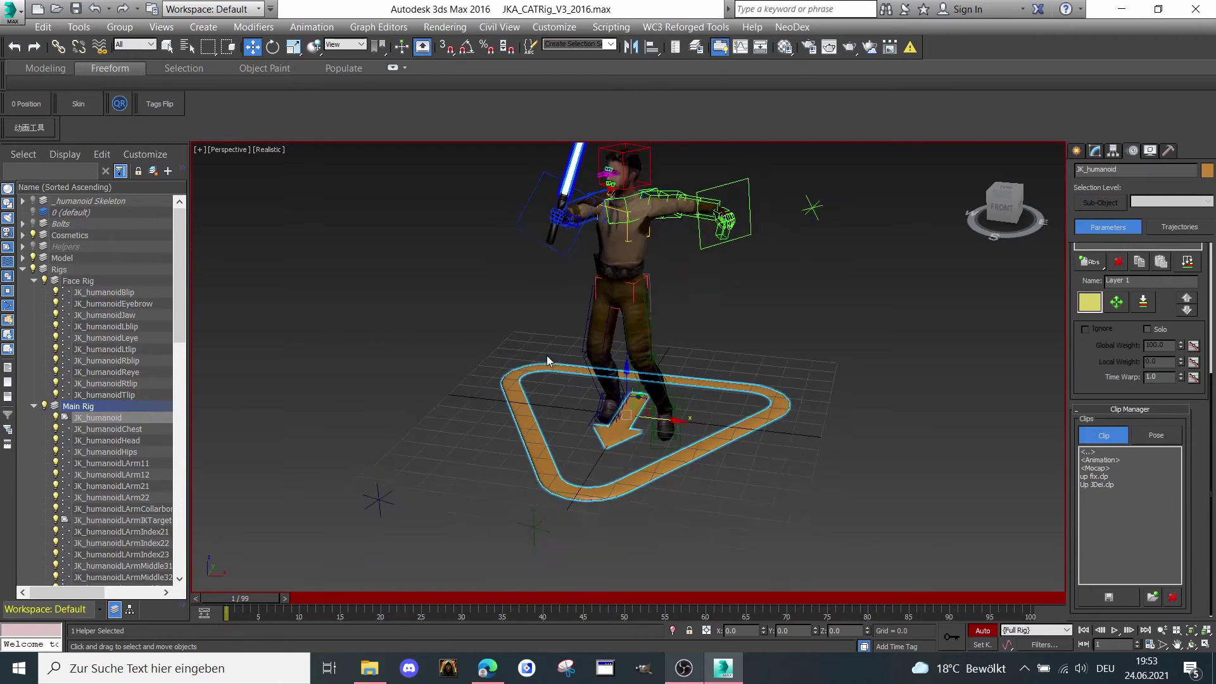
left_click(1002, 196)
middle_click_drag(665, 473, 608, 418, "alt")
middle_click_drag(608, 418, 682, 448, "alt")
middle_click_drag(765, 339, 778, 390)
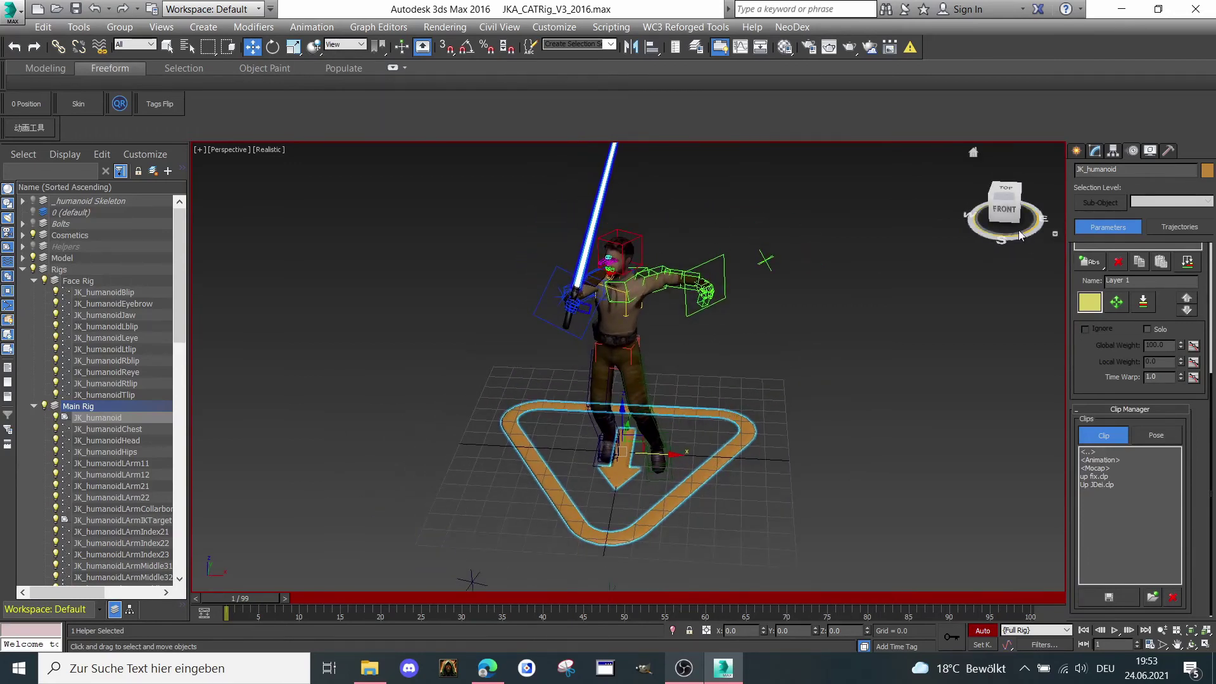
mouse_move(1018, 211)
left_mouse_down()
mouse_move(985, 198)
mouse_move(1011, 215)
left_mouse_up()
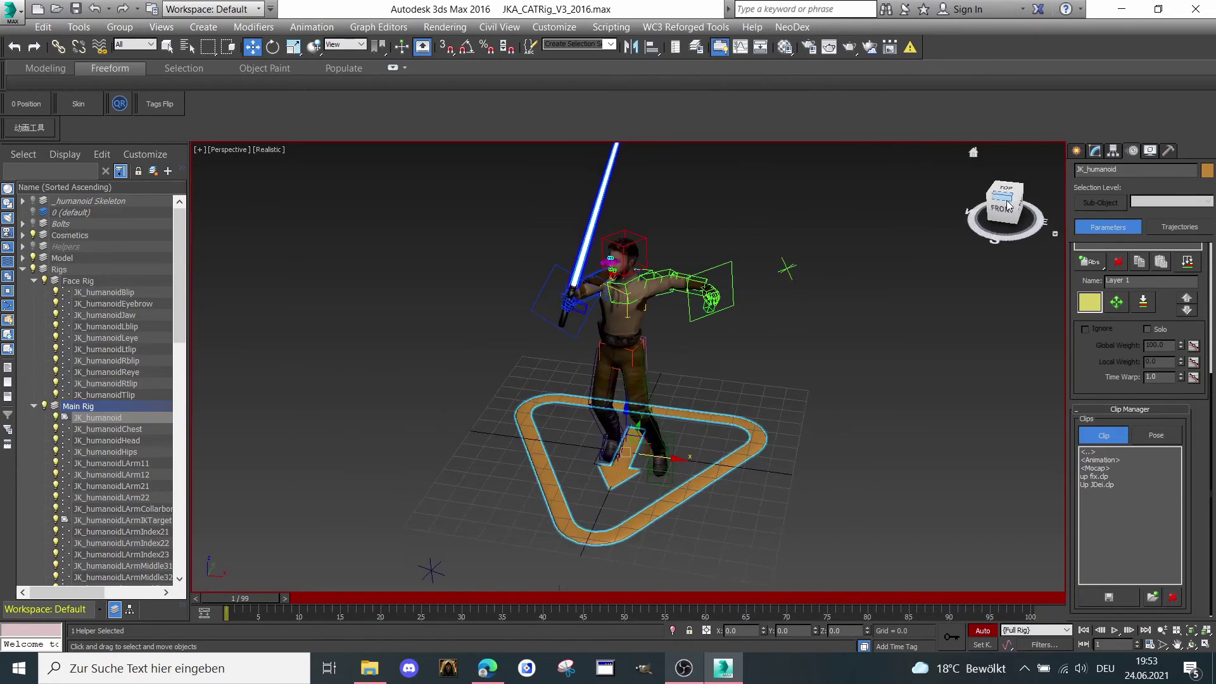
Switch from the Move tool to the Select tool with the root control still selected
right_click(766, 429)
left_click(789, 499)
scroll(760, 472, "up", 3)
left_click_drag(756, 352, 724, 476)
left_click_drag(758, 369, 769, 384)
scroll(772, 393, "down", 2)
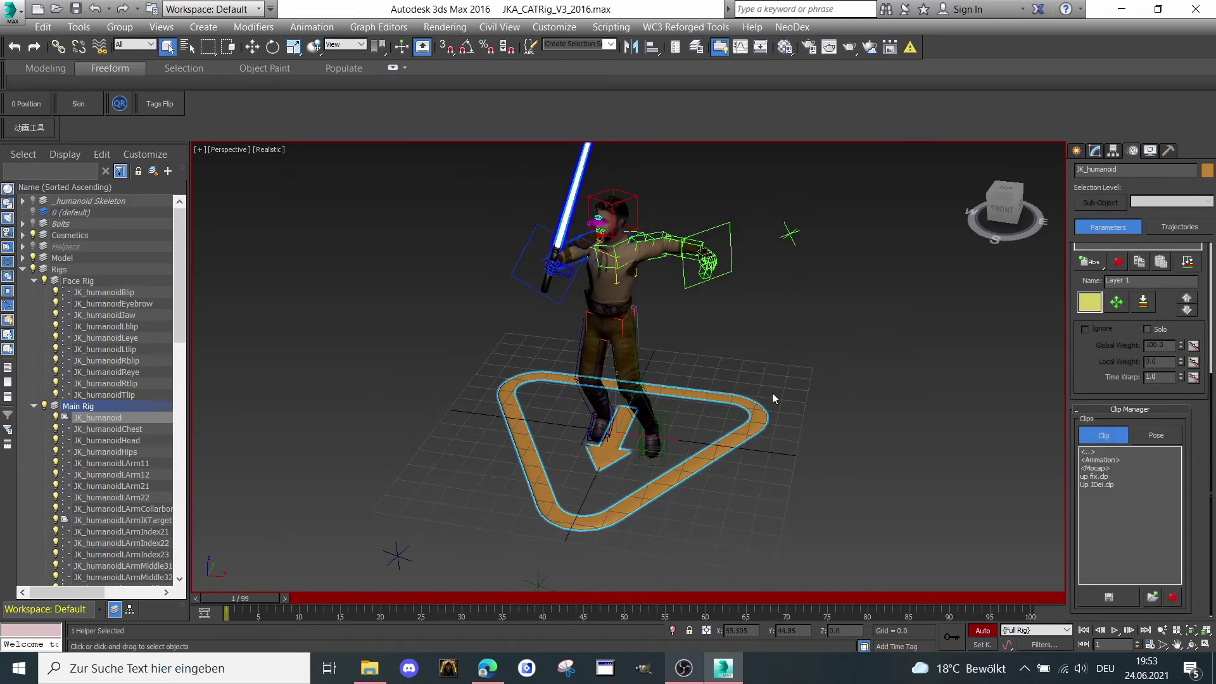
Examine the root control's Layer Manager weight settings and the clips listed in its Clip Manager
left_click_drag(1162, 325, 1152, 446)
scroll(1152, 449, "up", 1)
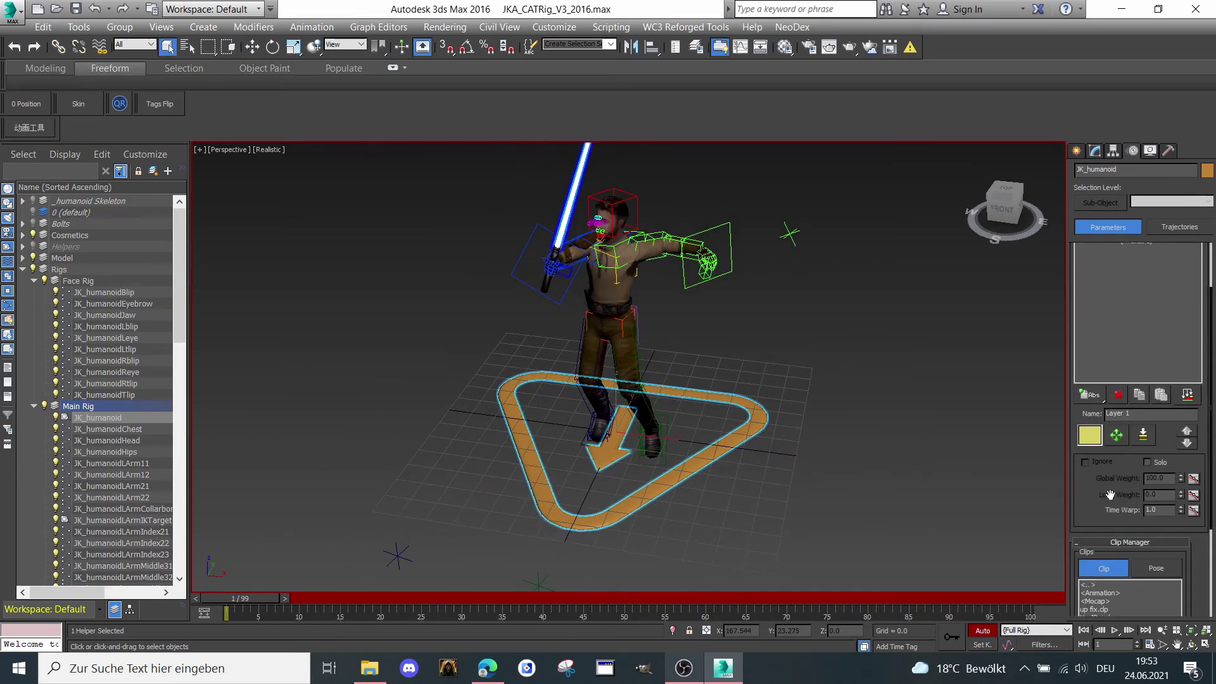
scroll(1111, 496, "up", 4)
scroll(1136, 504, "down", 3)
scroll(1134, 501, "down", 5)
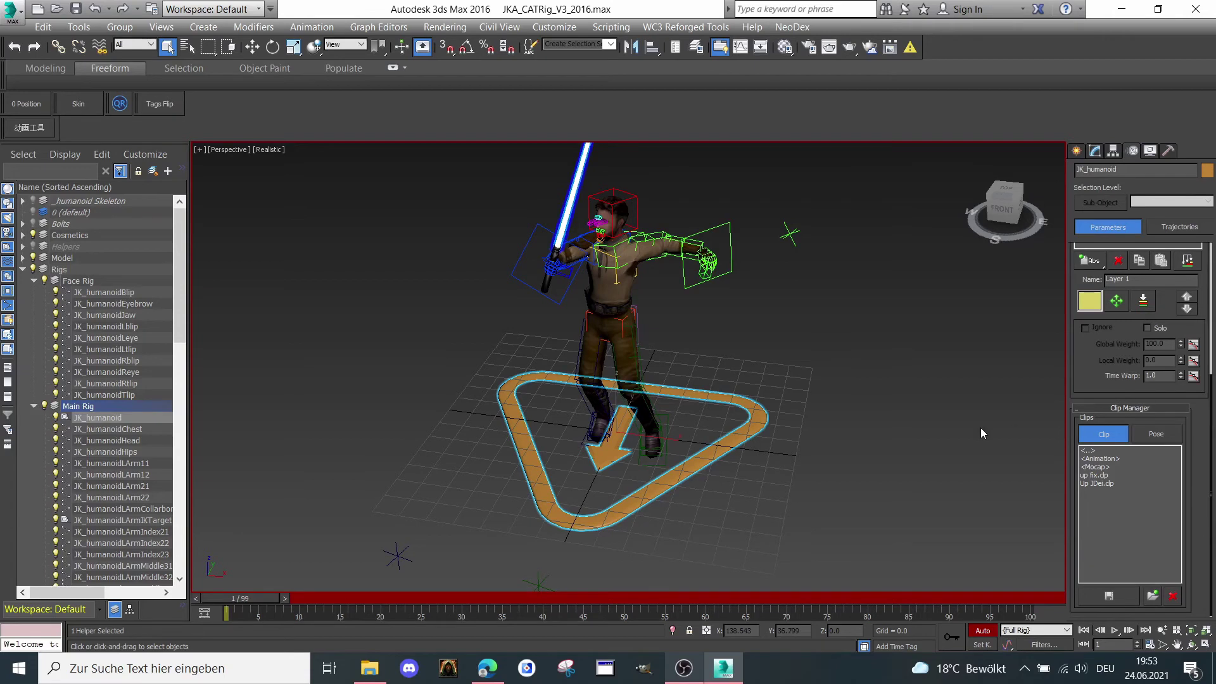
middle_click_drag(981, 428, 989, 424)
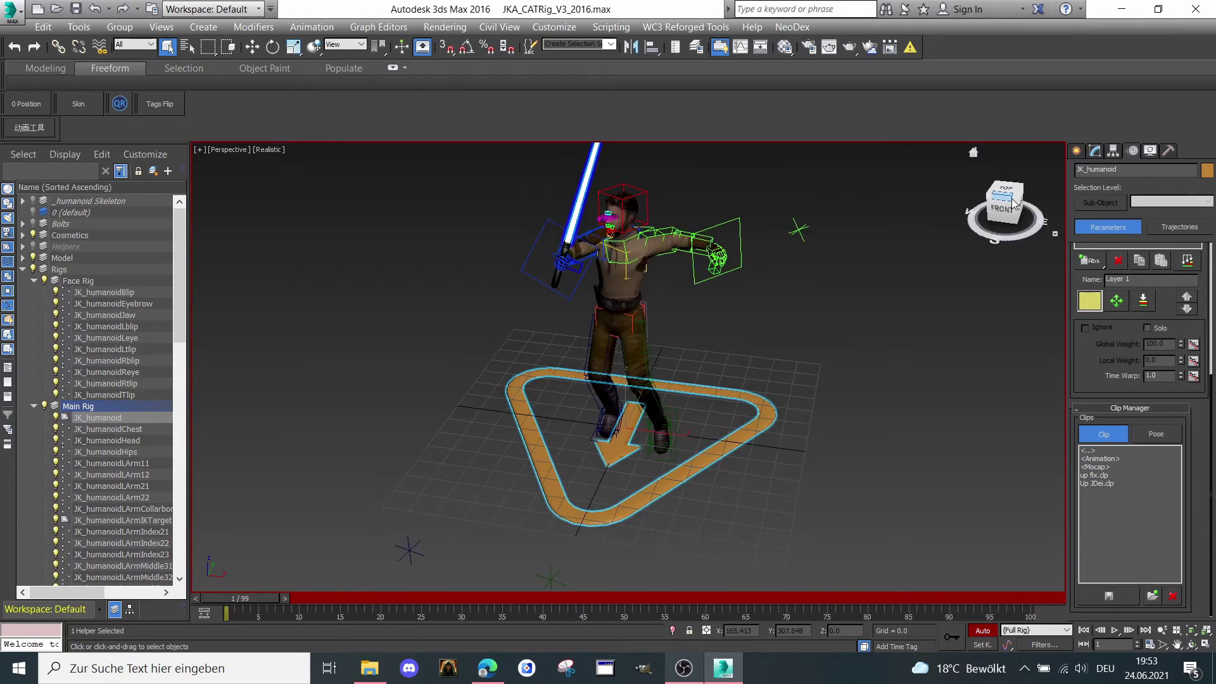
mouse_move(1004, 207)
left_mouse_down()
mouse_move(979, 201)
mouse_move(1003, 201)
left_mouse_up()
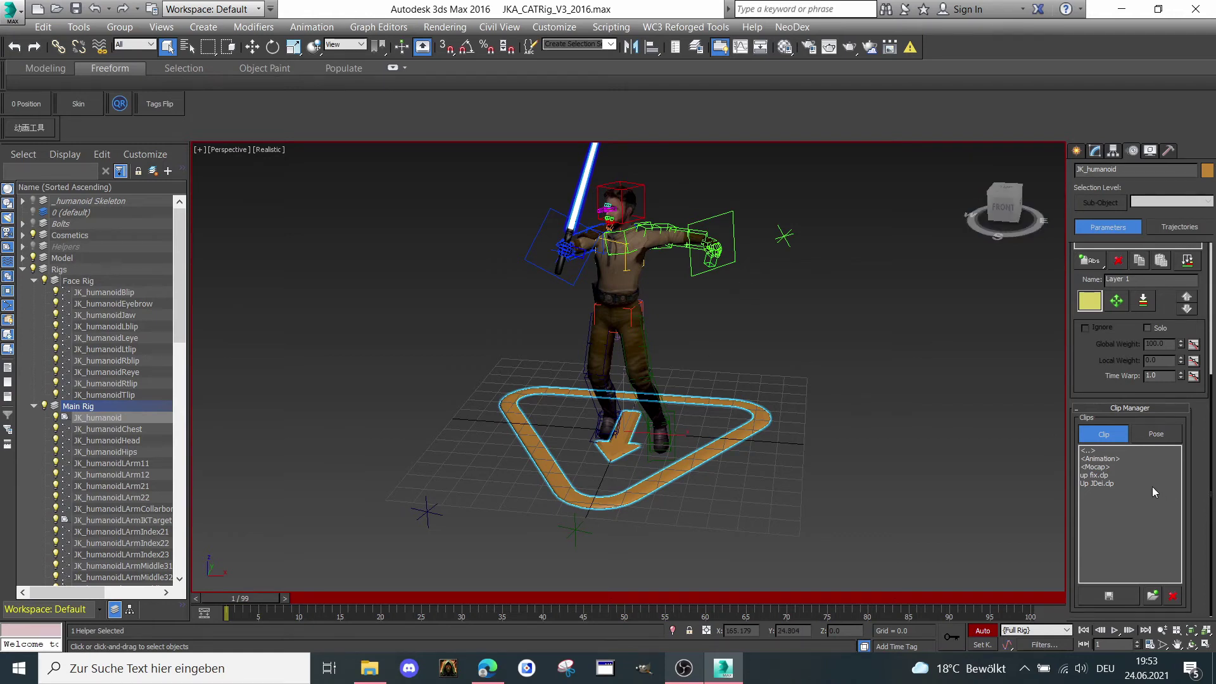
Try to load Test.clp from the Clip Manager's Animation folder with start time 1 and Scale Data enabled
middle_click_drag(832, 380, 830, 336)
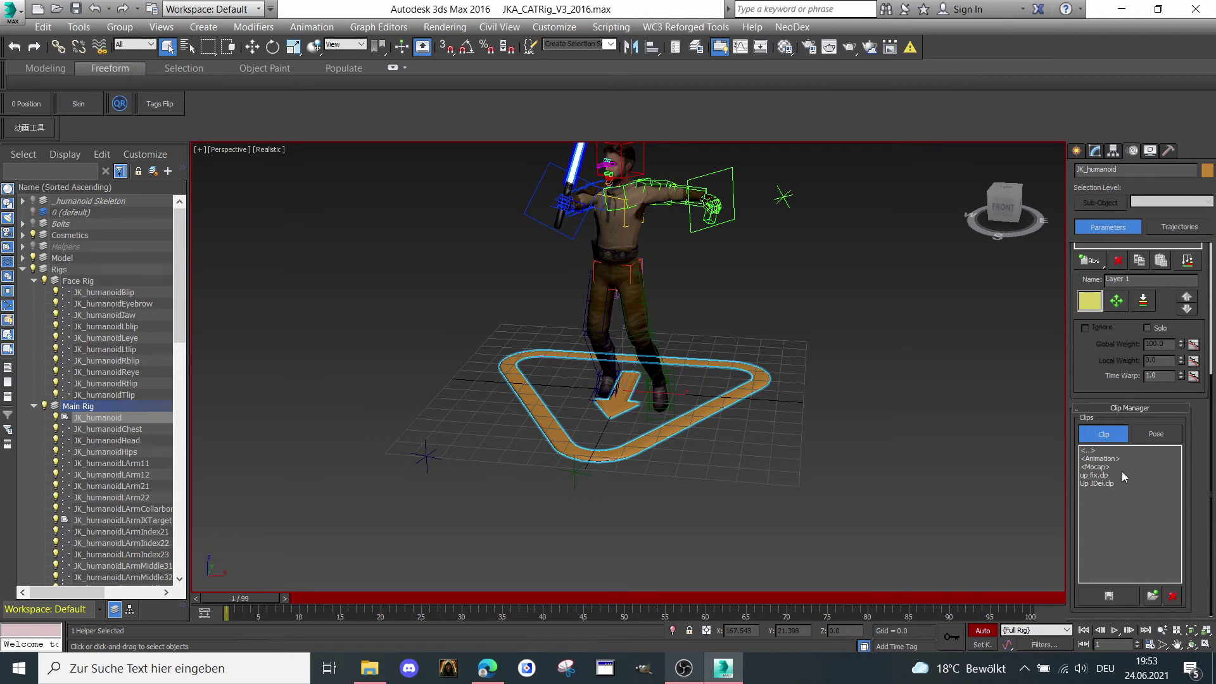
double_click(1102, 459)
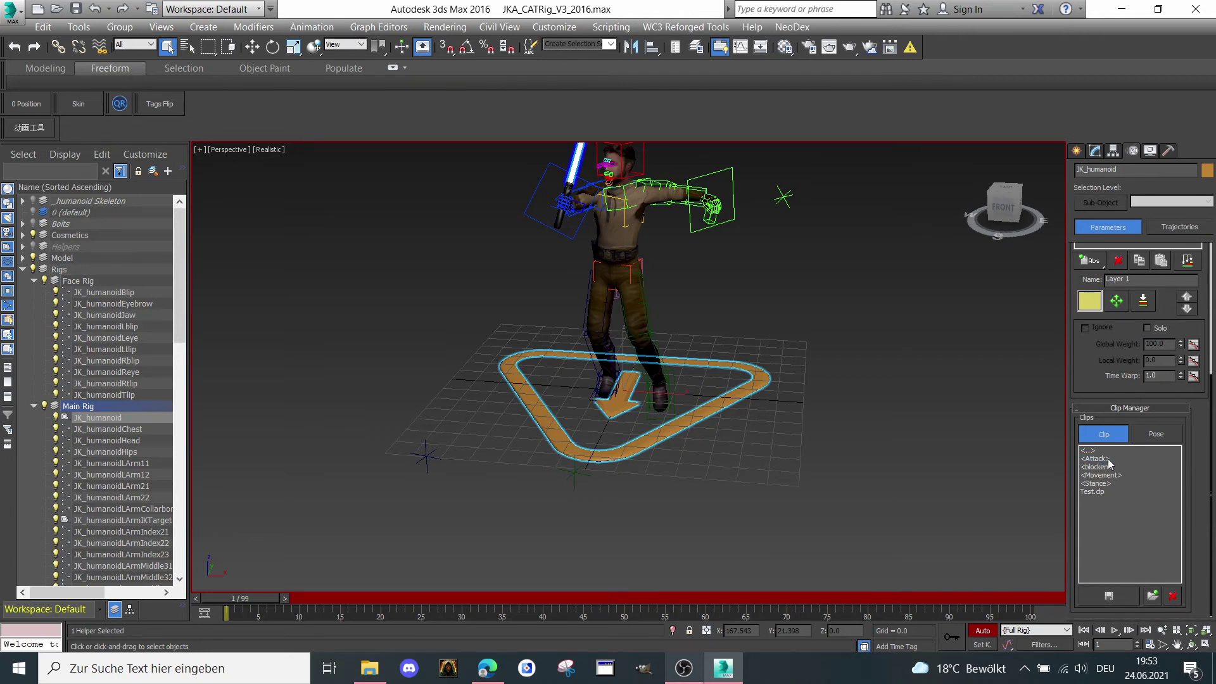
double_click(1091, 492)
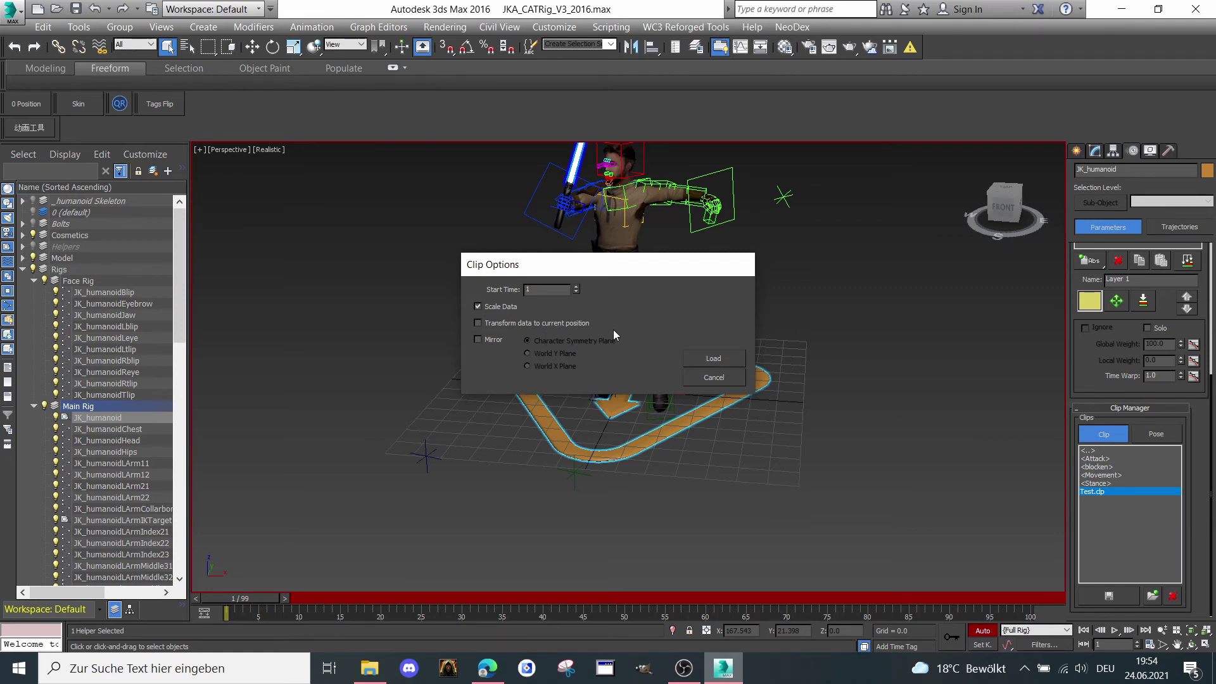
left_click(701, 359)
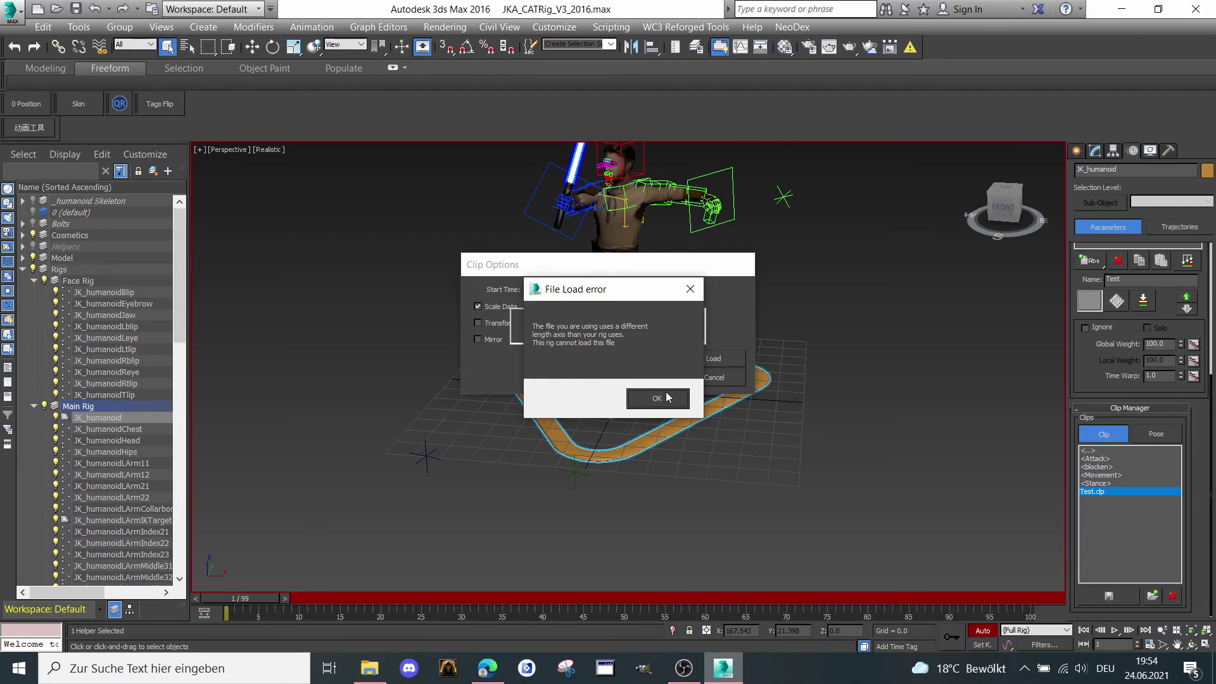
left_click(668, 397)
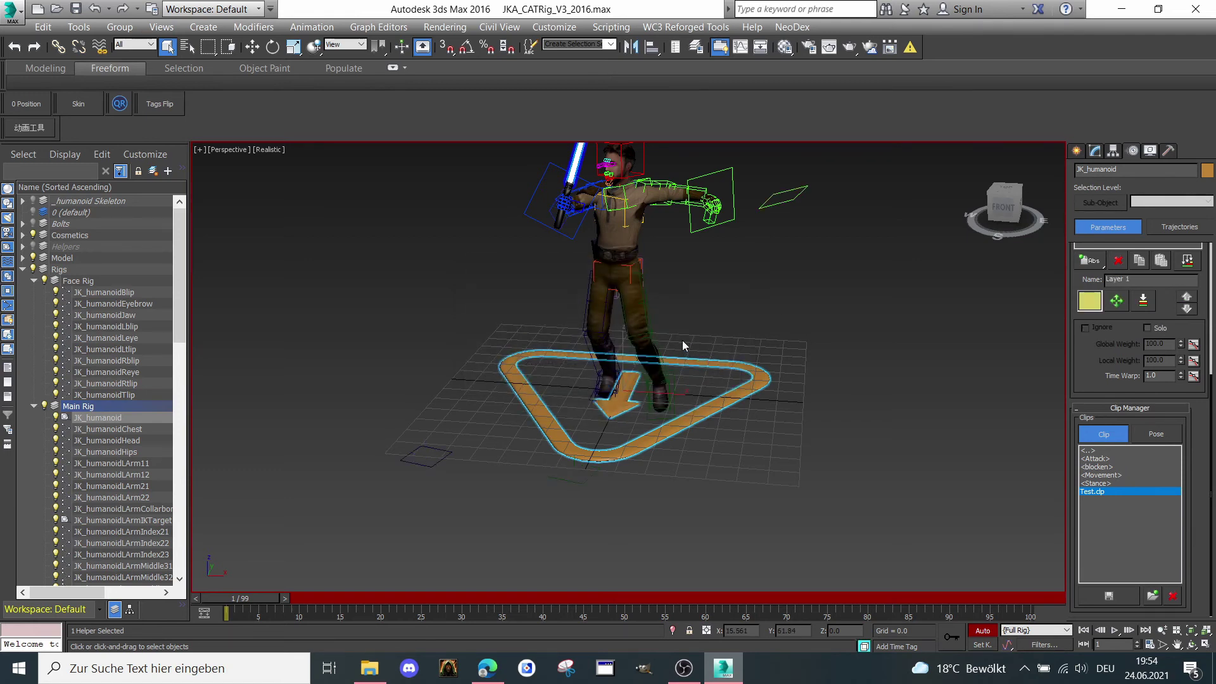
Select the hips control and scrub the timeline to check the pose's motion
mouse_move(1013, 204)
left_mouse_down()
mouse_move(999, 207)
mouse_move(1021, 200)
left_mouse_up()
middle_click_drag(673, 371, 651, 358)
scroll(650, 359, "up", 1)
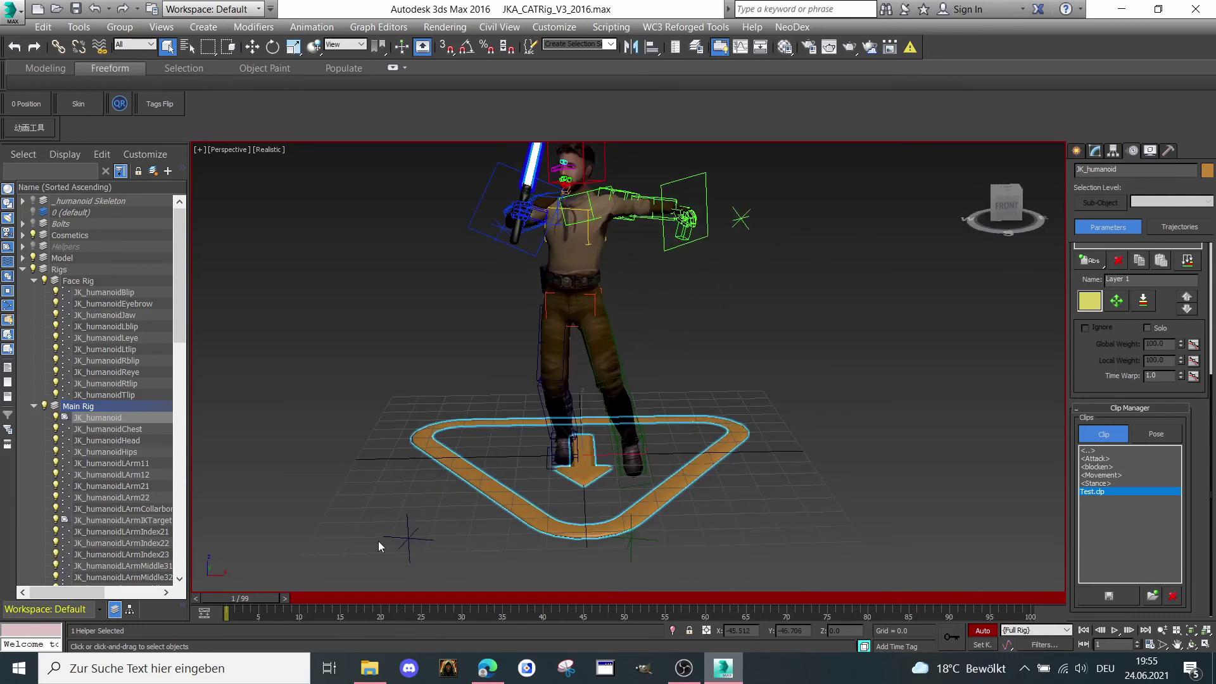
left_click_drag(240, 598, 241, 597)
scroll(635, 298, "up", 2)
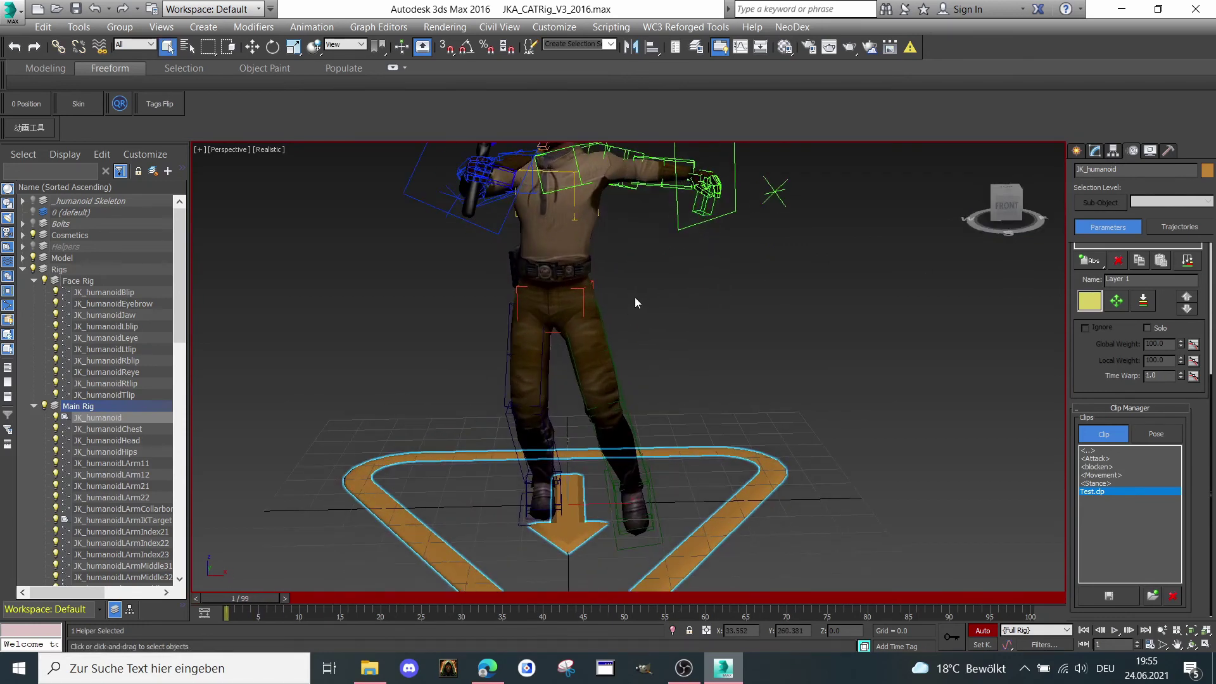
left_click(580, 291)
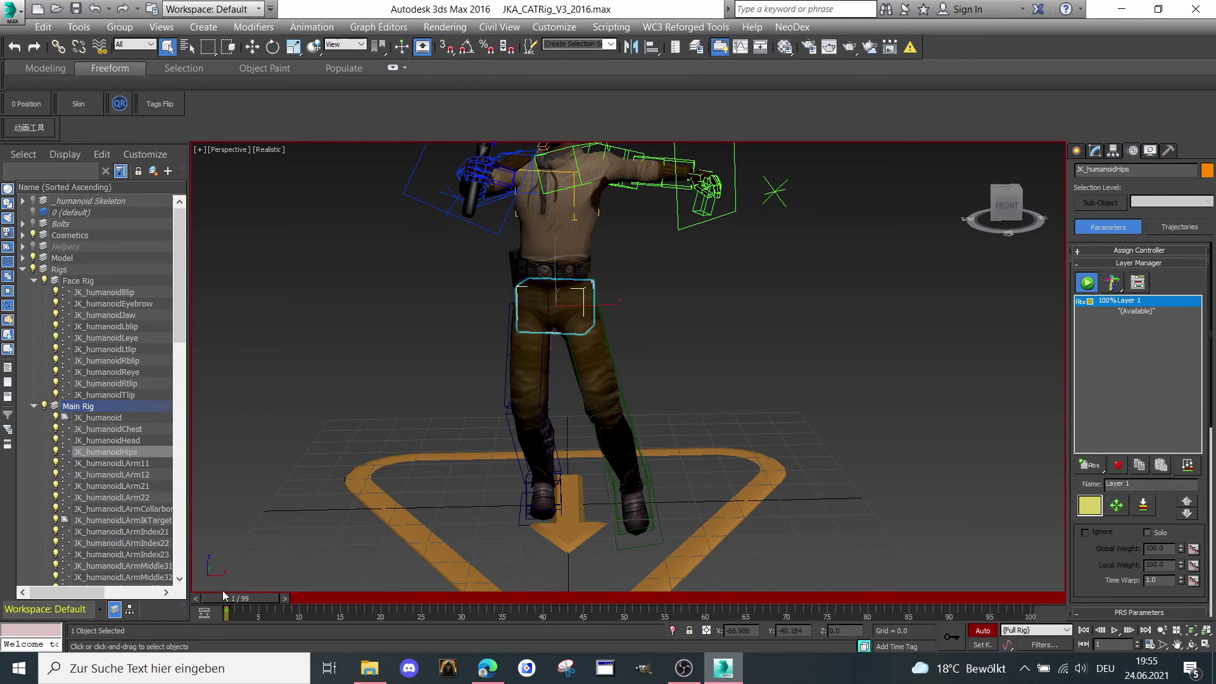
left_click_drag(235, 599, 312, 598)
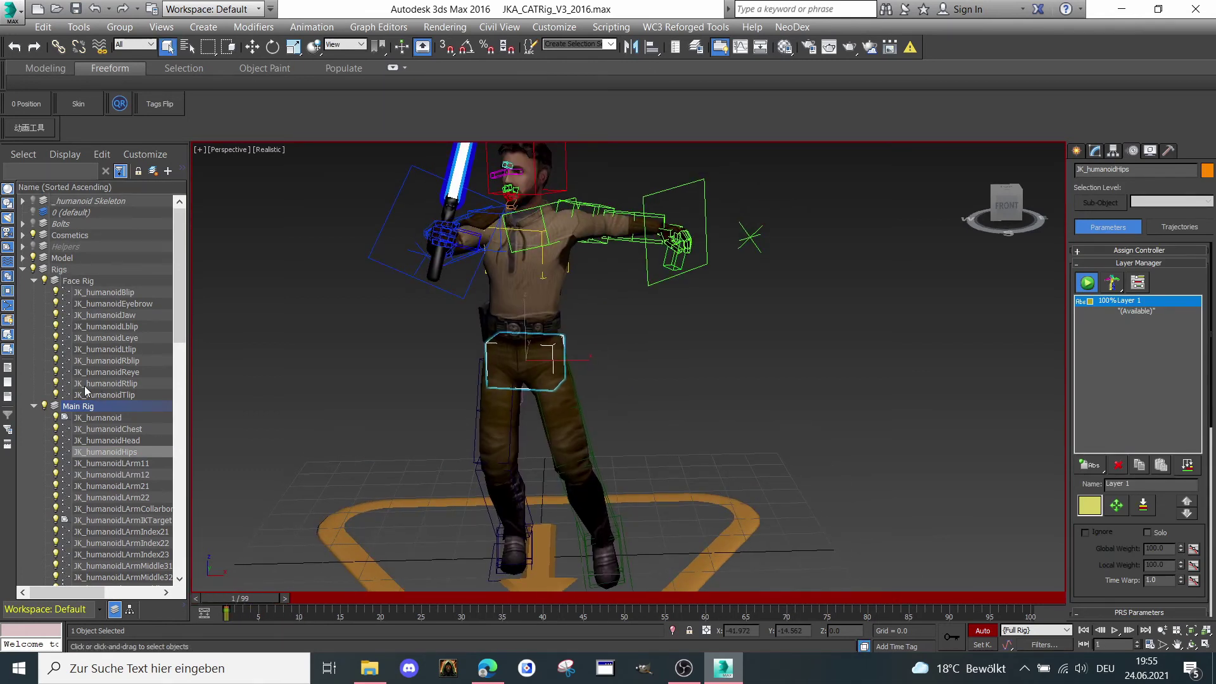
Select every object in the Rigs layer, set a key at frame 1 and advance to frame 10
double_click(59, 271)
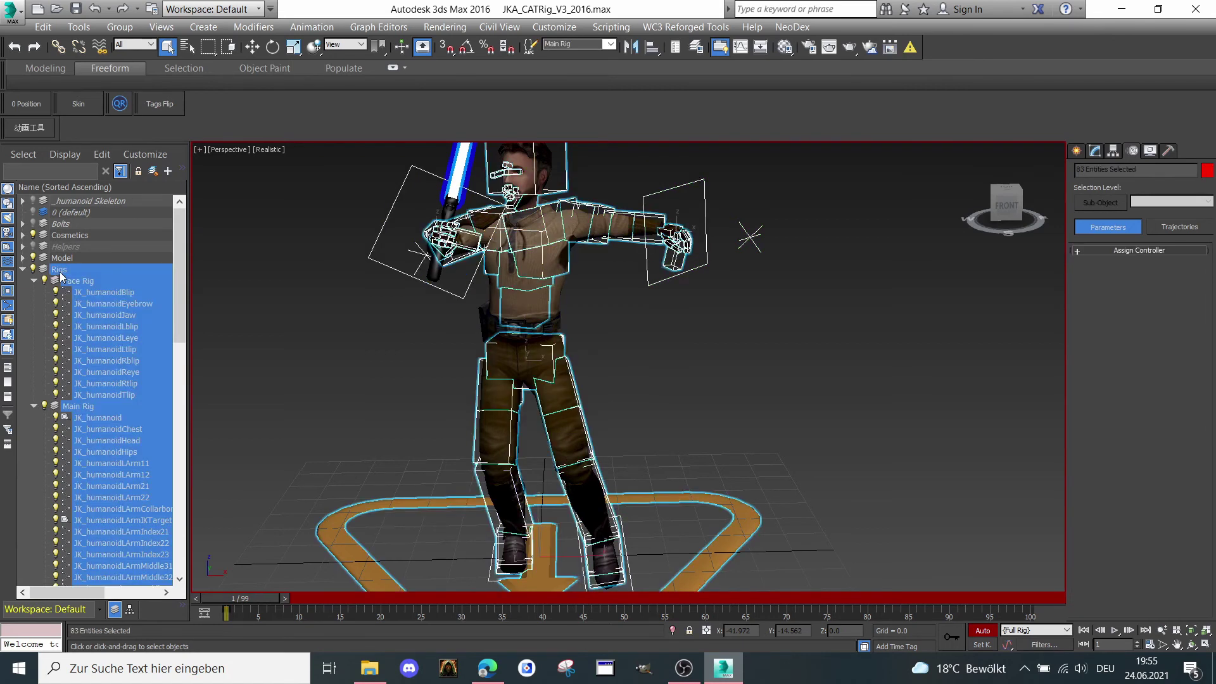
left_click(610, 45)
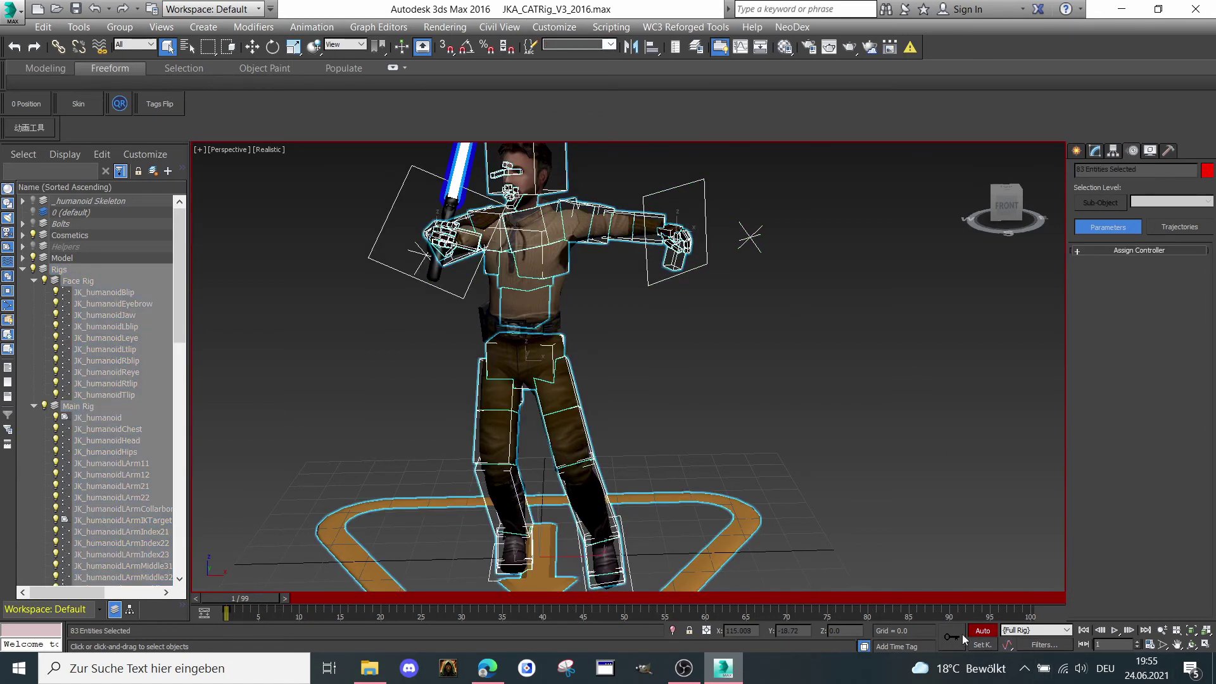
type("Main Rig")
left_click_drag(266, 601, 329, 608)
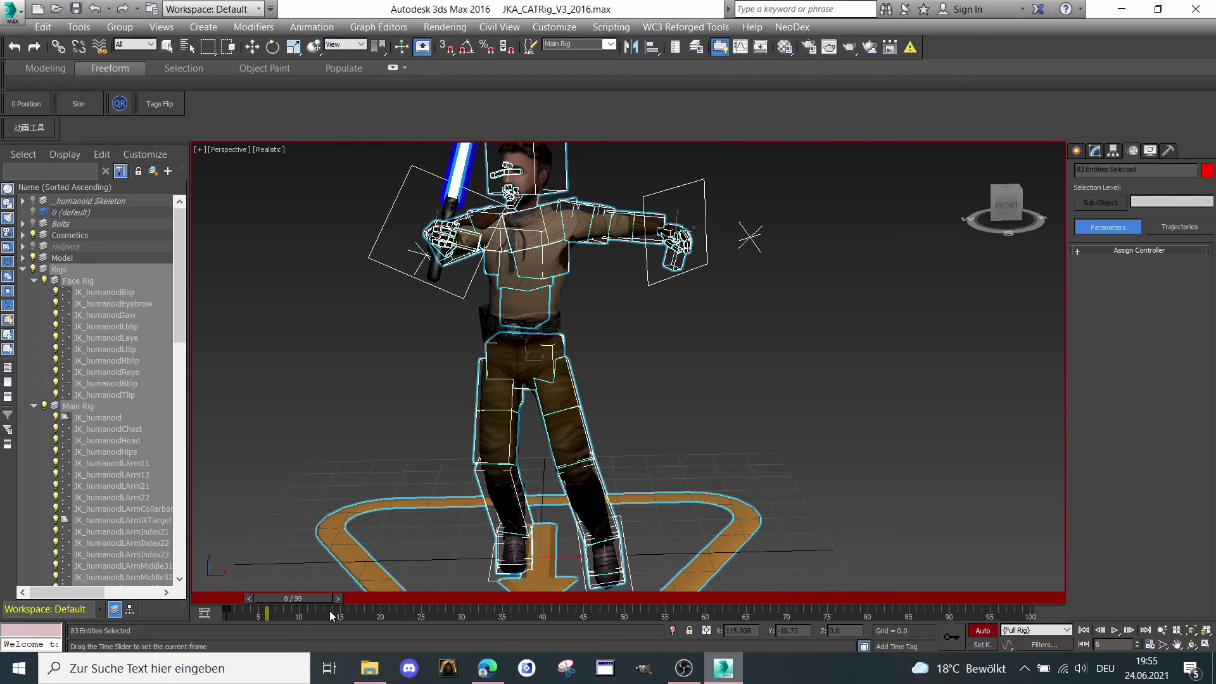
left_click(447, 556)
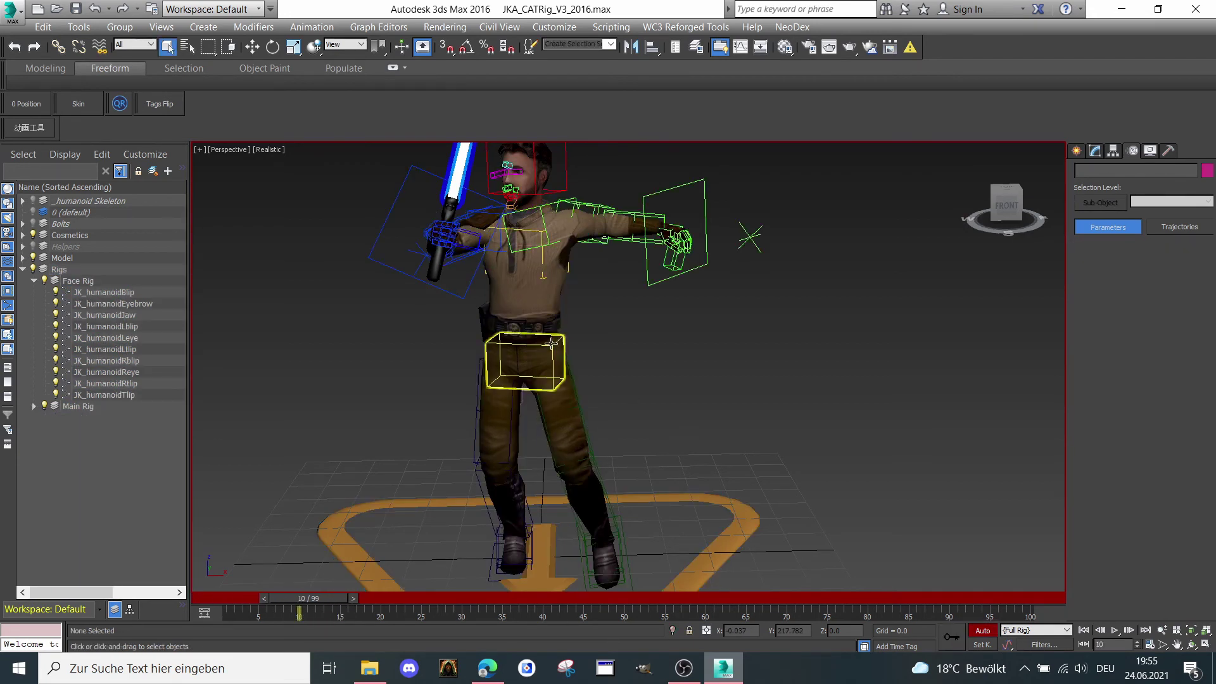
Move the hips control sideways at frame 10 to about X 15.7, Y 0.6, Z 42
left_click(551, 344)
scroll(552, 344, "up", 2)
right_click(550, 349)
left_click(576, 355)
left_click_drag(543, 359, 602, 337)
middle_click_drag(622, 244, 616, 277)
left_click_drag(1019, 209, 851, 213)
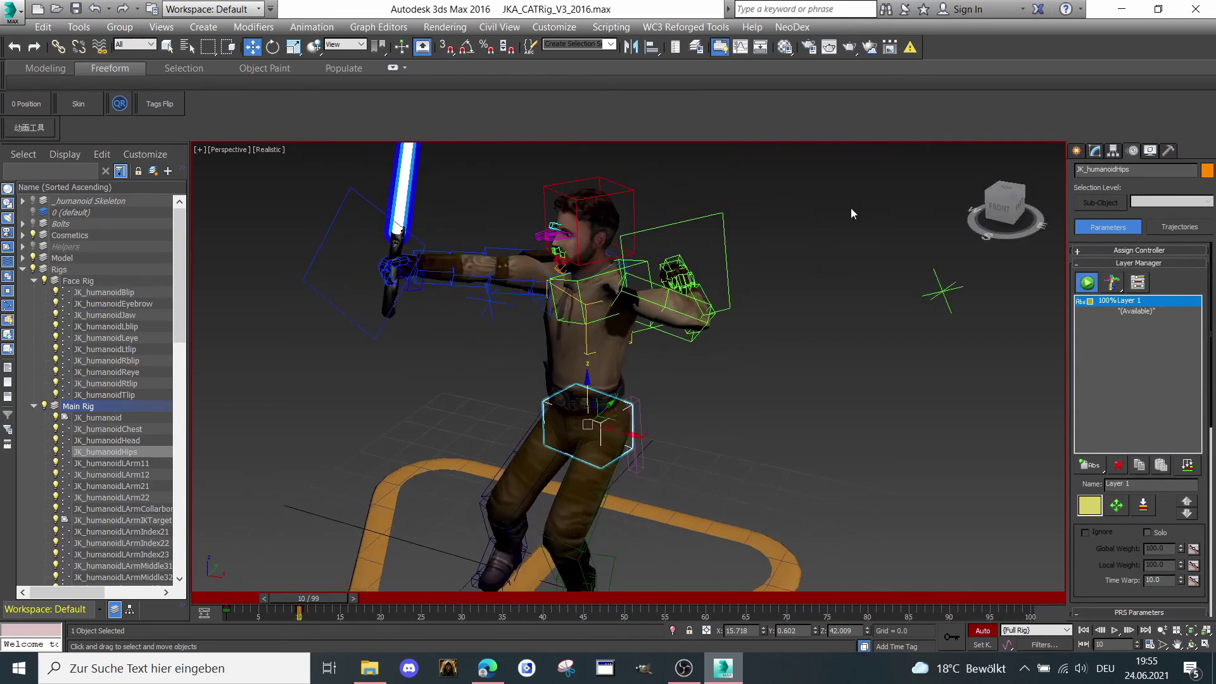
Move the left arm's IK target forward at frame 10 to about X 32.1, Y -32.8, Z 73.9
left_click(725, 251)
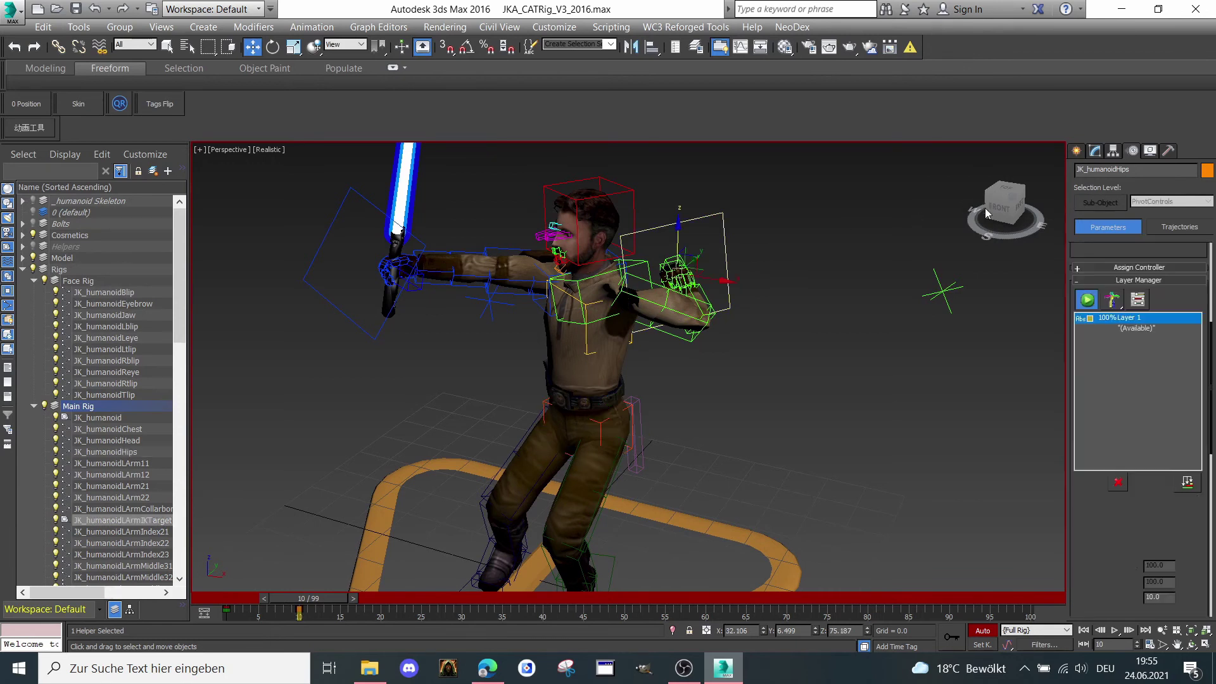
left_click_drag(1012, 206, 972, 152)
left_click_drag(716, 267, 511, 292)
left_click_drag(1008, 204, 1060, 193)
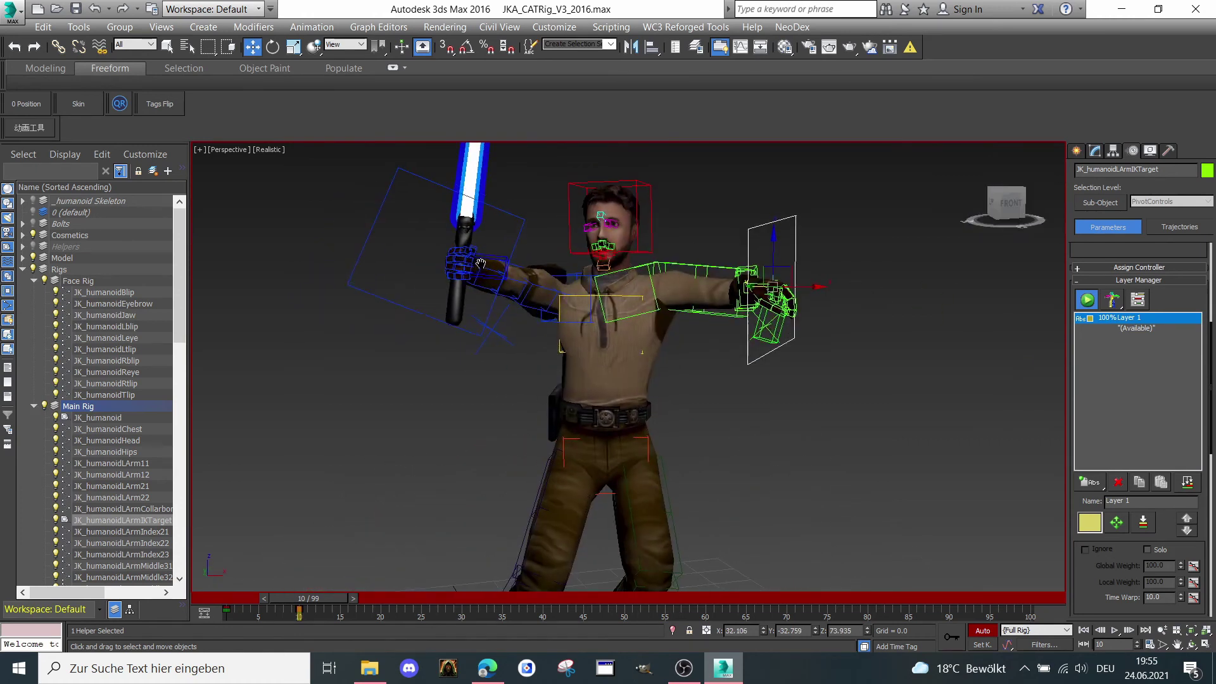
Raise the right arm's control toward the head to about X -5.7, Y -26.5, Z 88, and advance to frame 12
left_click(517, 236)
scroll(517, 236, "down", 1)
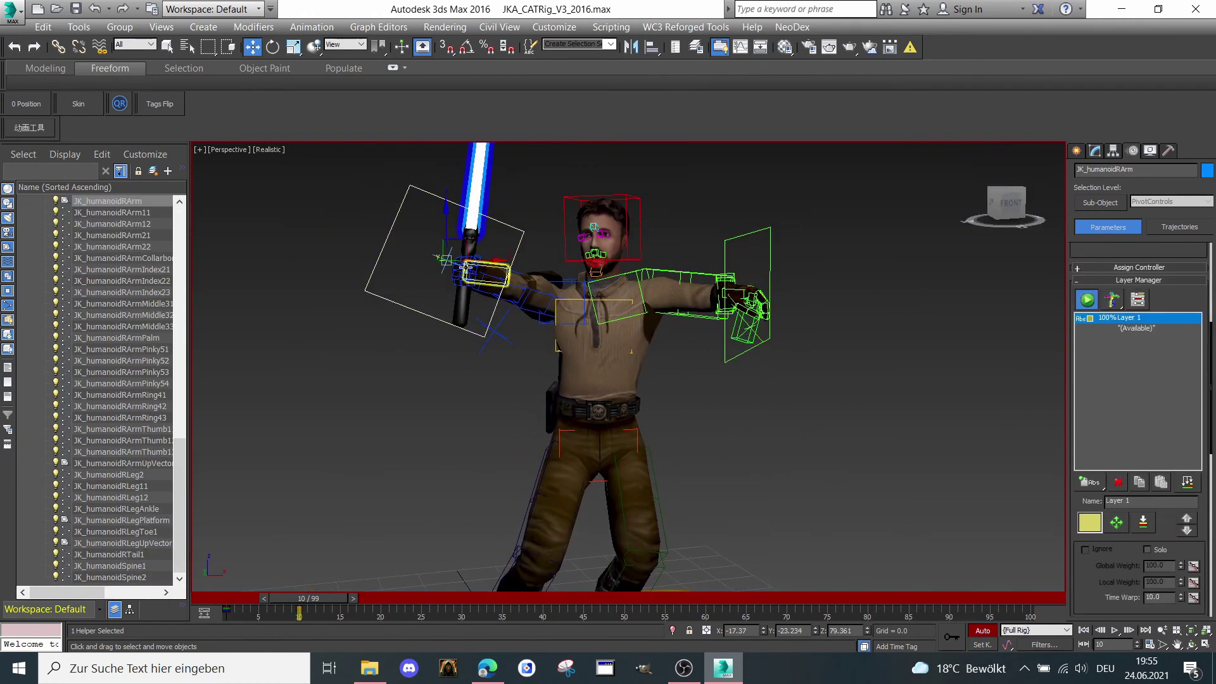
left_click_drag(447, 261, 519, 208)
scroll(486, 408, "down", 3)
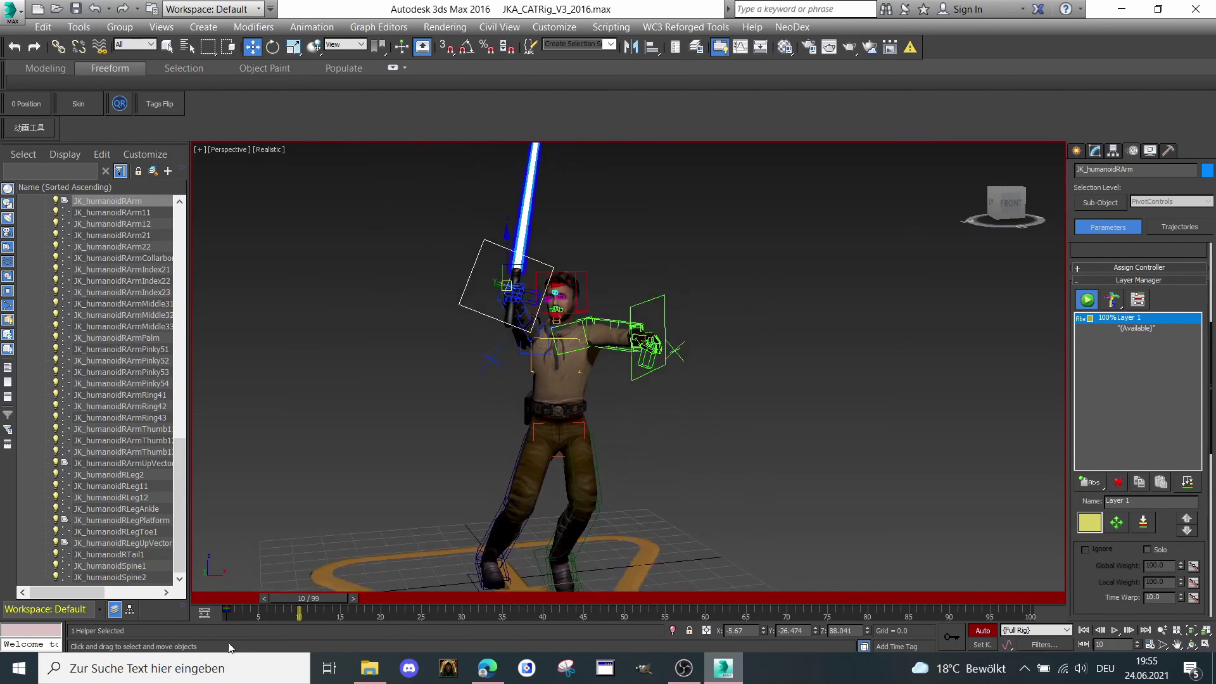
mouse_move(307, 597)
left_mouse_down()
mouse_move(233, 598)
mouse_move(323, 596)
left_mouse_up()
scroll(405, 455, "down", 4)
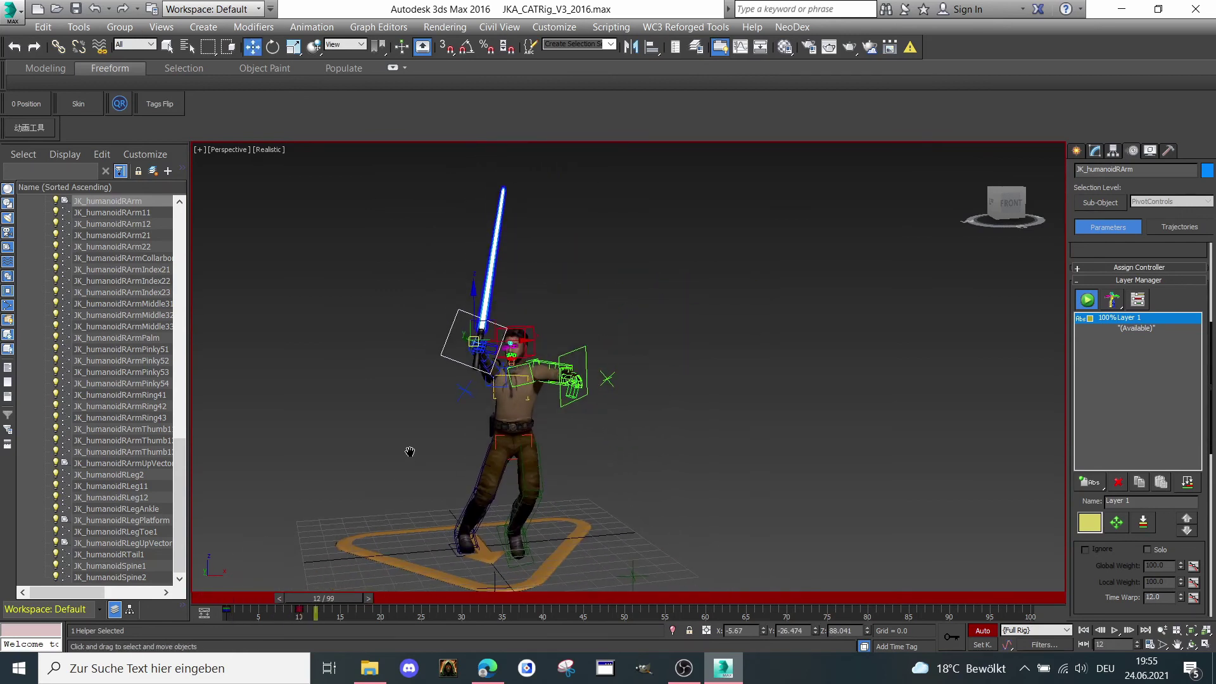
Select the entire Rigs layer, collapse it, and copy the frame 1 keys to frame 21
scroll(112, 294, "up", 20)
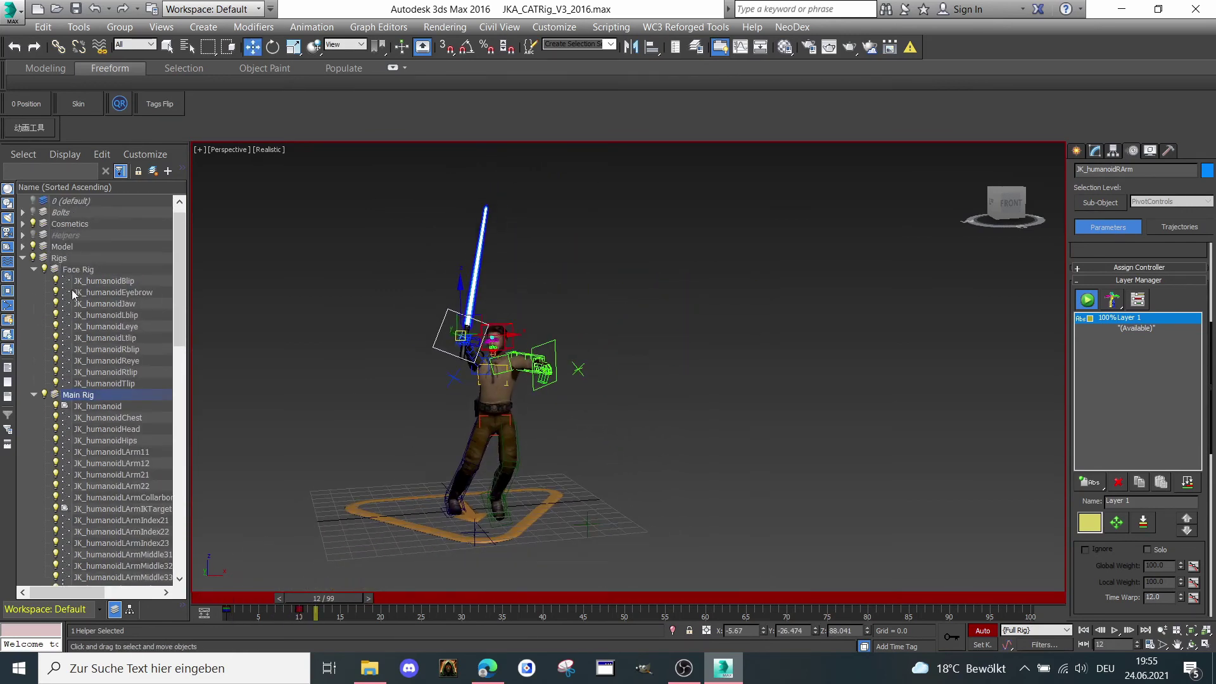
double_click(63, 261)
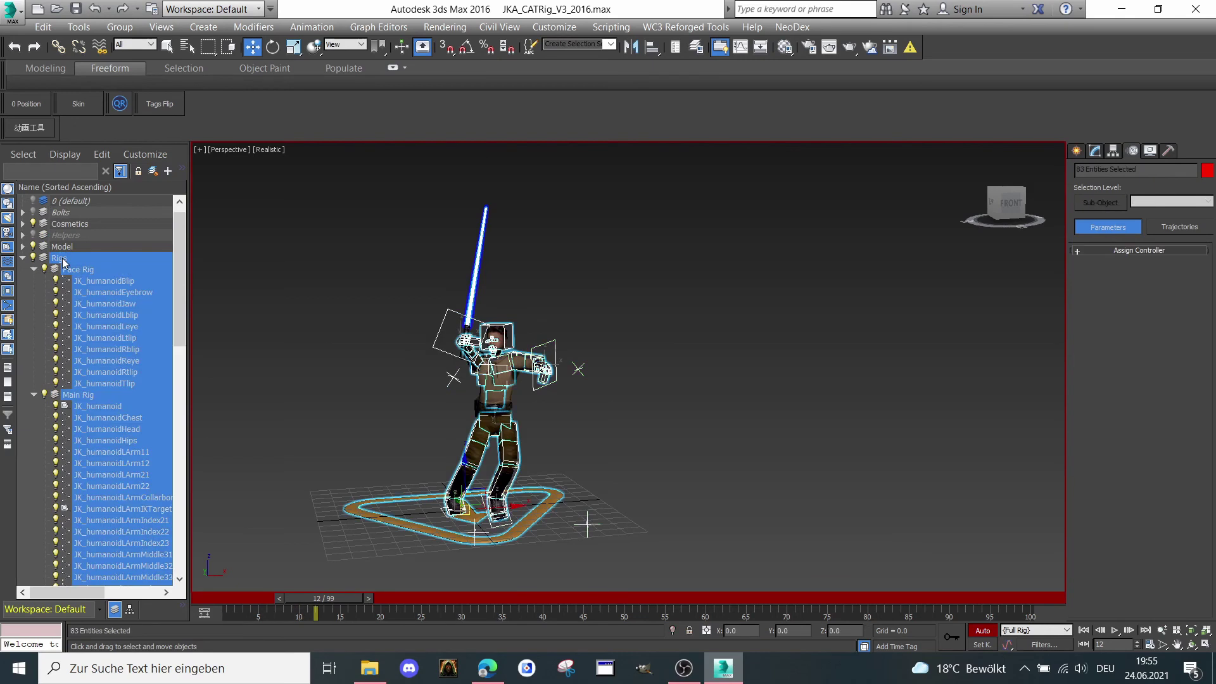
left_click(23, 257)
left_click_drag(248, 613, 203, 620)
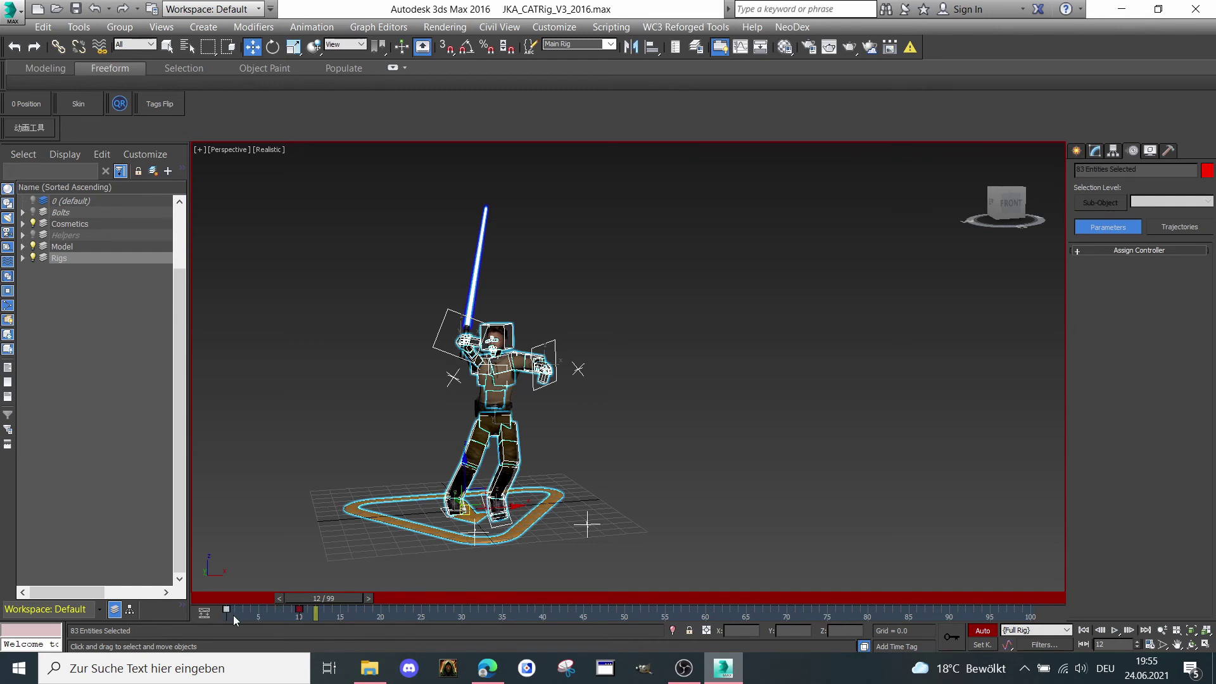
left_click_drag(227, 611, 305, 611, "shift")
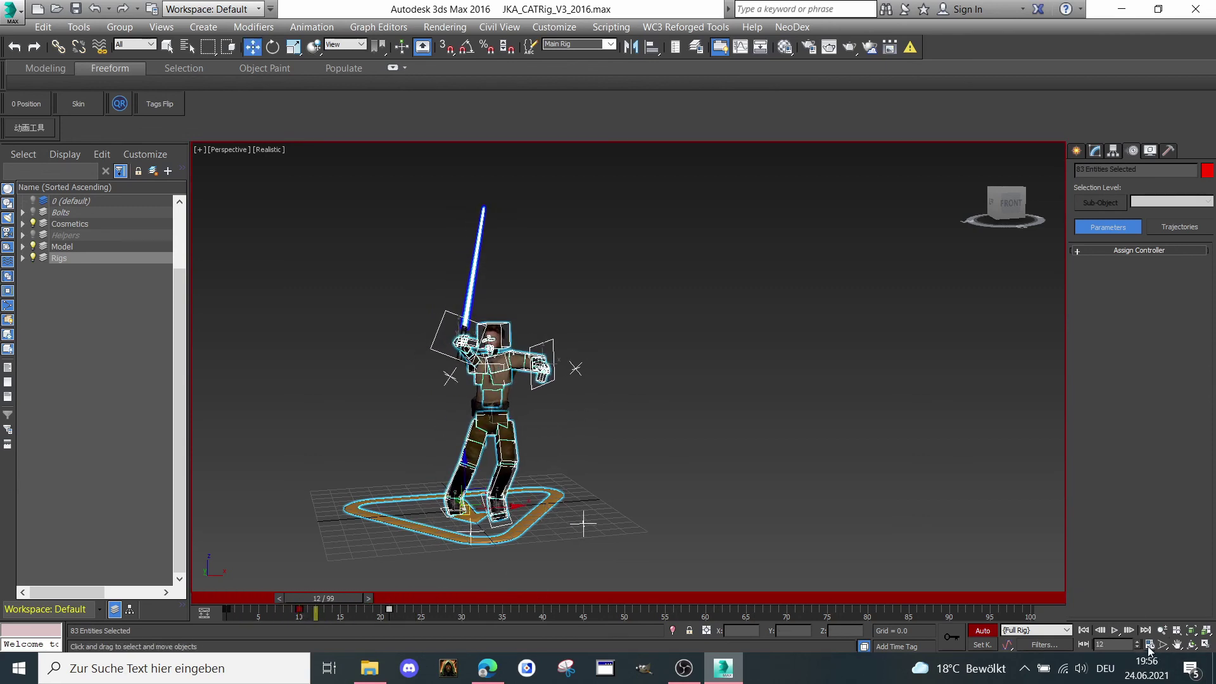
Set the animation end time to 21 in Time Configuration
left_click(1149, 645)
double_click(543, 378)
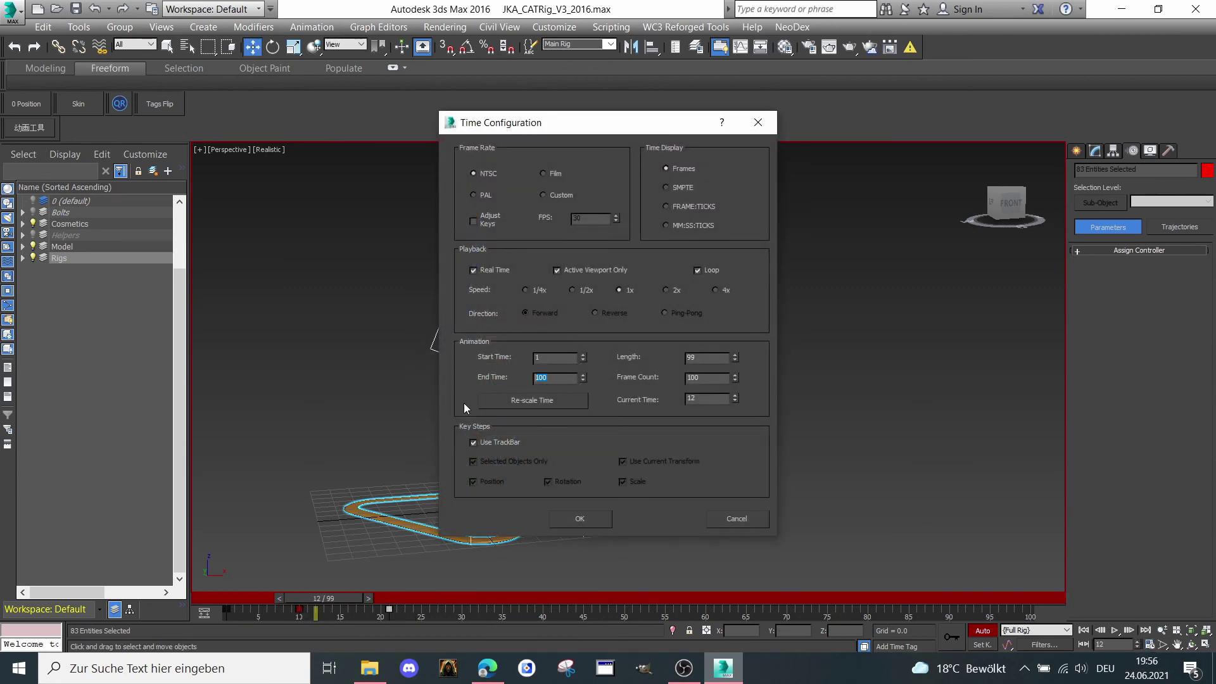
type("21")
key("Return")
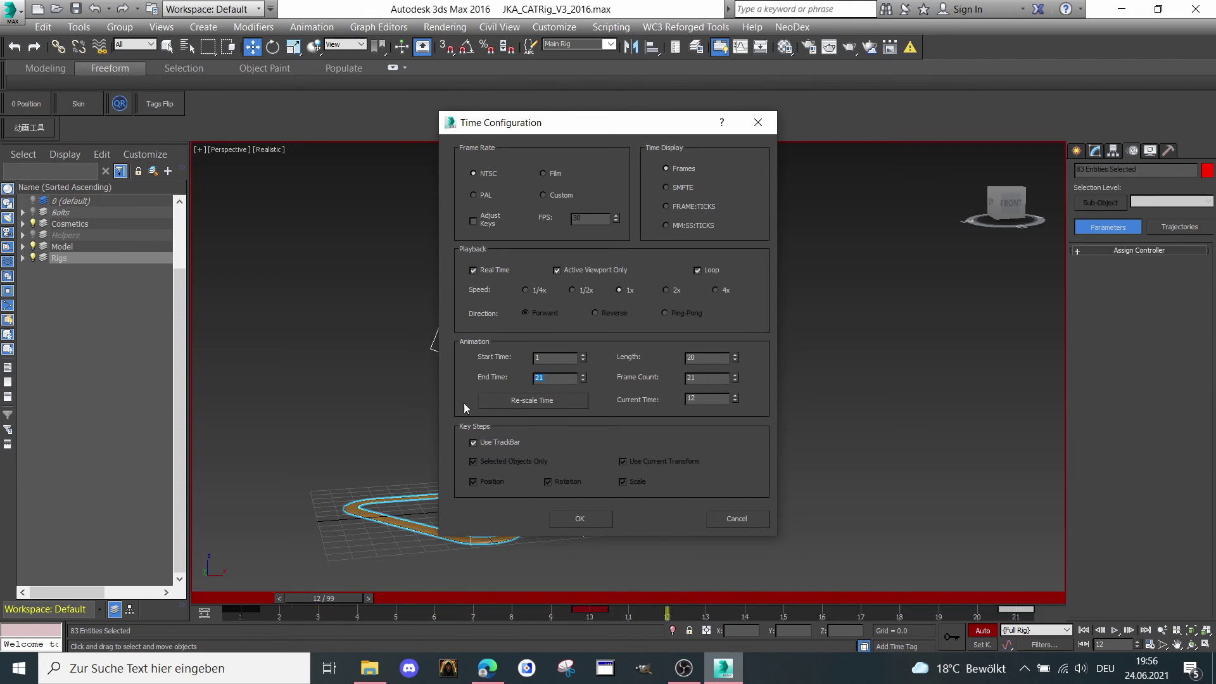
left_click(583, 519)
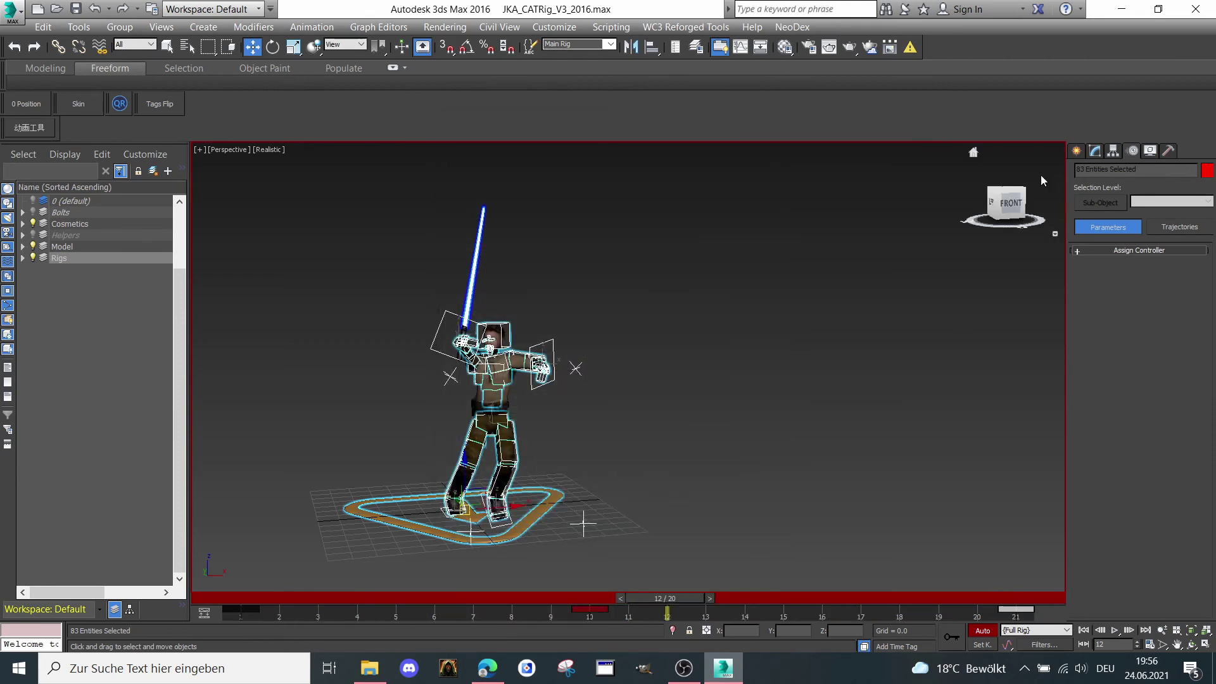
Clear the selection, select the orange root control on the ground and switch to the Select tool
left_click(876, 272)
scroll(571, 451, "up", 4)
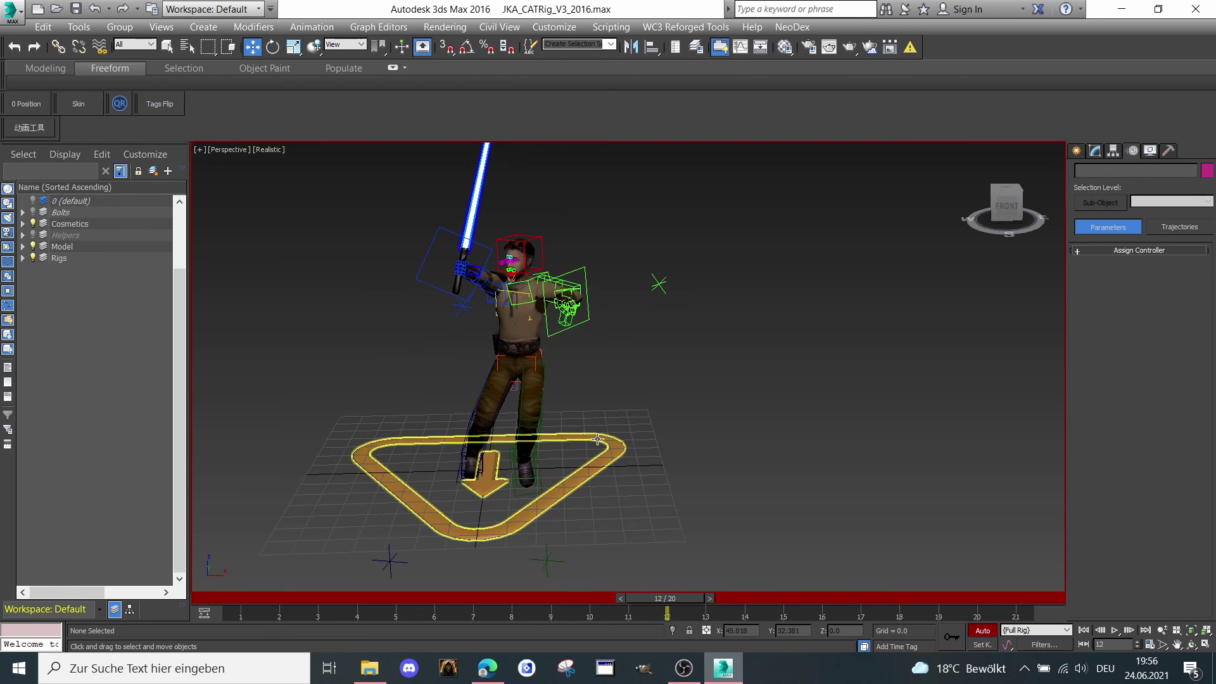
left_click(598, 439)
right_click(703, 385)
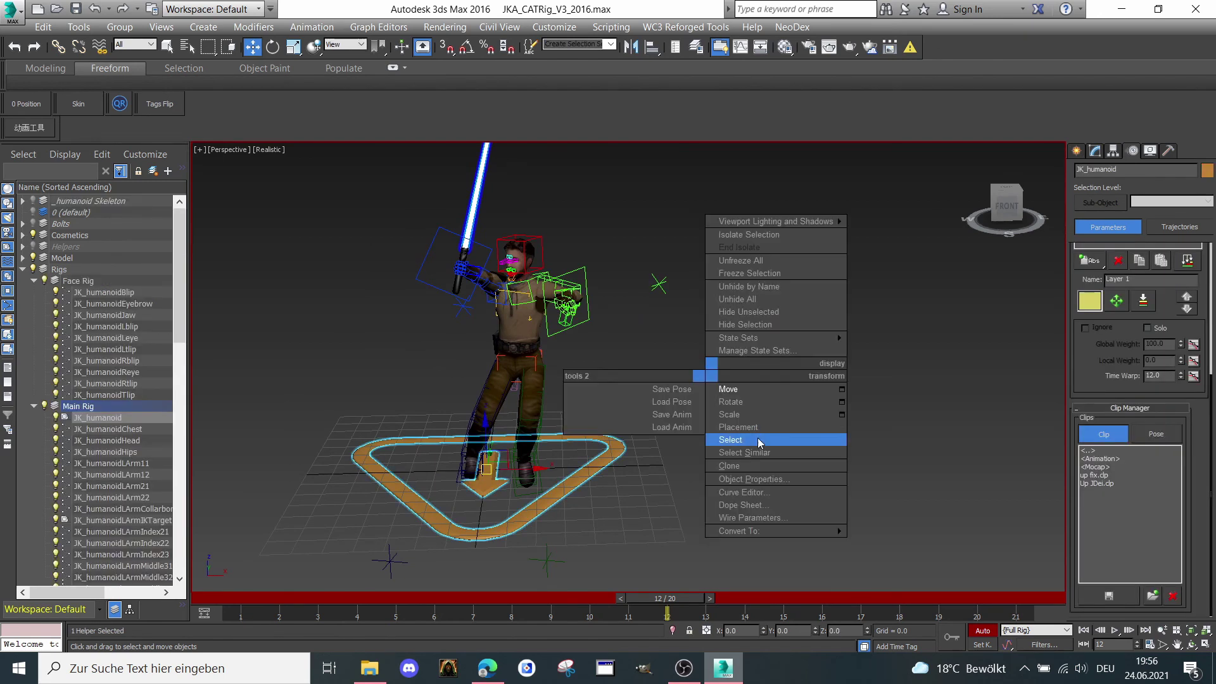
left_click(737, 439)
scroll(548, 521, "up", 1)
scroll(548, 522, "up", 2)
scroll(719, 416, "down", 2)
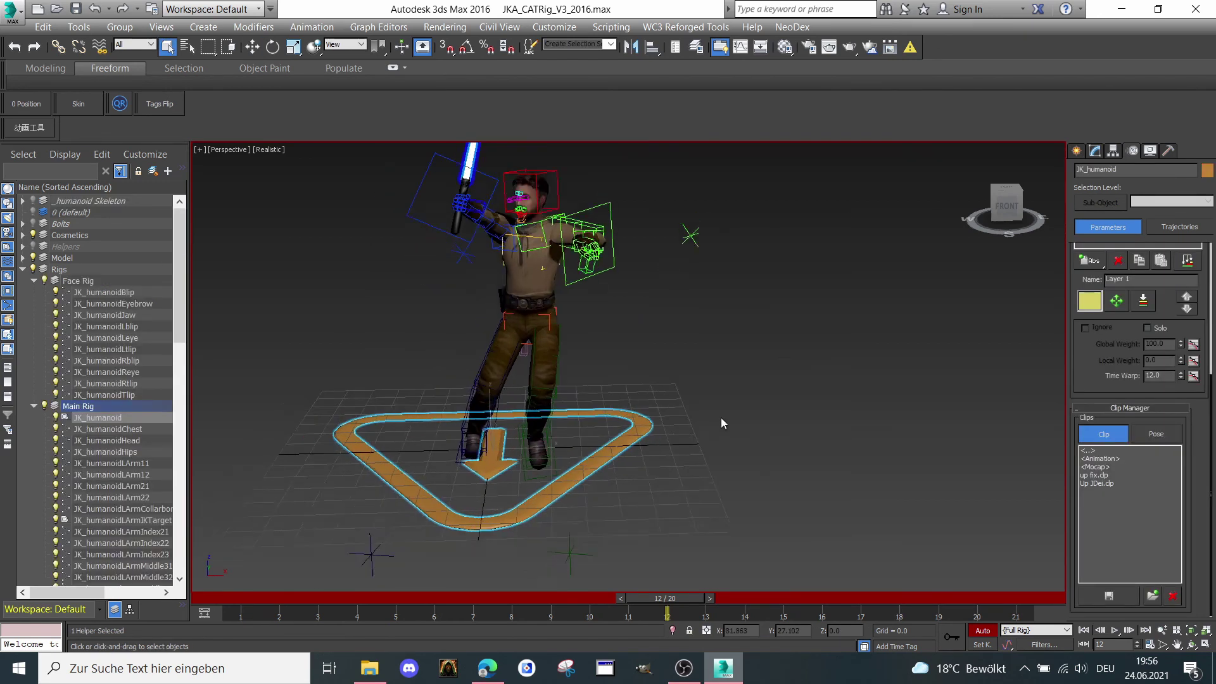
Save the animation as the CAT clip "tutorial Test Clip" with the entire time range and layer stack
left_click(1112, 597)
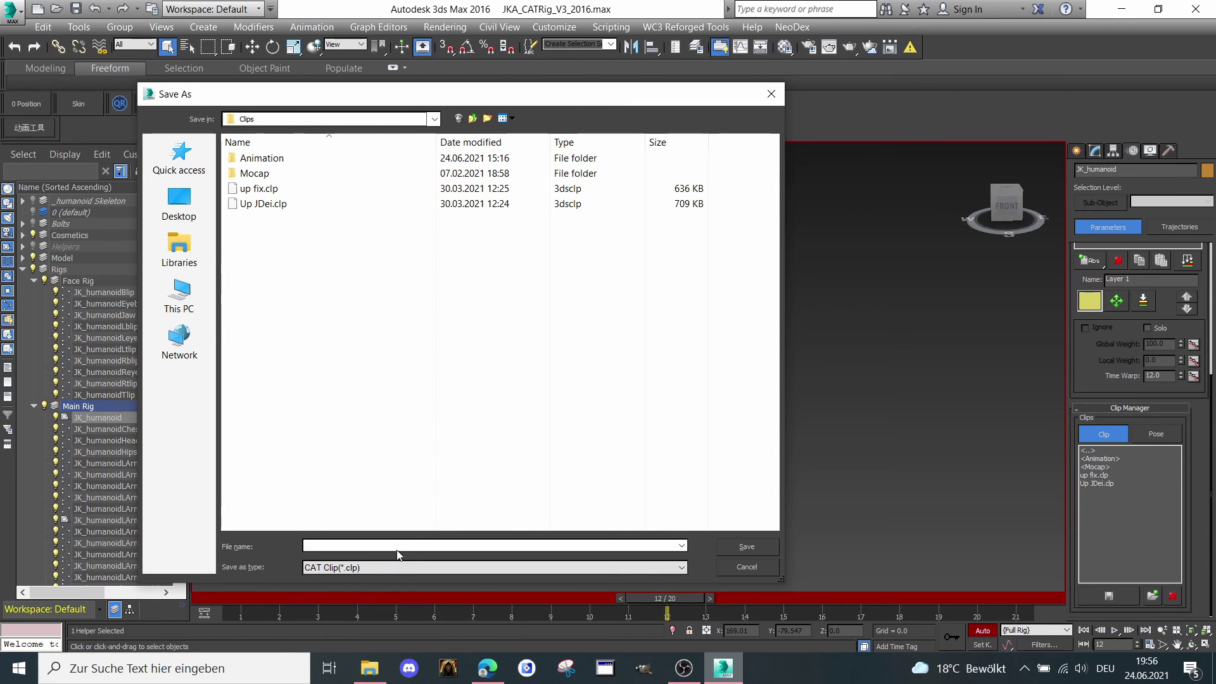
type("tutorial Test Clip")
key("Return")
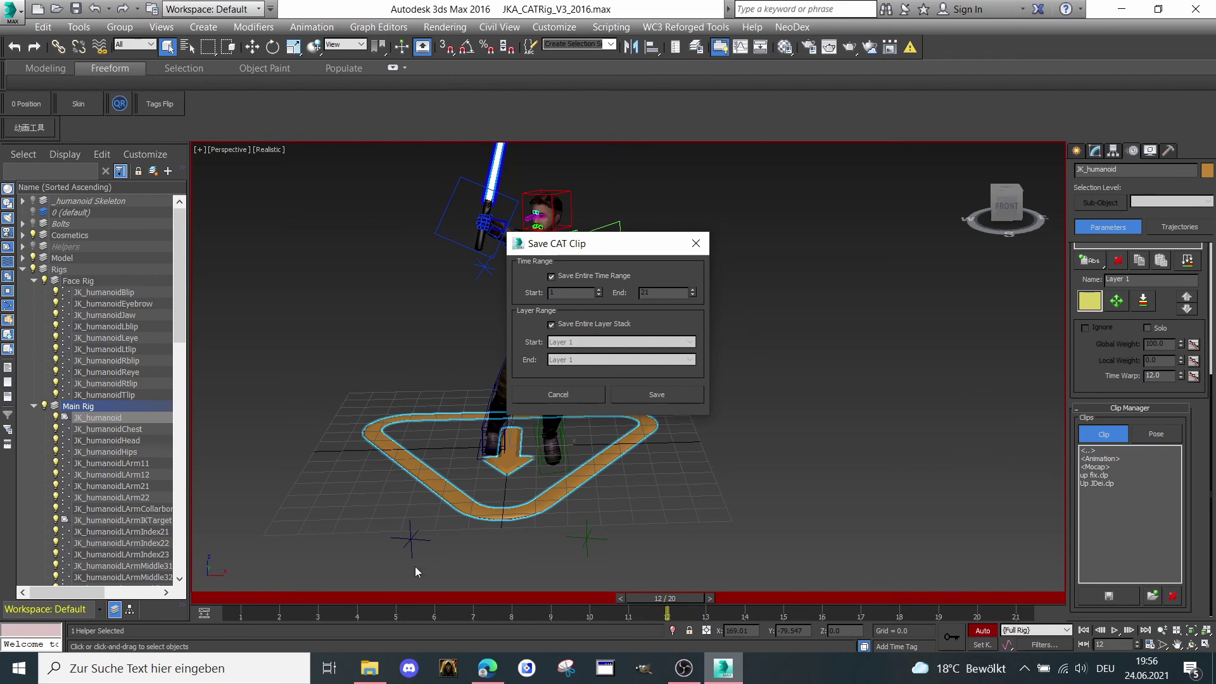
left_click(670, 395)
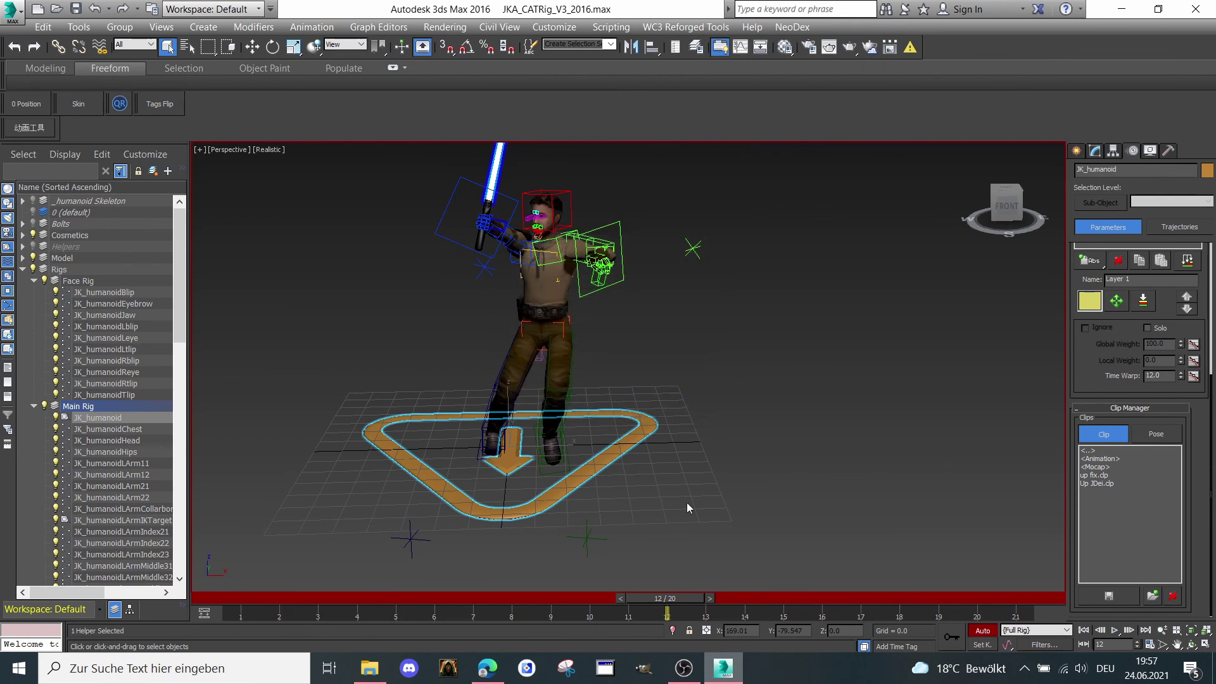
Go to frame 1 and load the clip "tutorial Test Clip" with Mirror enabled across the Character Symmetry Plane
left_click_drag(685, 594, 188, 588)
scroll(704, 362, "up", 3)
right_click(655, 346)
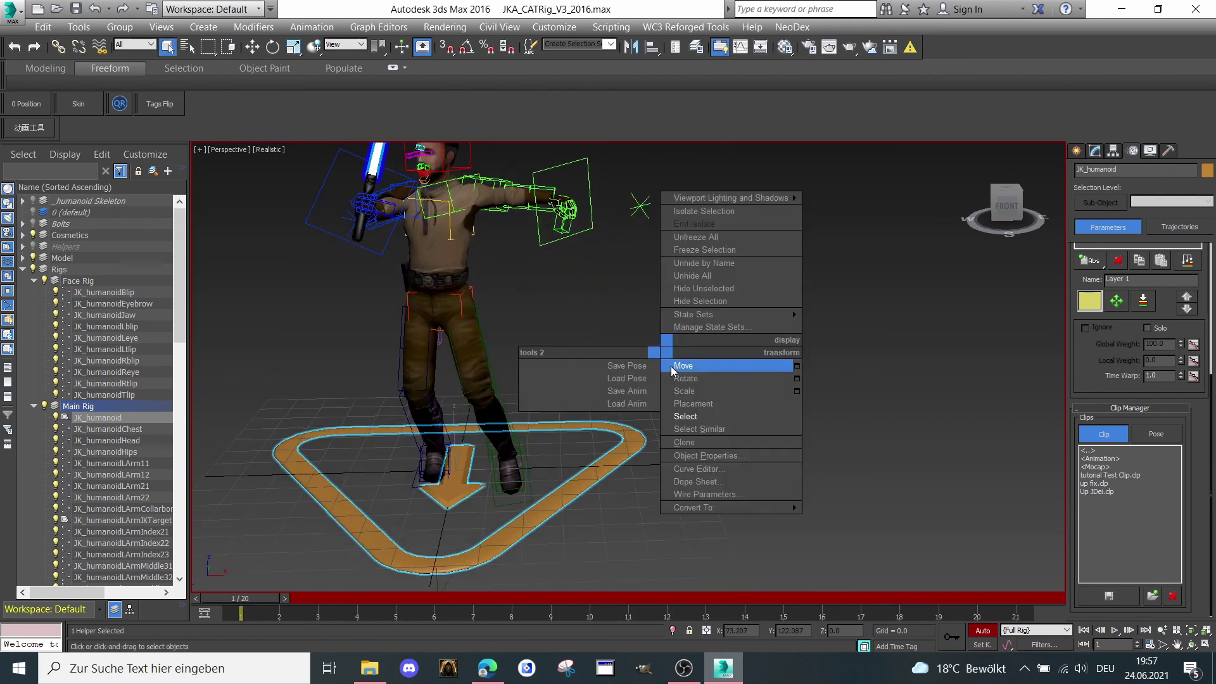
left_click(685, 419)
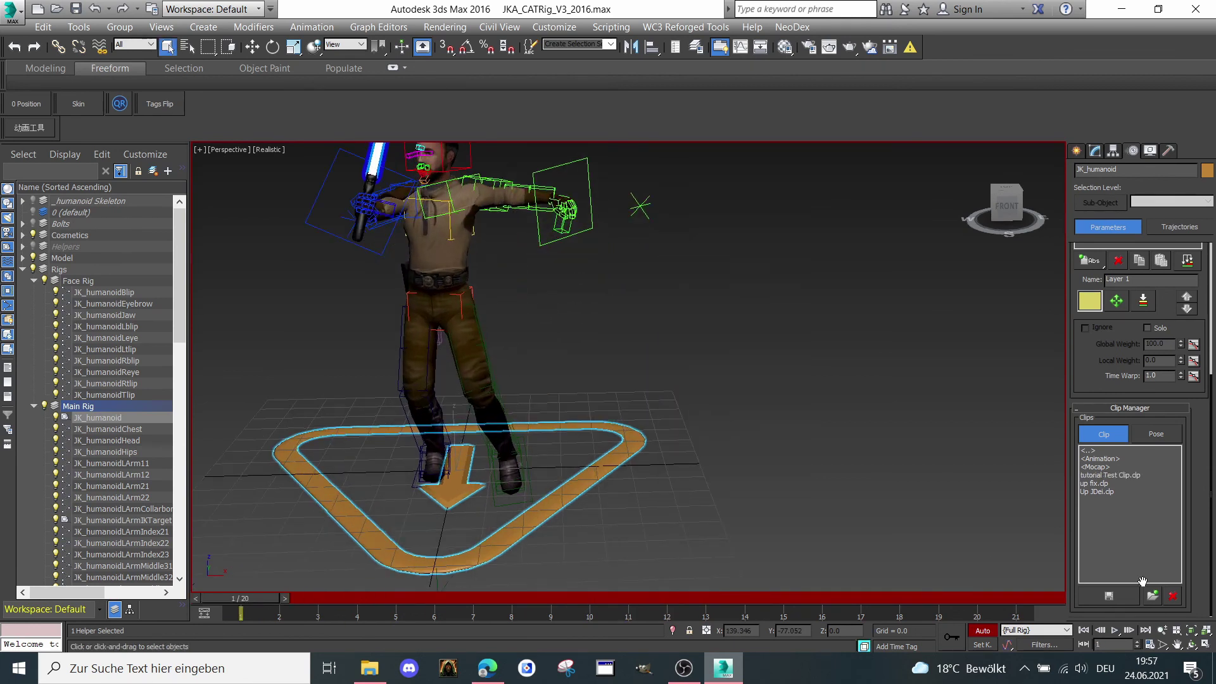
left_click(1096, 483)
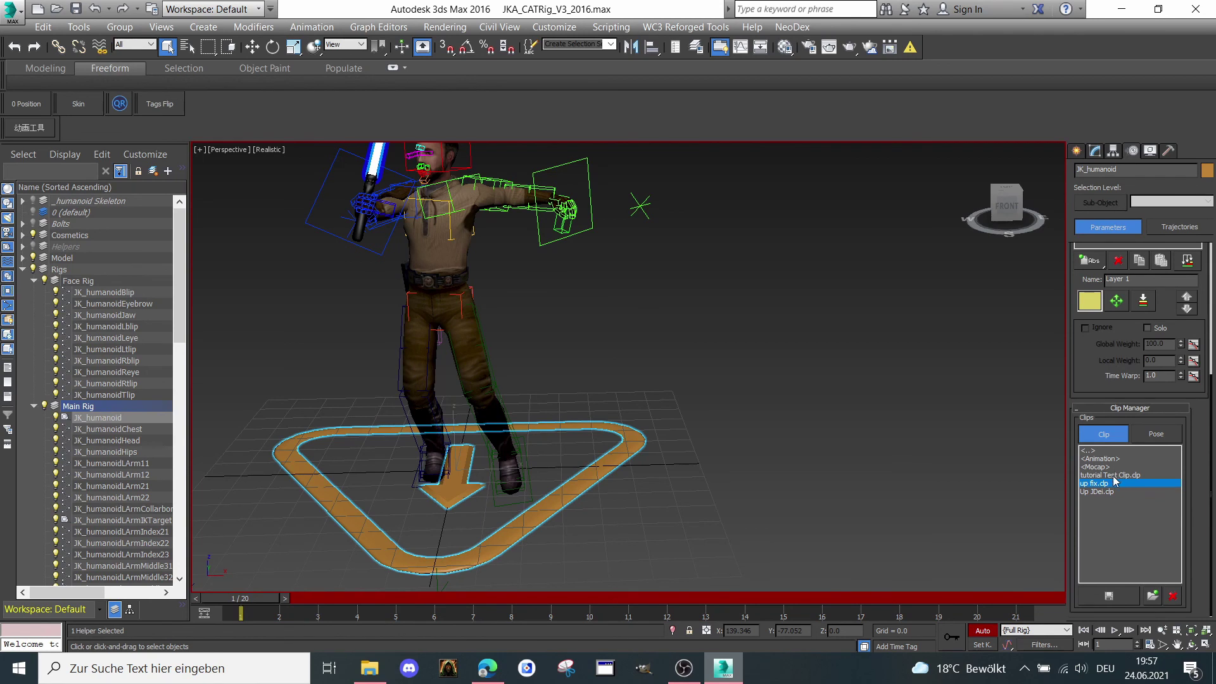
double_click(1115, 475)
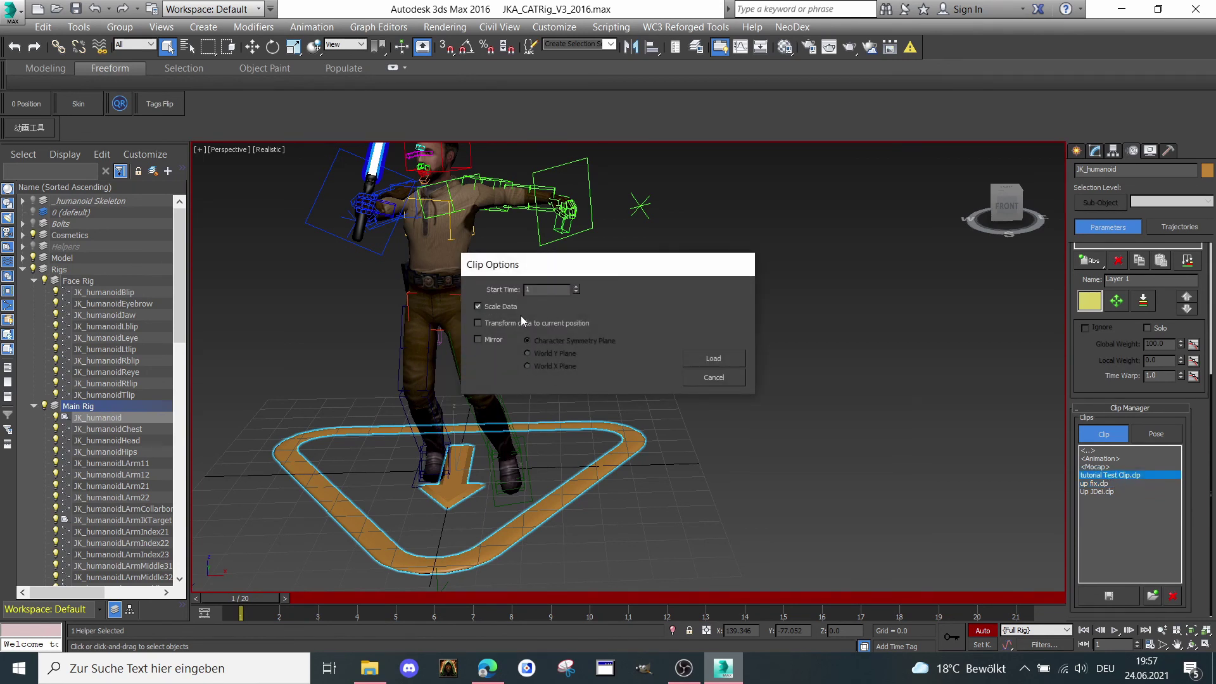
left_click(493, 340)
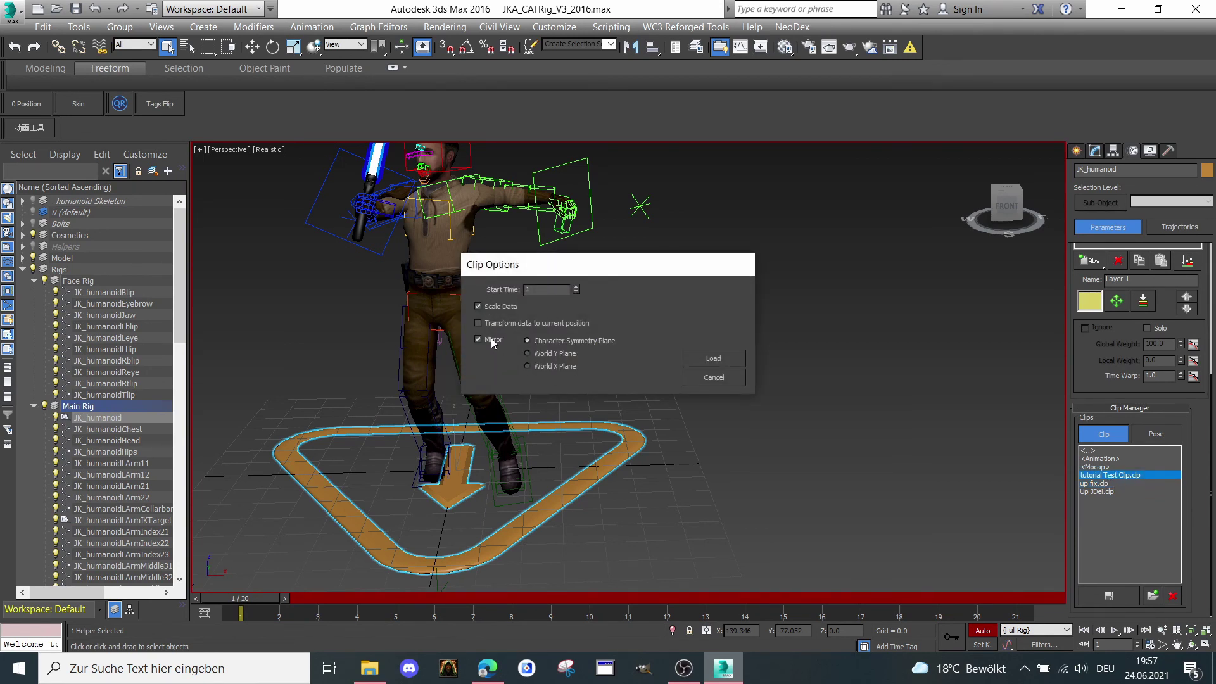
left_click(729, 359)
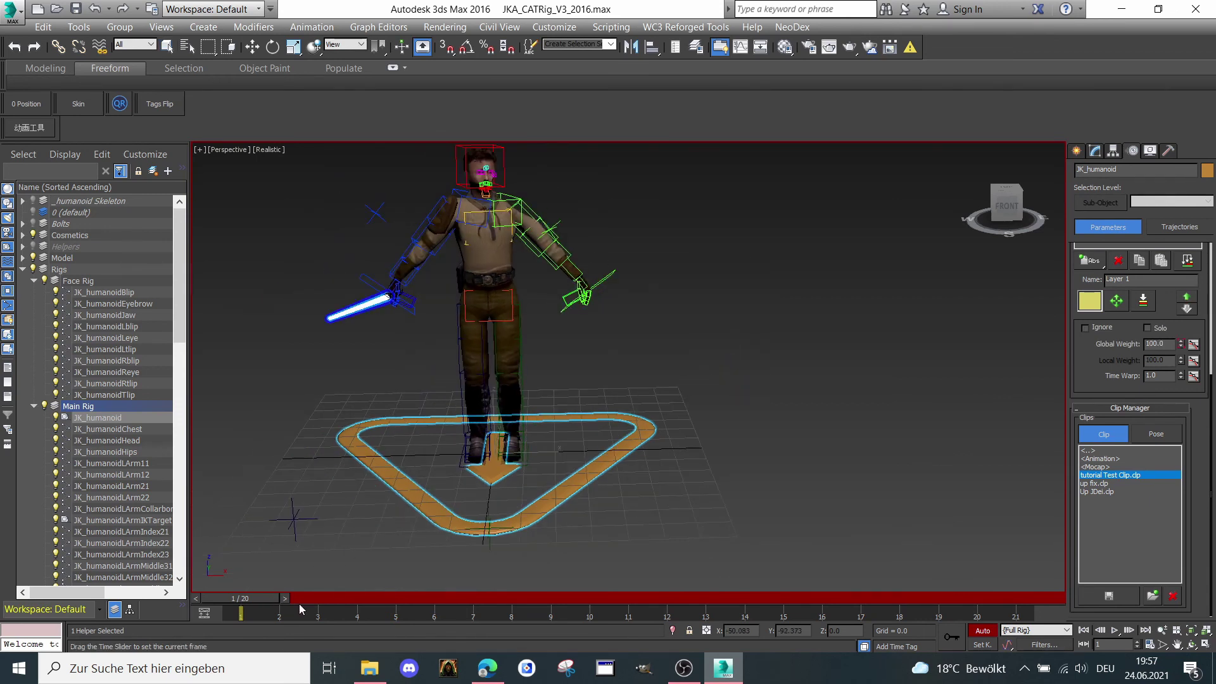
Scrub through the timeline to frame 21 and examine the mirrored animation from the side and the front
left_click_drag(299, 603, 129, 506)
left_click_drag(995, 196, 931, 236)
left_click_drag(253, 594, 861, 609)
left_click_drag(1002, 196, 953, 204)
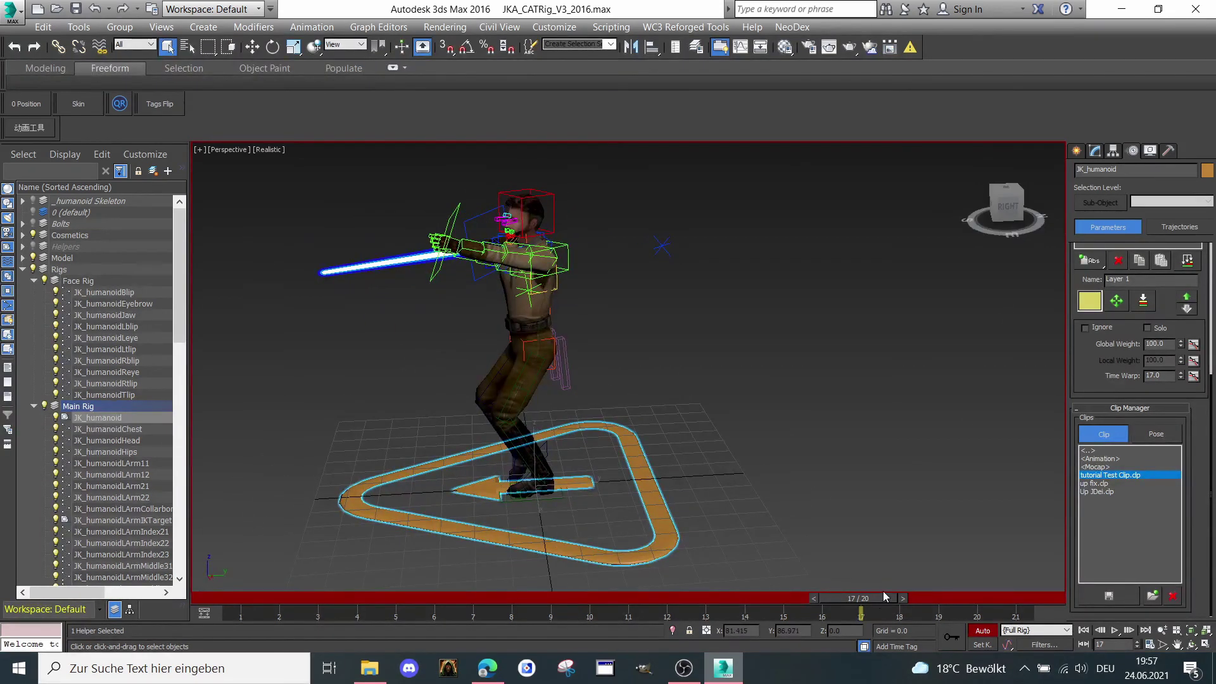
left_click_drag(882, 591, 1005, 189)
left_click(1005, 188)
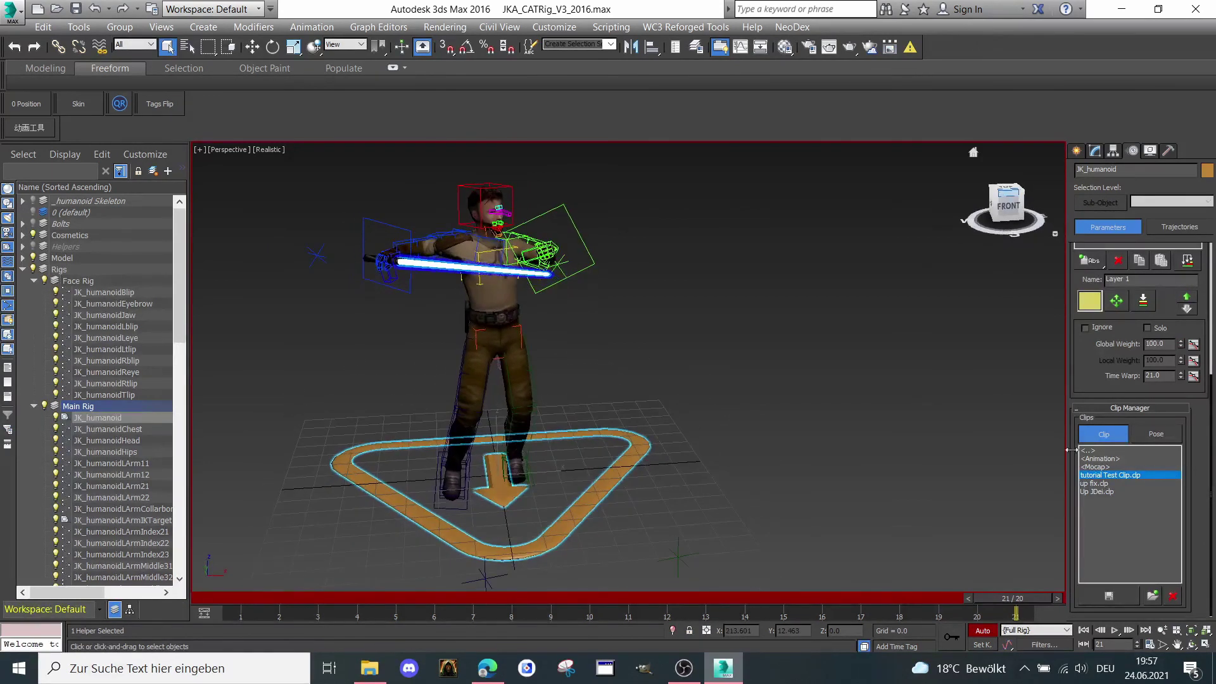
Reload the clip "tutorial Test Clip" without mirroring, with start time 1 and Scale Data on, and review it from the front
double_click(1110, 476)
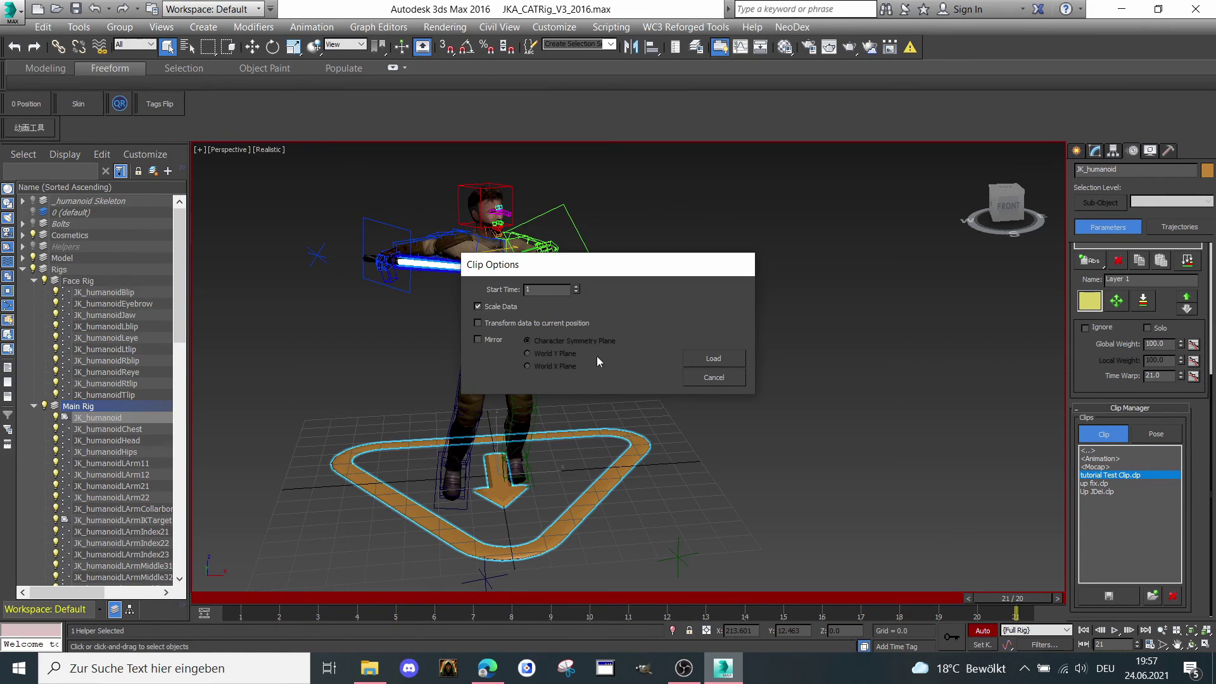
left_click(728, 361)
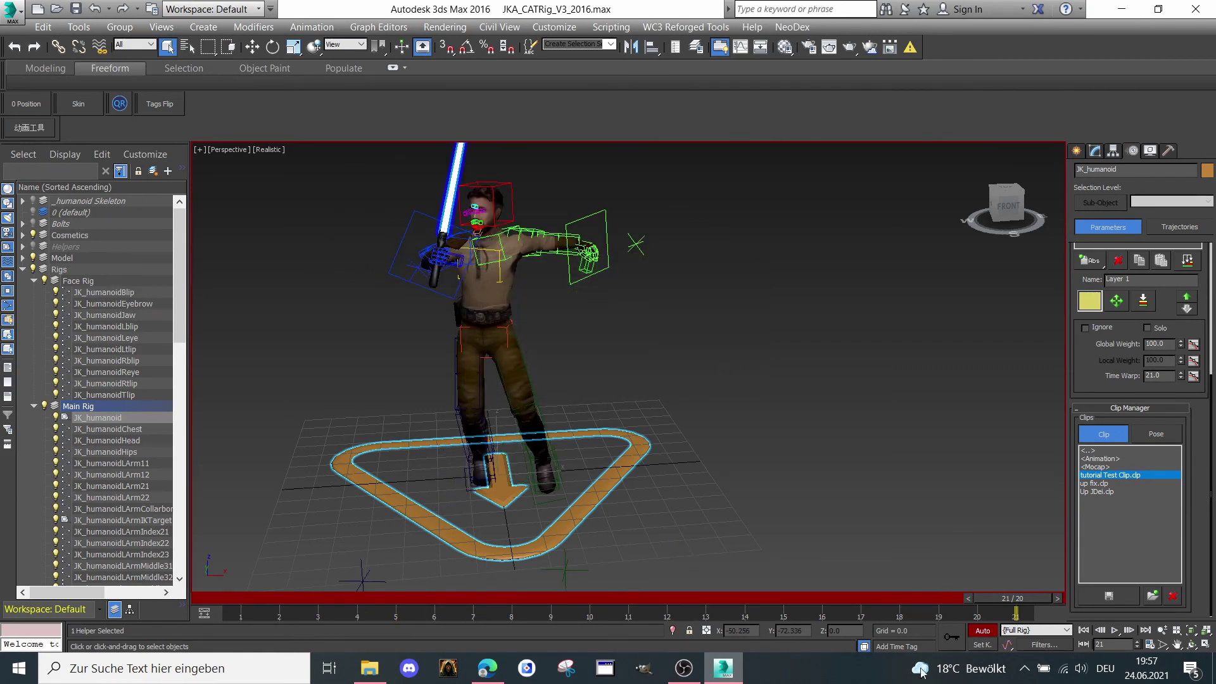
left_click_drag(1015, 599, 1019, 443)
mouse_move(1004, 206)
left_mouse_down()
mouse_move(880, 204)
mouse_move(1005, 193)
left_mouse_up()
scroll(765, 301, "down", 3)
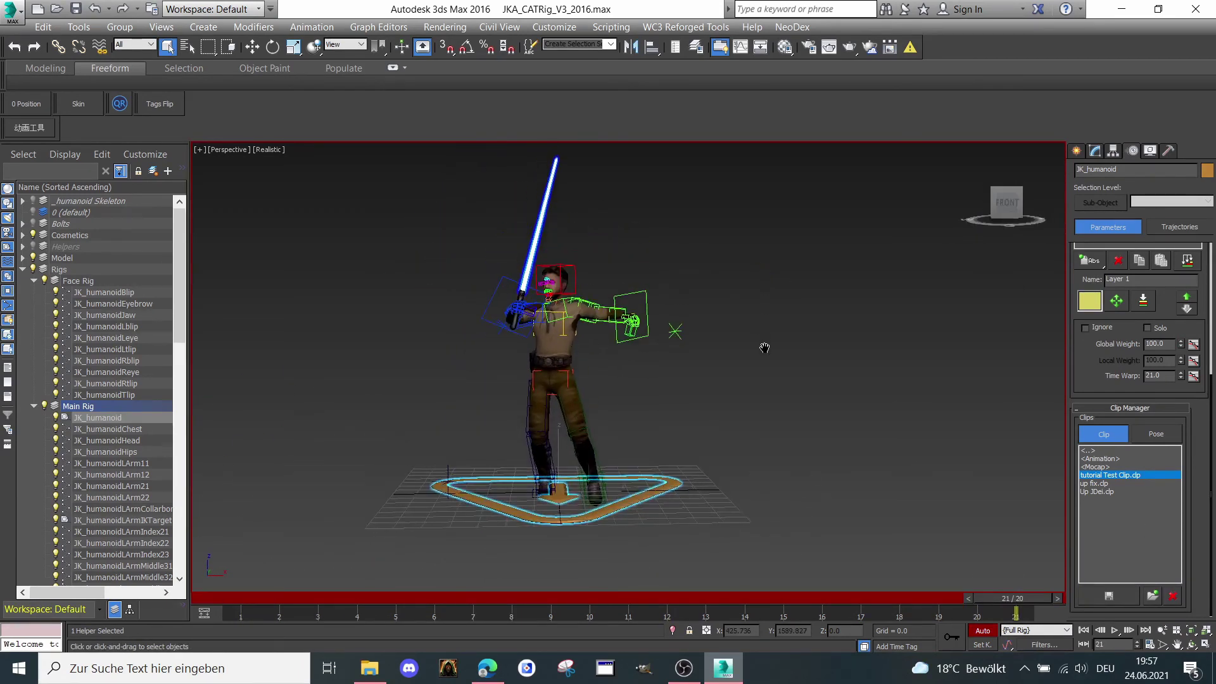